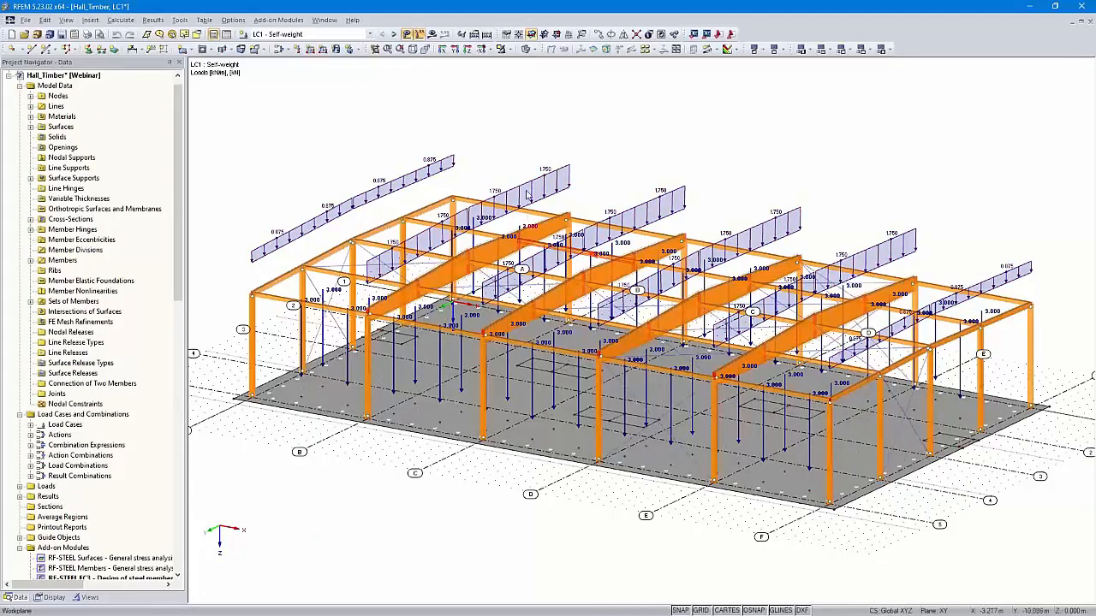
- Go through the loads of load cases LC2 Snow to LC10 Prestress one after another on the hall model
mouse_move(612, 164)
ctrl+middle_down()
mouse_move(624, 132)
mouse_move(621, 153)
ctrl+middle_up()
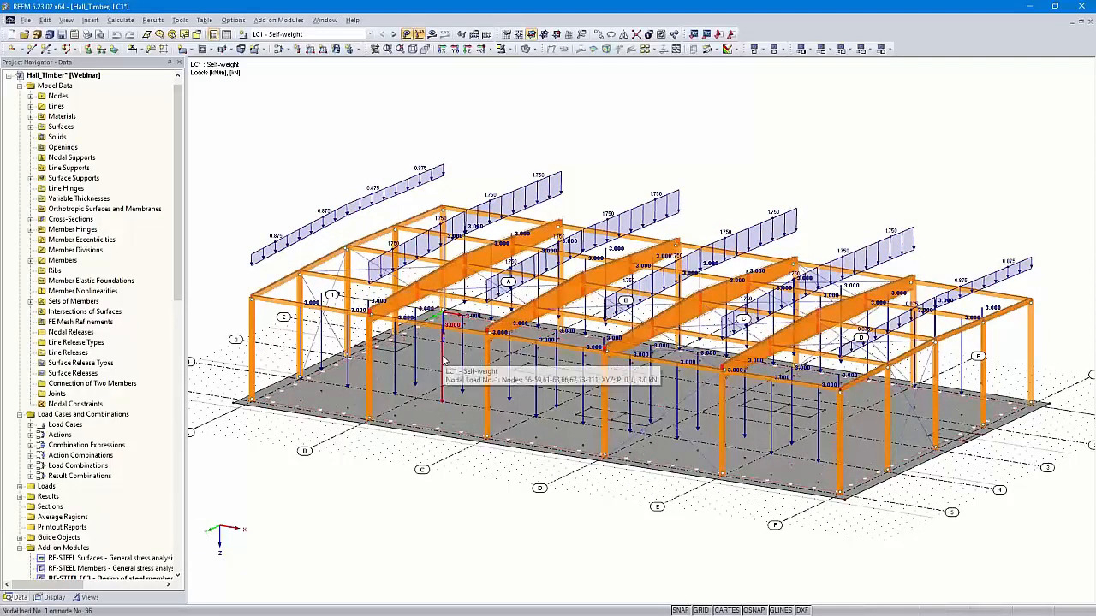
click(395, 35)
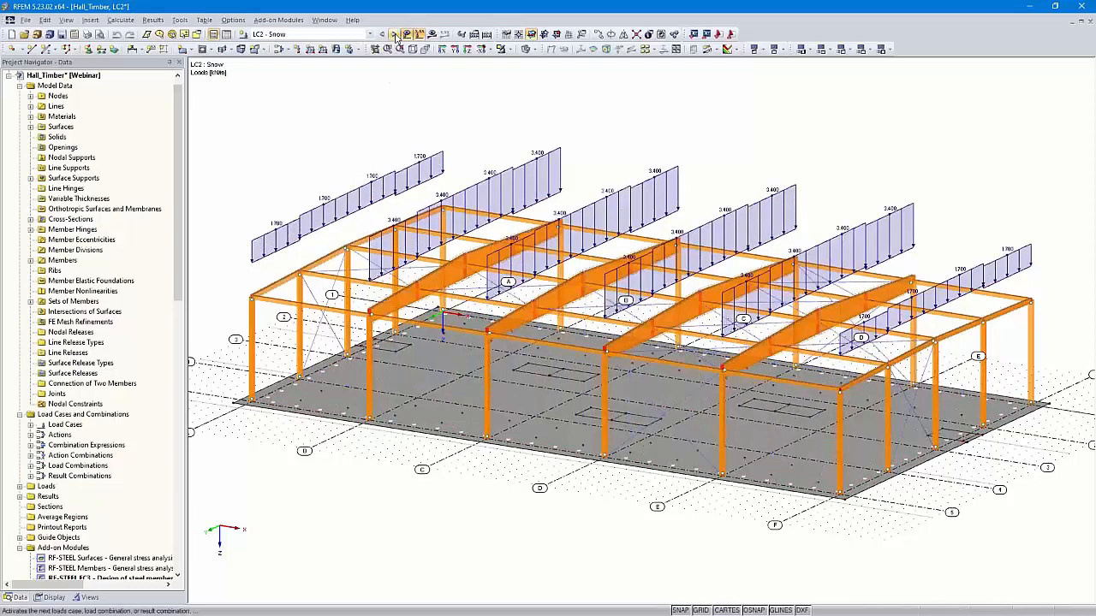
click(394, 35)
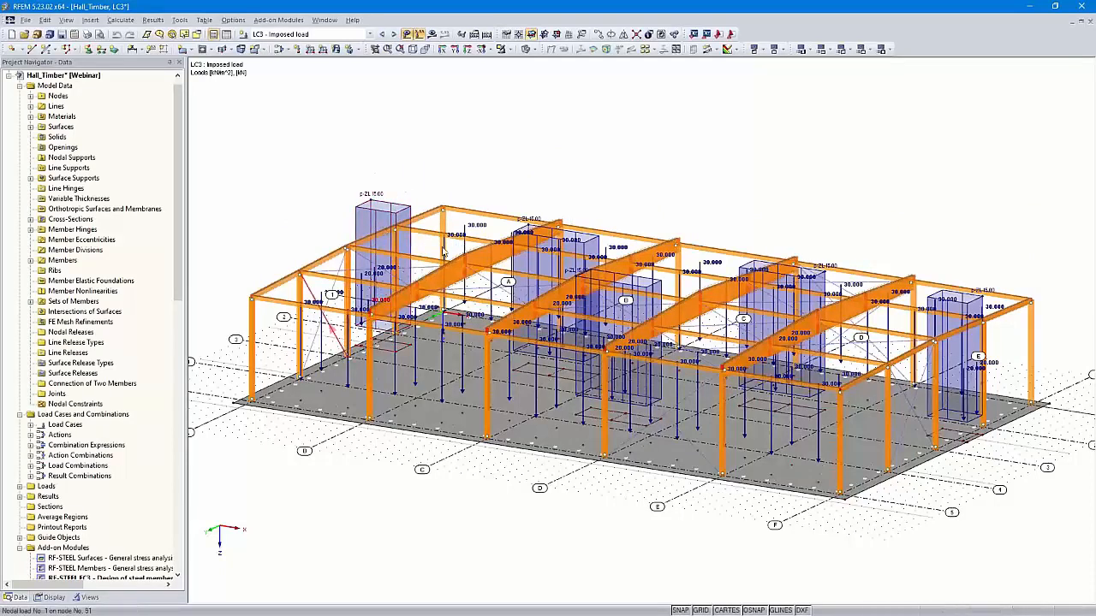
click(394, 35)
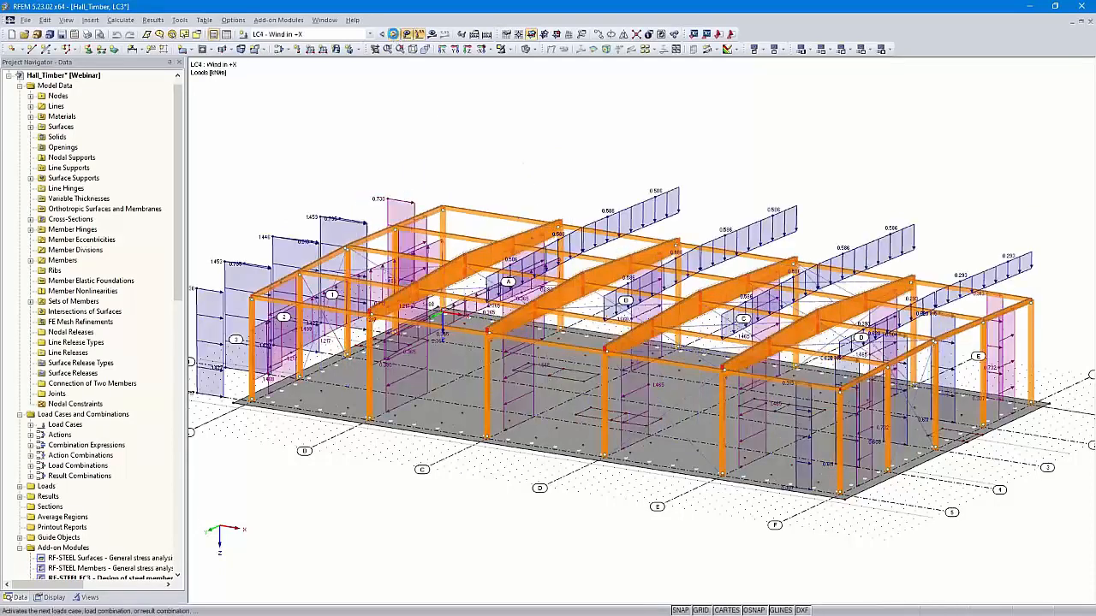
click(393, 35)
click(394, 35)
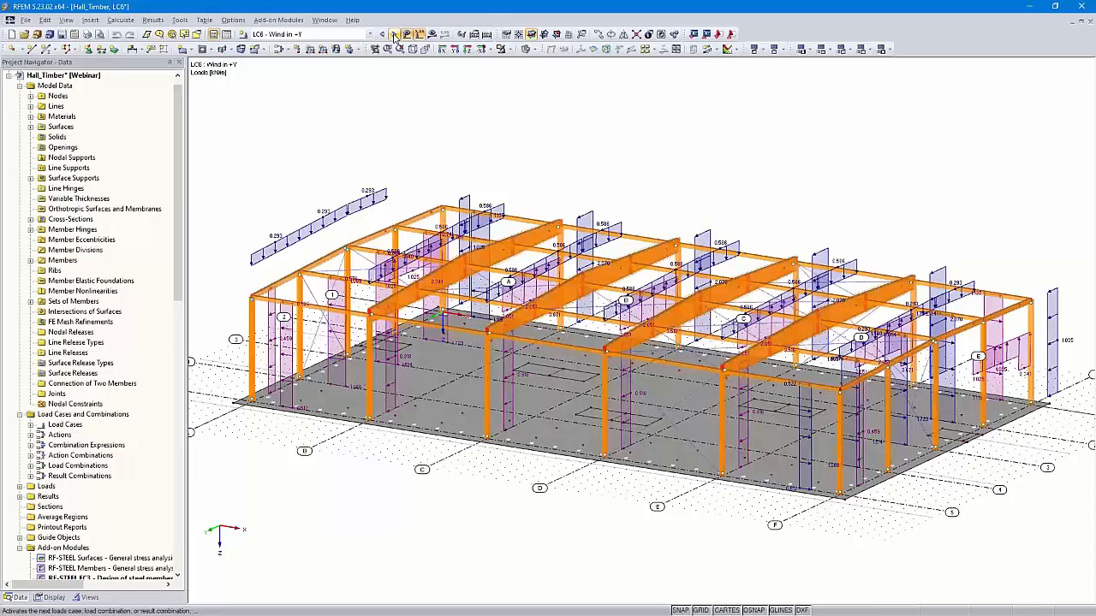
click(394, 35)
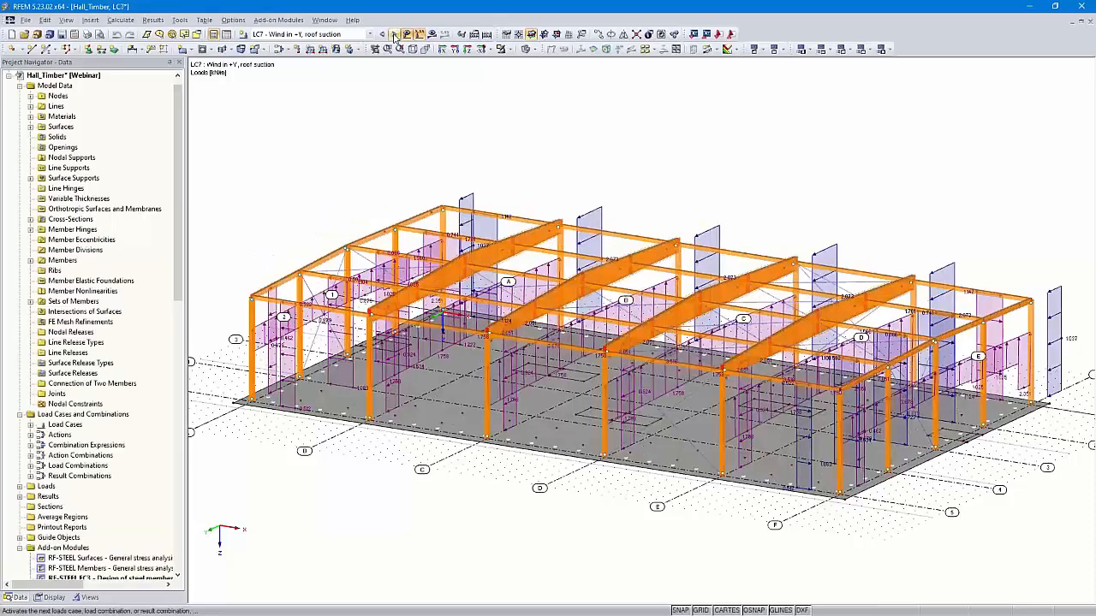
click(394, 35)
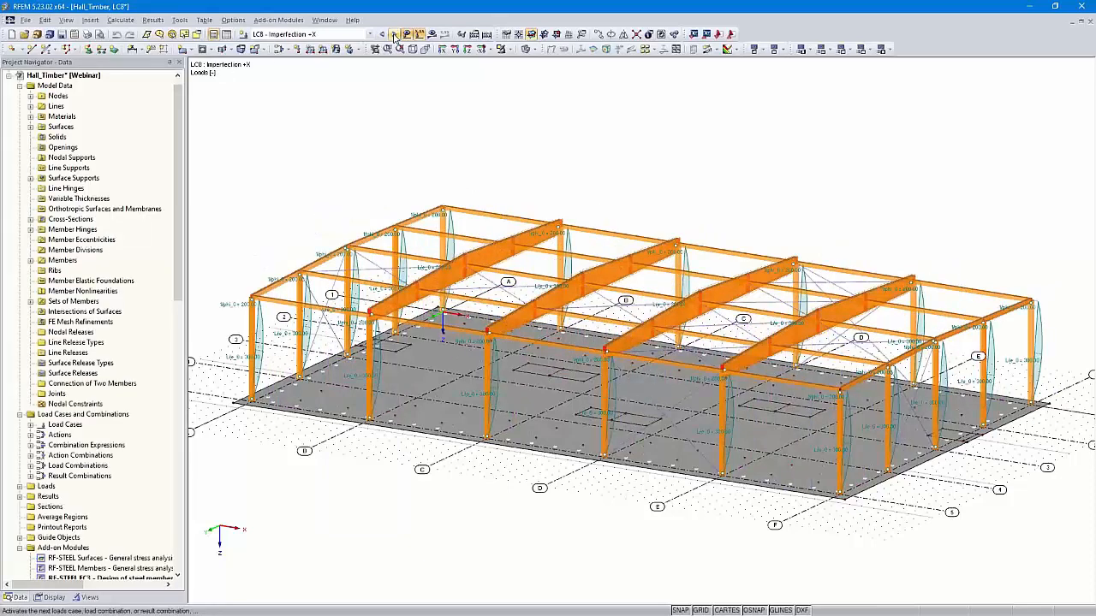
click(394, 35)
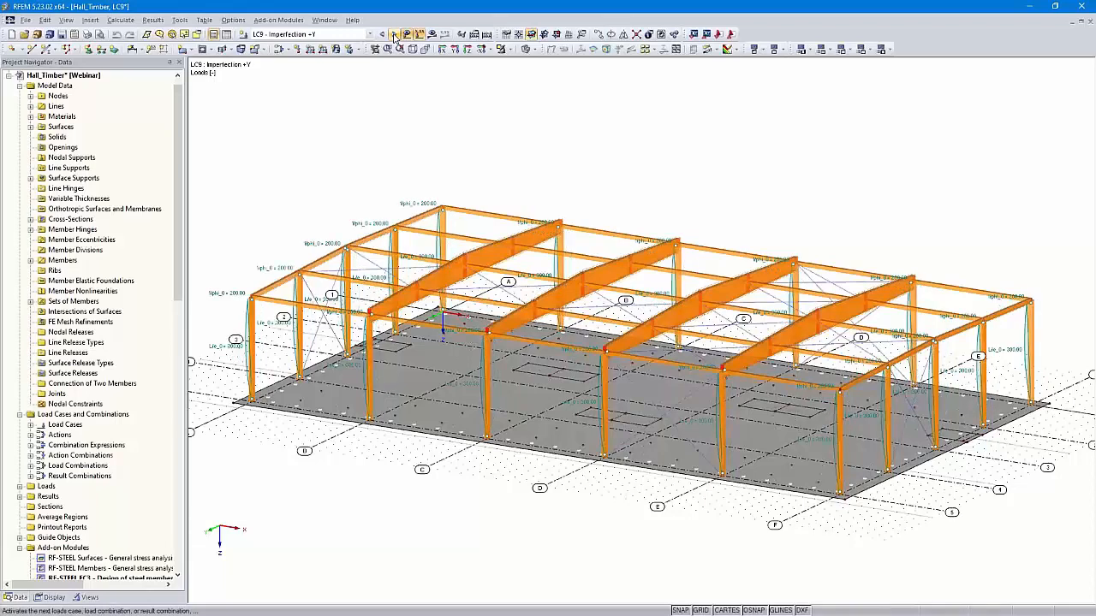
click(394, 35)
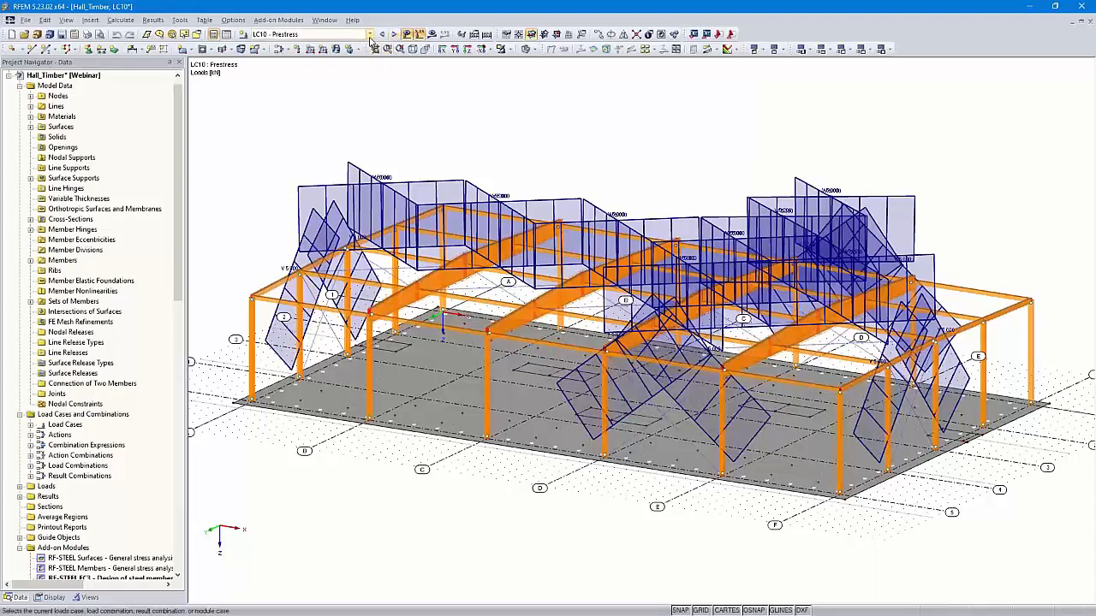
- Look through the list of load and result combinations and display the RF-STEEL EC3 CA1 design results on the model
click(370, 36)
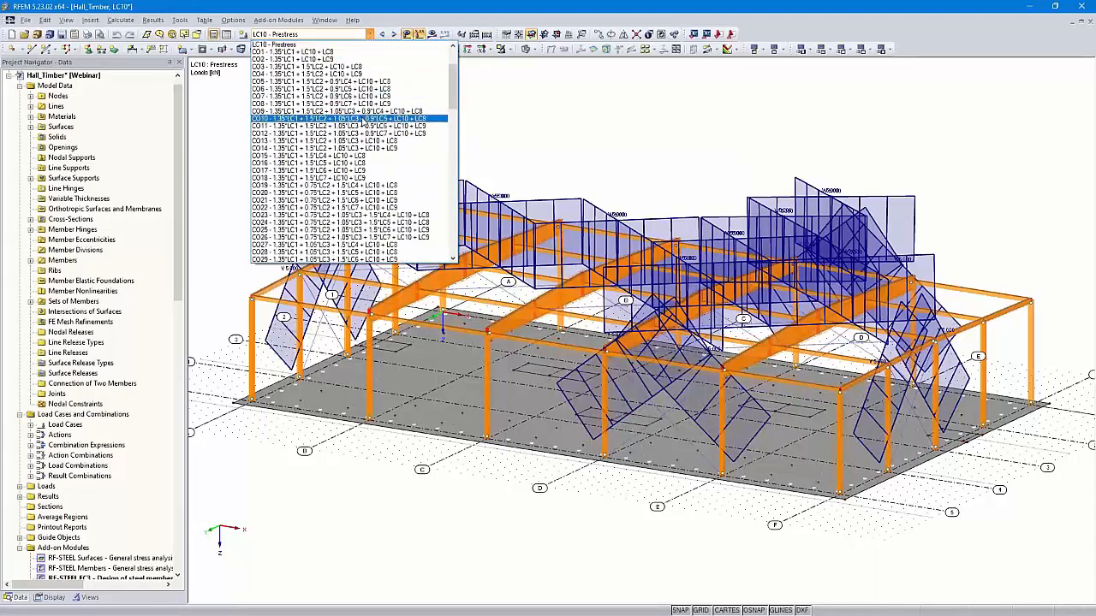
scroll(363, 122, down, 10)
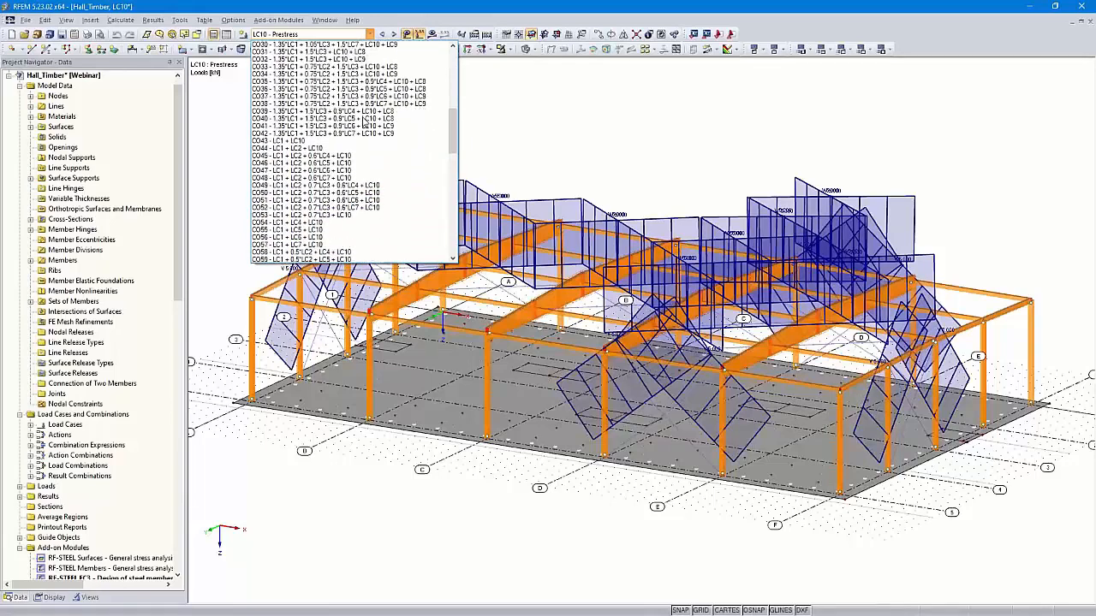
scroll(363, 122, down, 12)
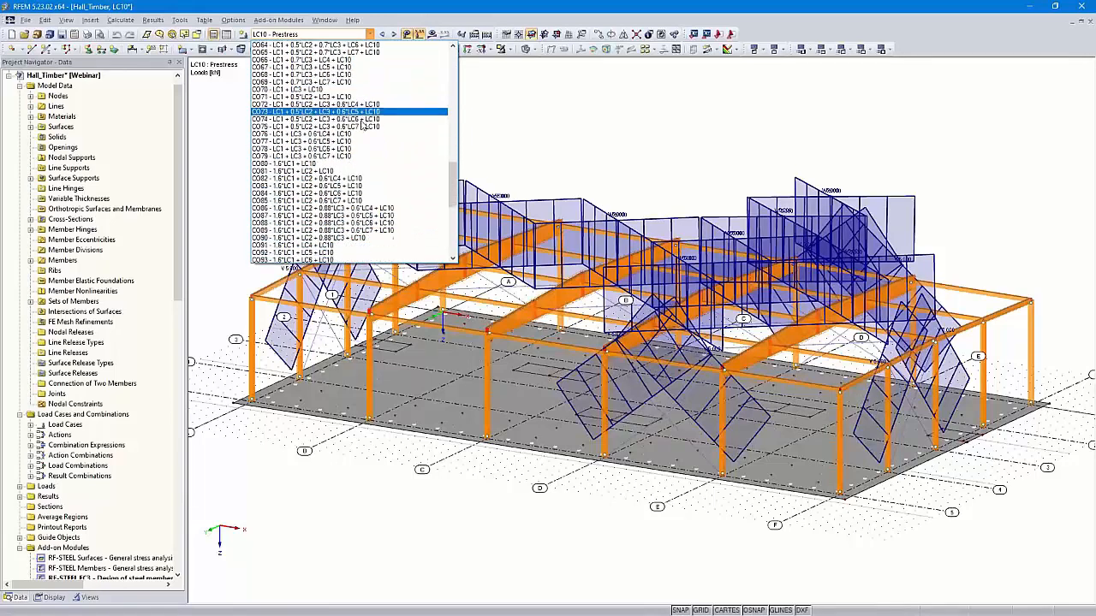
scroll(366, 172, down, 9)
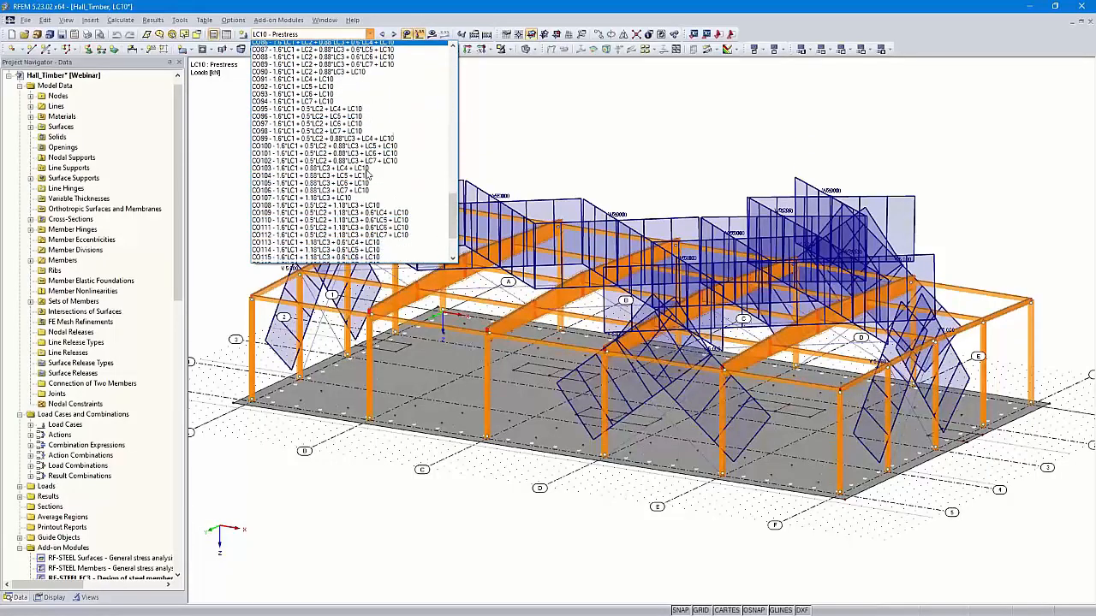
scroll(368, 174, down, 1)
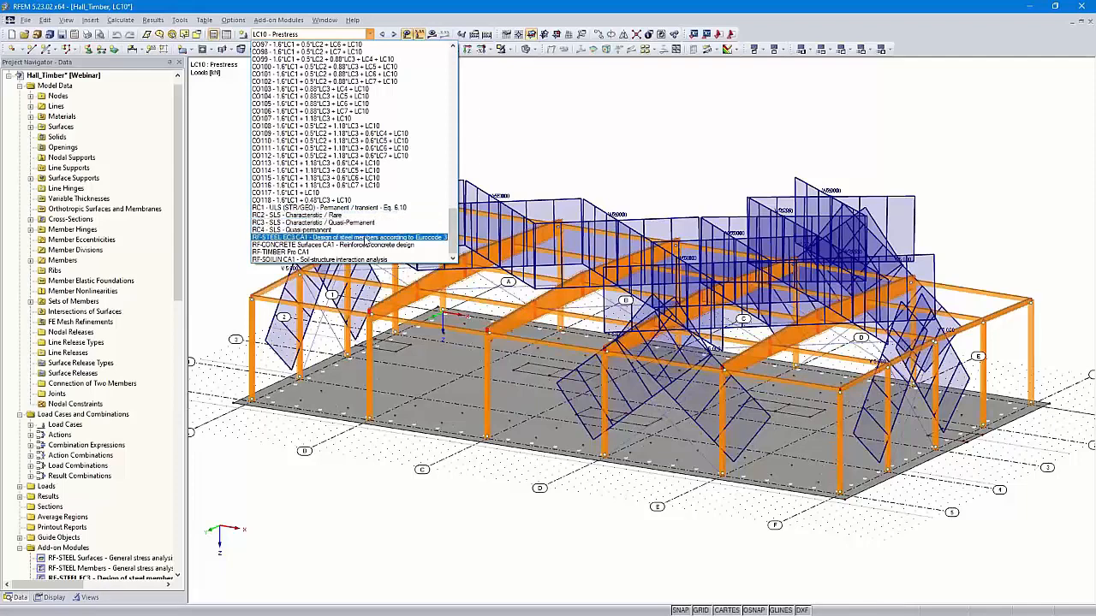
click(366, 241)
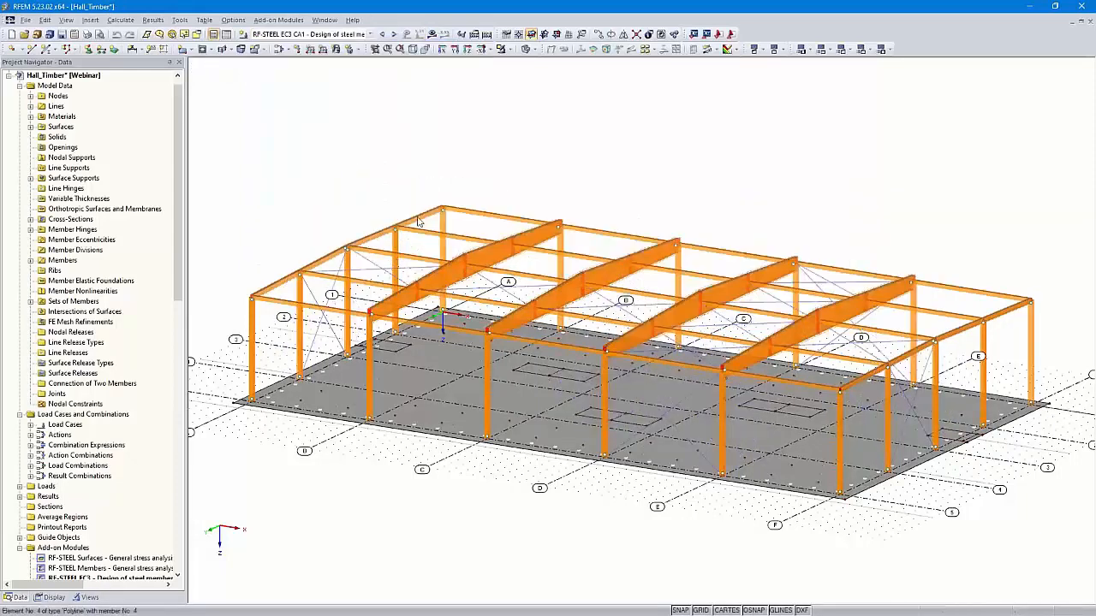
click(431, 36)
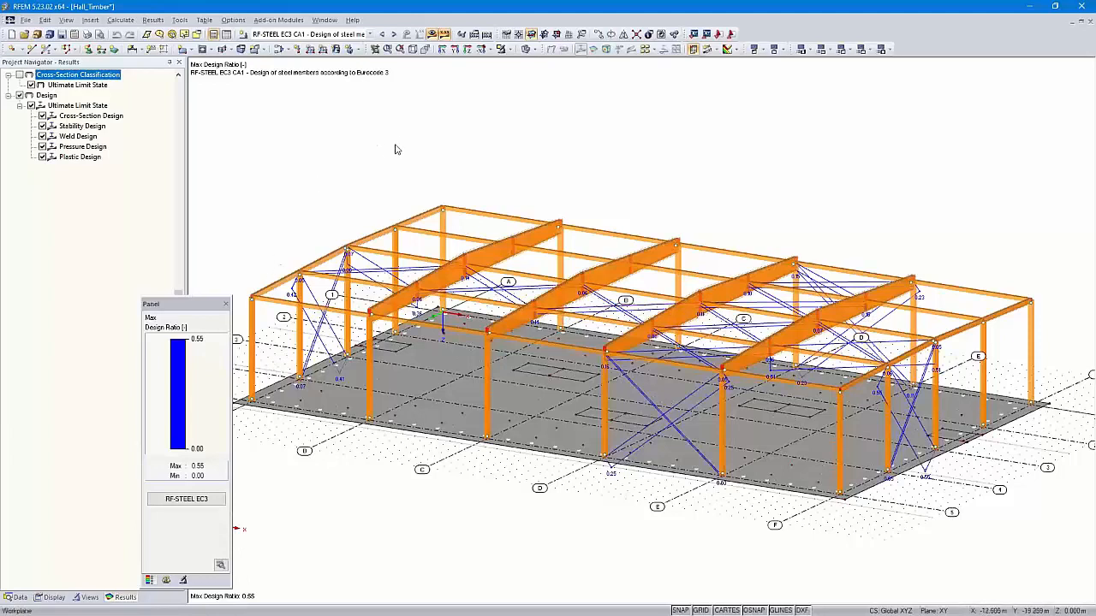
- Display the RF-CONCRETE Surfaces CA1 results, followed by the RF-TIMBER Pro CA1 design ratios, and examine the timber members up close
click(394, 34)
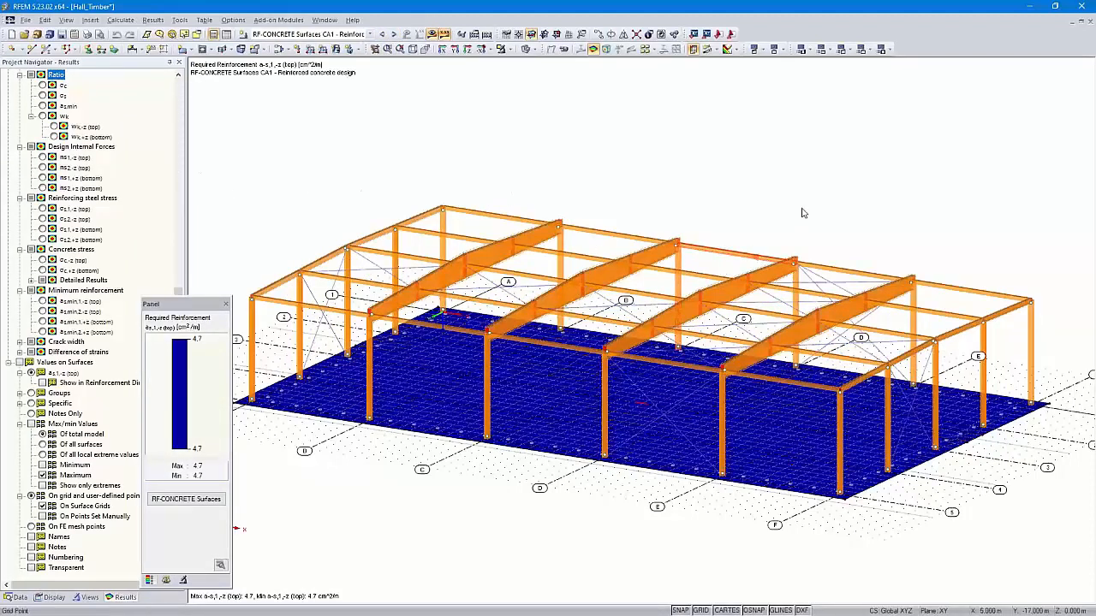
click(395, 35)
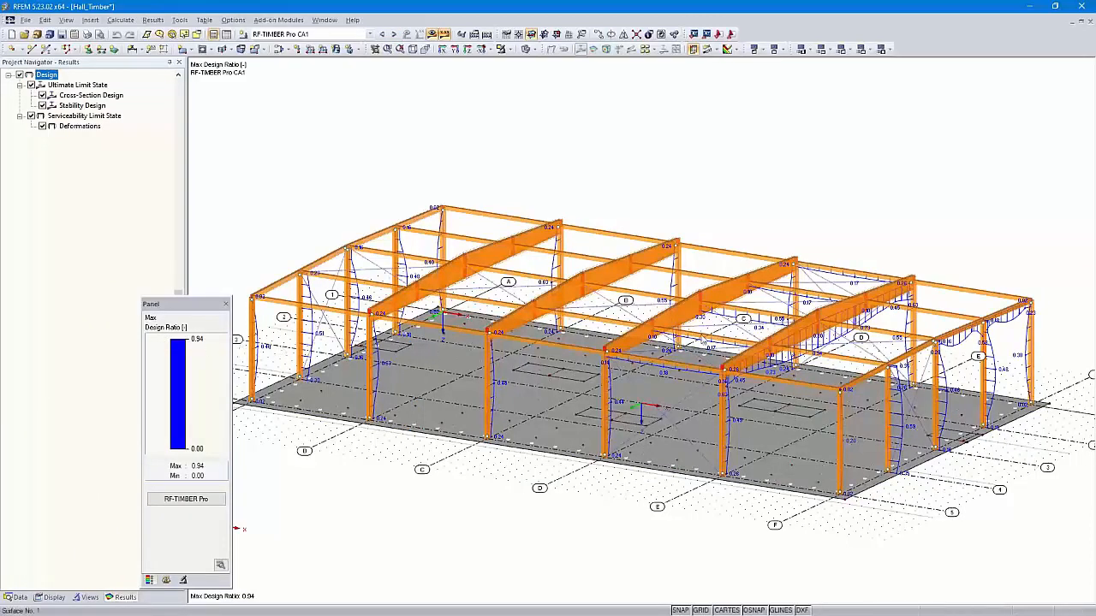
ctrl+middle_drag(916, 351, 843, 318)
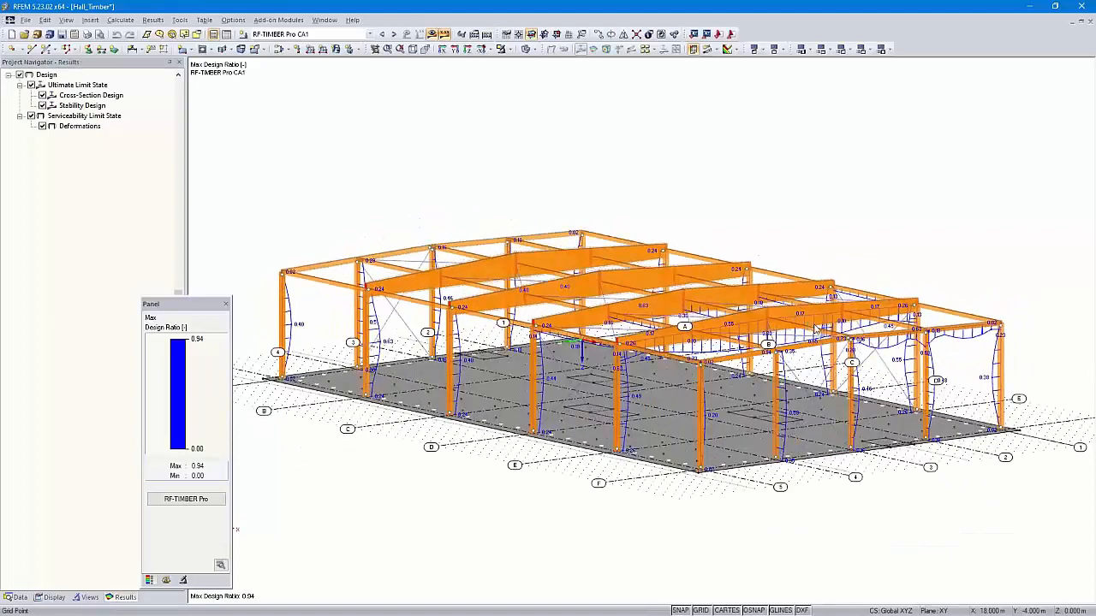
scroll(767, 335, up, 5)
ctrl+middle_drag(766, 335, 762, 457)
scroll(762, 456, down, 8)
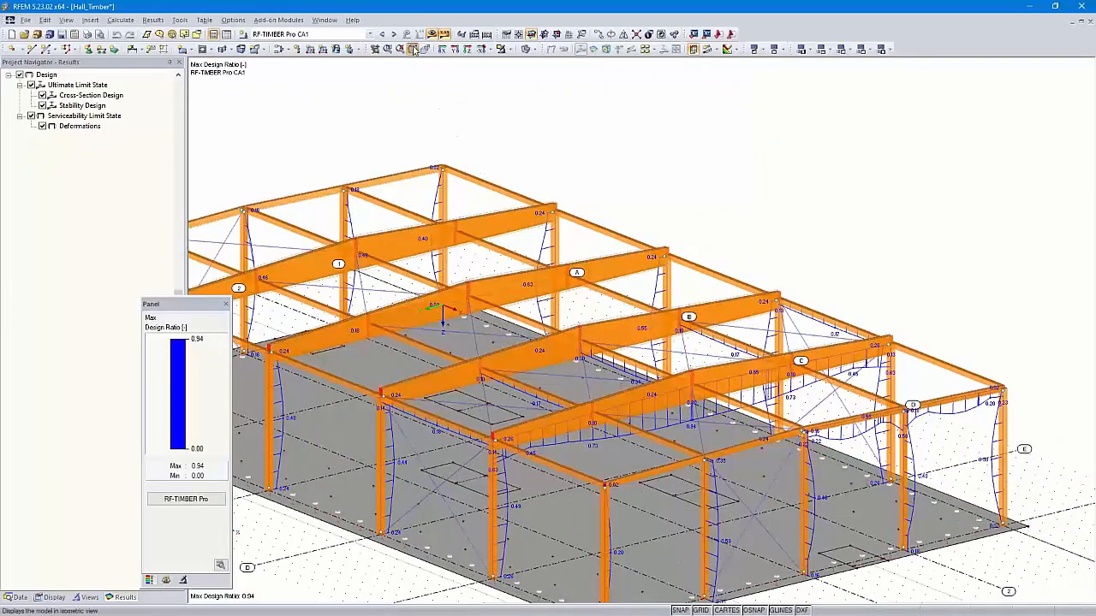
- Restore the isometric view, examine the RF-SOILIN CA1 elastic foundation results, and return to the RF-TIMBER Pro CA1 results
click(412, 48)
click(393, 35)
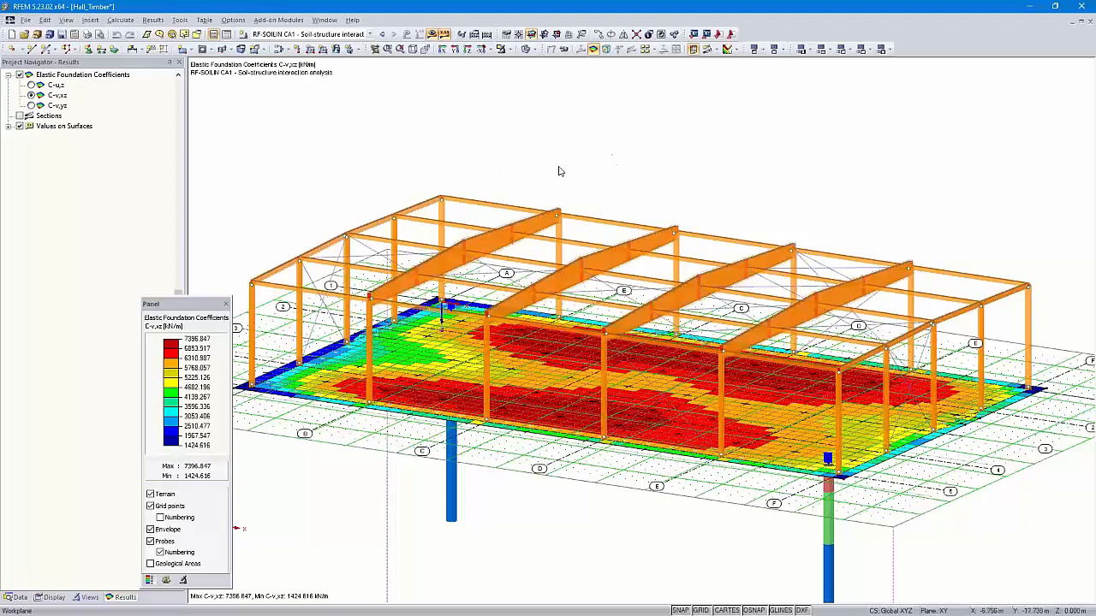
click(382, 34)
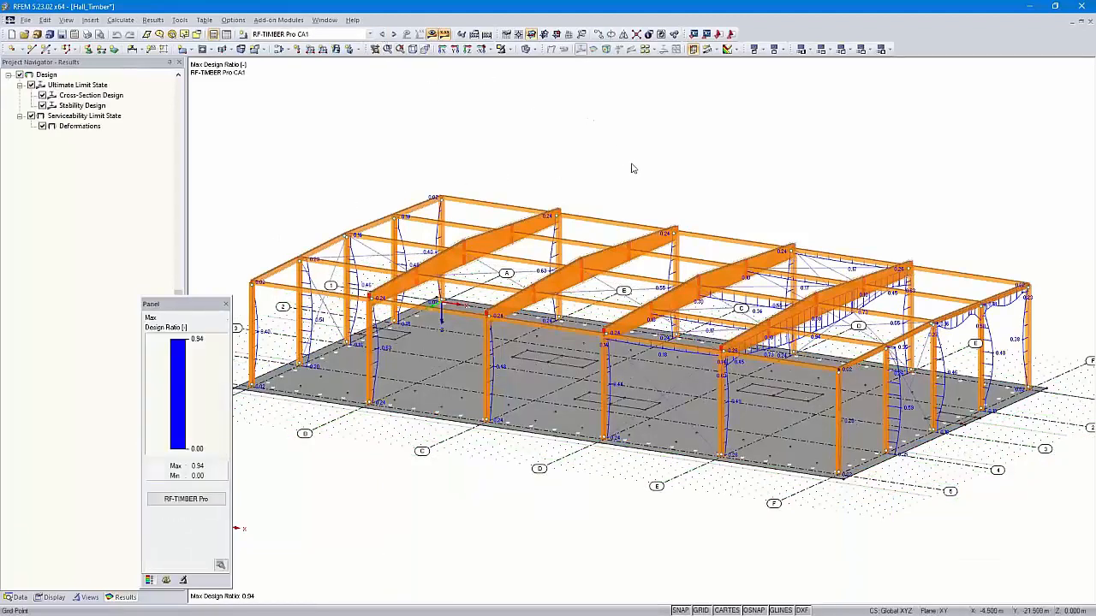
middle_drag(652, 175, 672, 179)
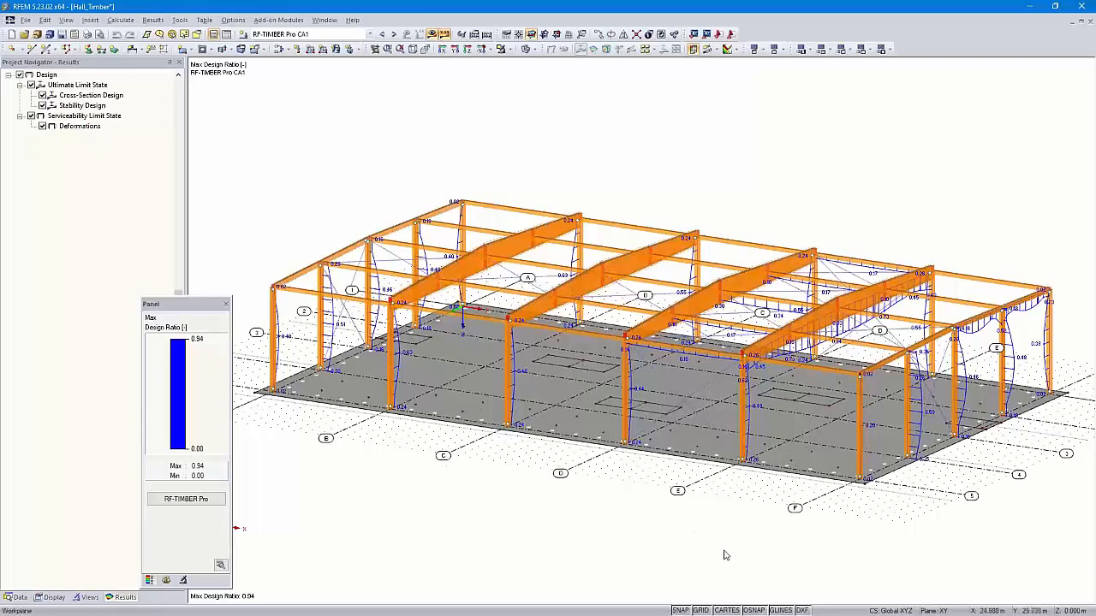
- Show the model in plan along the Z-direction and turn off the dynamic number of grid points in the work plane settings
click(468, 50)
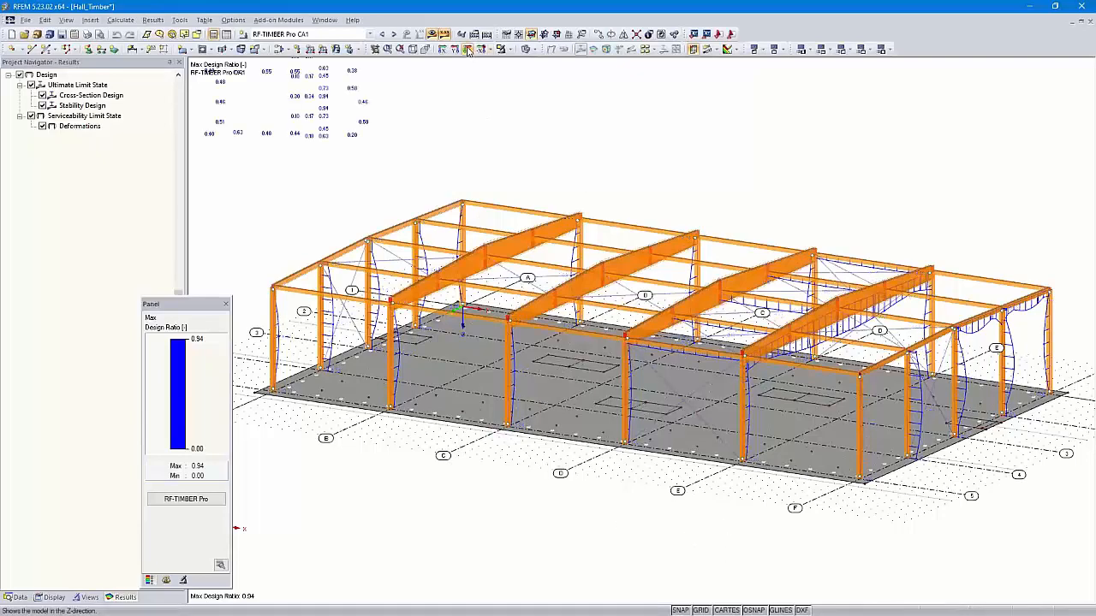
scroll(605, 258, down, 2)
scroll(605, 258, down, 2)
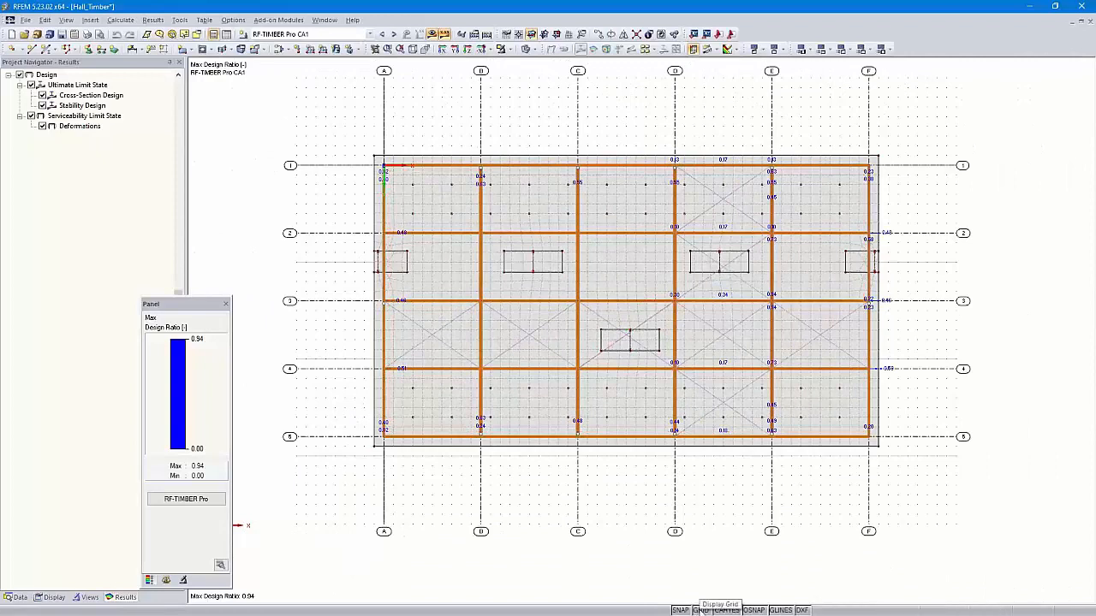
right_click(701, 609)
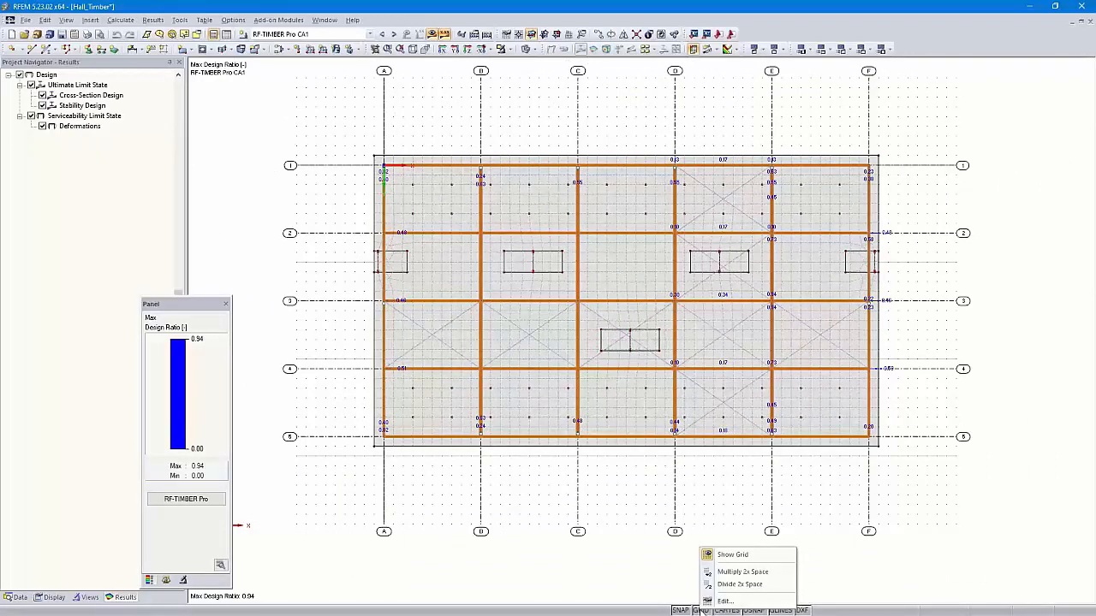
click(724, 601)
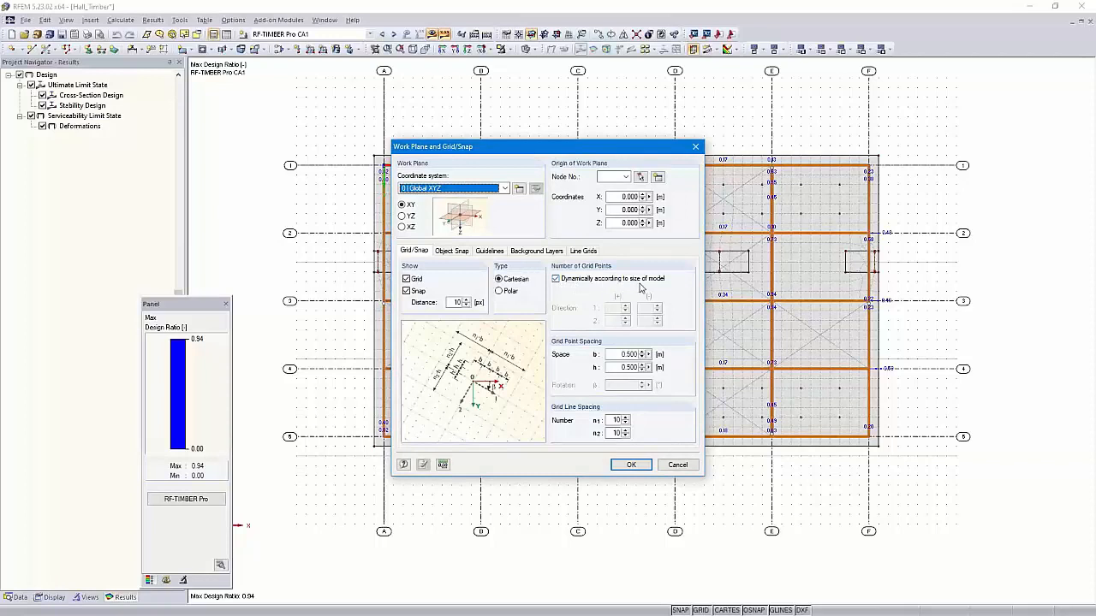
click(555, 280)
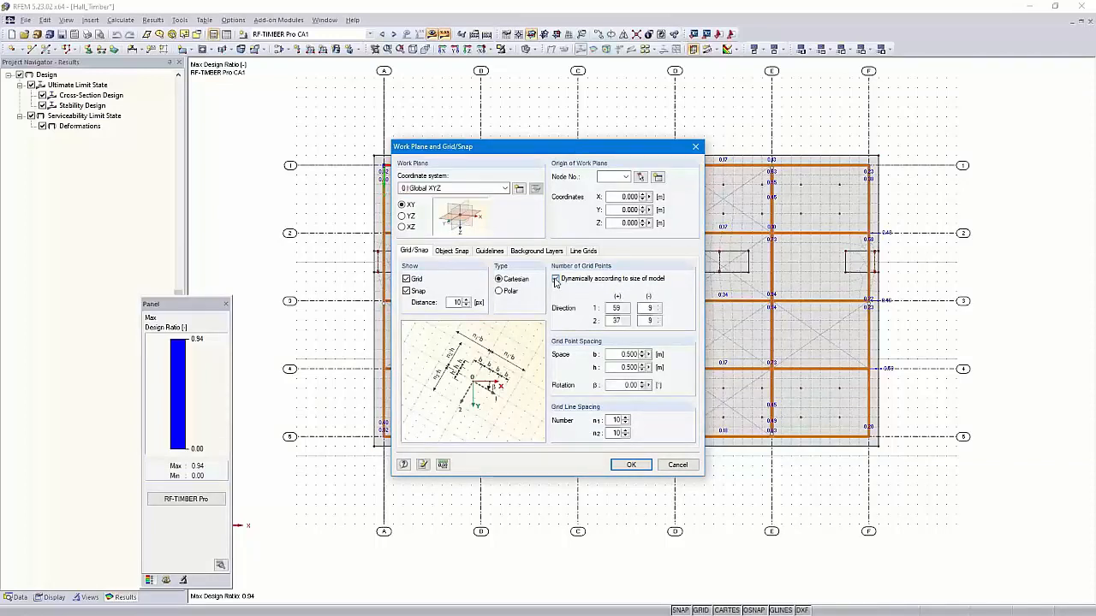
- Reduce the number of grid points in both directions, using 4 points on the negative side of each, and apply the settings
click(608, 308)
drag(609, 309, 638, 313)
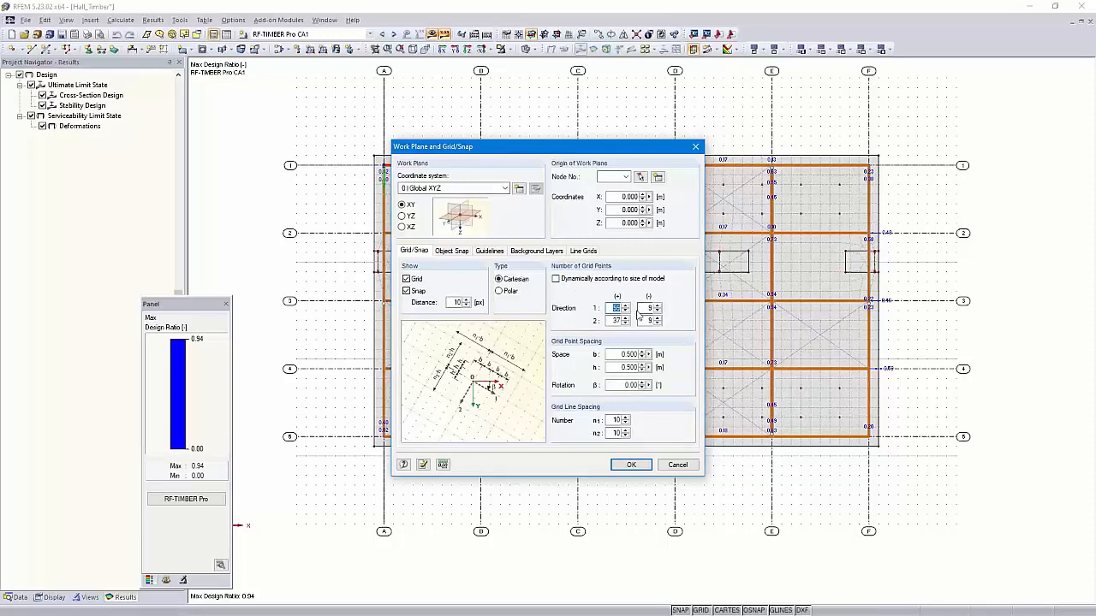
text(4)
double_click(648, 320)
text(4)
drag(609, 320, 628, 324)
click(629, 466)
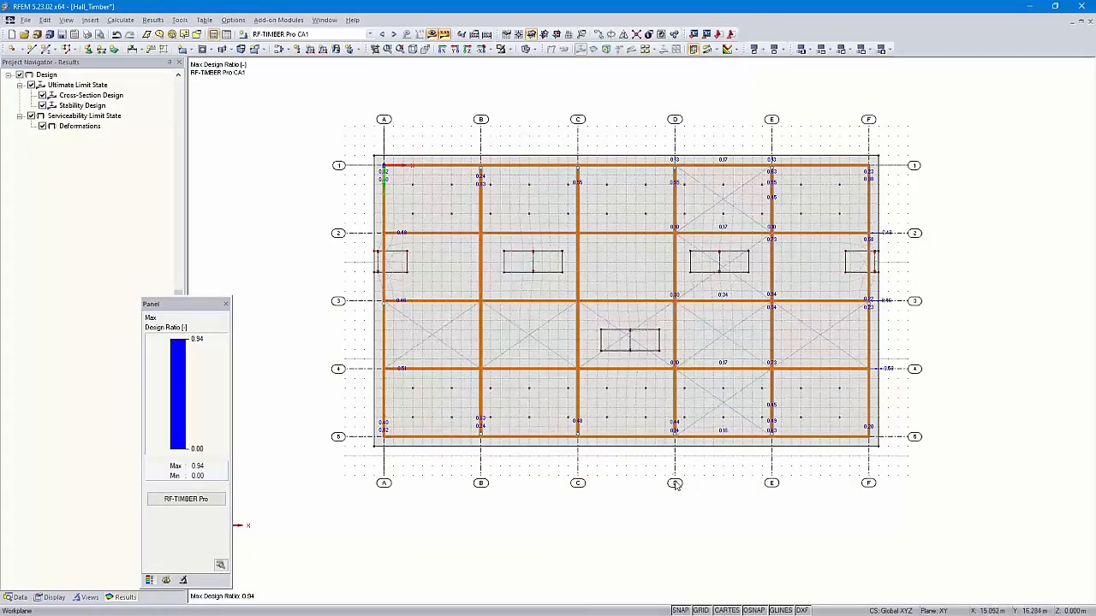
- Hide the guidelines among the displayed guide objects
scroll(668, 440, up, 1)
middle_drag(676, 436, 692, 495)
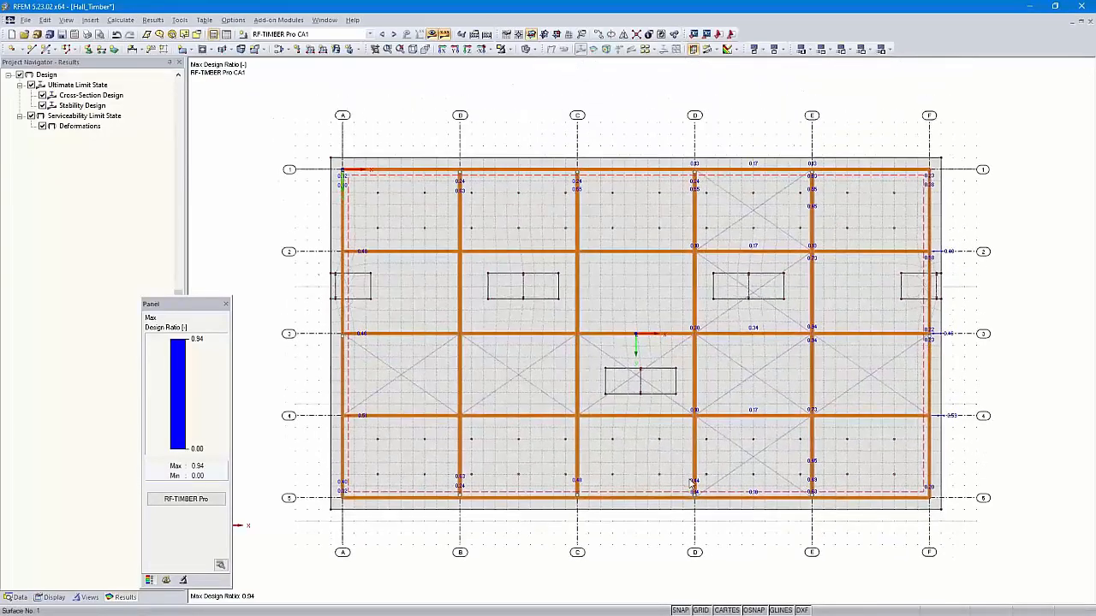
scroll(689, 491, down, 1)
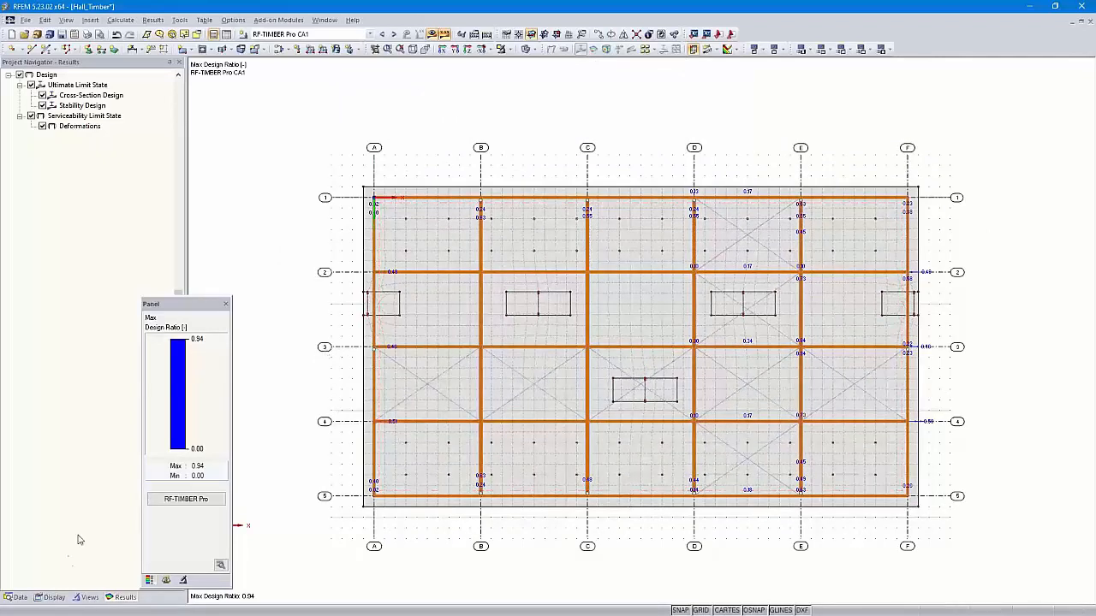
click(52, 596)
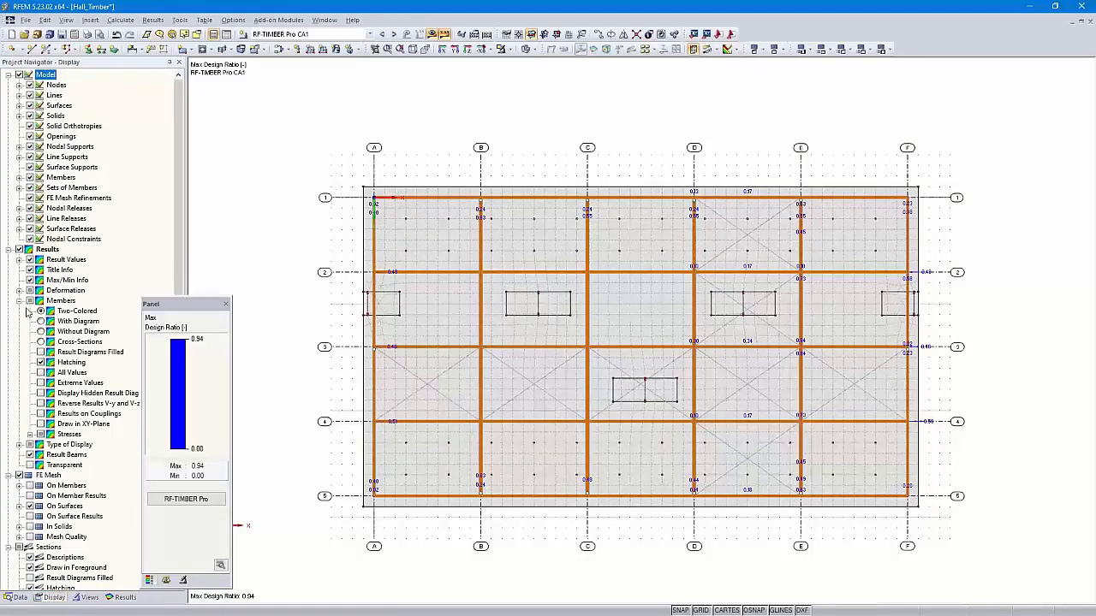
scroll(32, 259, down, 12)
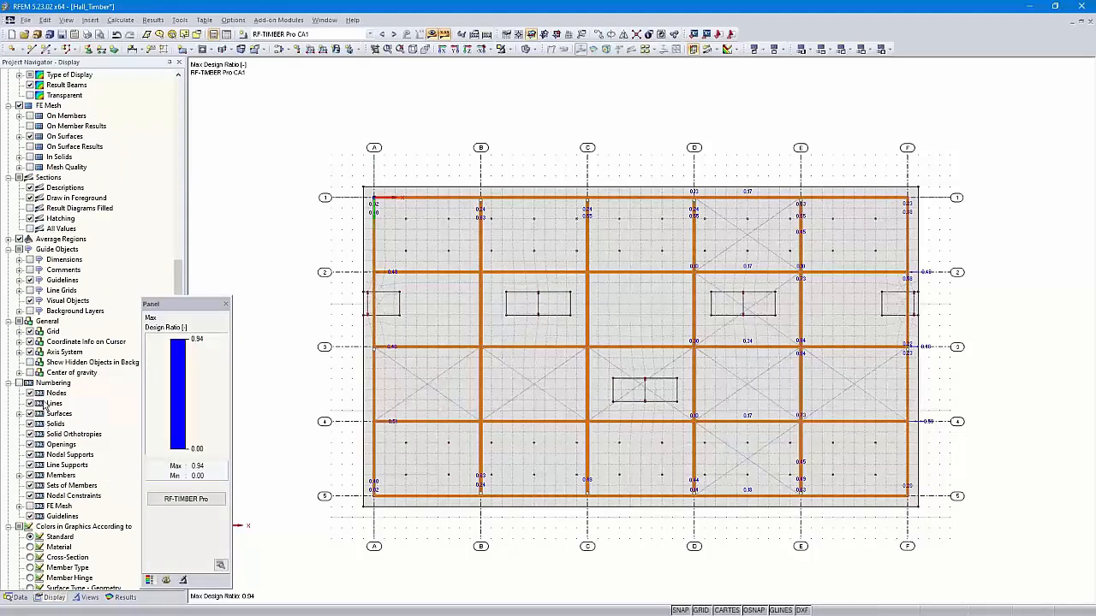
click(30, 280)
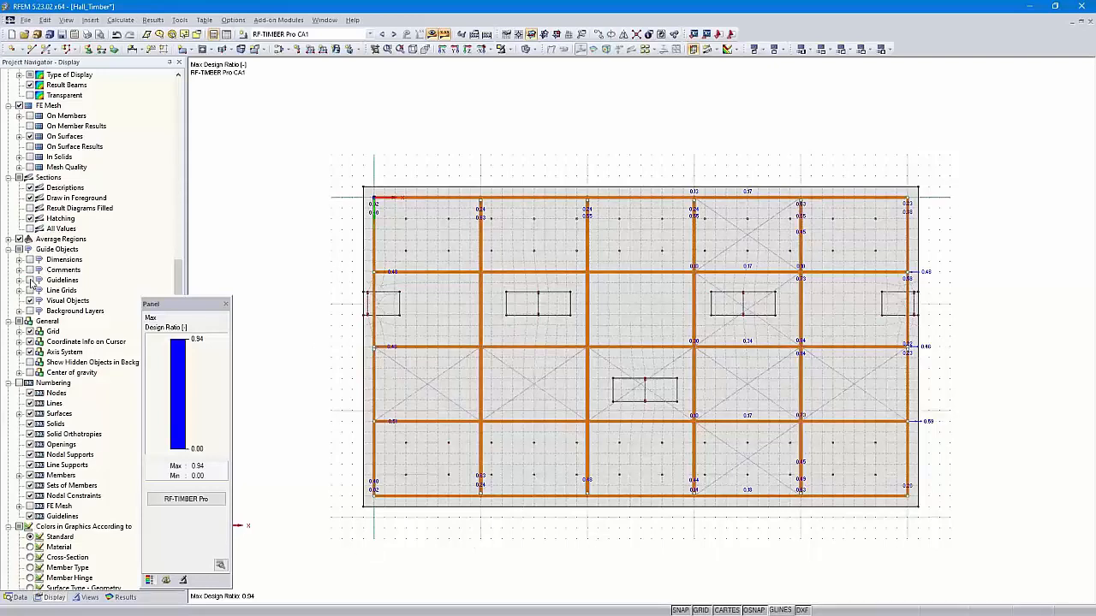
- Show the guidelines among the displayed guide objects again and return the model to the isometric view
click(30, 280)
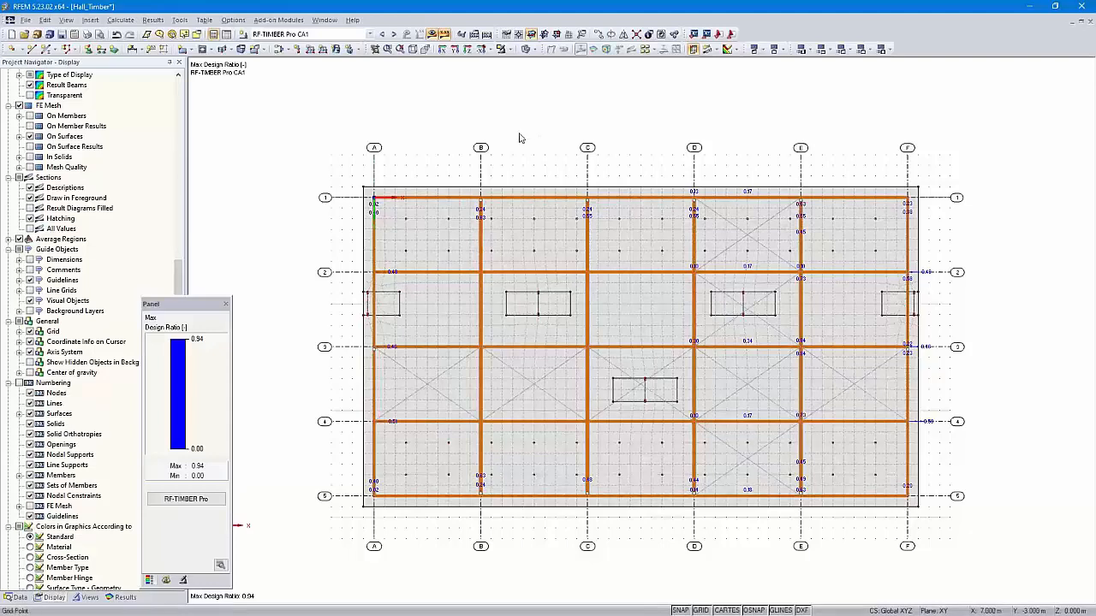
click(412, 49)
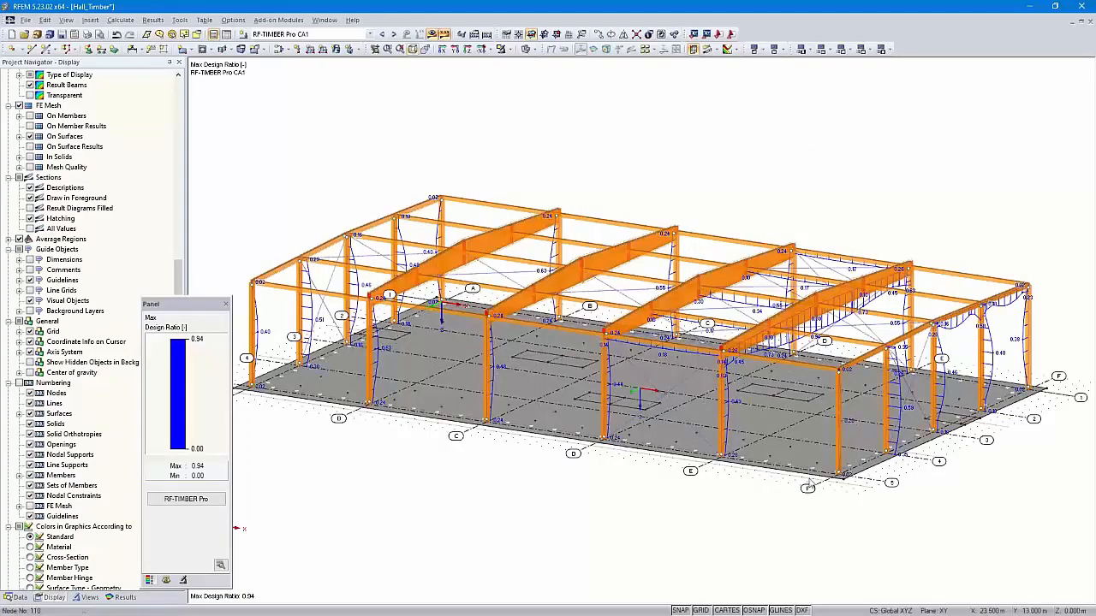
middle_drag(802, 536, 940, 477)
- Select the hall's frame members above the floor slab, isolate them with Visibility by Selected Objects, and restore the isometric view
drag(1046, 219, 269, 352)
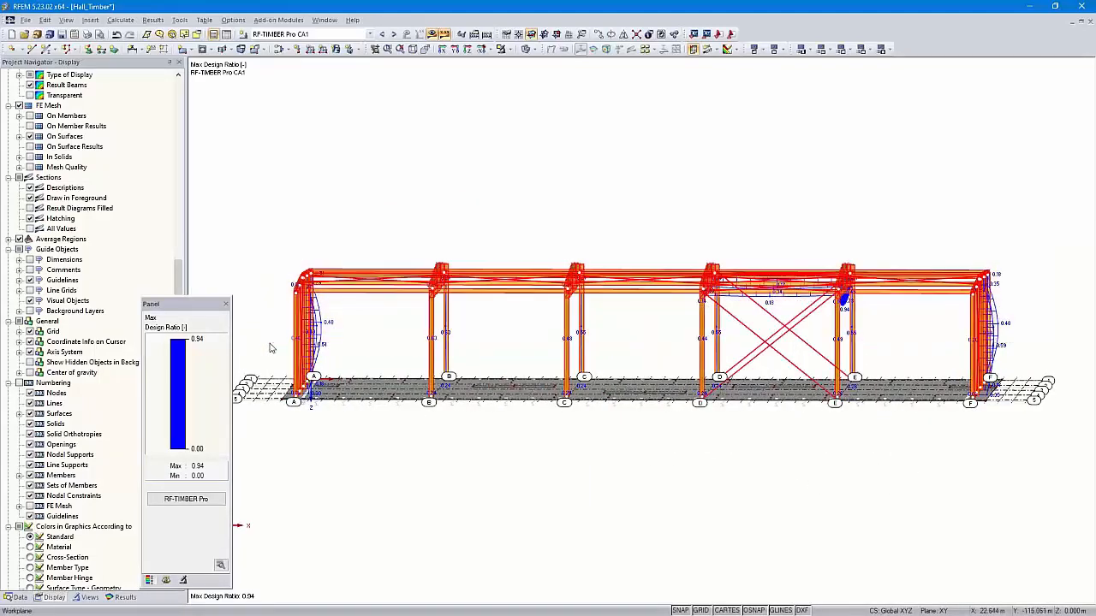
right_click(380, 293)
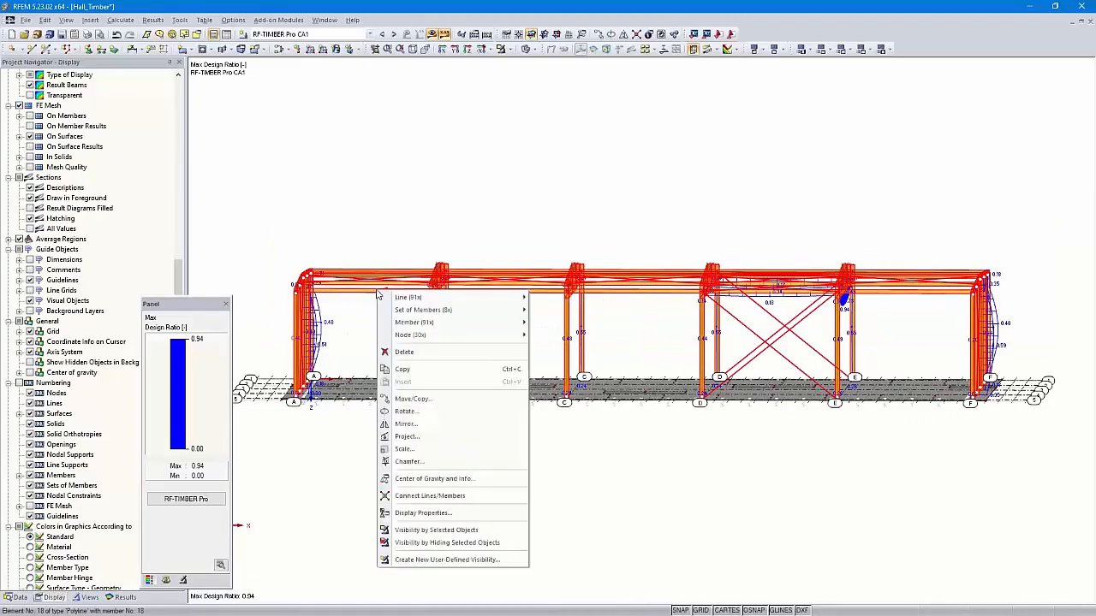
click(456, 532)
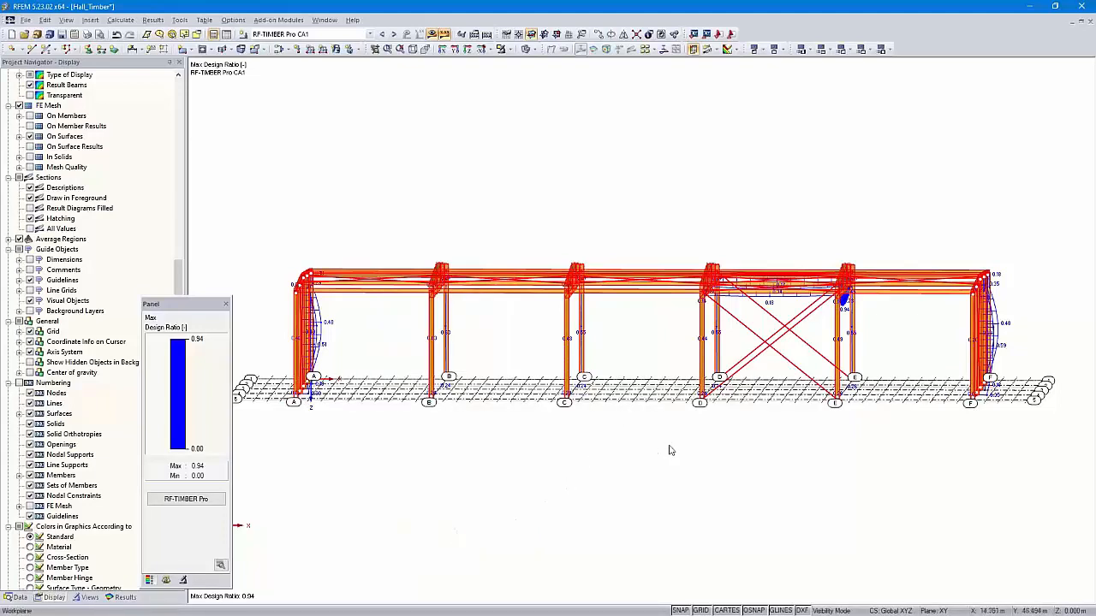
ctrl+middle_drag(719, 441, 654, 475)
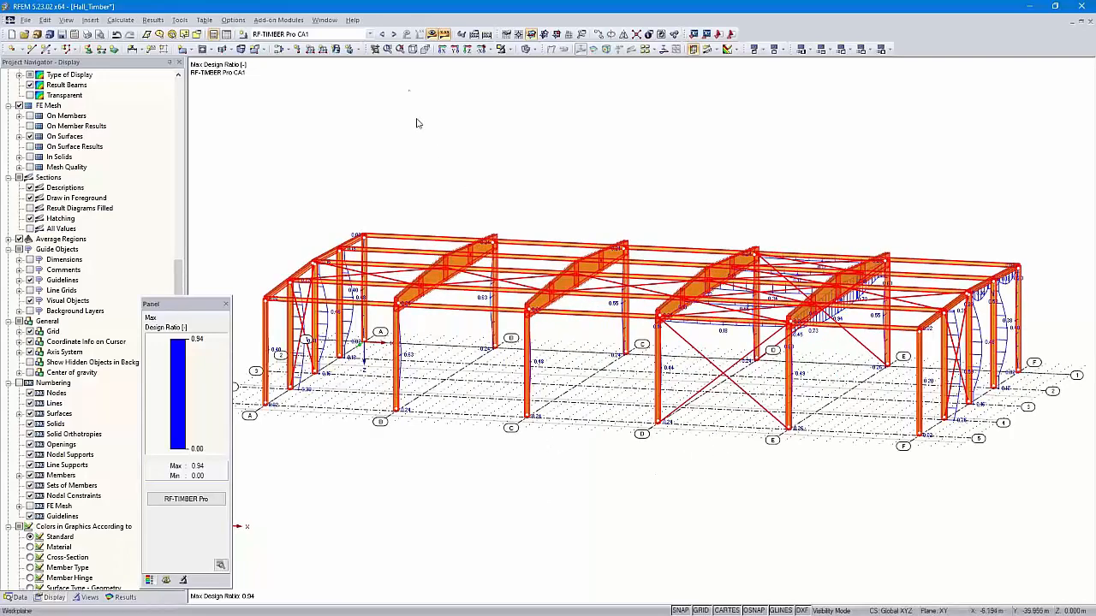
click(412, 48)
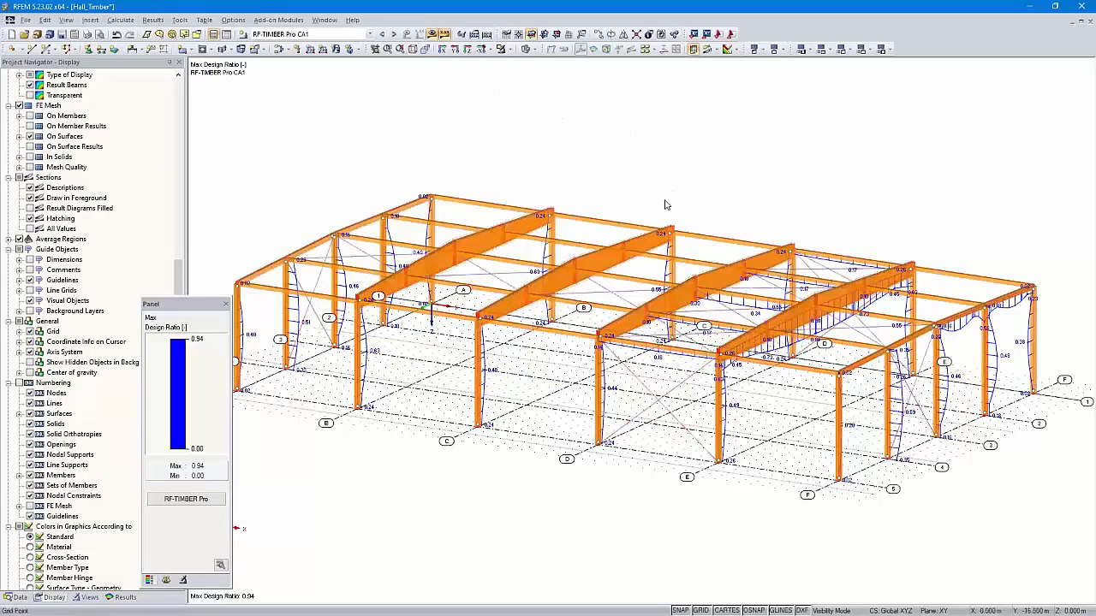
middle_drag(682, 190, 706, 191)
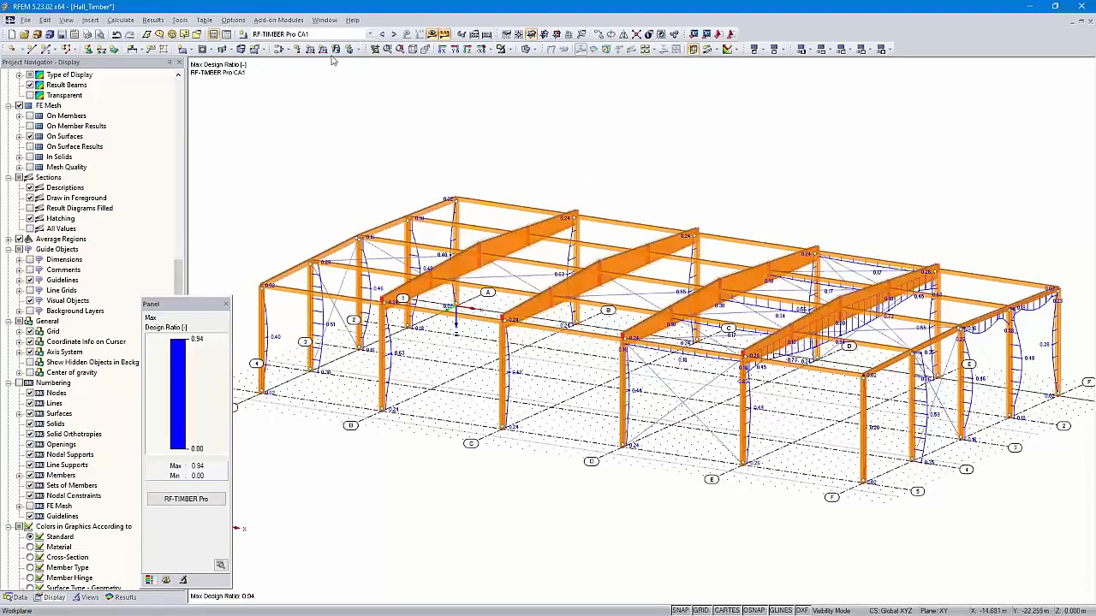
- Send the current graphic to a new printout report, keeping the template "1 - Input data and reduced results"
click(87, 34)
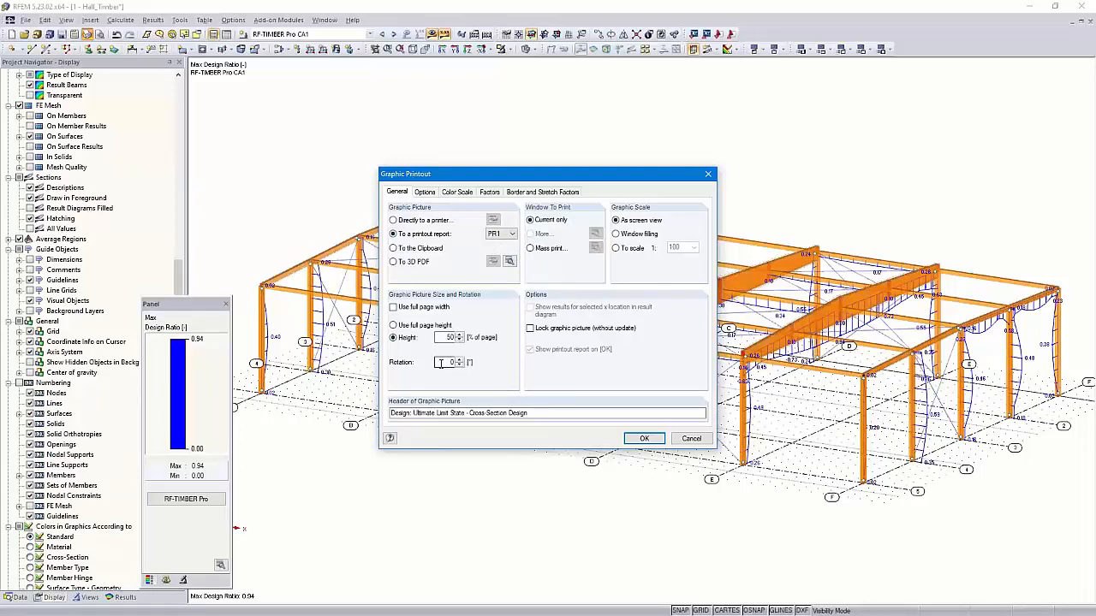
click(642, 438)
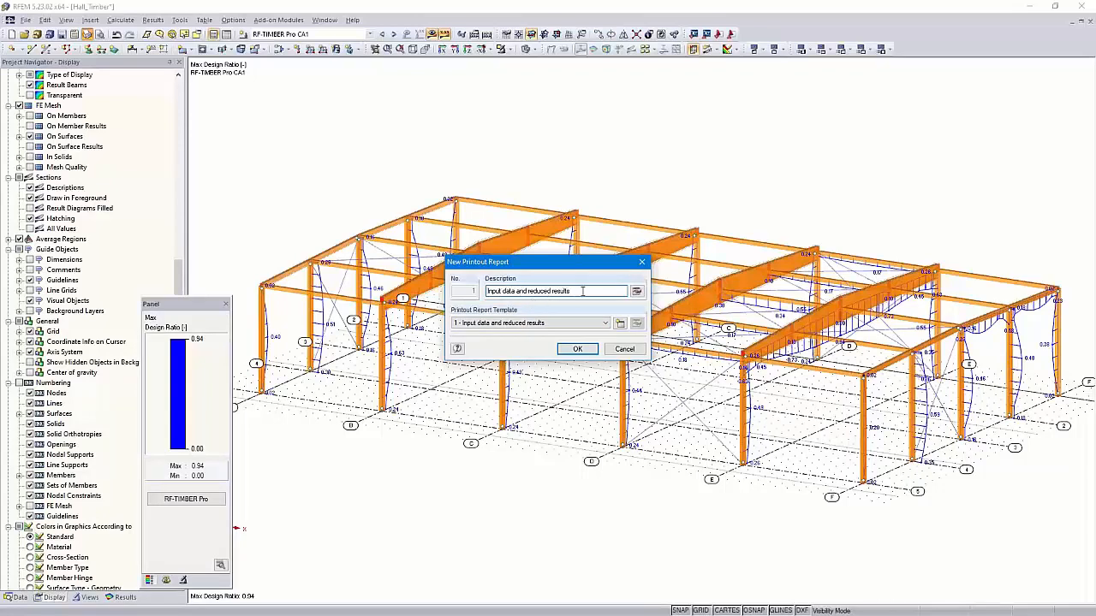
click(605, 323)
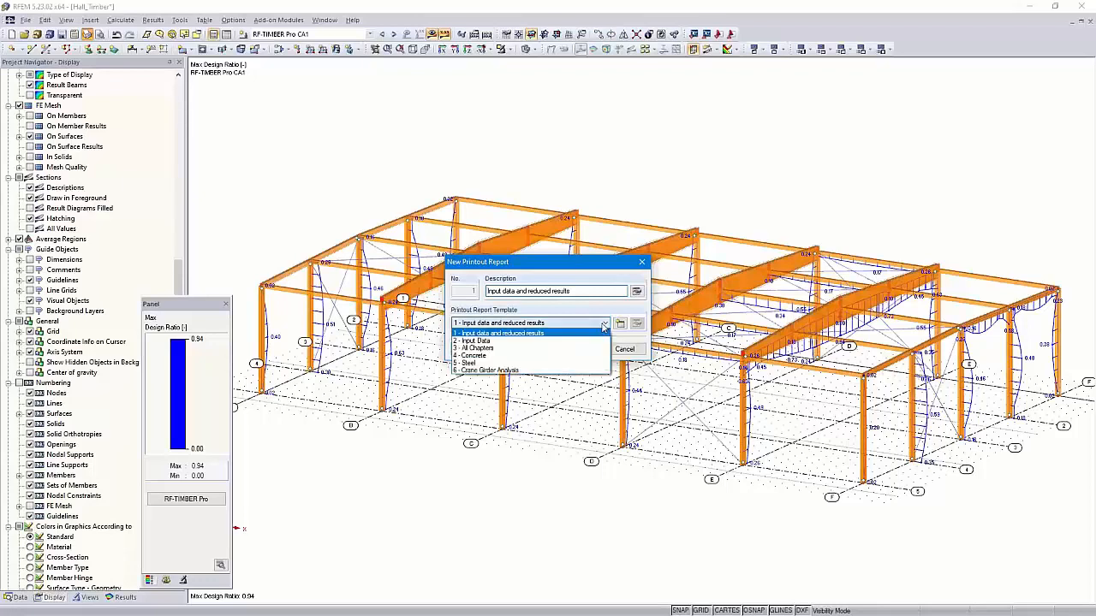
click(569, 323)
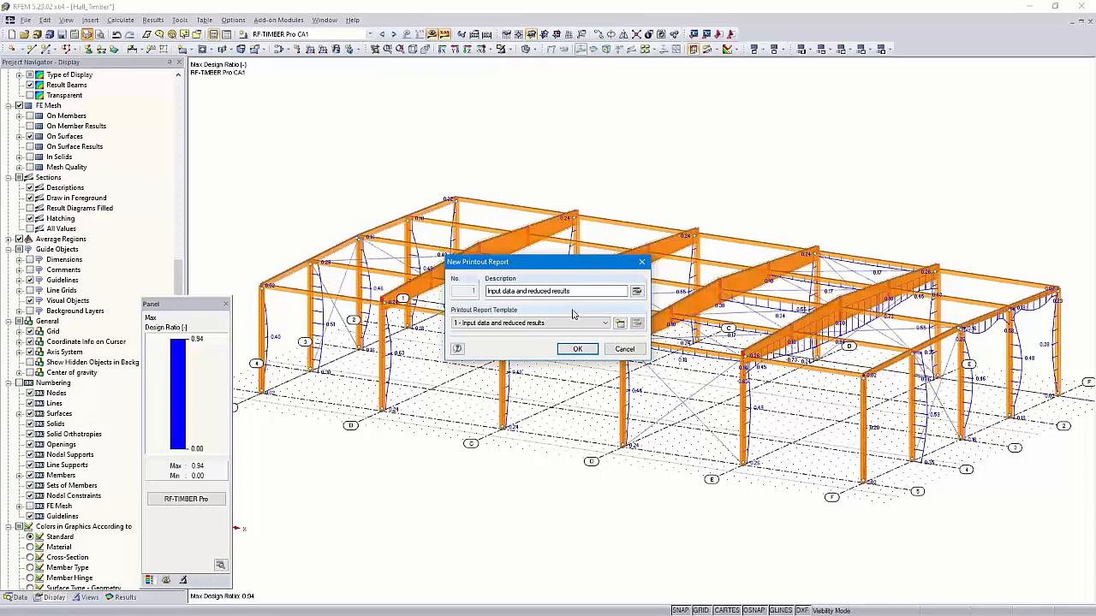
- Exclude the RFEM, RF-STEEL EC3 and RF-SOILIN data from the report selection, keeping RF-CONCRETE Surfaces and RF-TIMBER Pro, and confirm the selection
click(637, 292)
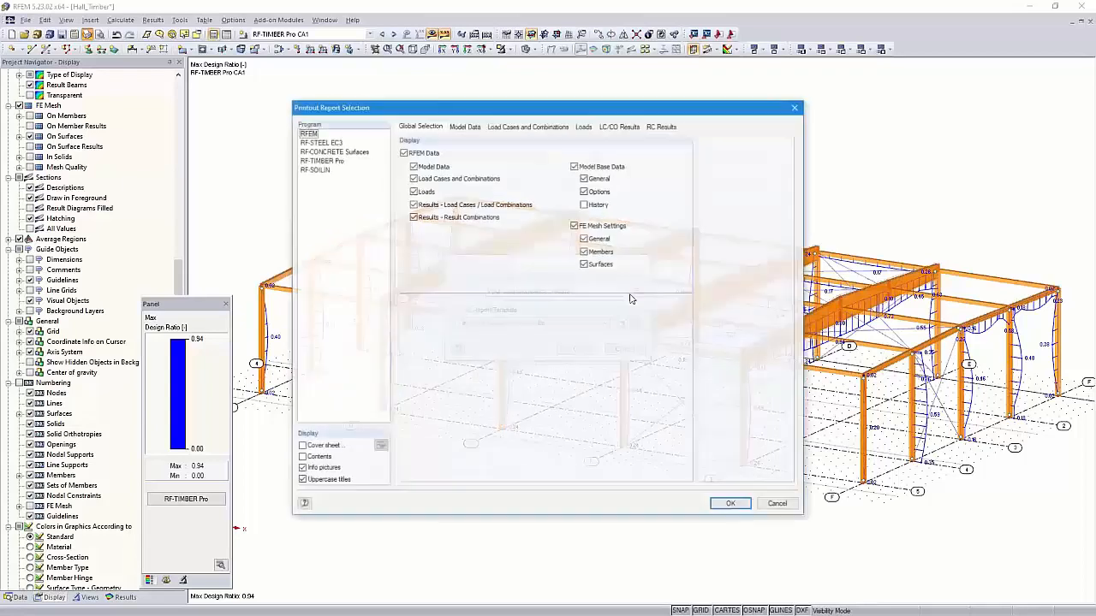
click(402, 152)
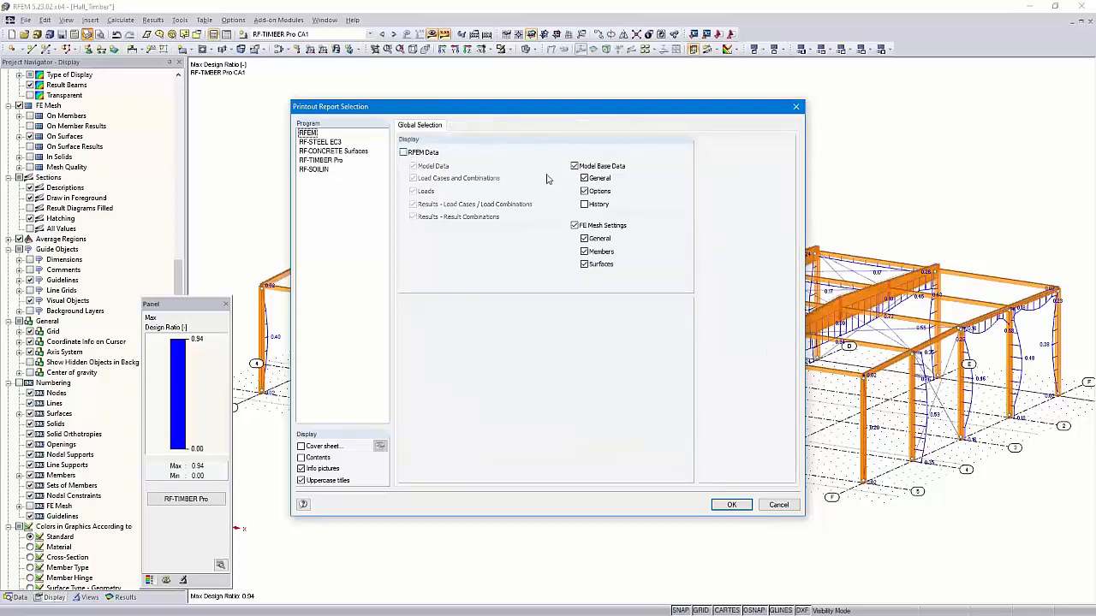
click(328, 143)
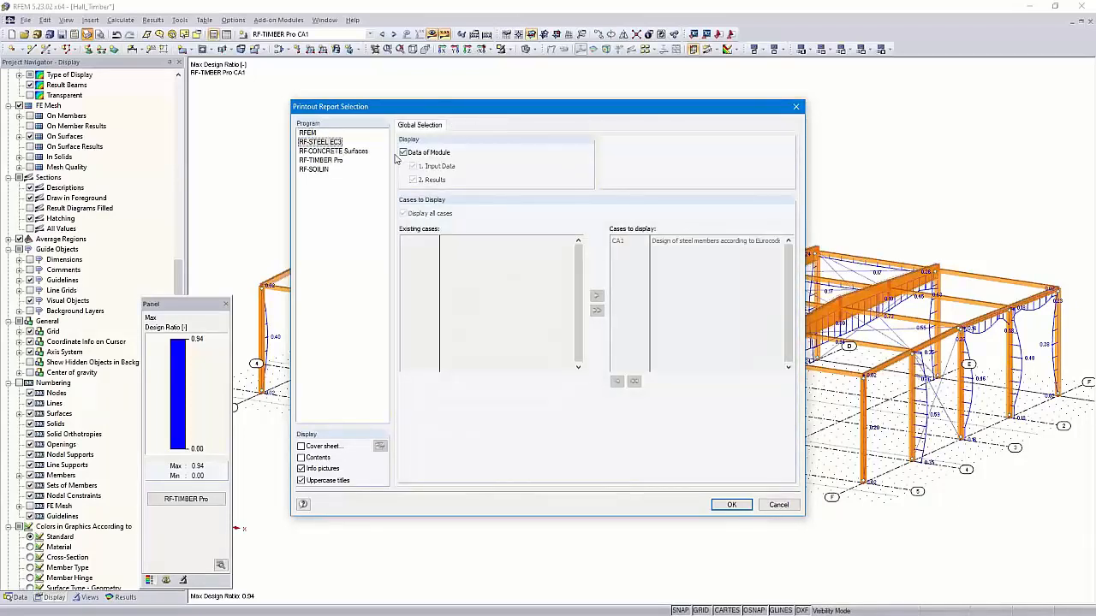
click(338, 151)
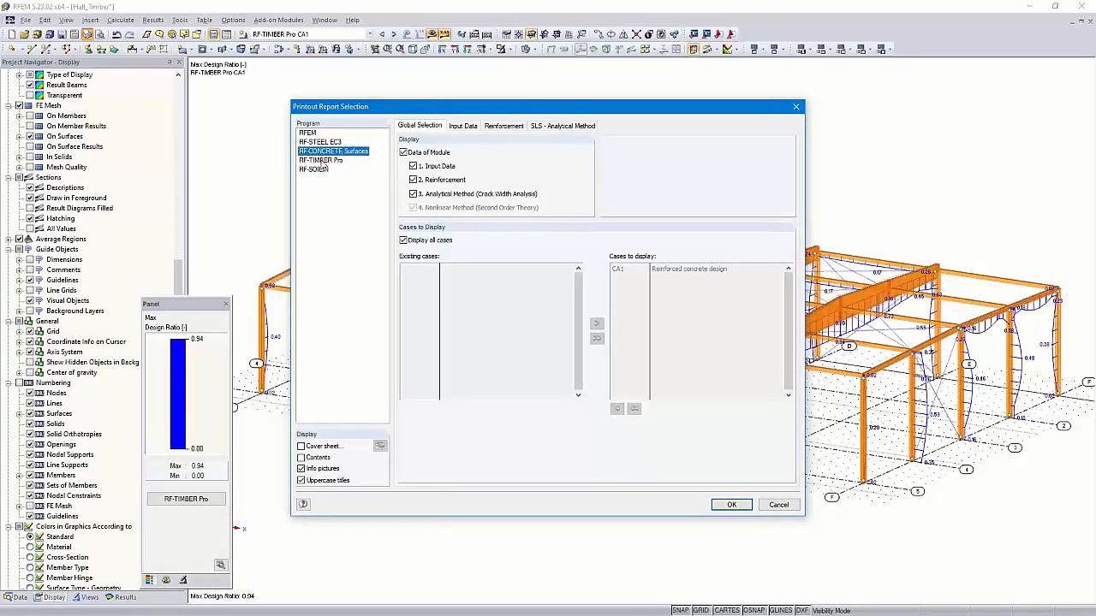
click(323, 161)
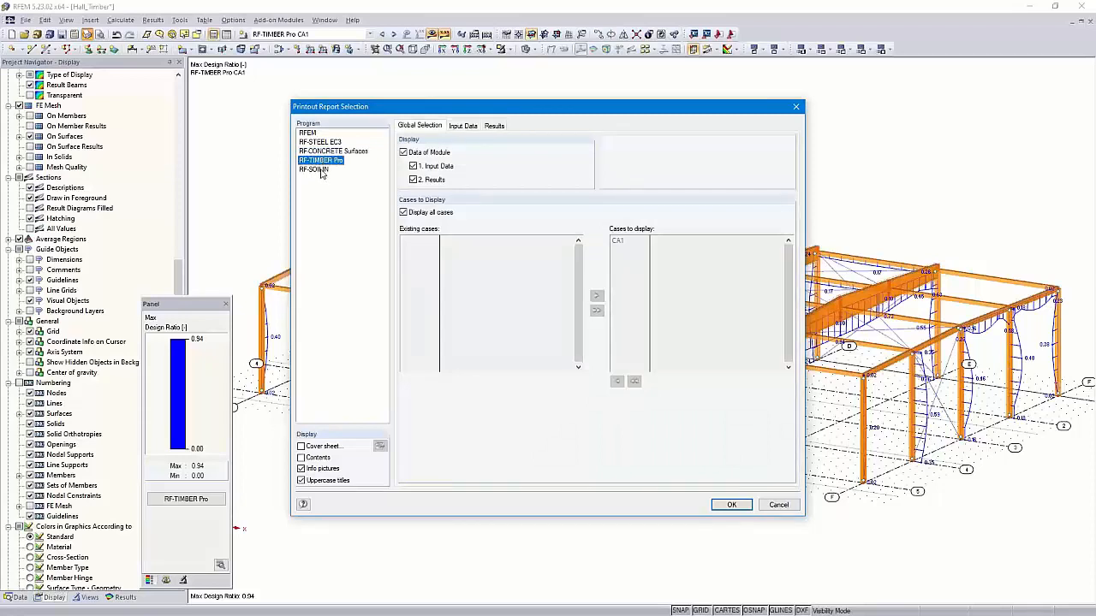
click(319, 170)
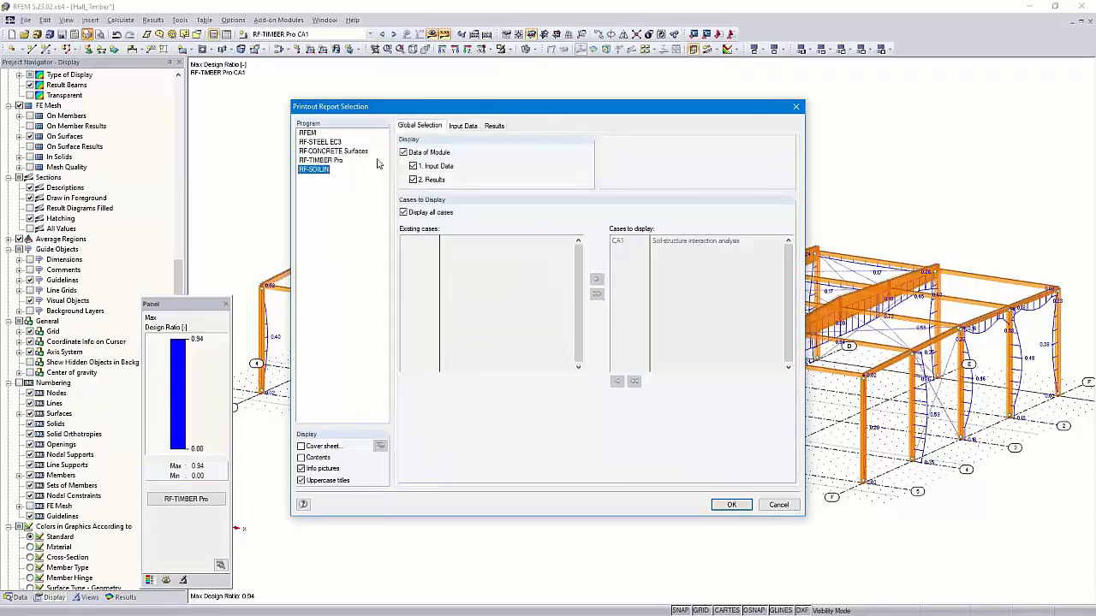
click(403, 152)
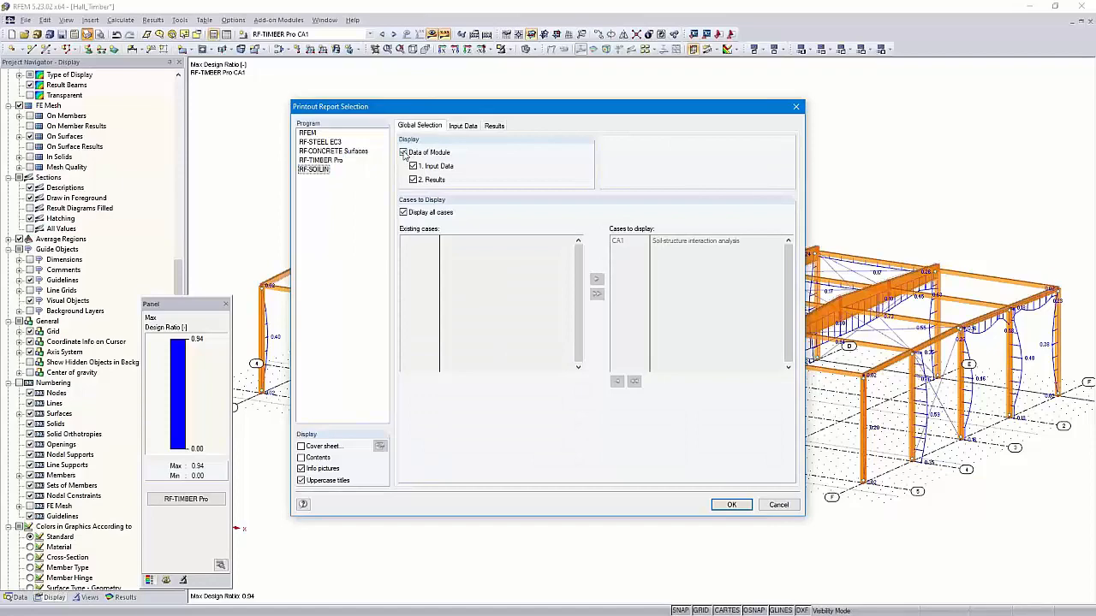
click(733, 504)
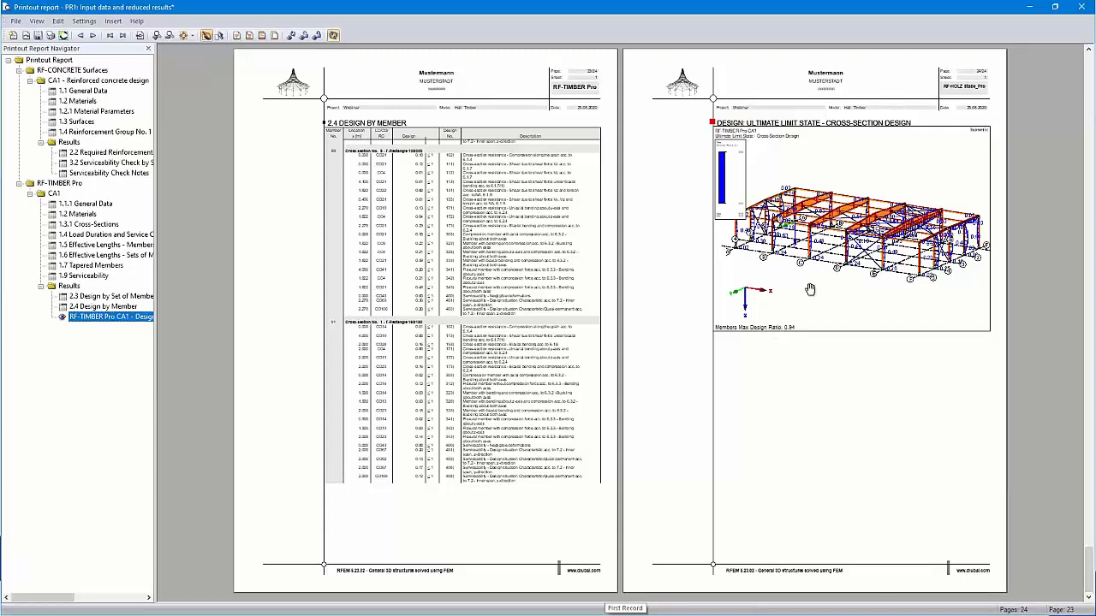
- Set the cross-section design graphic in the report to use the full page height with a rotation of 90°
click(833, 271)
scroll(615, 281, up, 3)
scroll(615, 282, down, 1)
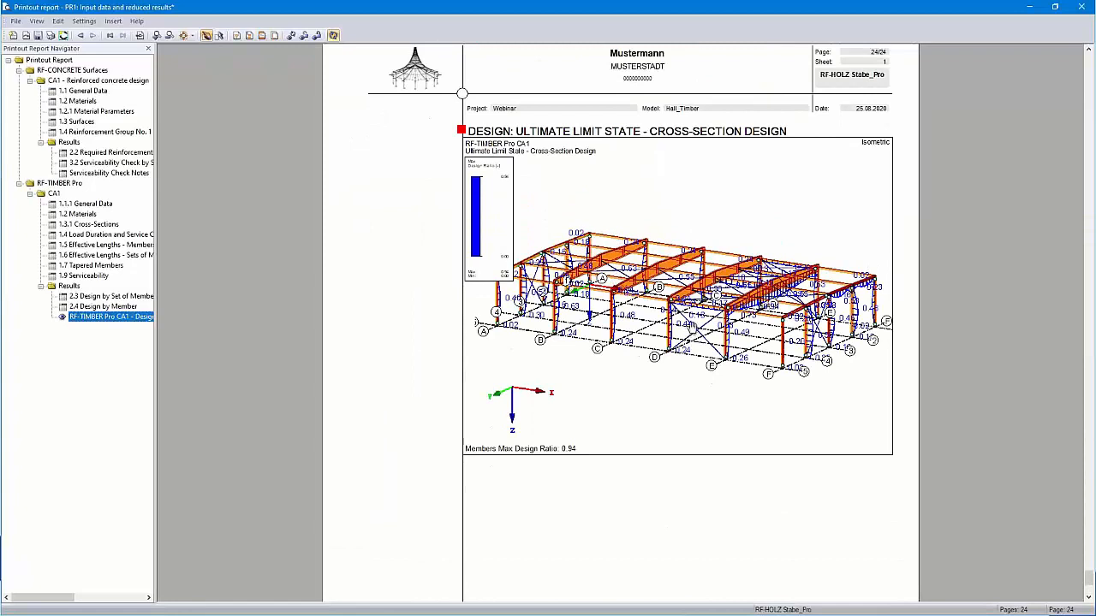
ctrl+scroll(709, 325, up, 1)
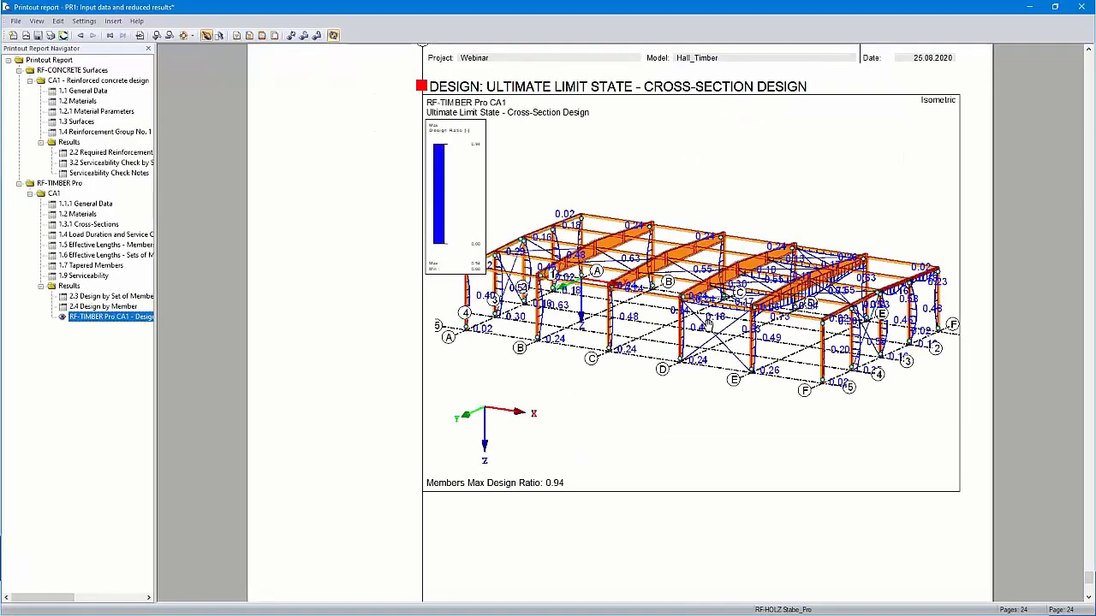
right_click(697, 258)
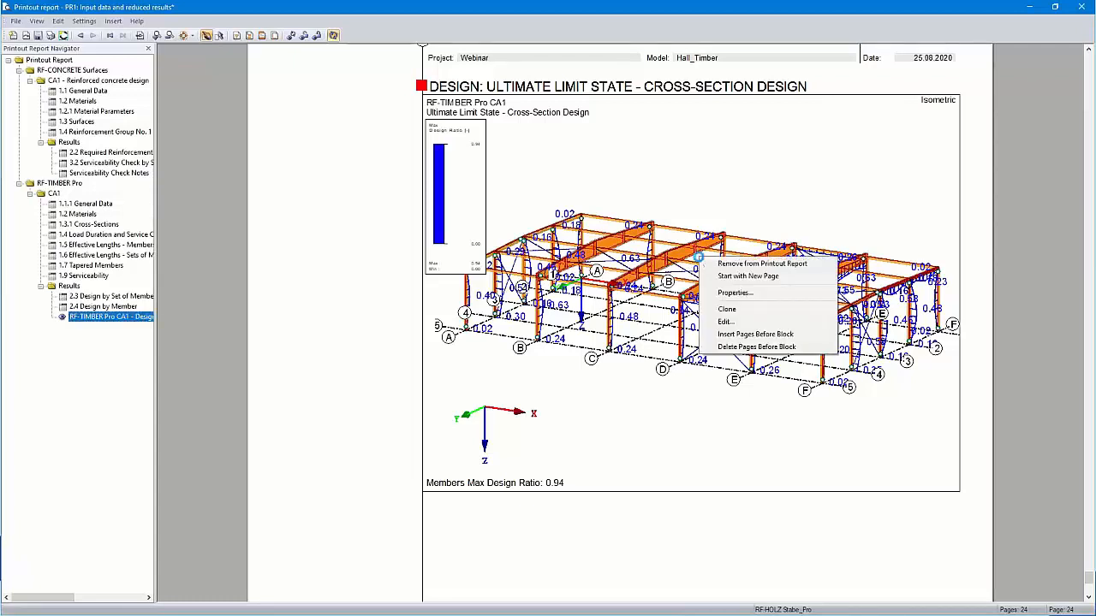
click(734, 293)
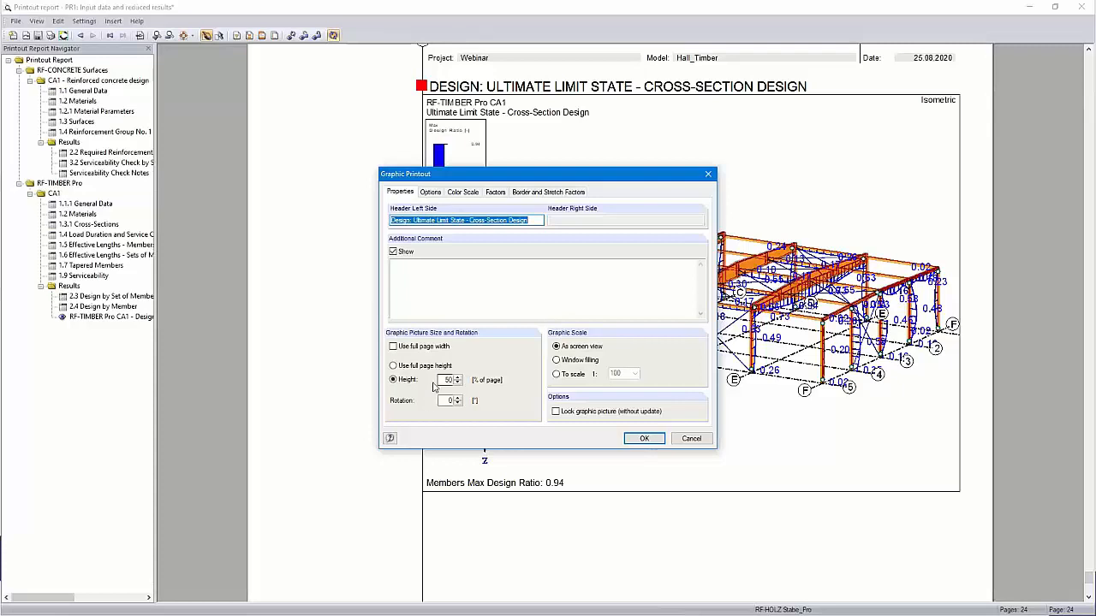
click(393, 365)
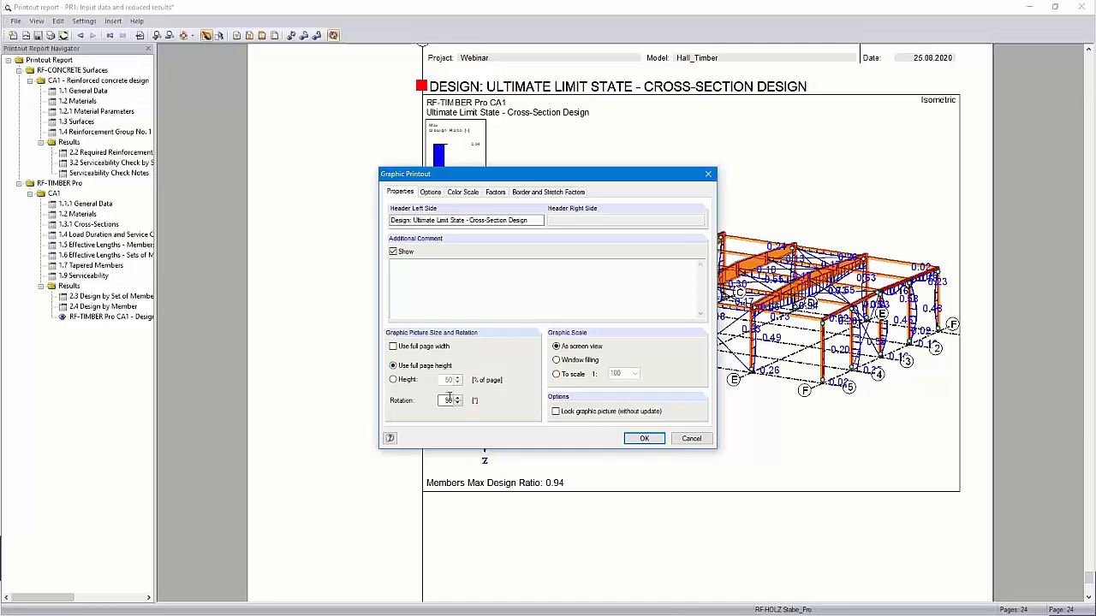
click(643, 439)
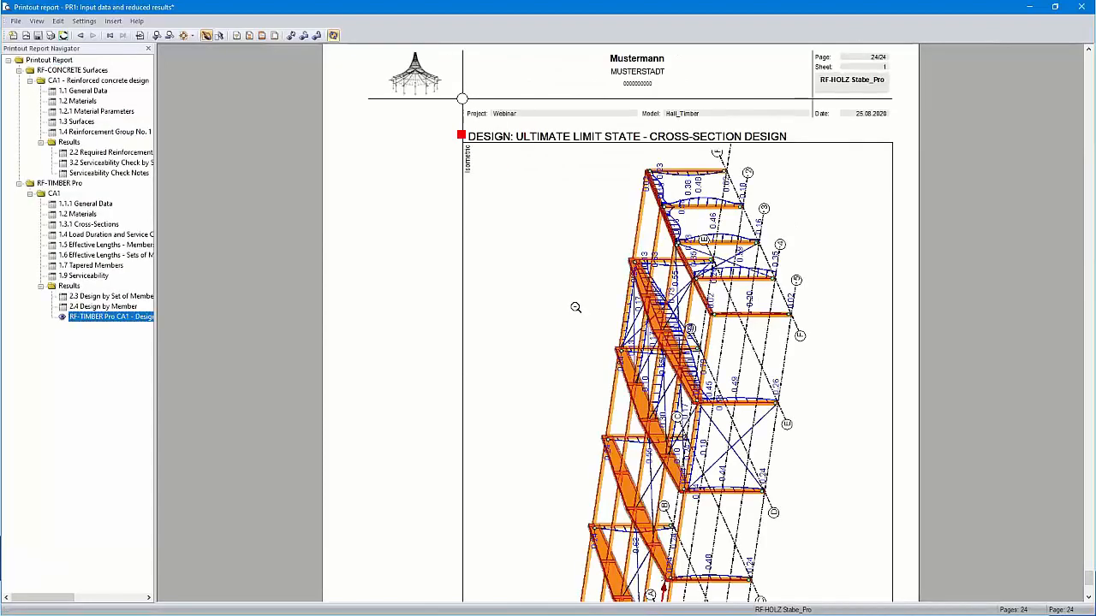
- Check the rotated cross-section design graphic on its page and open it for editing in the model
scroll(575, 308, down, 5)
scroll(678, 322, up, 3)
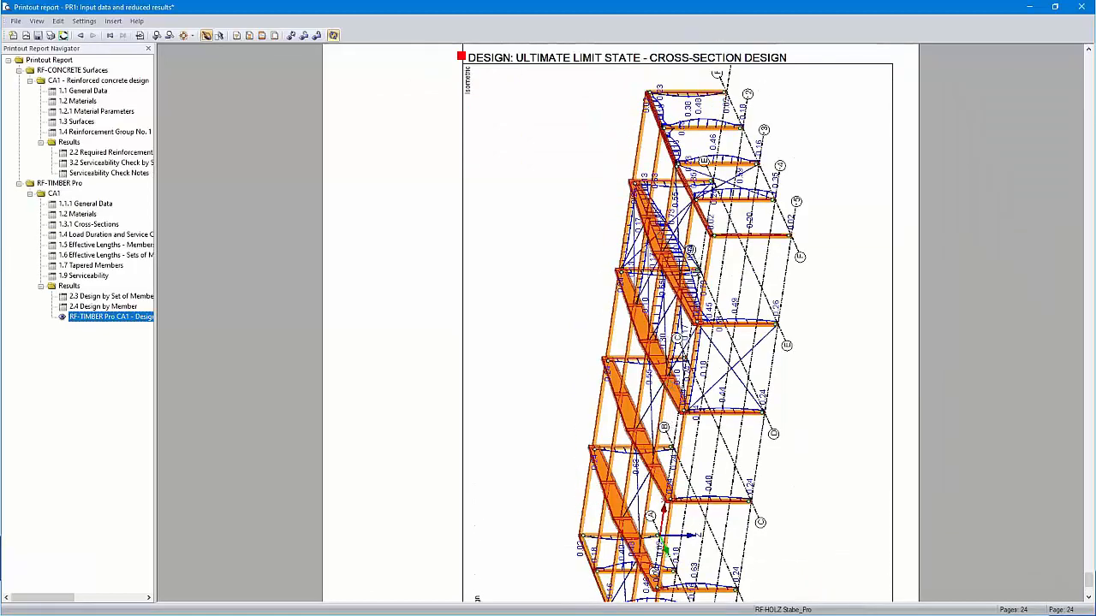
scroll(678, 322, down, 3)
scroll(678, 322, up, 3)
right_click(664, 336)
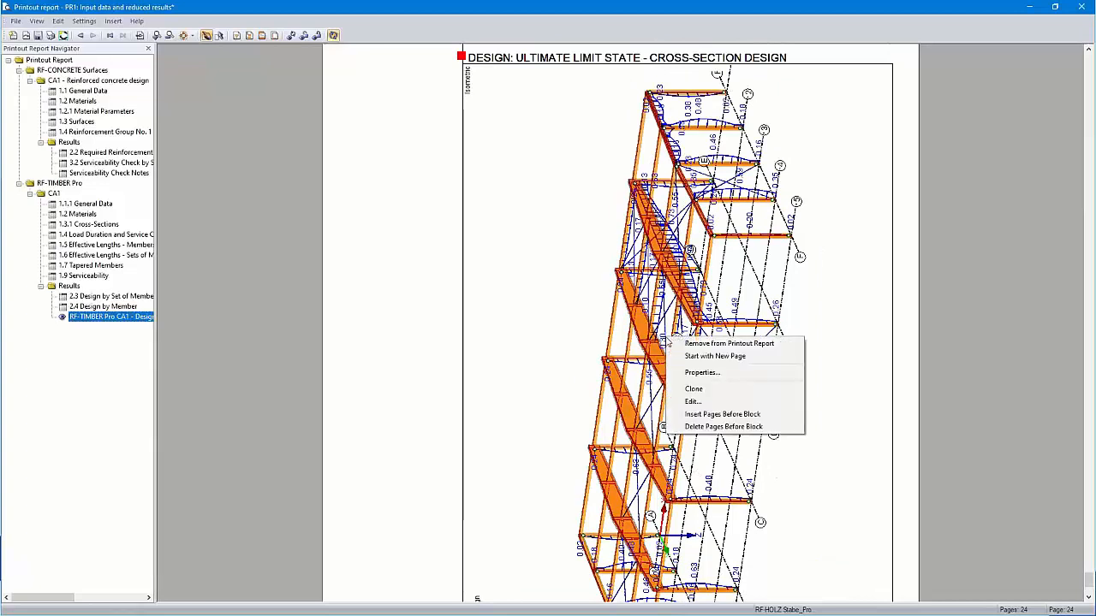
click(707, 402)
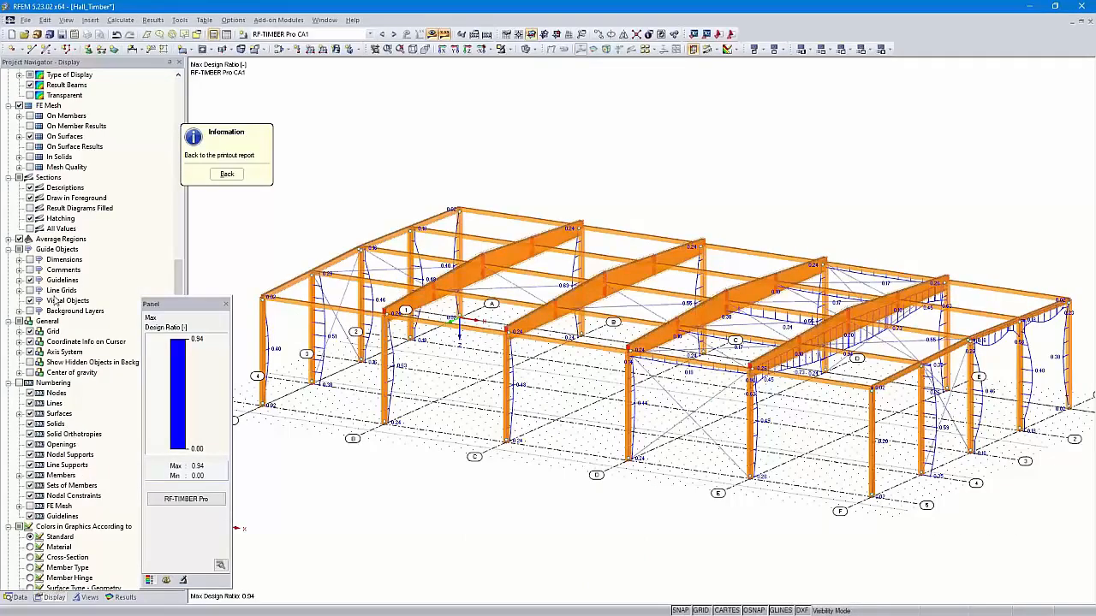
- Switch the member results display to Cross-Sections and go back to the printout report to check the updated graphic
scroll(53, 301, up, 12)
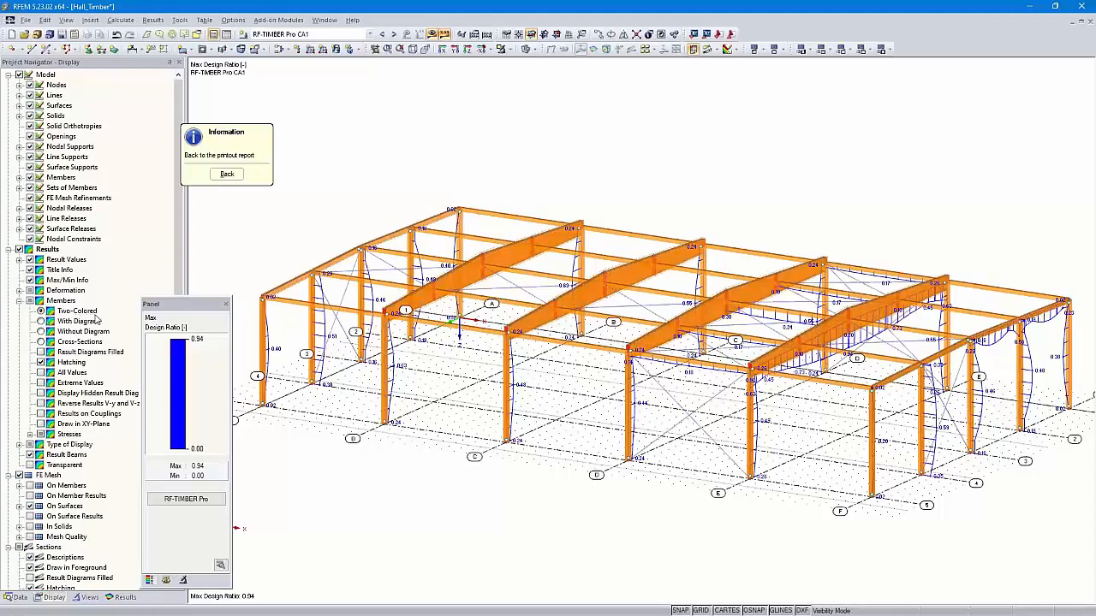
click(40, 321)
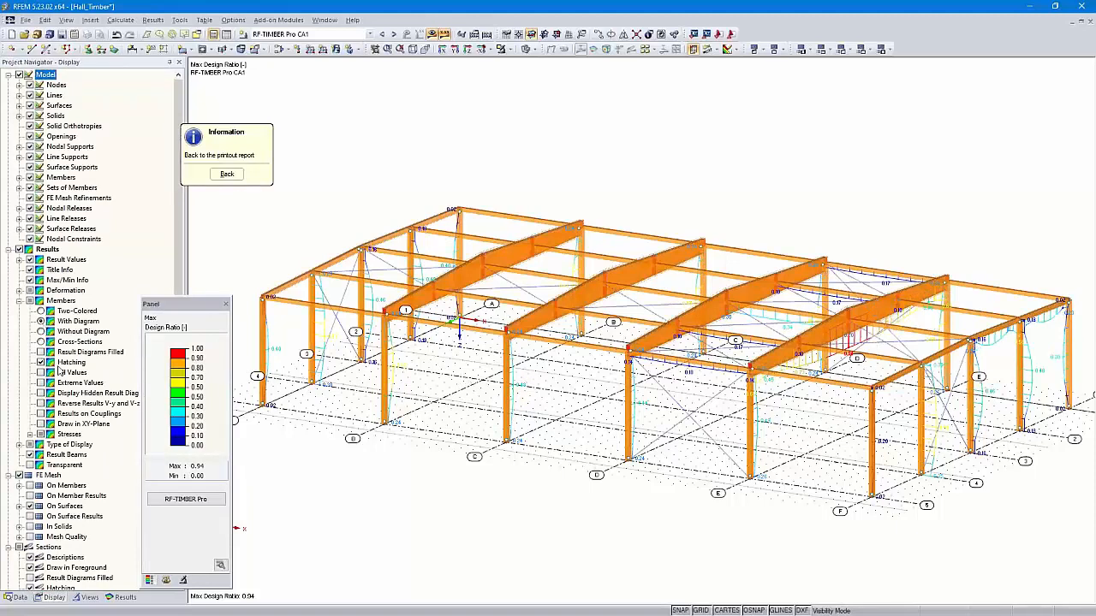
click(40, 332)
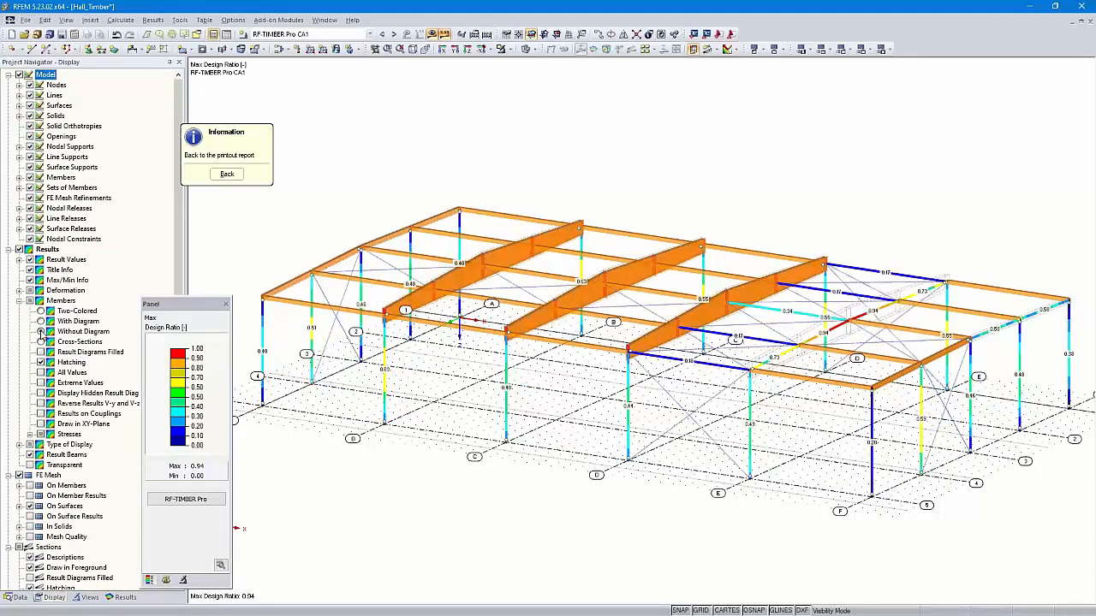
click(40, 341)
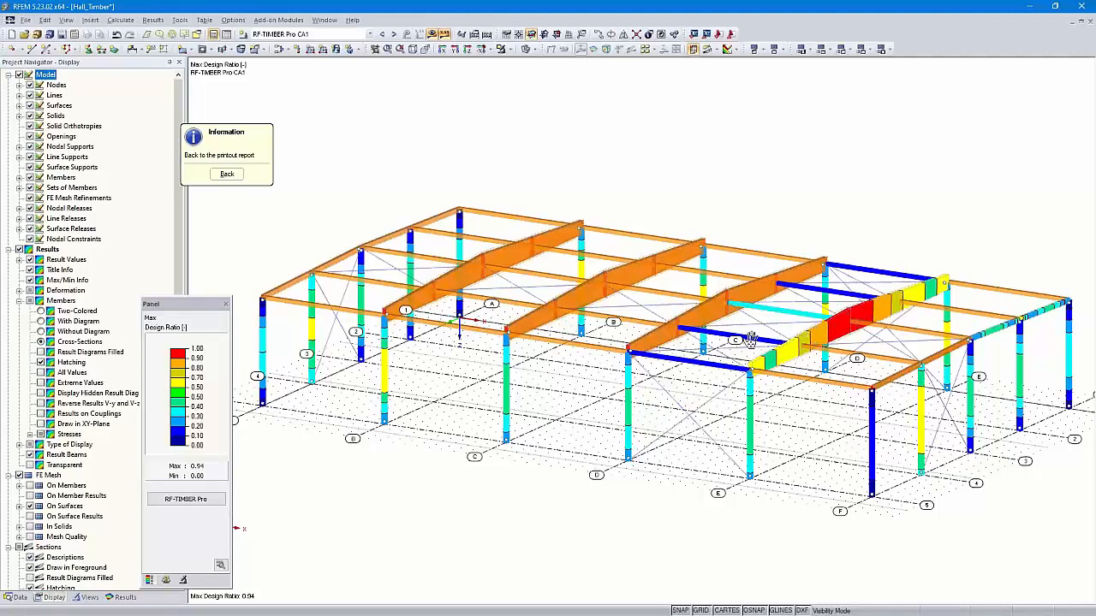
click(225, 175)
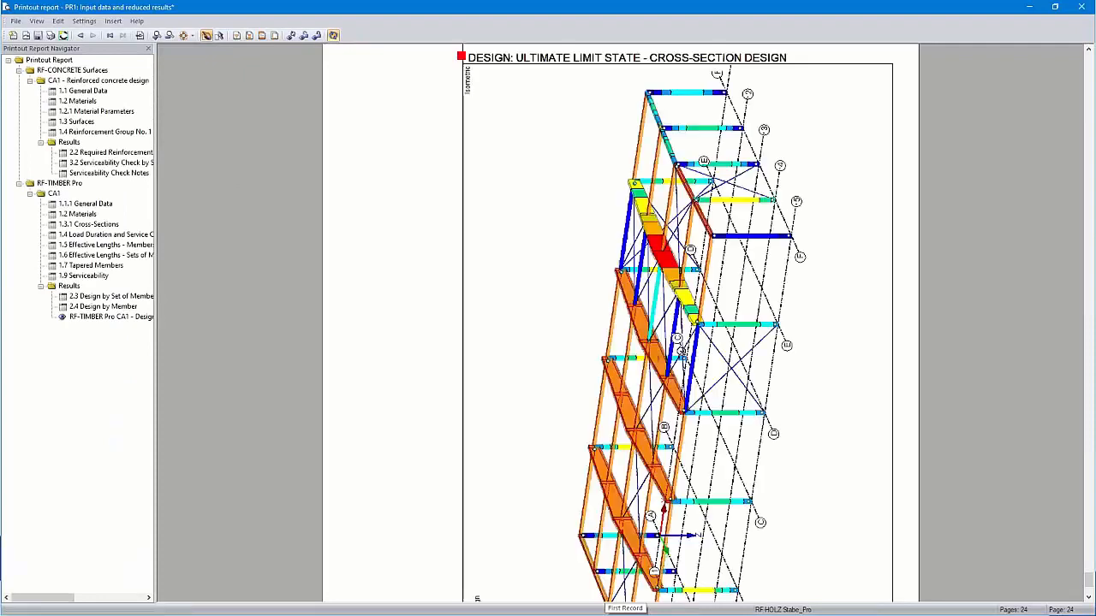
scroll(684, 354, down, 3)
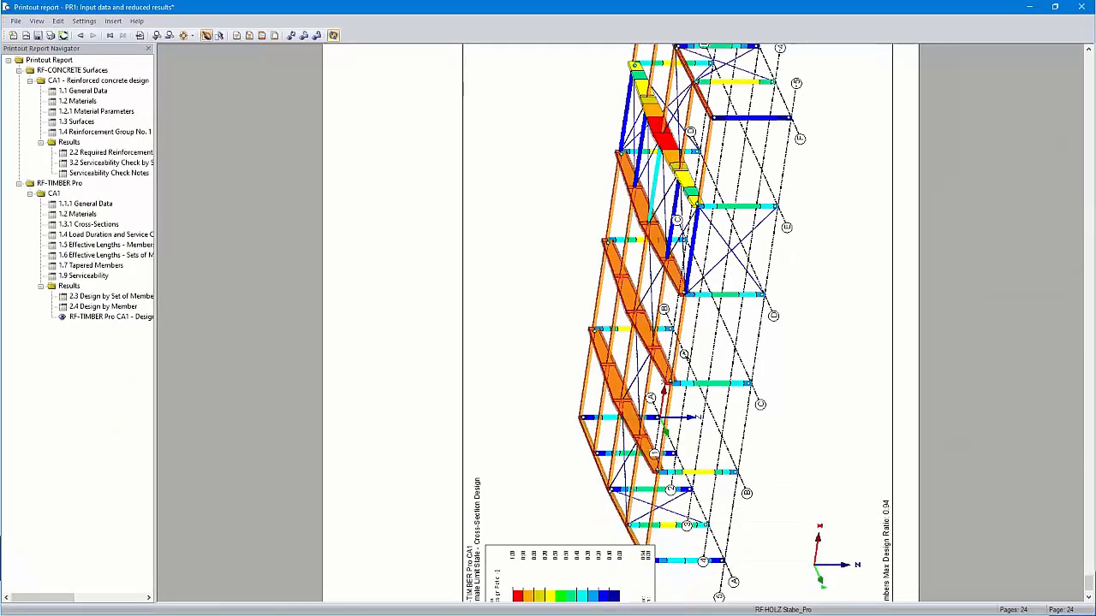
- Check the updated cross-section design graphic on its report page and close the printout report with the changes saved
scroll(684, 354, up, 3)
scroll(684, 355, down, 5)
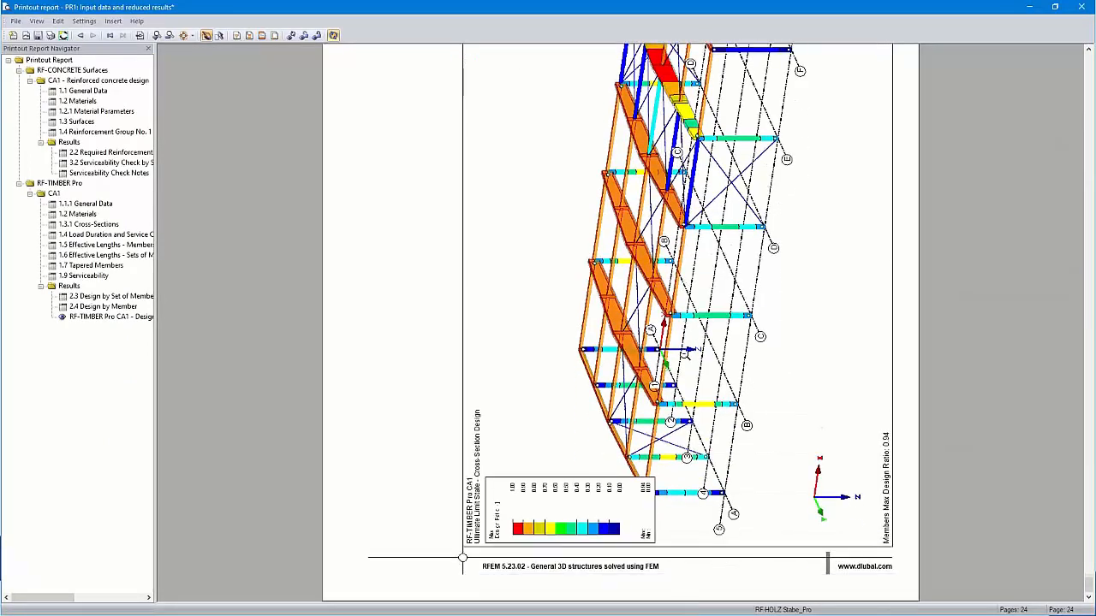
scroll(683, 354, up, 5)
scroll(683, 354, down, 5)
scroll(684, 354, up, 2)
scroll(684, 354, up, 2)
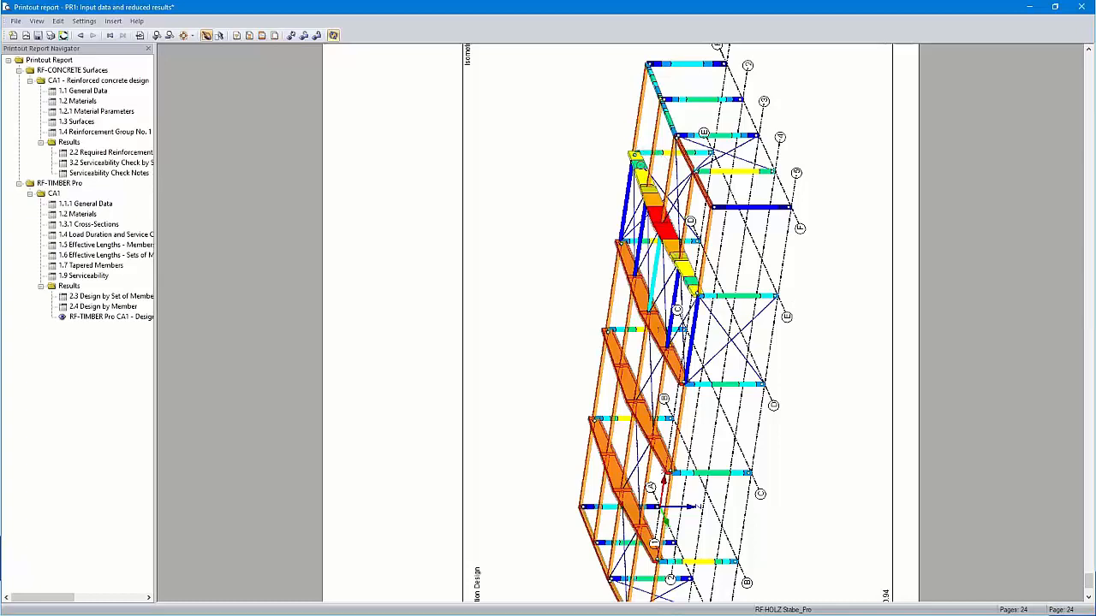
click(1081, 10)
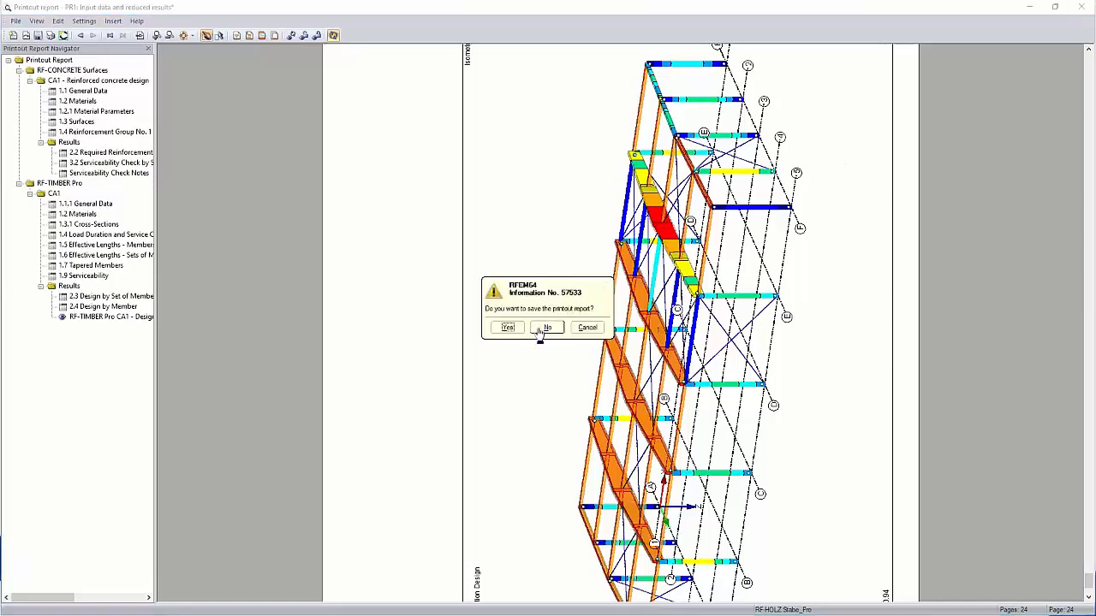
click(505, 327)
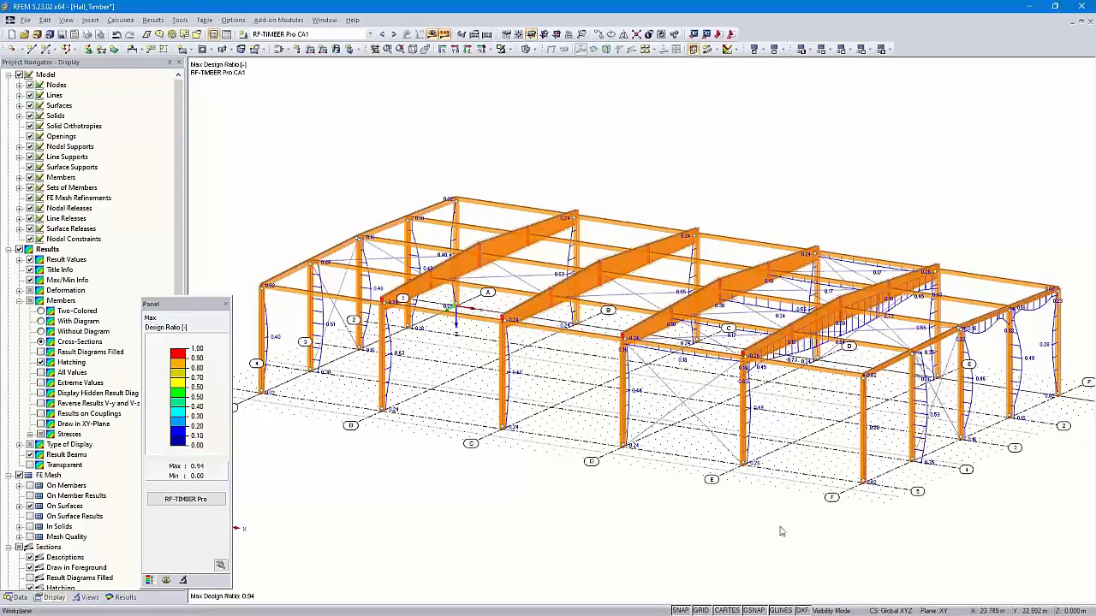
- Isolate the timber frame on axis E by limiting the visibility to its selected members
ctrl+middle_drag(851, 517, 829, 493)
scroll(826, 509, up, 1)
drag(925, 190, 925, 170)
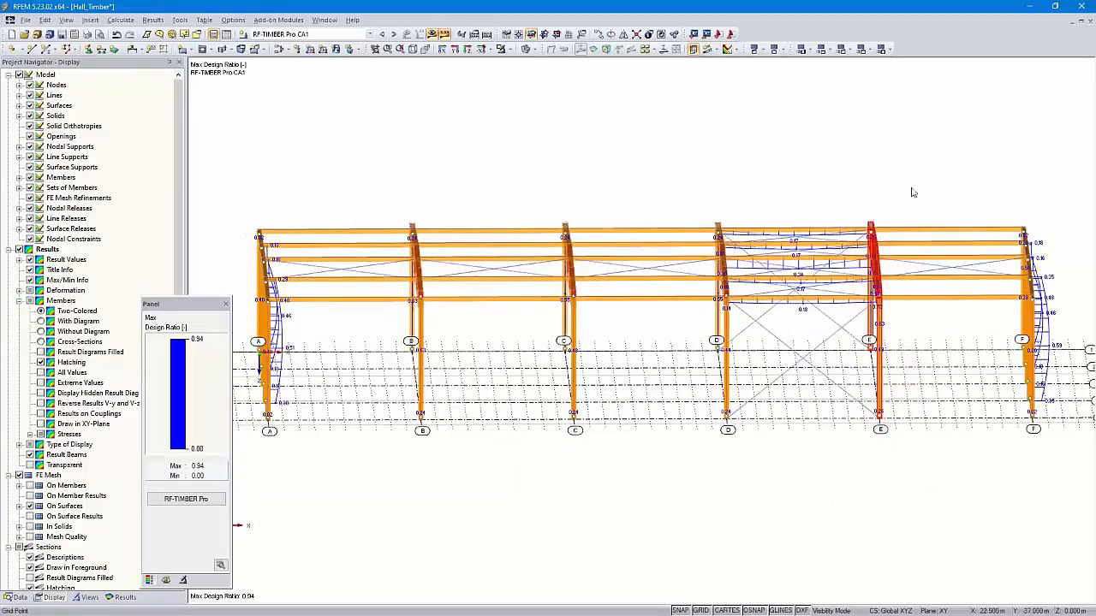
click(509, 50)
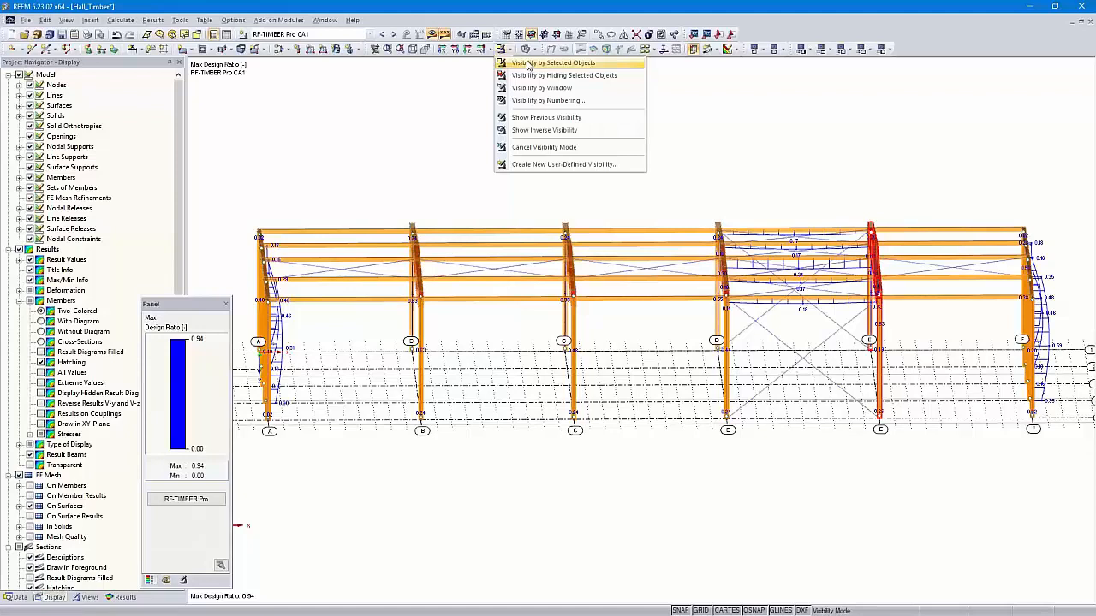
click(528, 65)
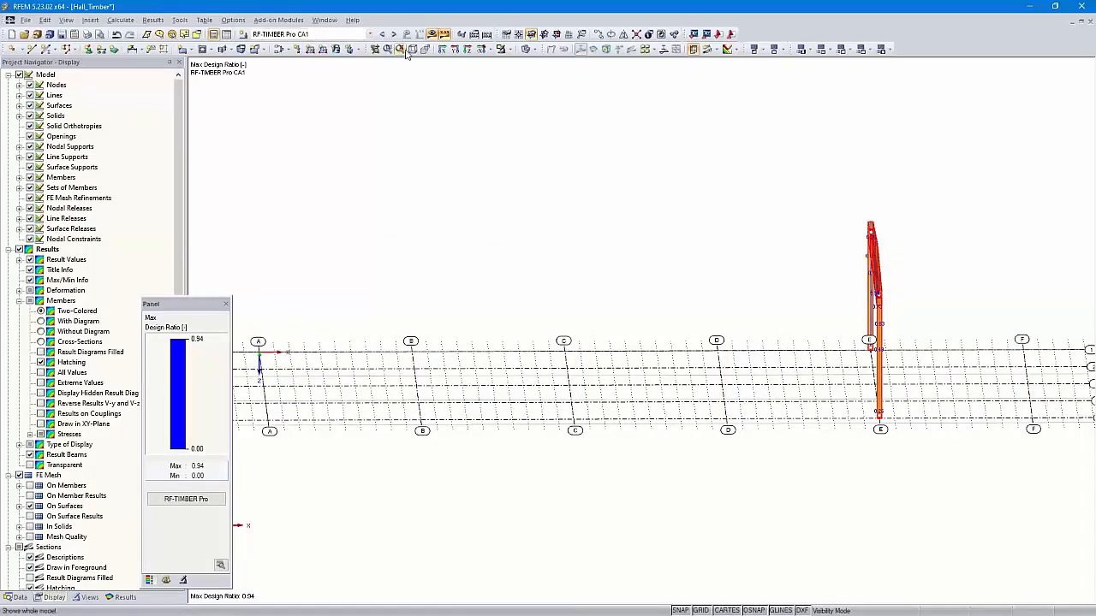
- Show the isolated frame in the X-direction as a wireframe display model
click(442, 49)
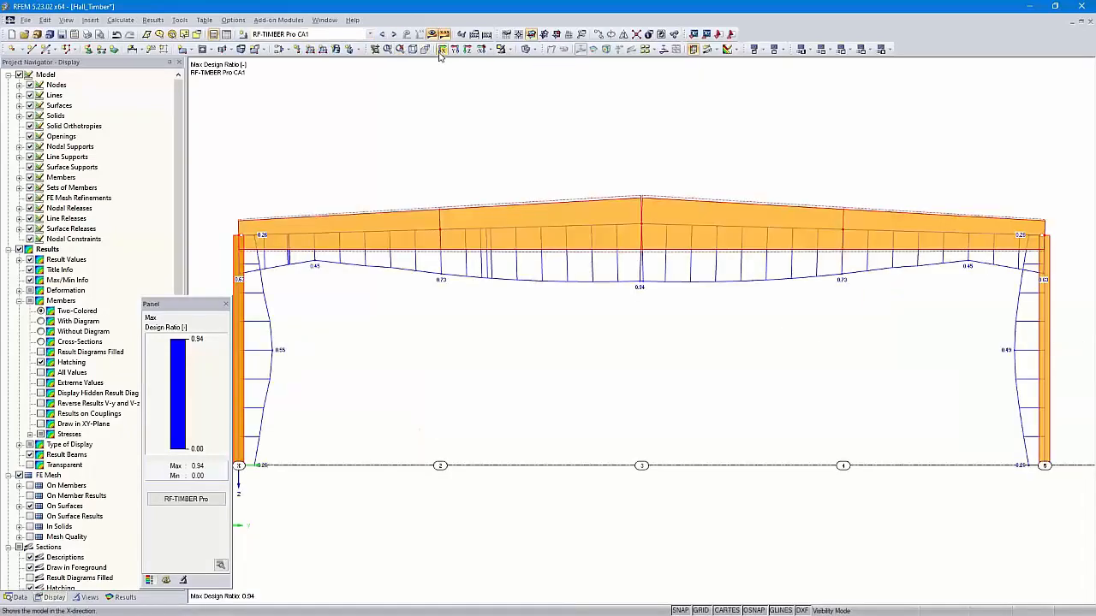
click(526, 49)
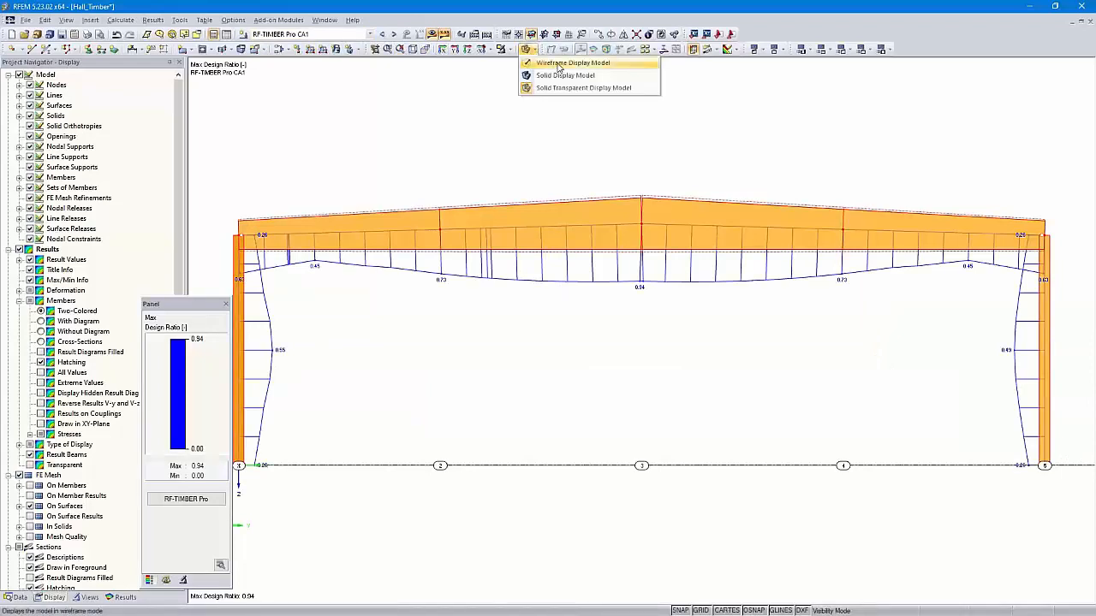
click(558, 67)
middle_drag(552, 147, 576, 152)
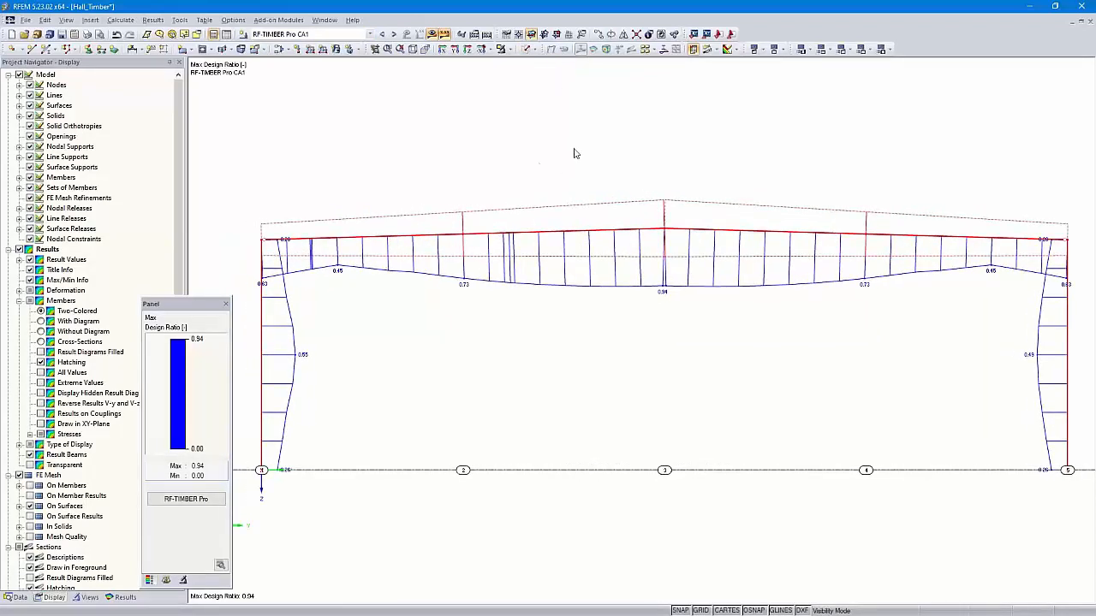
- Save the current frame display as a user-defined view named Axis E
click(88, 598)
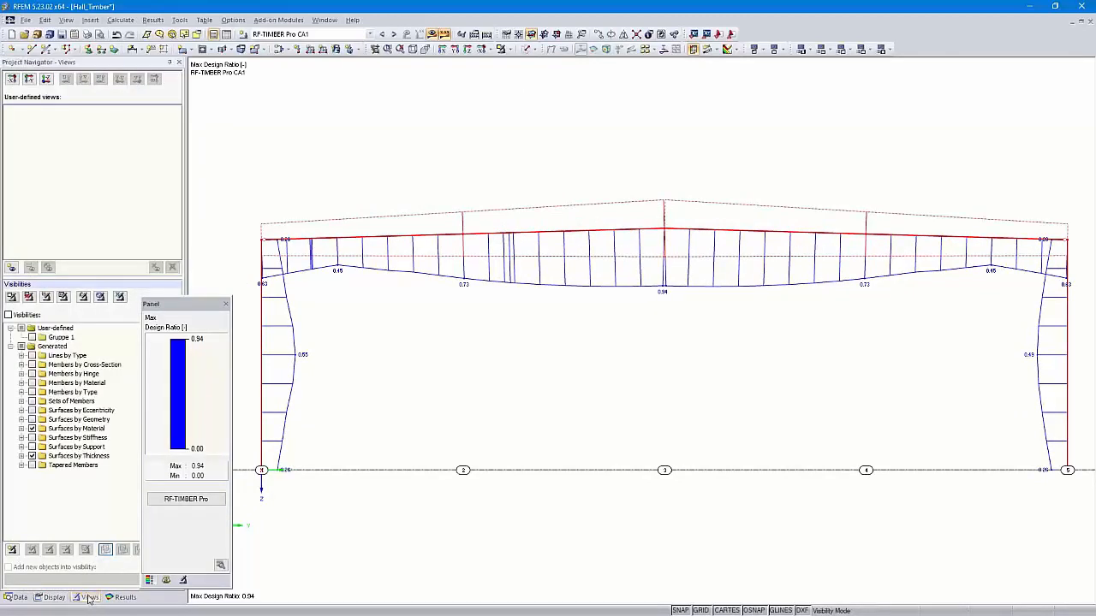
click(12, 268)
text(Av)
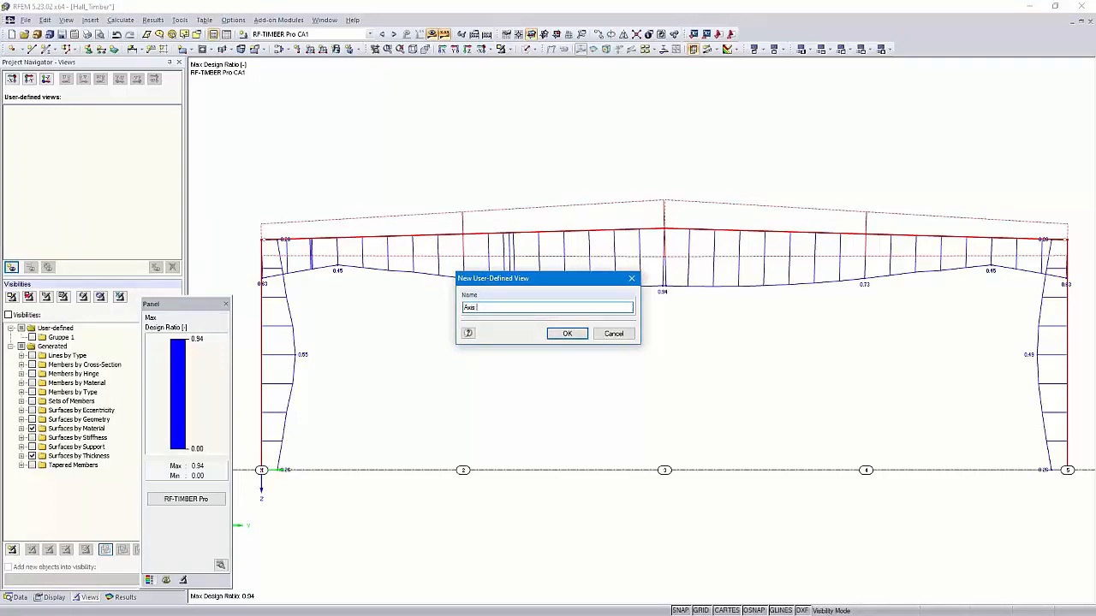
click(565, 333)
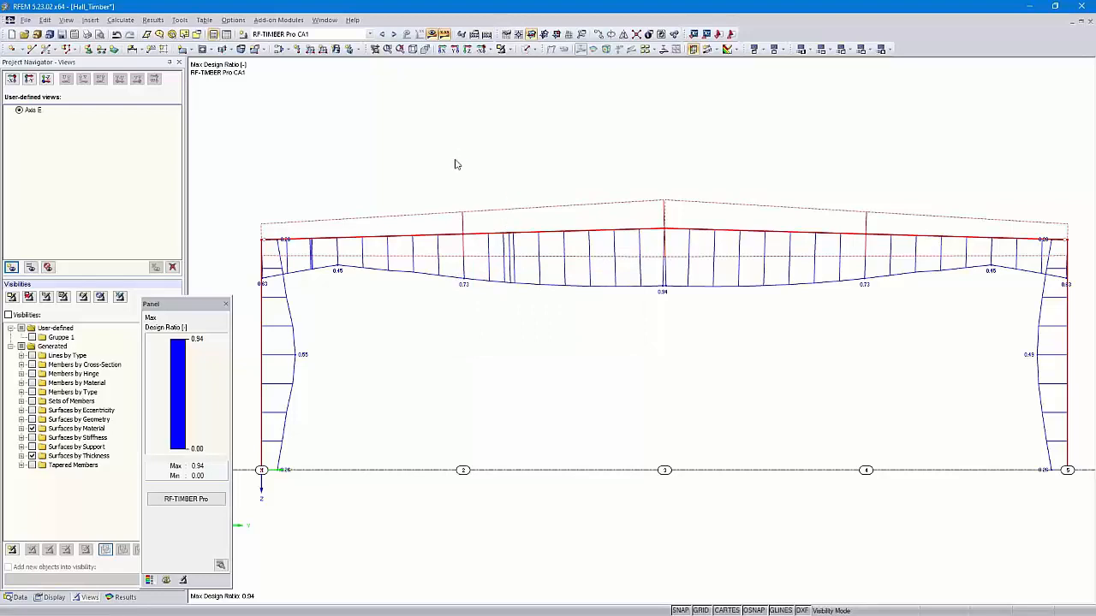
- Test the saved Axis E view by displaying the complete model isometrically and reactivating the saved view
click(510, 50)
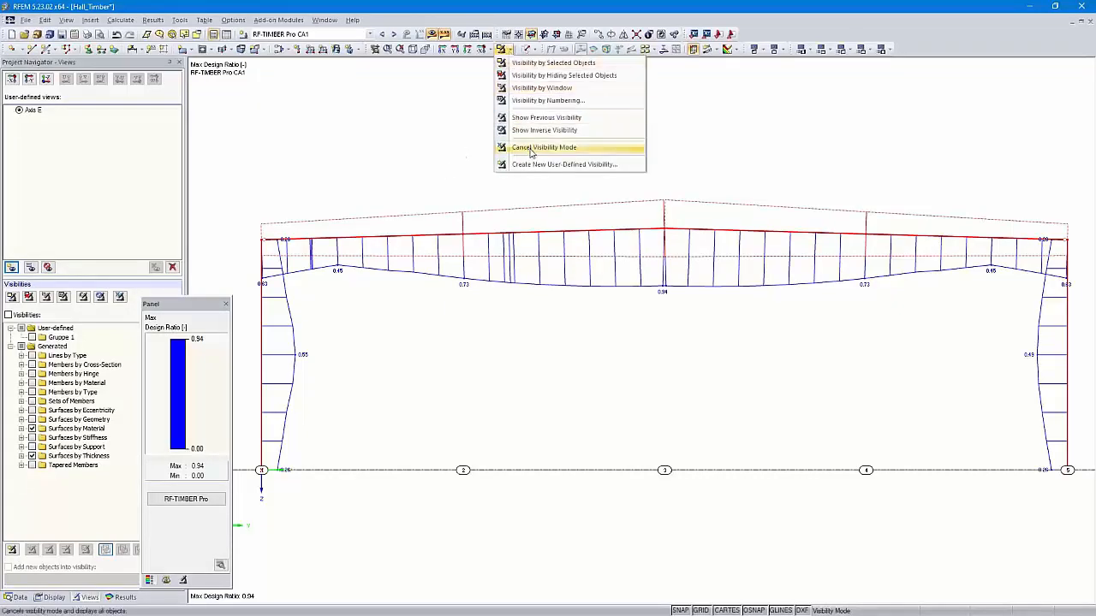
click(529, 149)
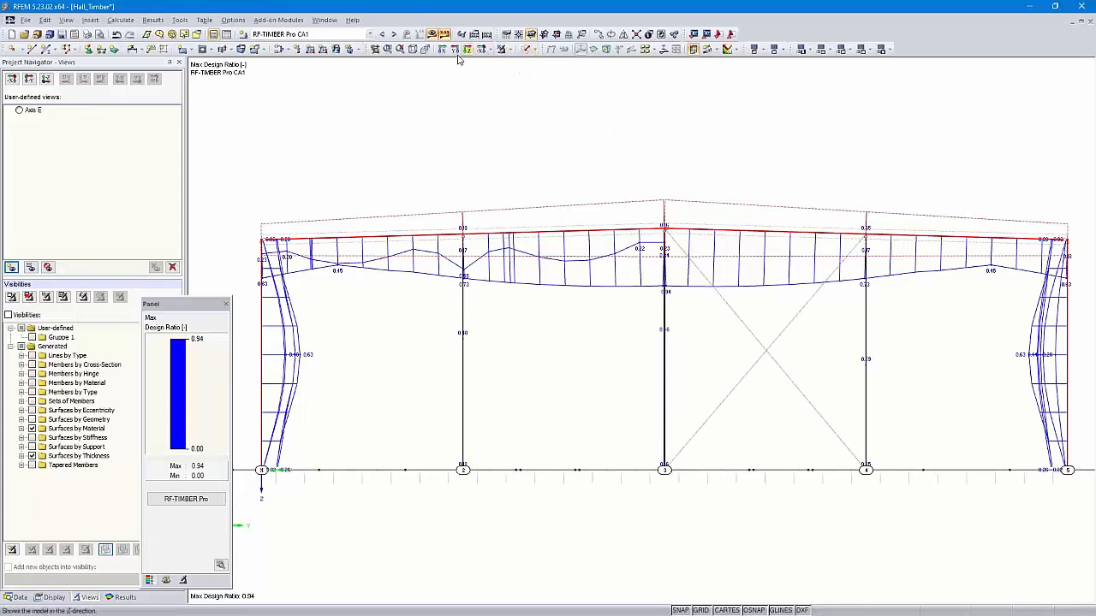
click(413, 50)
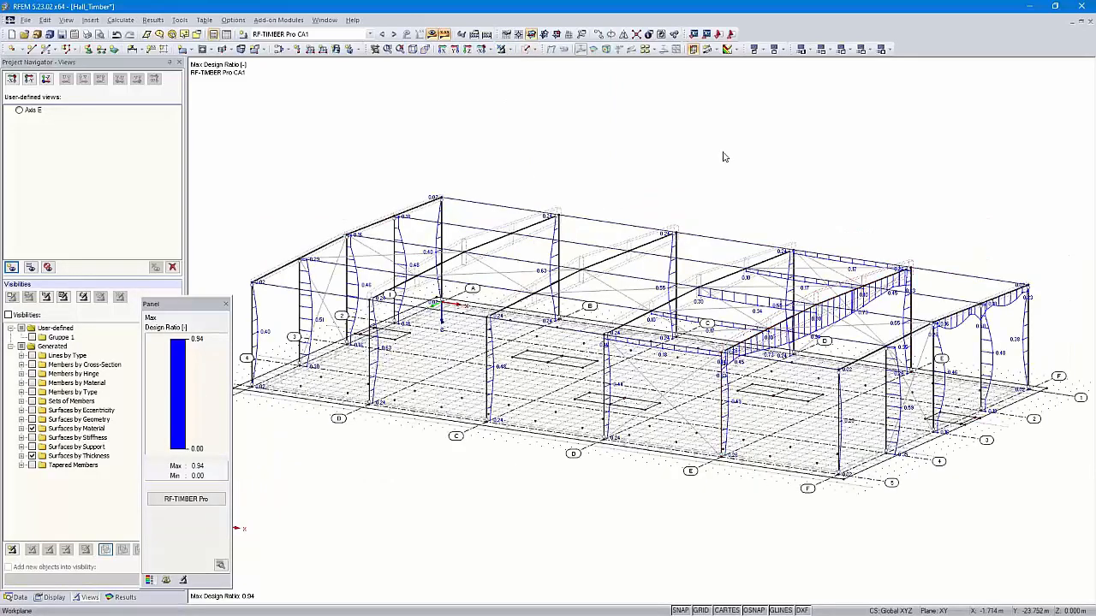
click(21, 111)
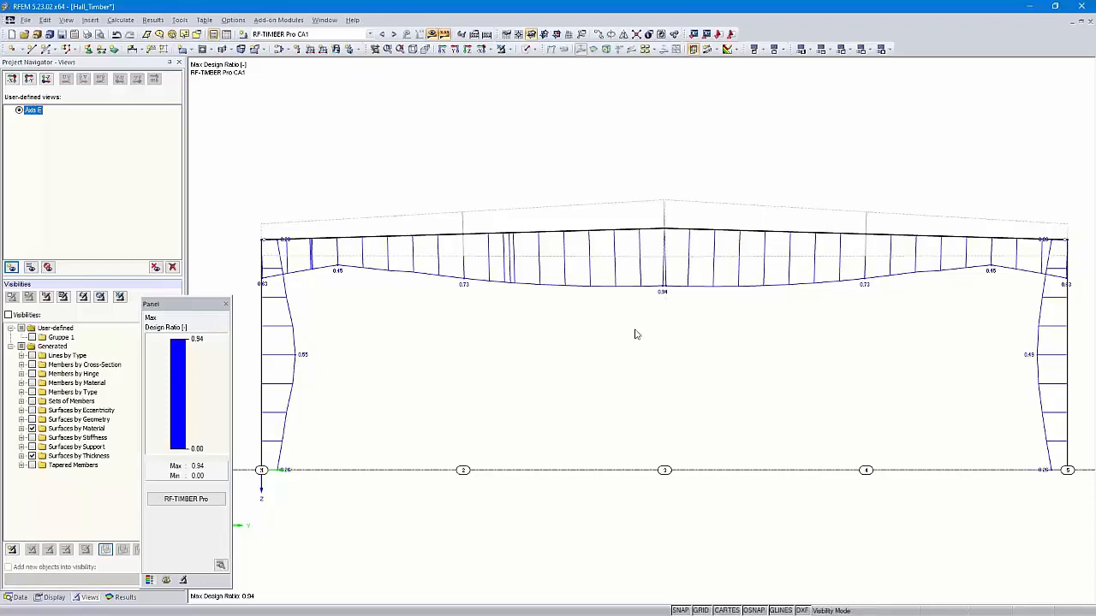
- Print the Axis E design ratio graphic to printout report PR1 at 50% of page height and check its page
click(87, 35)
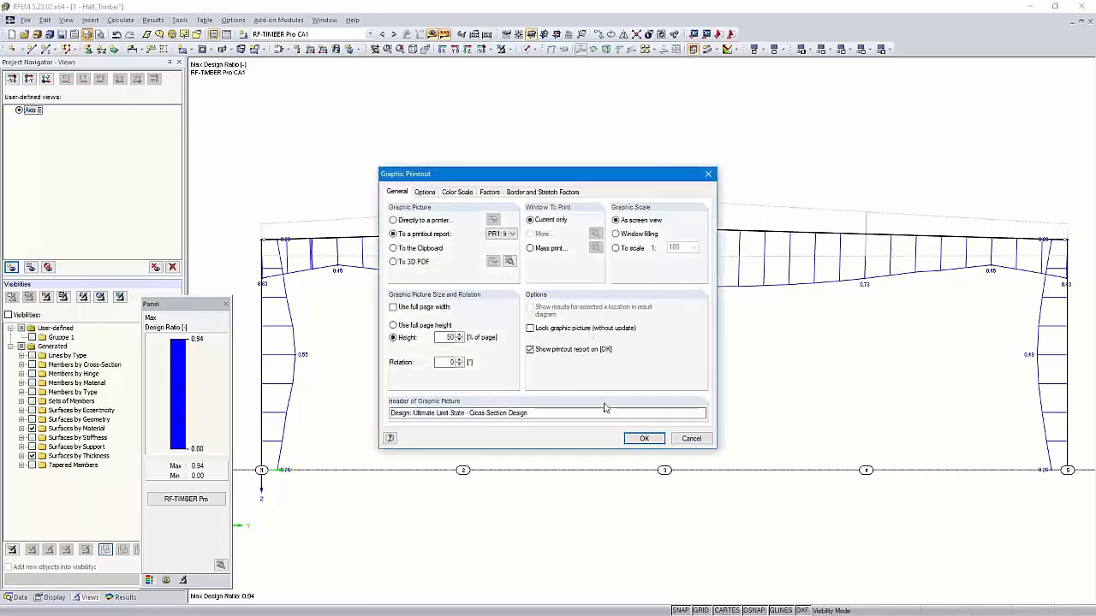
click(642, 437)
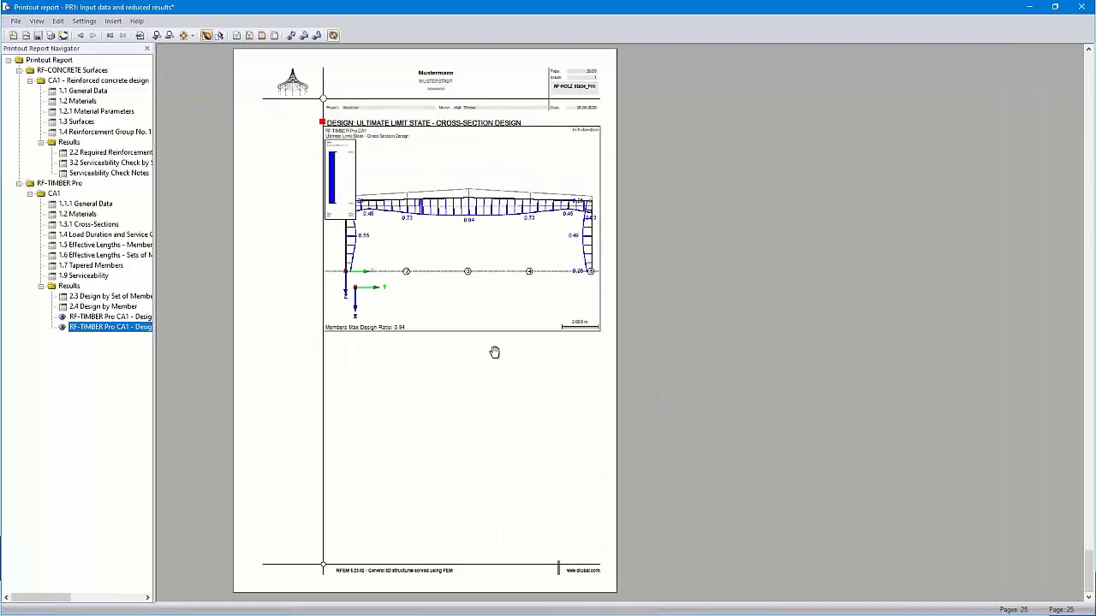
ctrl+scroll(461, 289, up, 2)
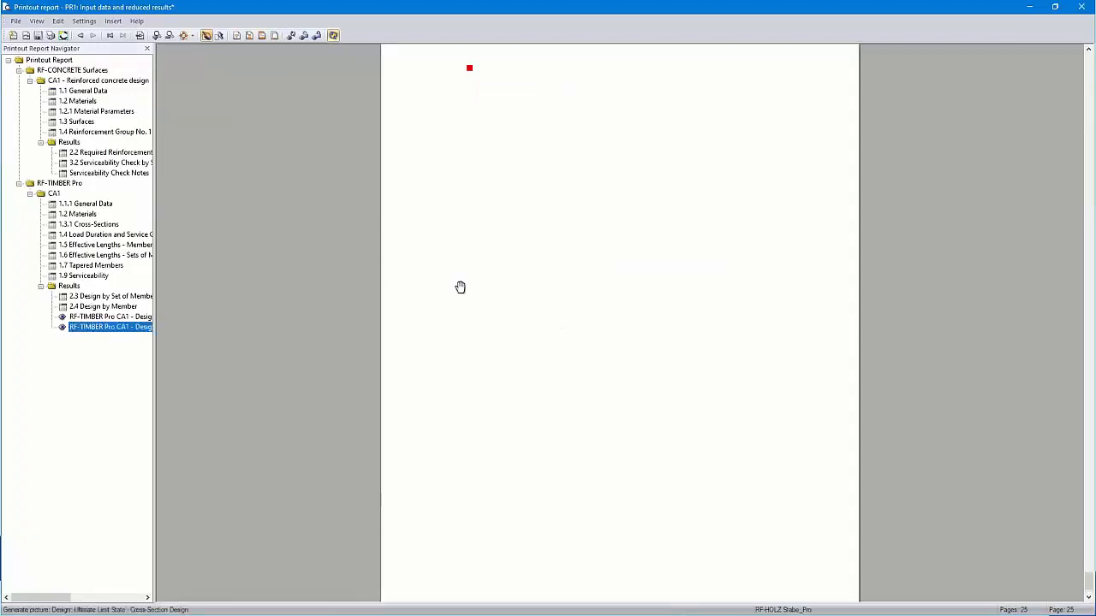
scroll(557, 297, up, 3)
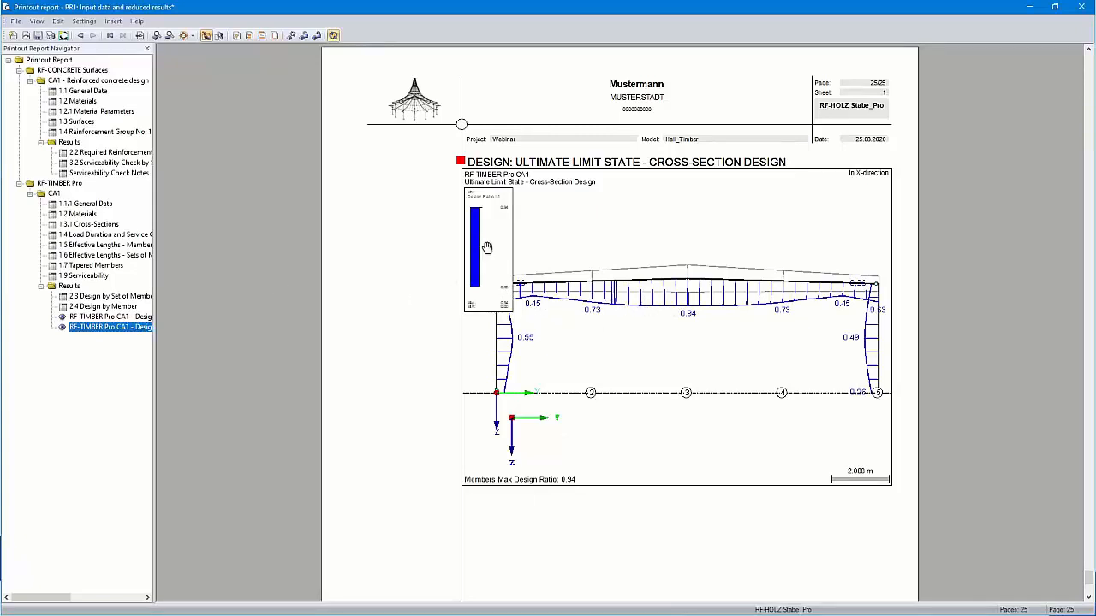
- Reduce the relative width of the color scale in the properties of the new frame graphic
right_click(92, 327)
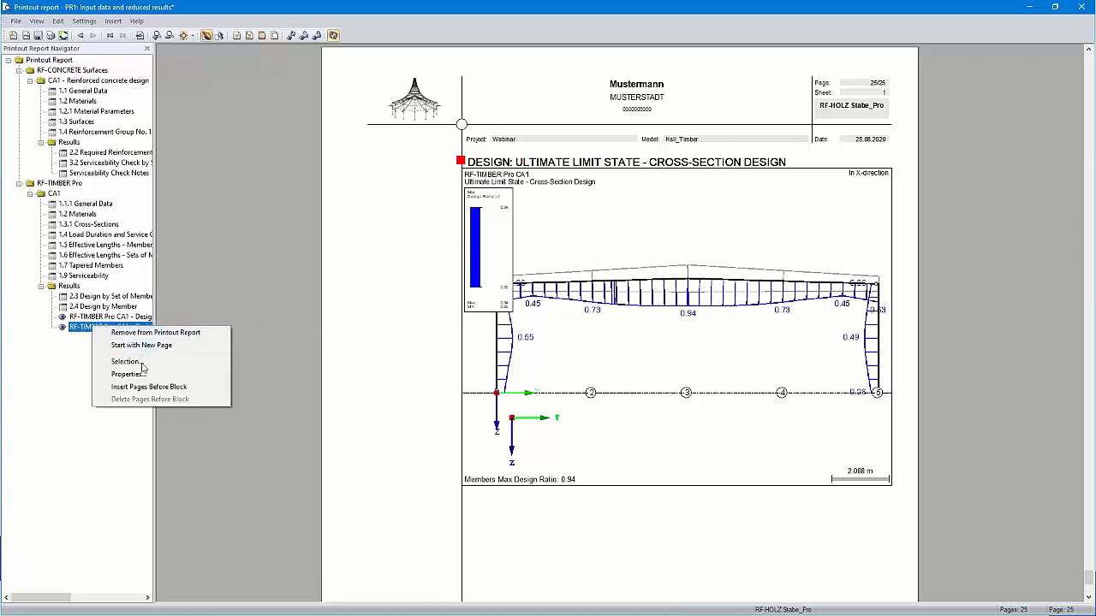
click(129, 375)
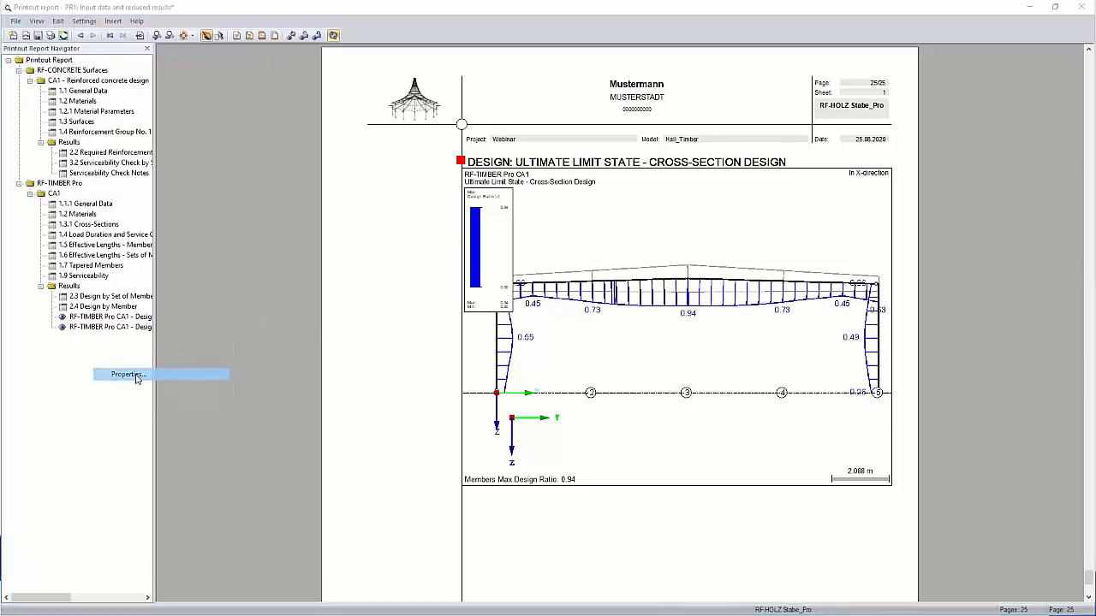
click(465, 193)
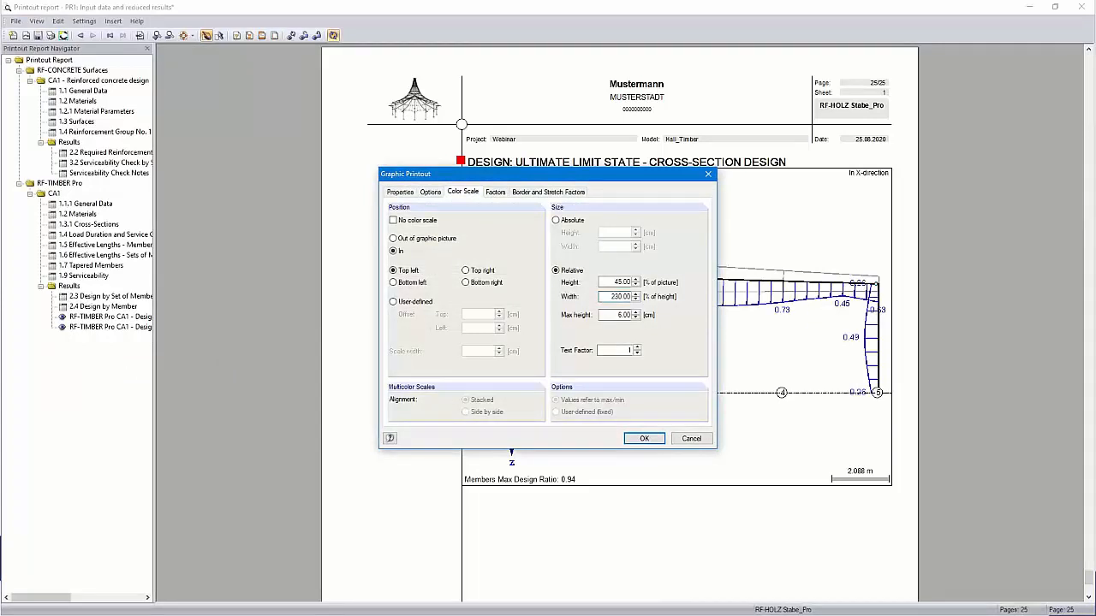
click(645, 438)
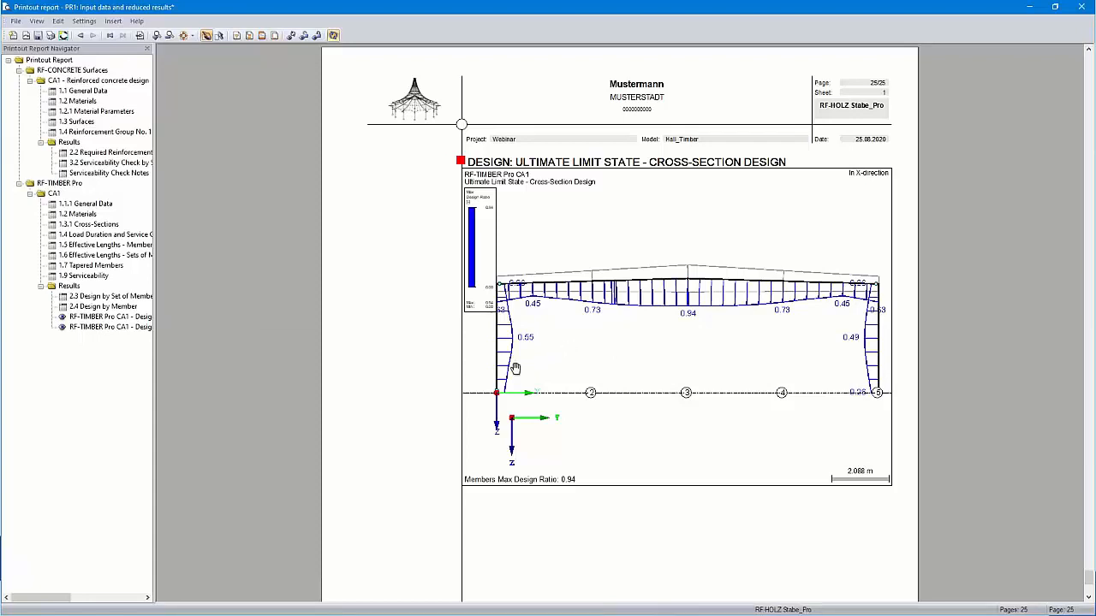
- Close the printout report with the changes saved and display the complete model in isometric view
click(1082, 6)
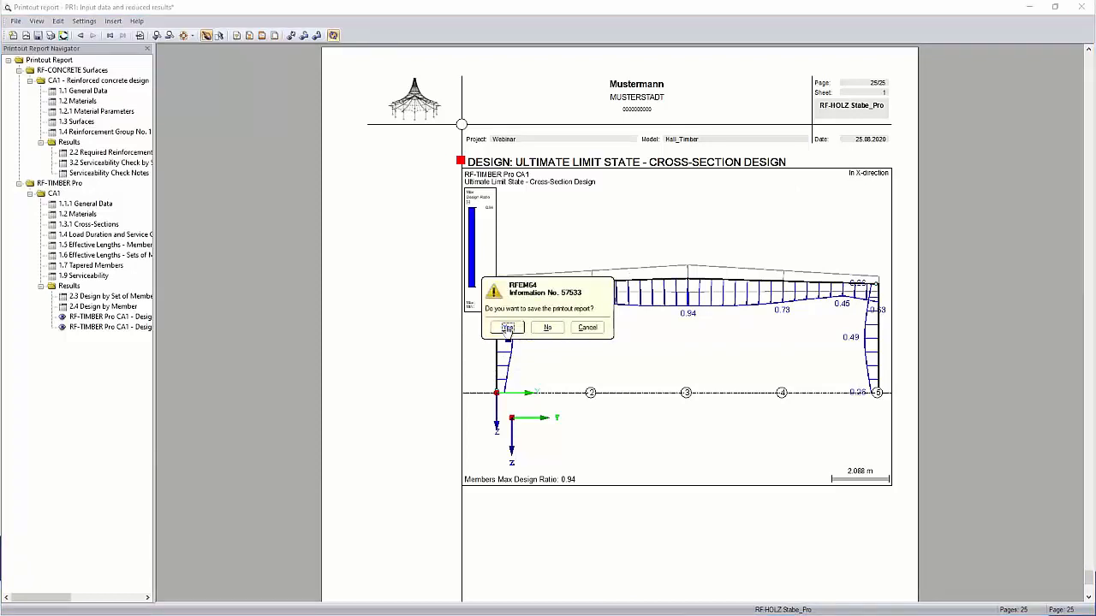
key(Return)
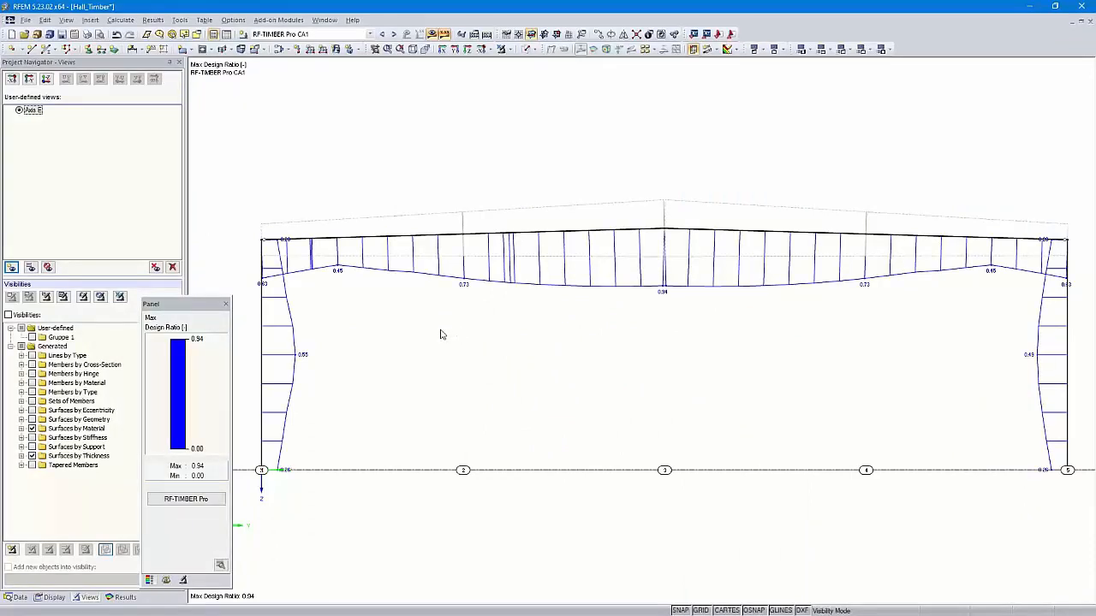
click(501, 49)
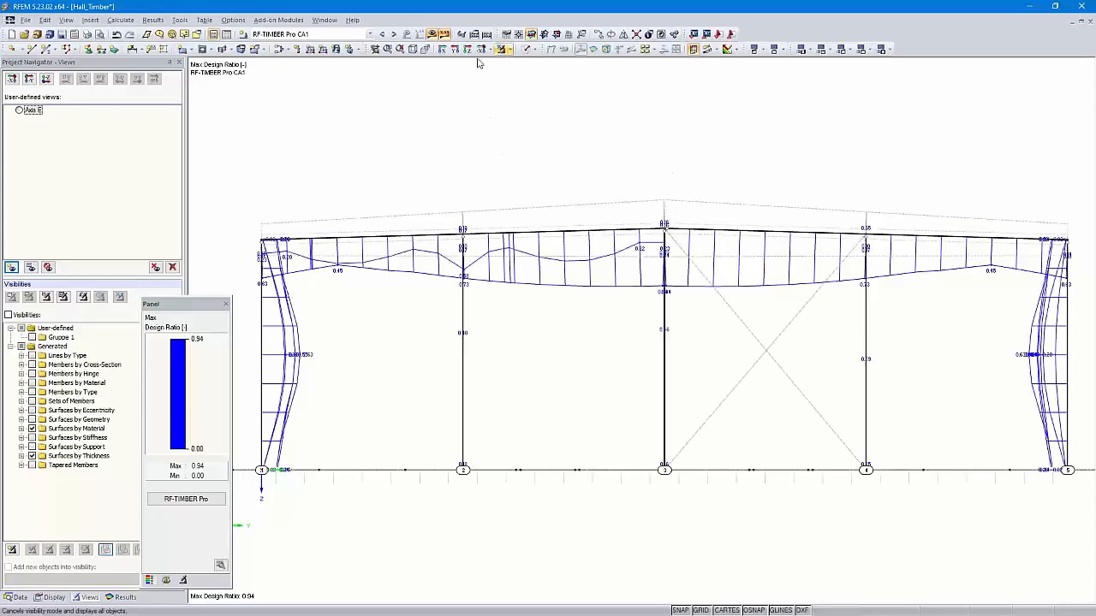
click(412, 49)
- Try to select the floor objects along the base of the hall with a window to control their visibility
ctrl+middle_drag(577, 509, 690, 444)
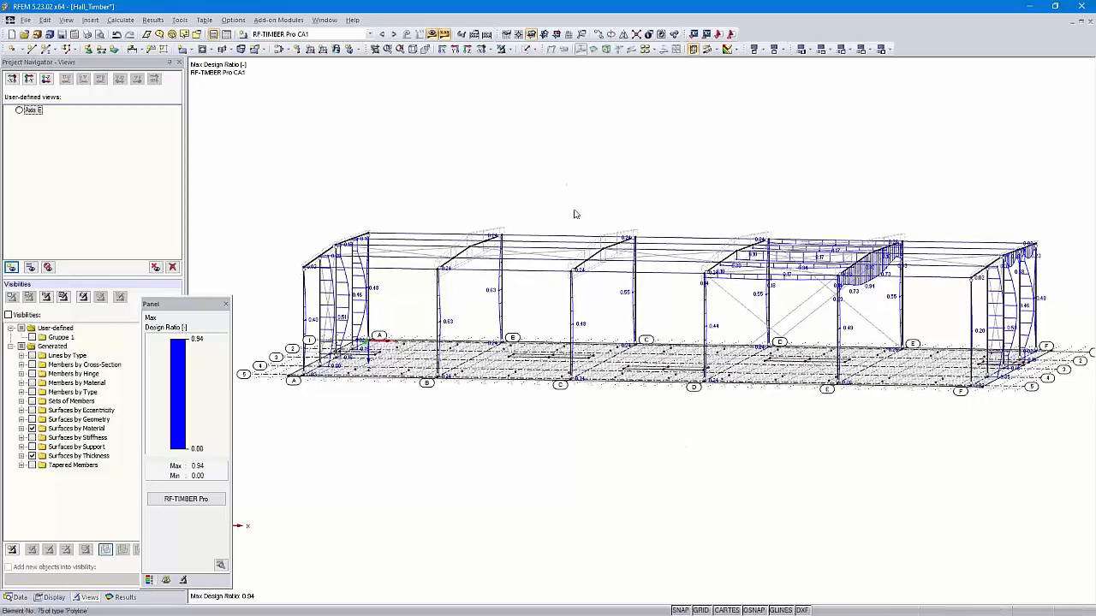
ctrl+middle_drag(292, 451, 371, 440)
drag(272, 420, 857, 349)
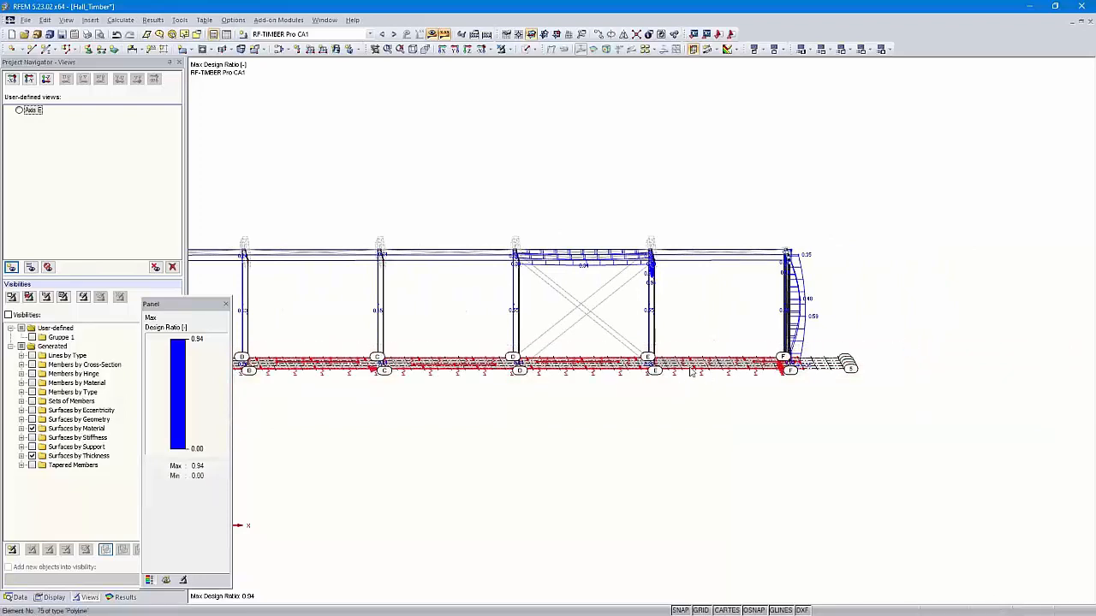
right_click(695, 367)
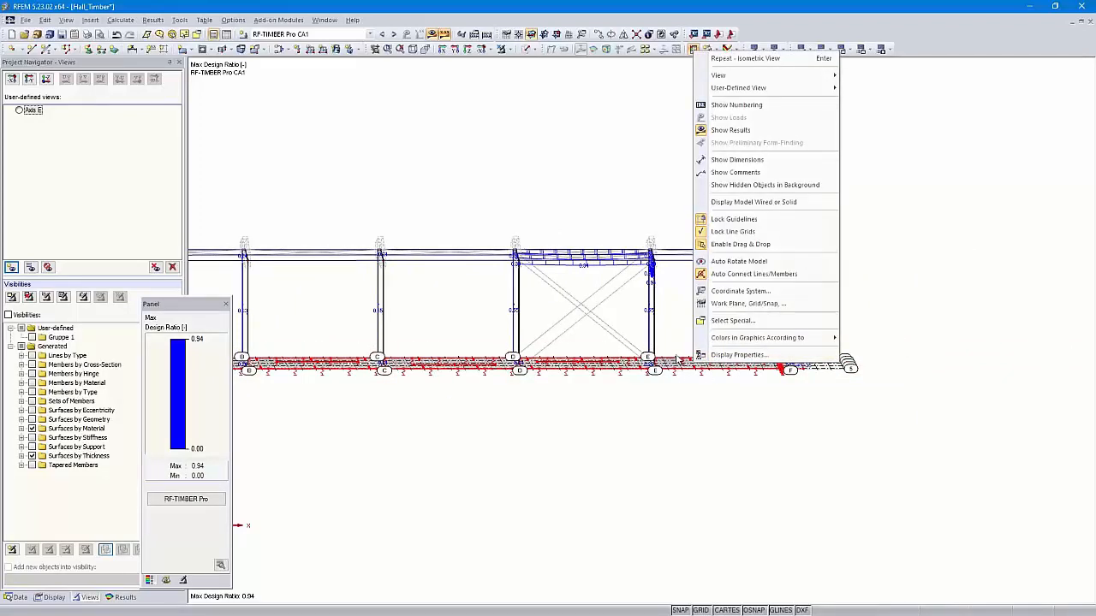
click(641, 399)
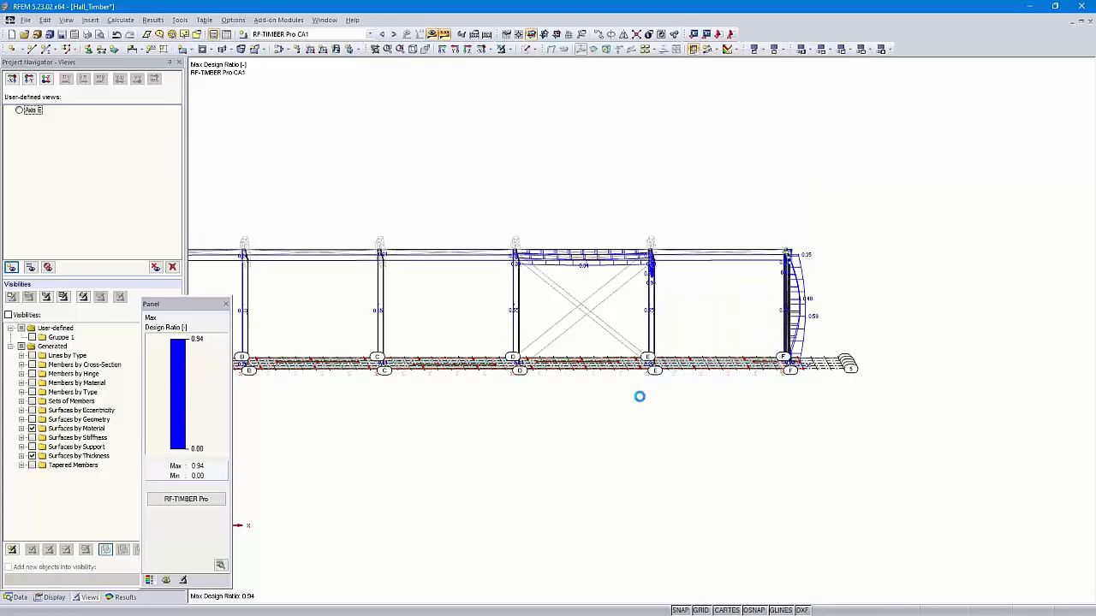
click(506, 50)
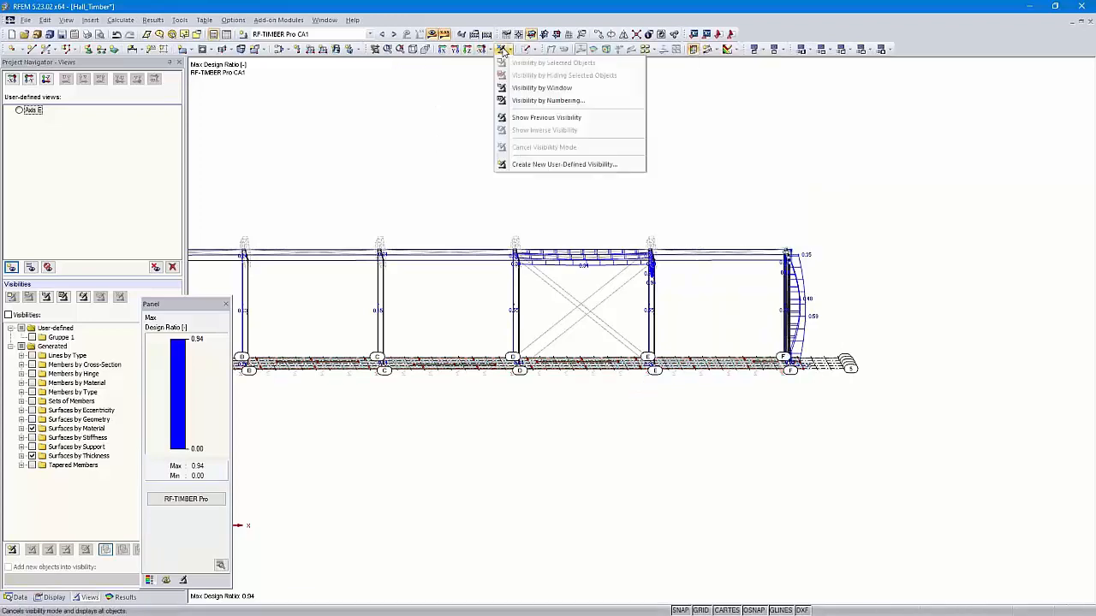
click(478, 146)
- Isolate the floor slab objects along the base of the hall with visibility by selected objects, and display them in plan view
middle_drag(465, 171, 615, 174)
scroll(615, 174, down, 3)
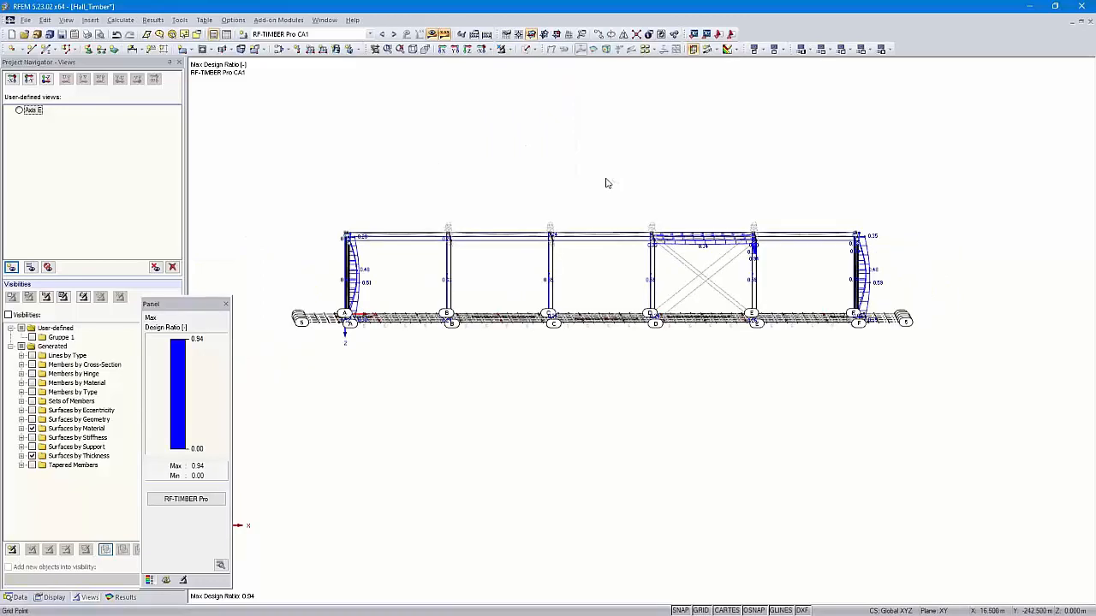
click(7, 315)
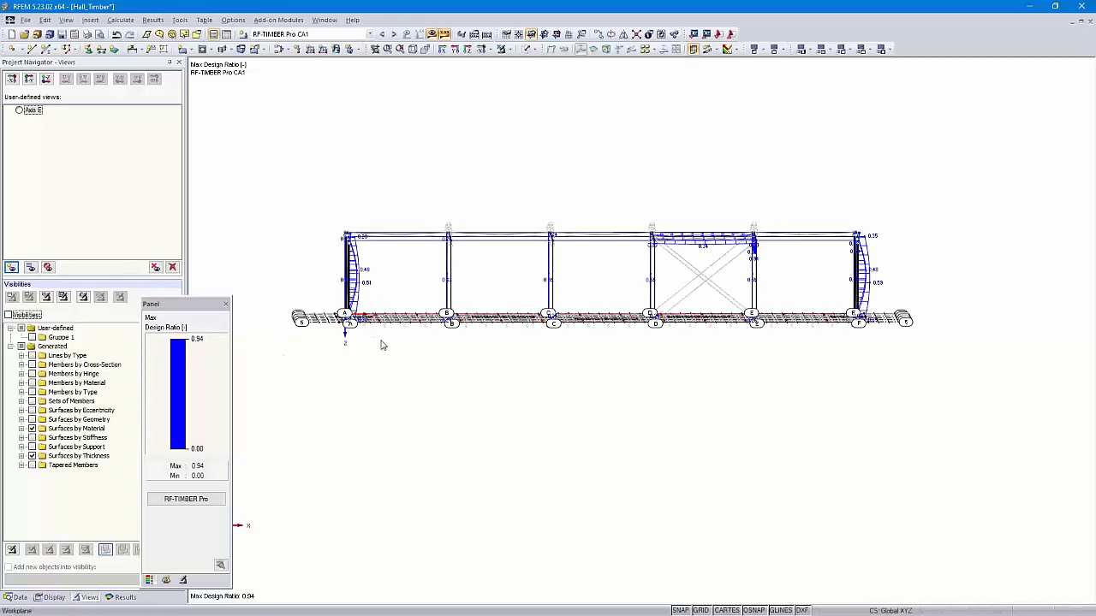
ctrl+middle_drag(443, 365, 423, 435)
ctrl+middle_drag(341, 428, 378, 379)
drag(281, 367, 945, 293)
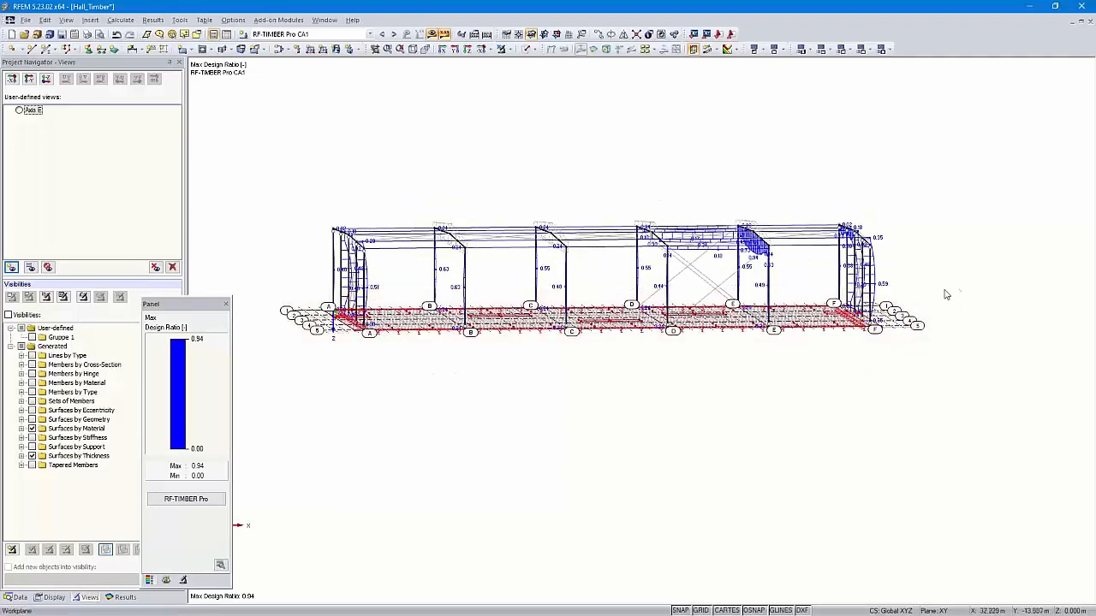
click(509, 49)
click(531, 63)
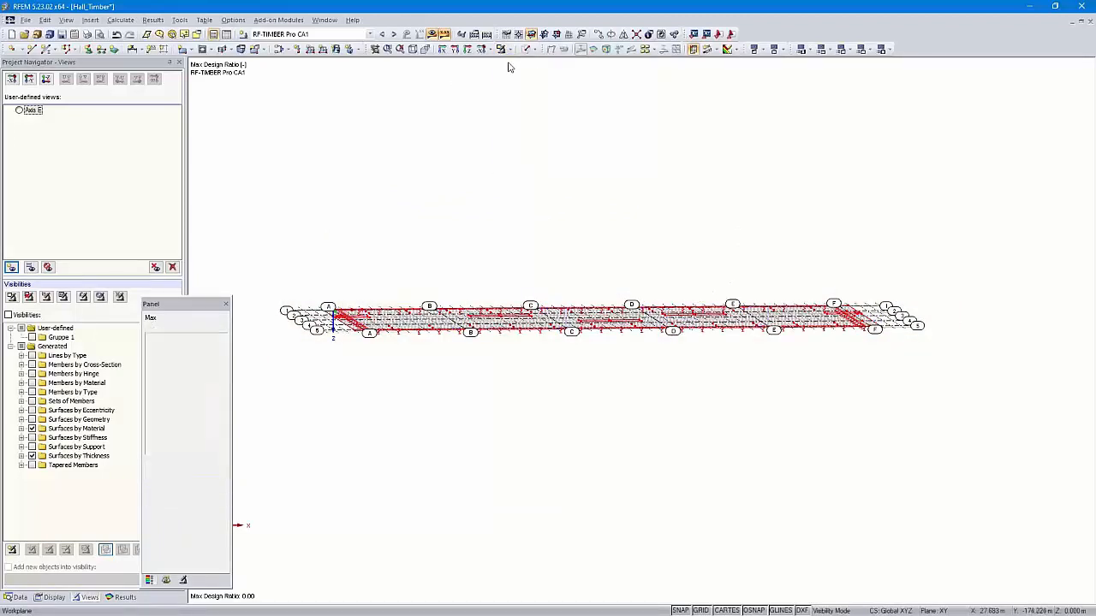
click(468, 48)
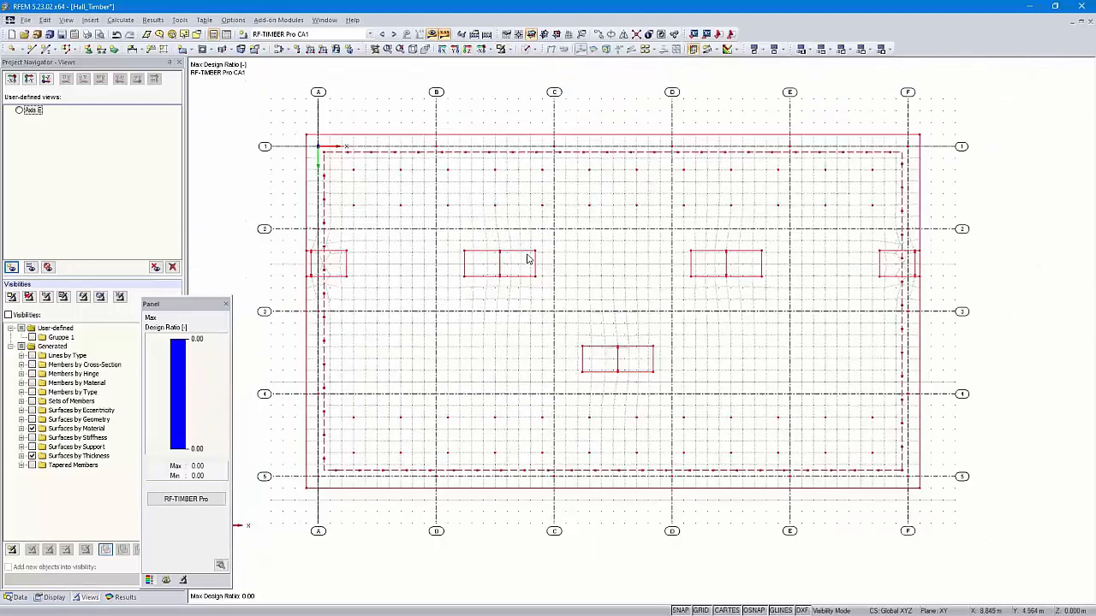
click(1052, 257)
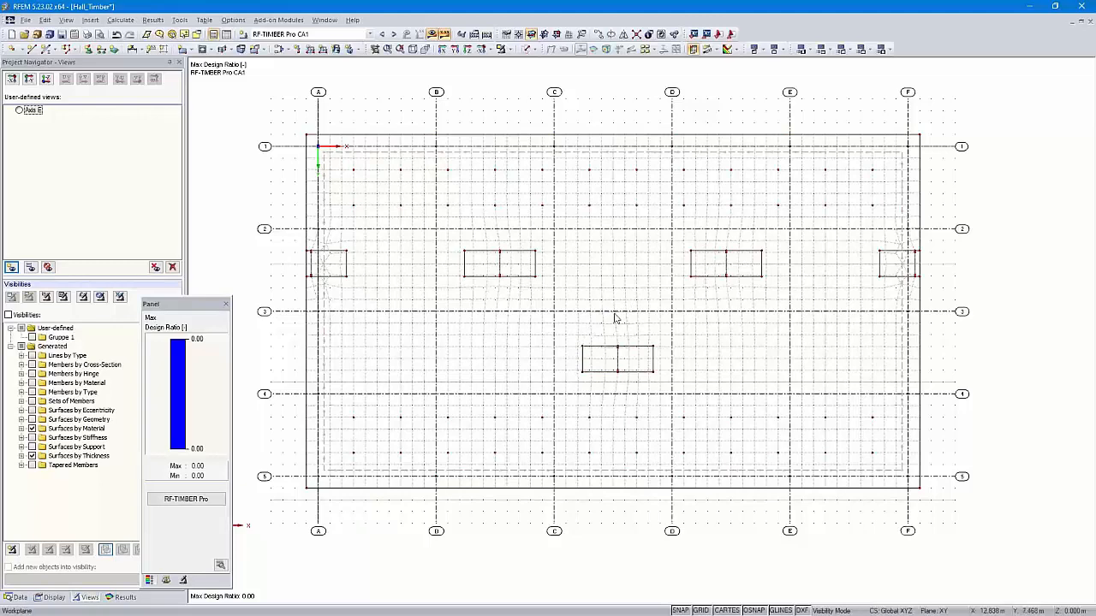
scroll(591, 314, down, 3)
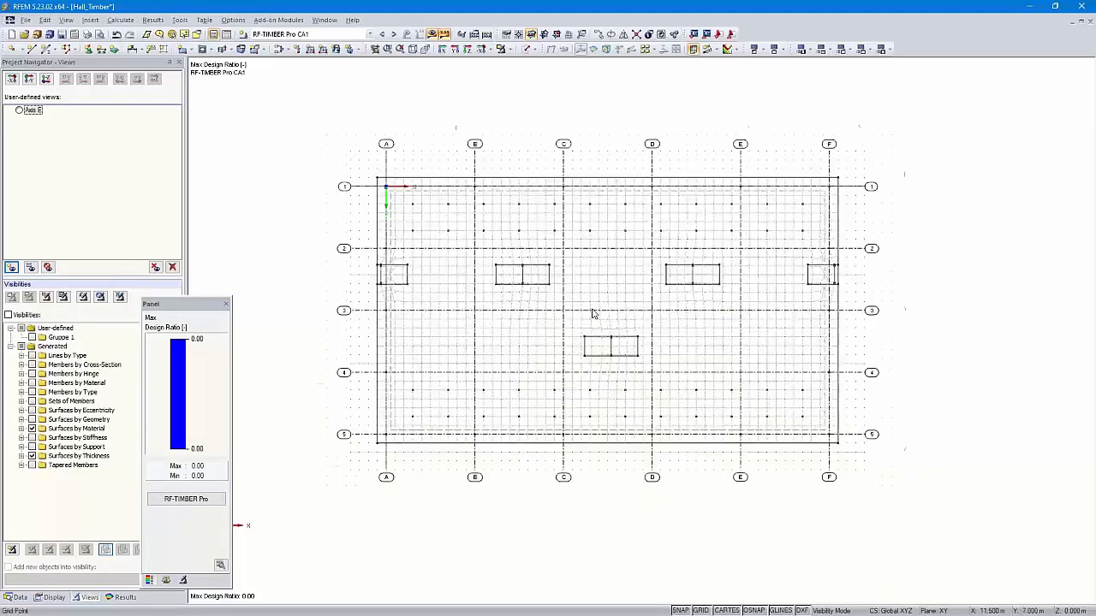
scroll(591, 314, up, 1)
scroll(591, 314, up, 1)
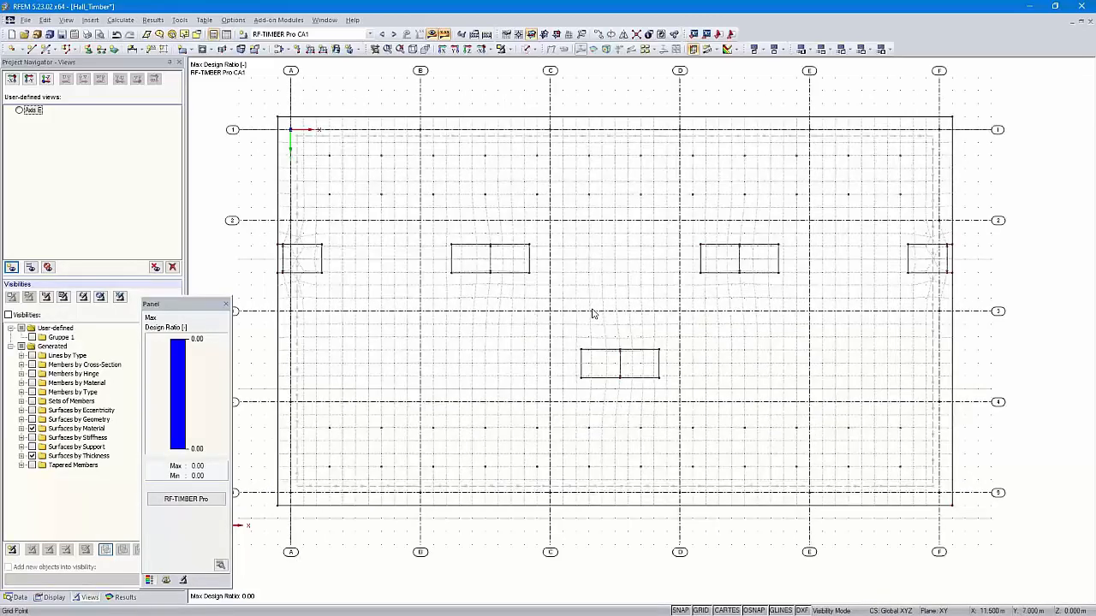
scroll(591, 314, down, 1)
scroll(591, 315, down, 1)
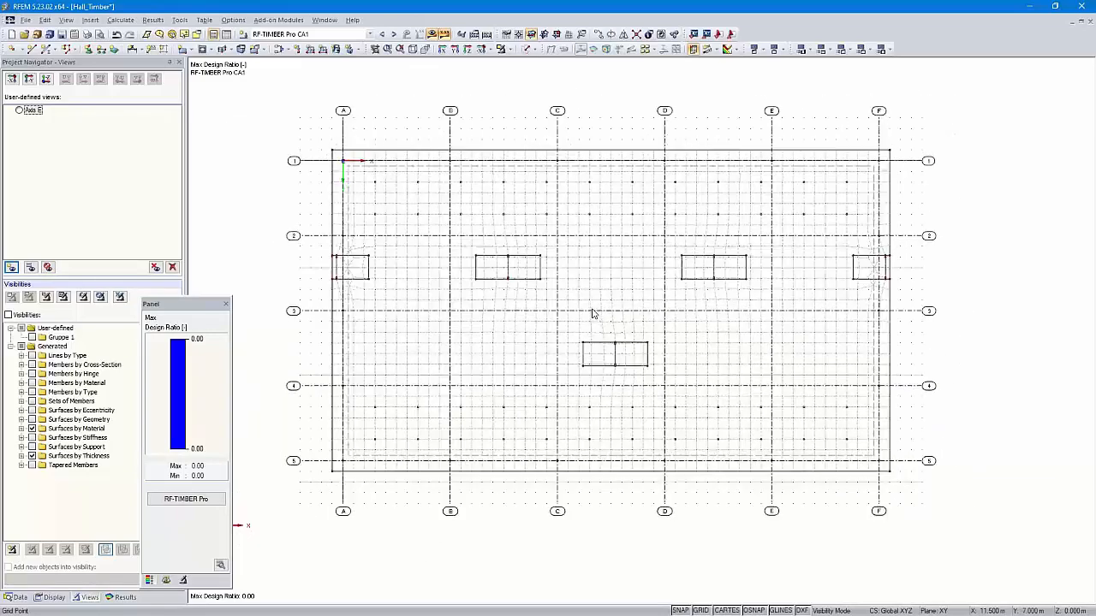
scroll(591, 314, up, 1)
scroll(592, 314, down, 2)
scroll(593, 315, up, 1)
scroll(592, 314, up, 2)
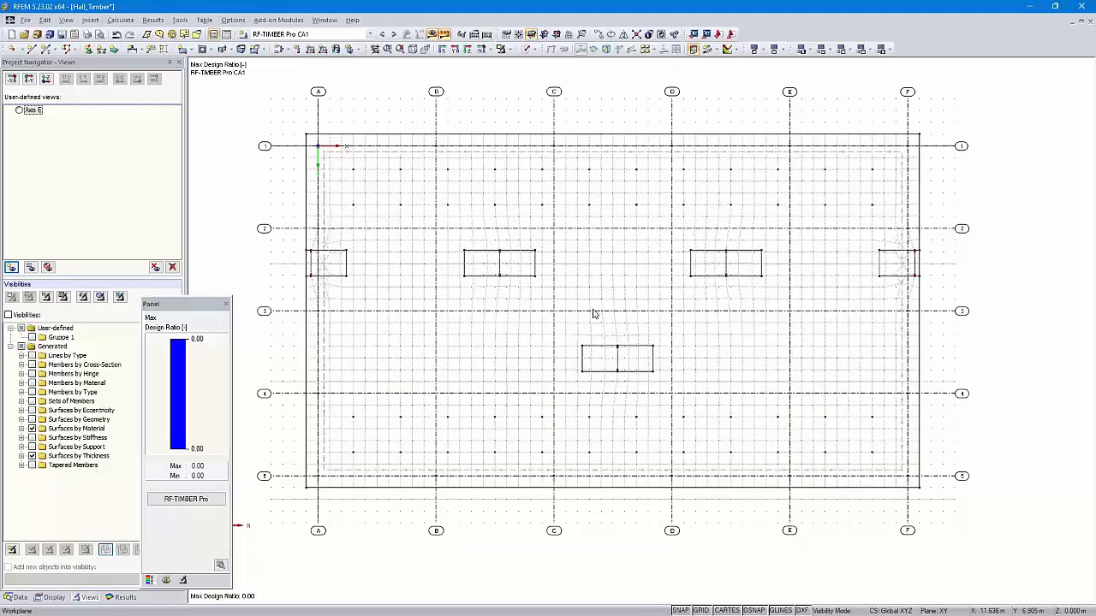
- Display the RF-CONCRETE Surfaces CA1 results on the floor slab and bring up the longitudinal reinforcement result options
shift+middle_drag(591, 310, 688, 399)
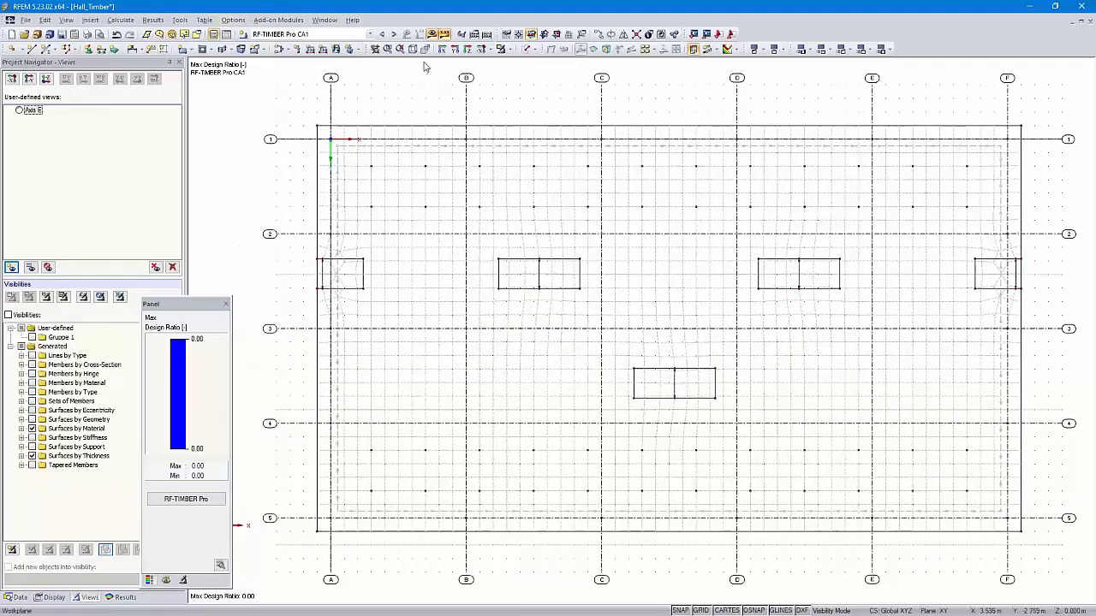
click(380, 33)
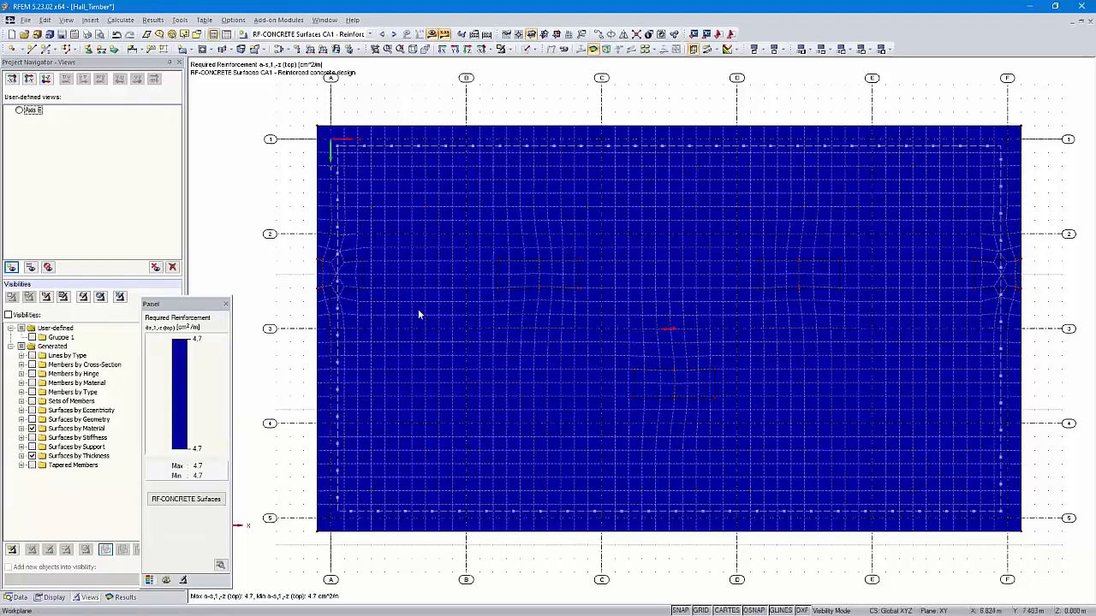
click(125, 597)
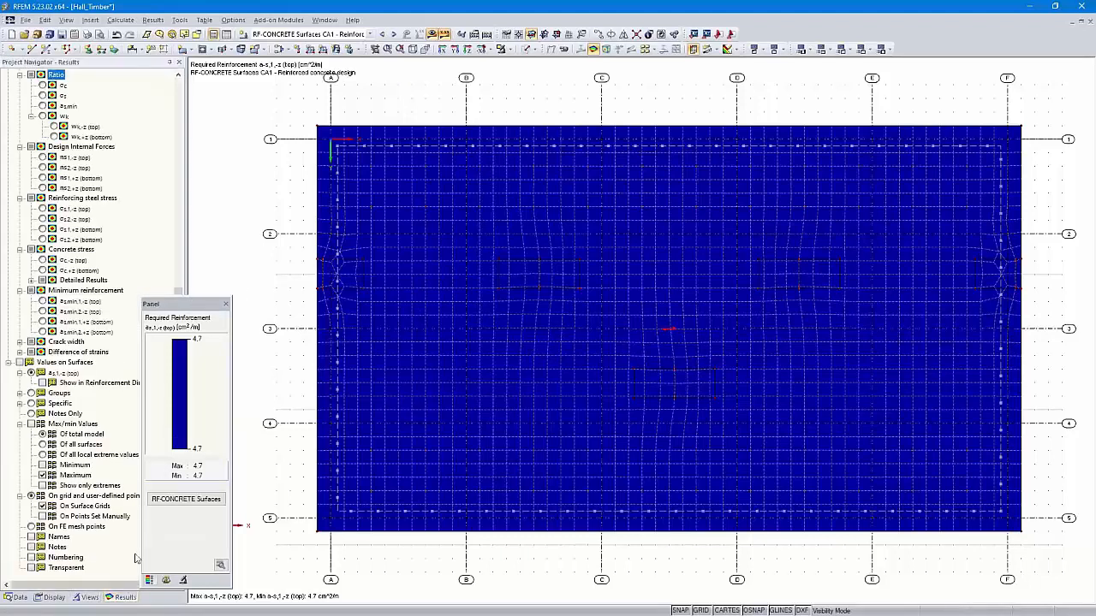
drag(183, 306, 208, 308)
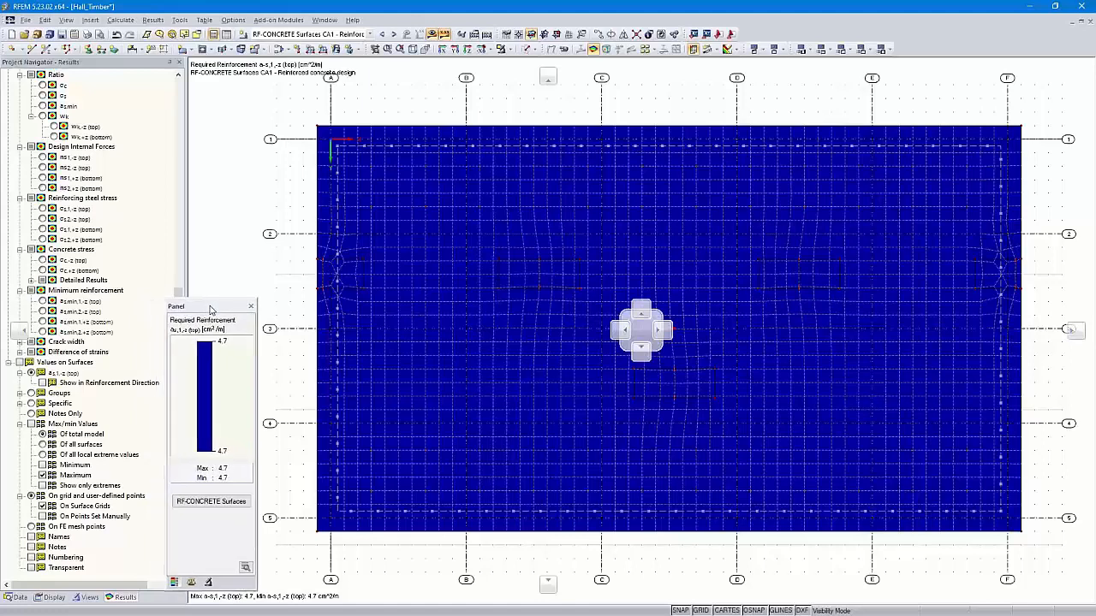
scroll(98, 214, up, 10)
scroll(97, 213, up, 2)
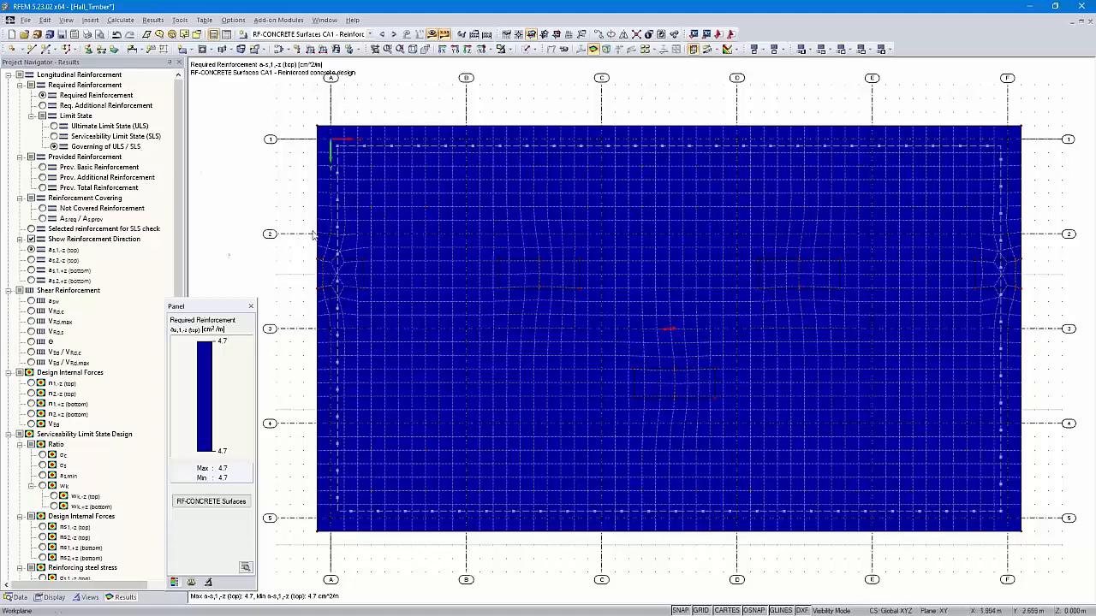
- Compare the governing ULS/SLS required reinforcement for a-s,2,-z (top), a-s,1,+z (bottom) and a-s,1,-z (top)
click(31, 259)
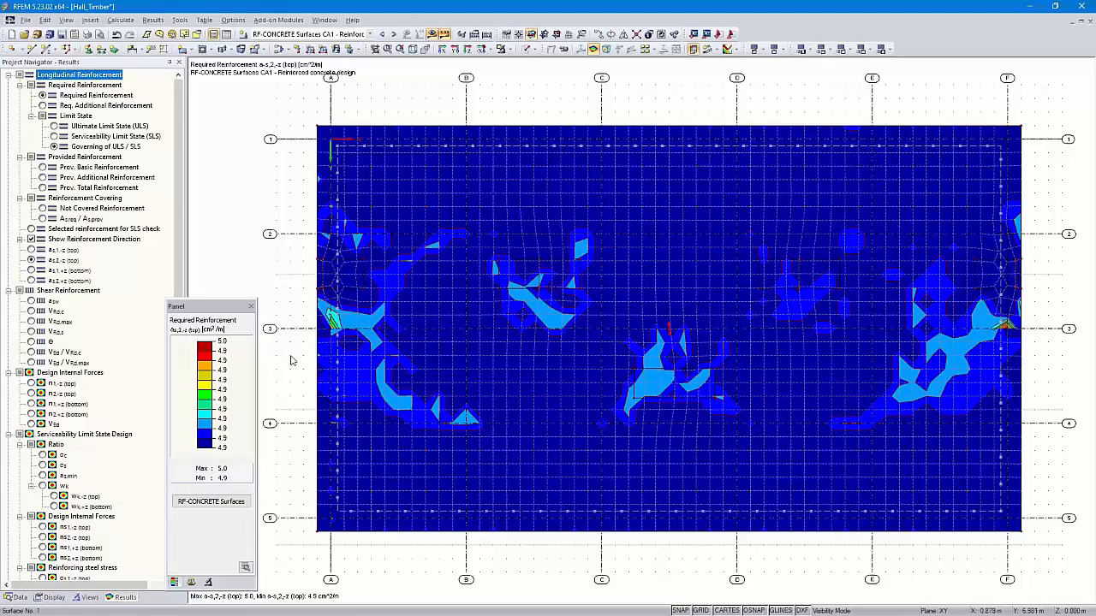
click(31, 271)
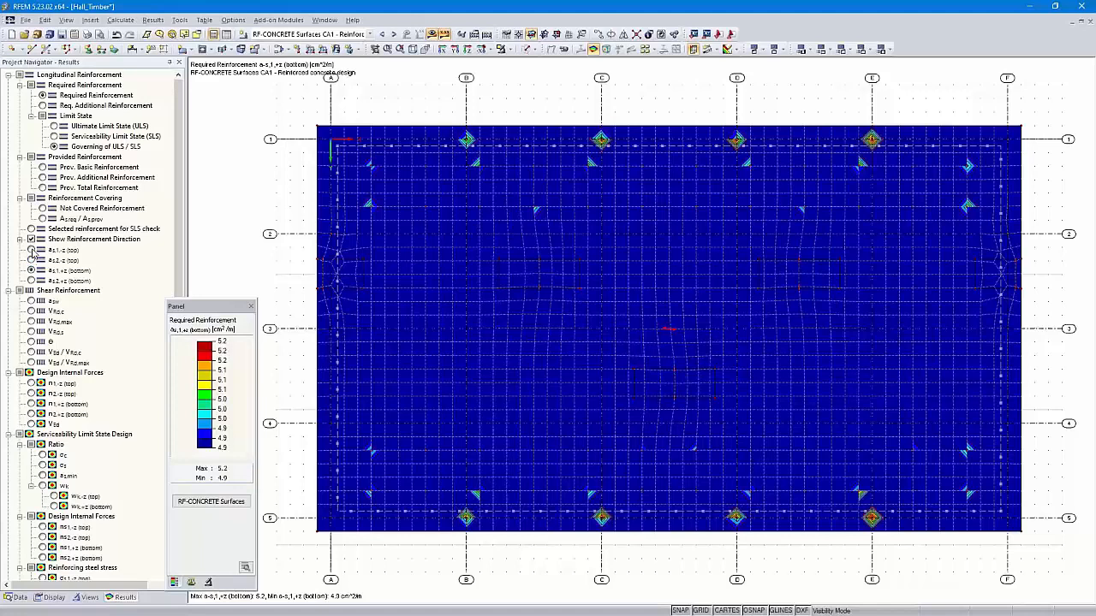
click(32, 250)
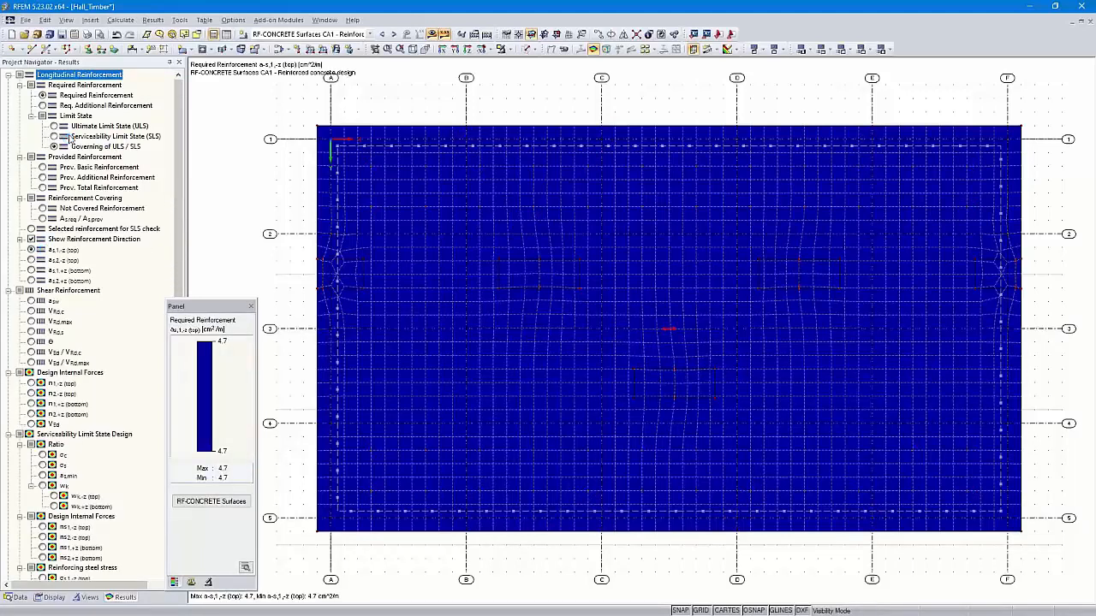
- Restrict the required reinforcement to Ultimate Limit State (ULS), check a-s,2,-z (top), and leave a-s,1,-z (top) displayed
click(54, 127)
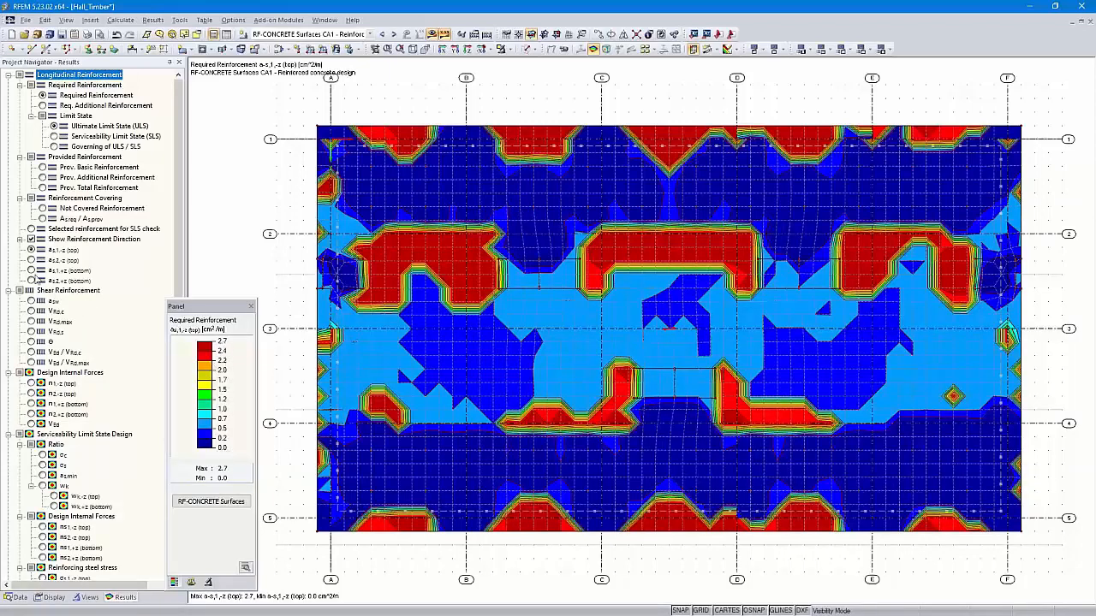
click(31, 259)
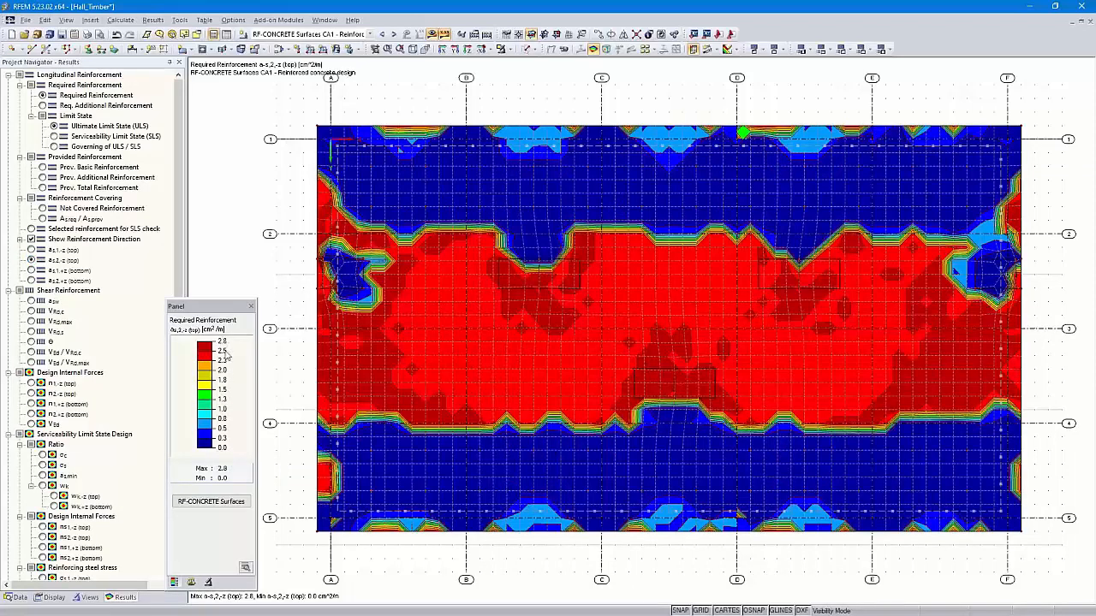
click(31, 250)
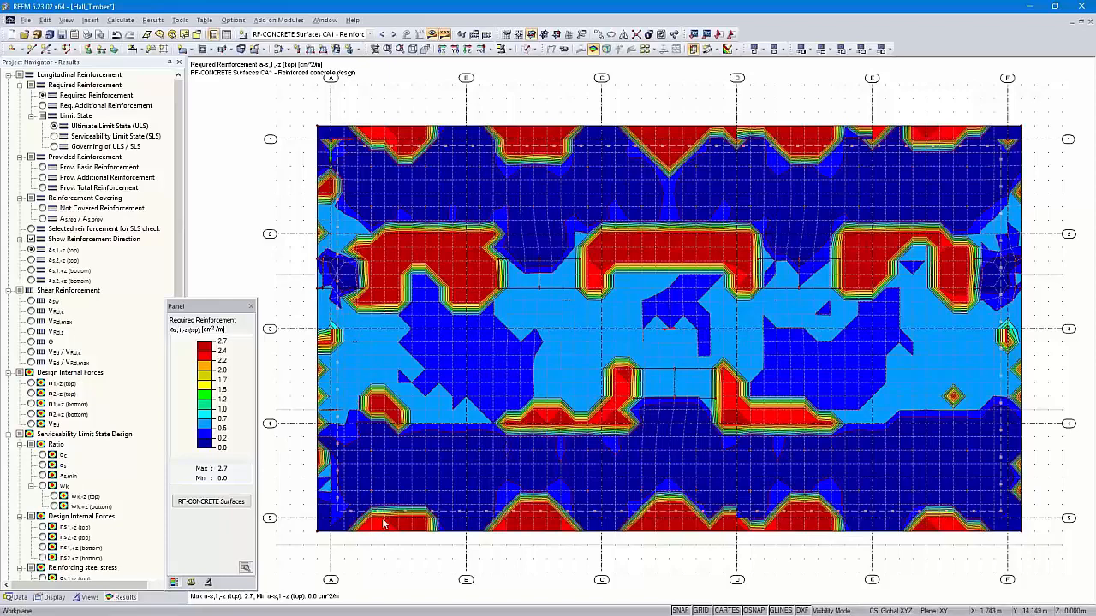
- Show the result values on surfaces and display the slab's required reinforcement as isolines
scroll(71, 430, down, 12)
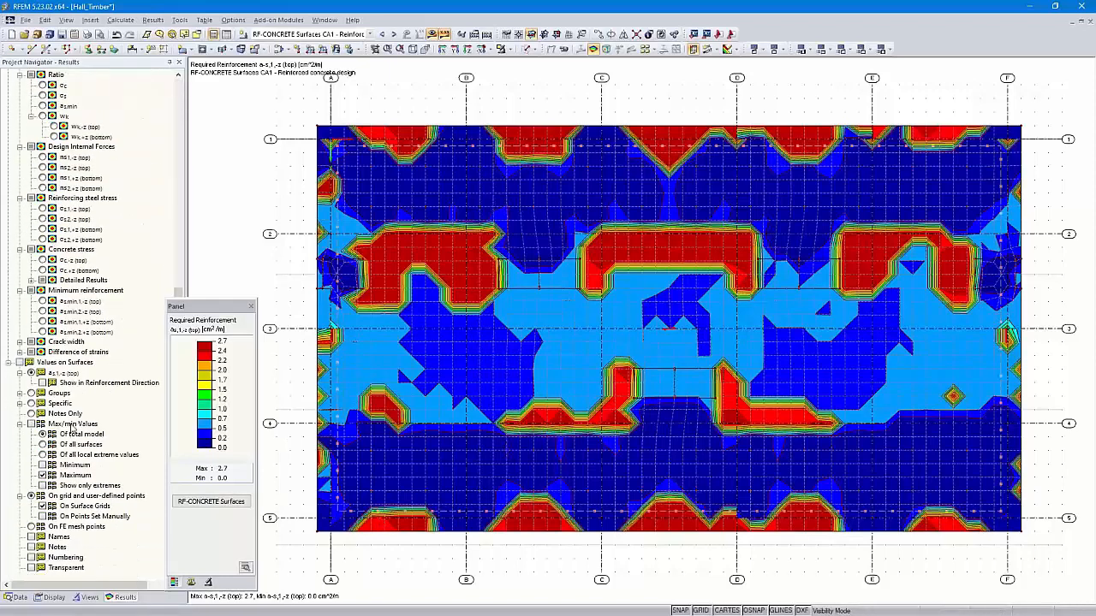
click(20, 362)
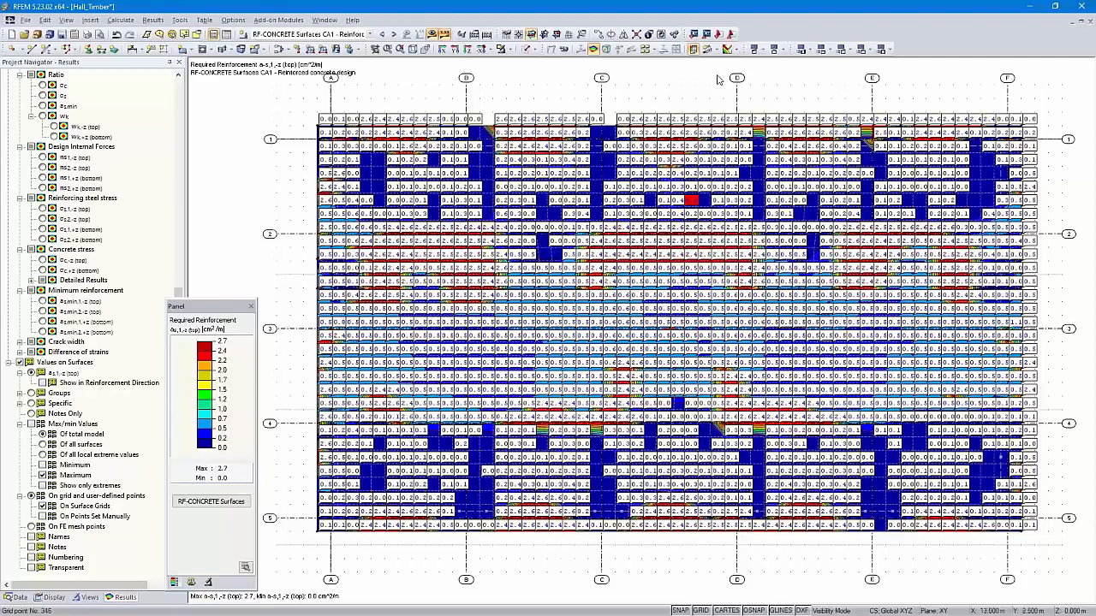
click(735, 49)
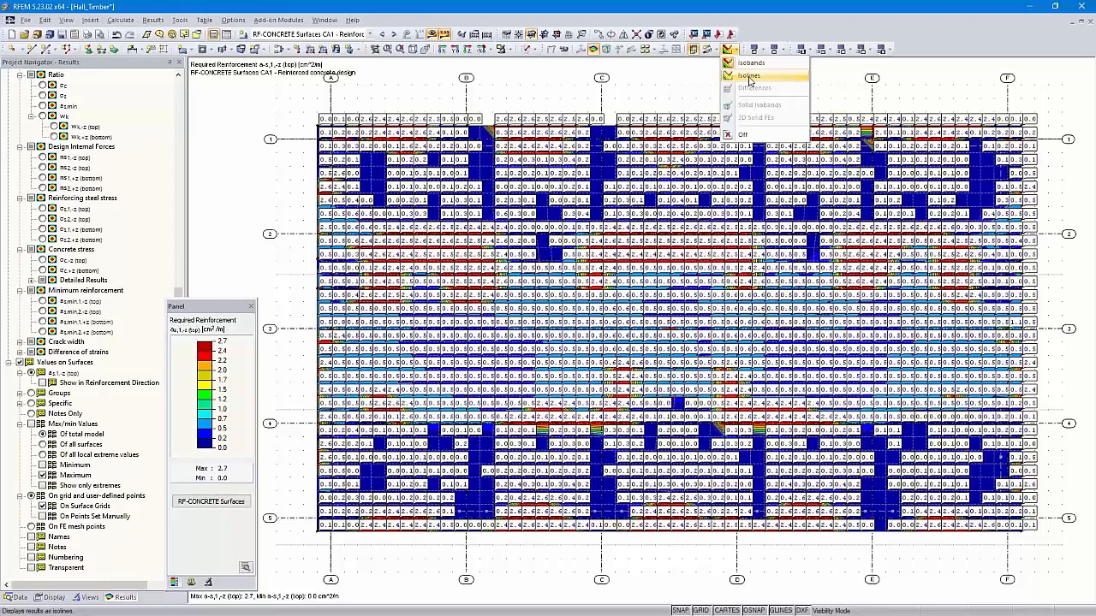
click(749, 77)
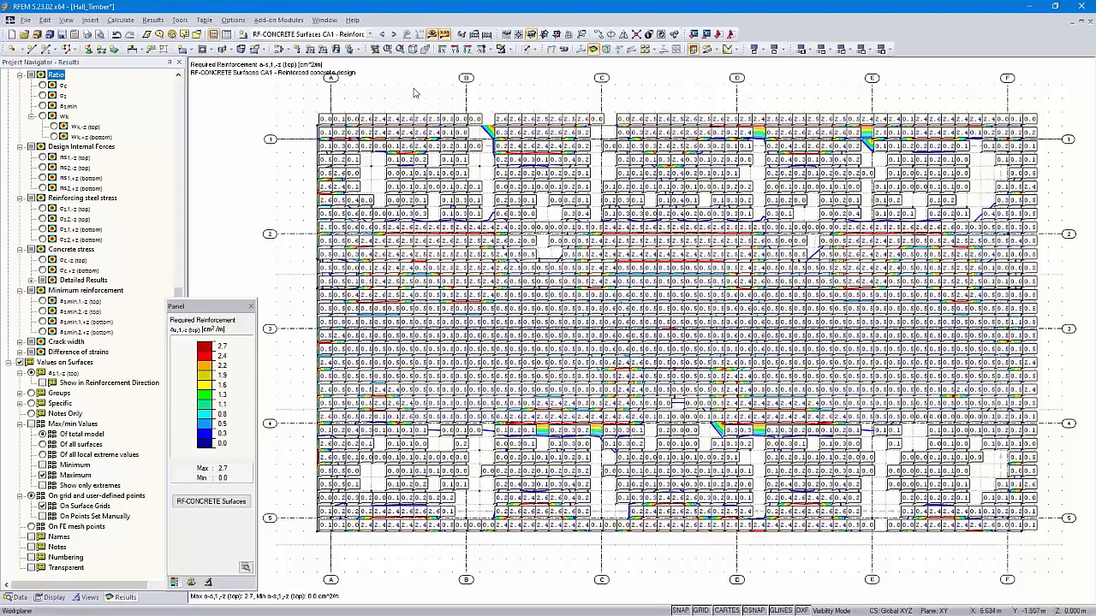
- Print the slab's required reinforcement graphic to printout report PR1 at full page height, rotated by 90°
click(89, 34)
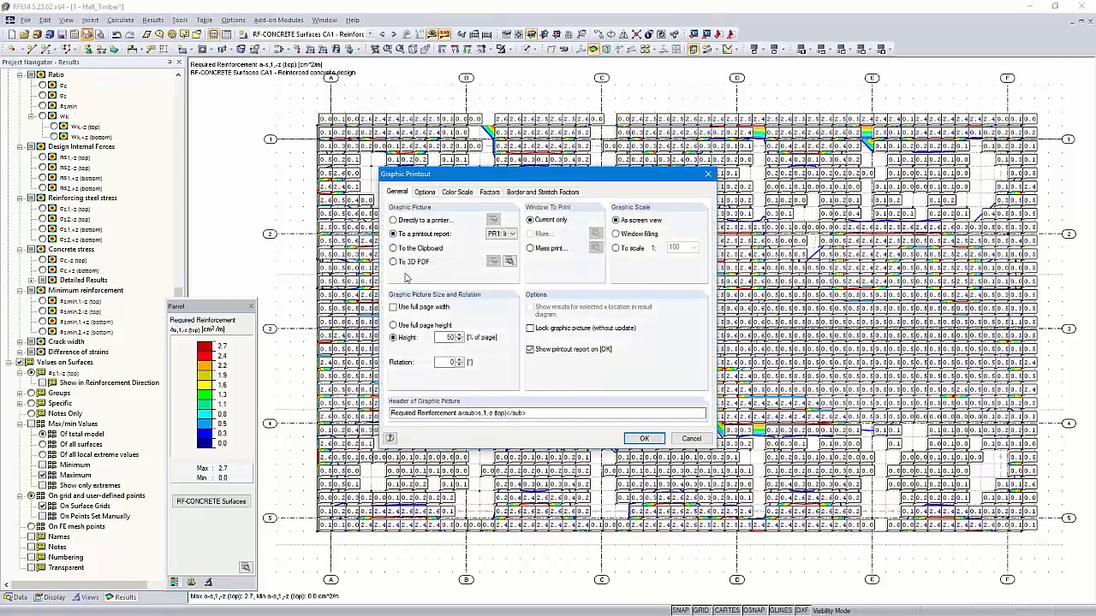
click(393, 325)
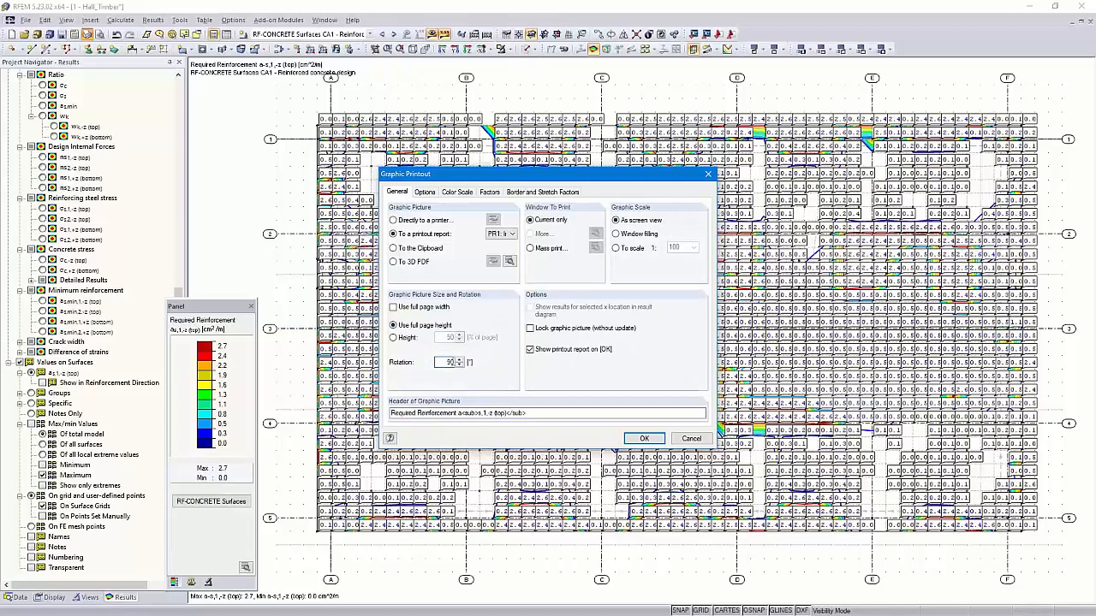
click(644, 438)
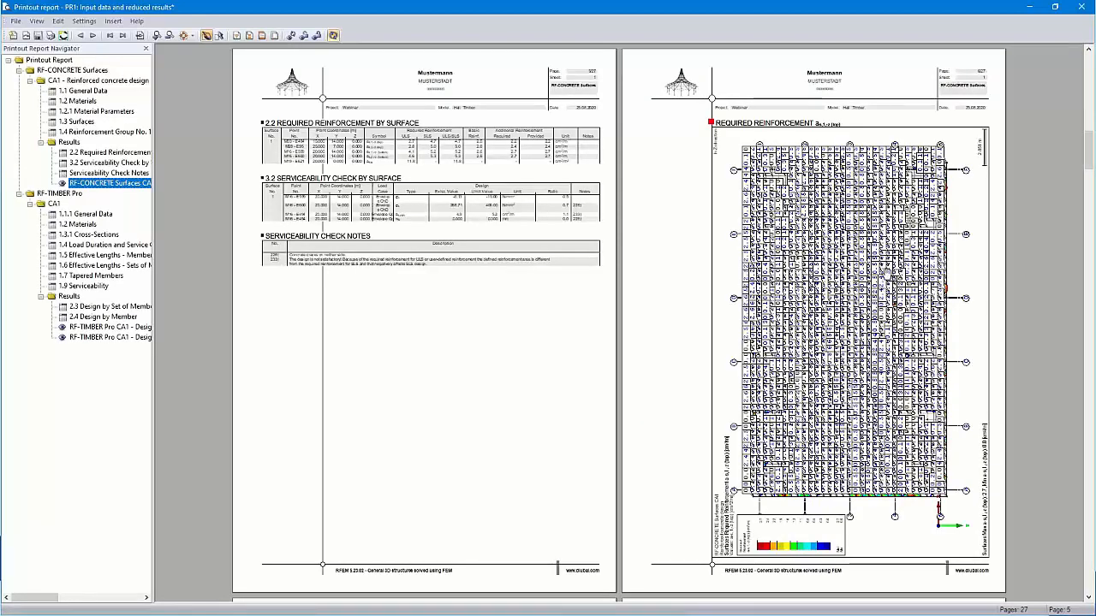
- Check the required reinforcement graphic's page for the legibility of its values and close the printout report without saving
ctrl+scroll(886, 262, up, 1)
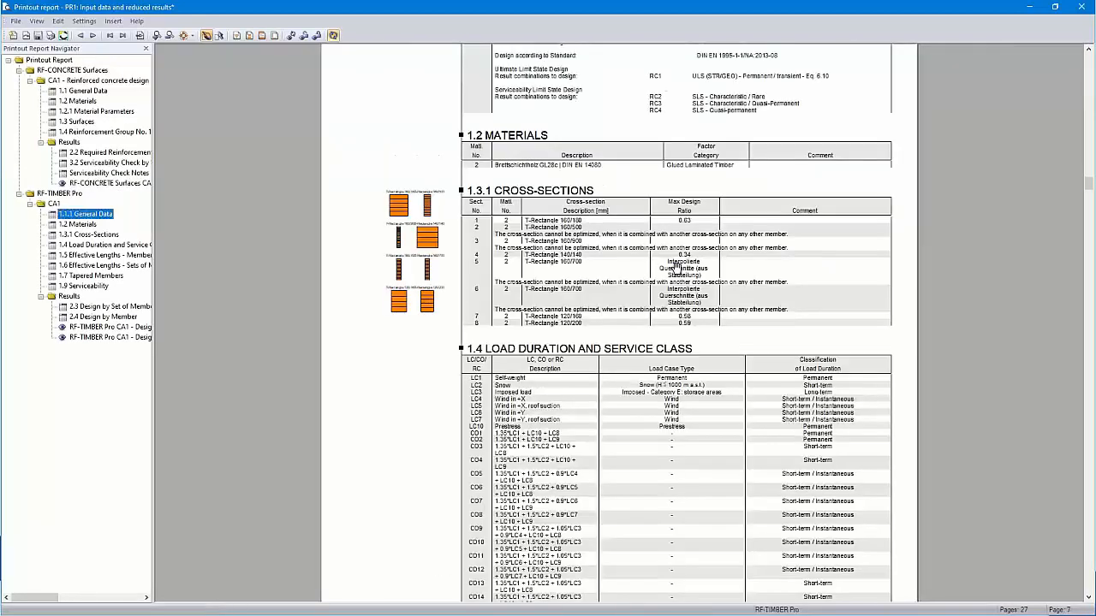
click(111, 183)
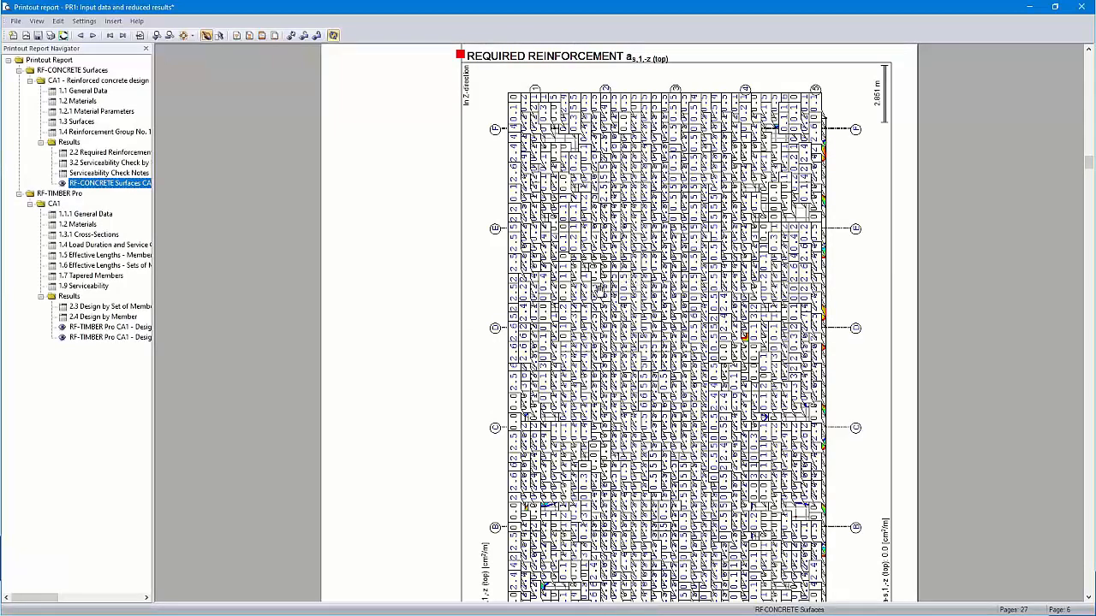
click(1087, 7)
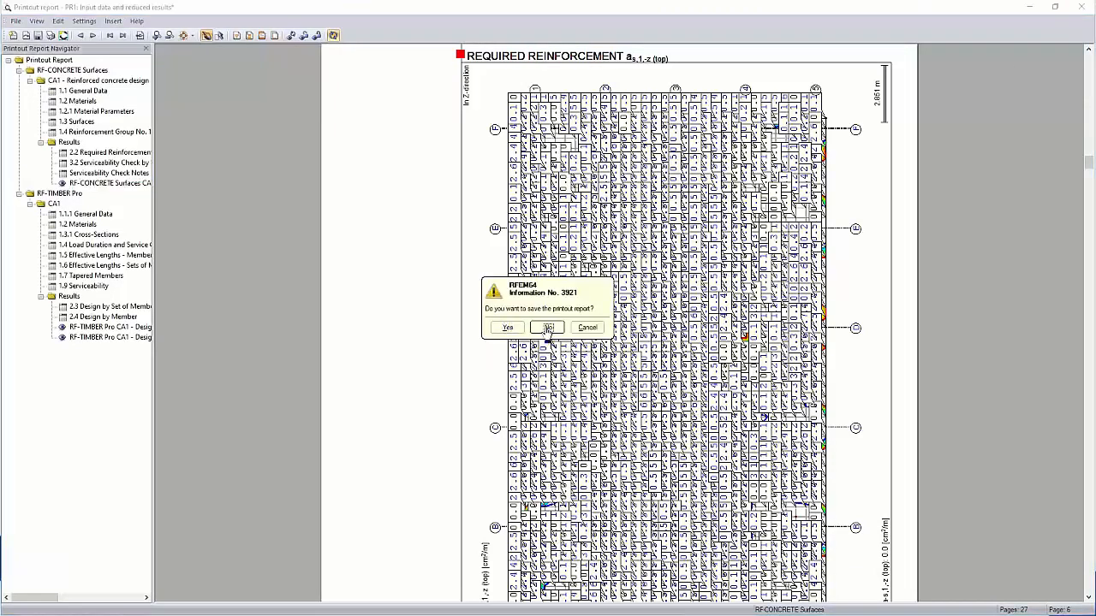
click(547, 327)
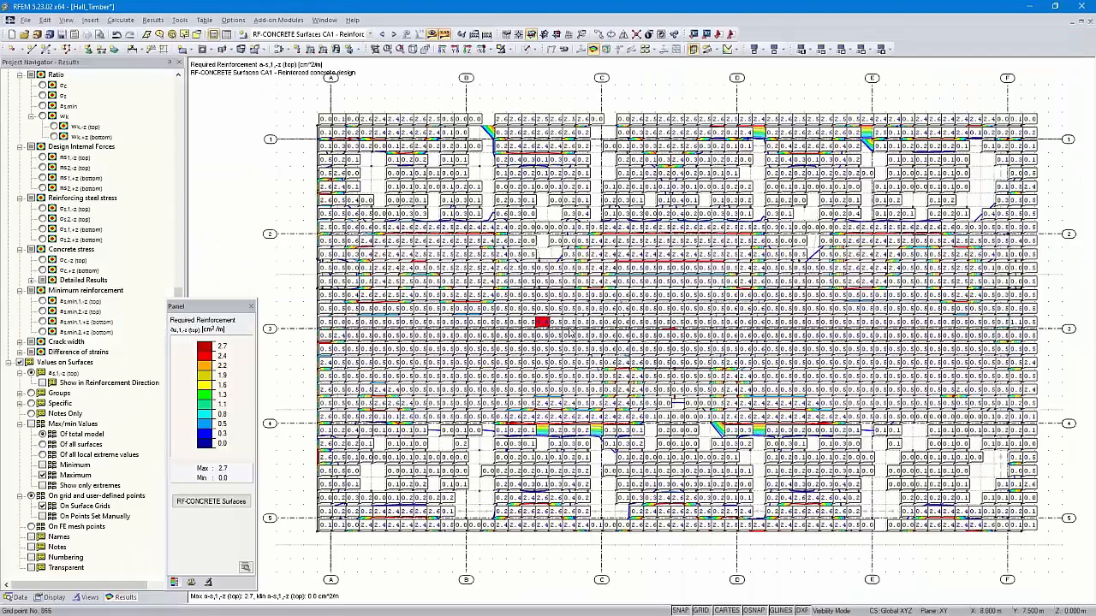
- Set the text color of positive result values on surfaces to black in the printout report's display properties
right_click(666, 314)
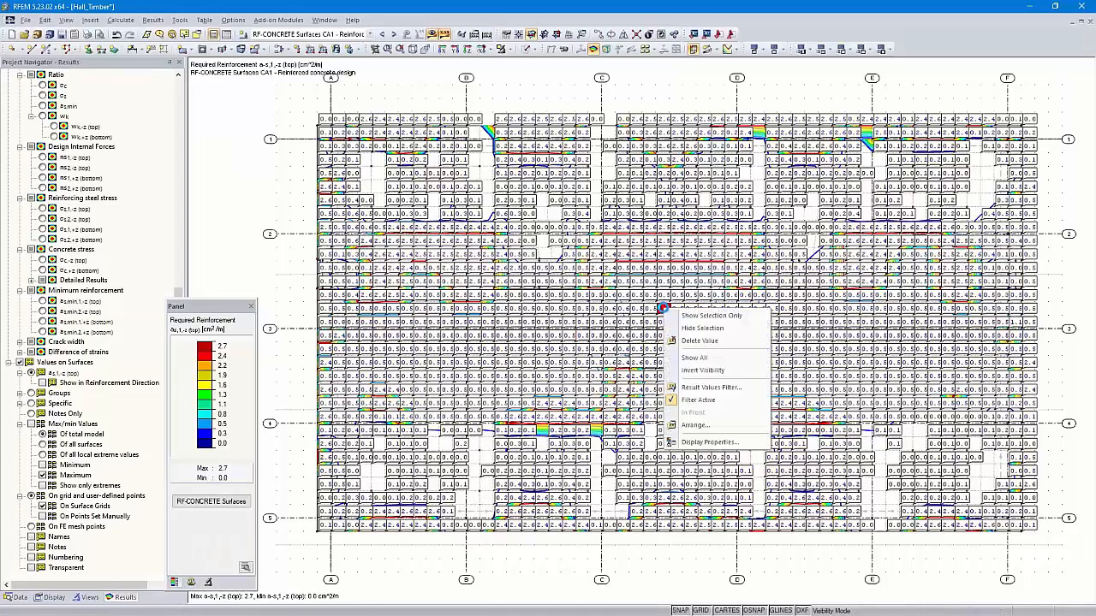
click(701, 443)
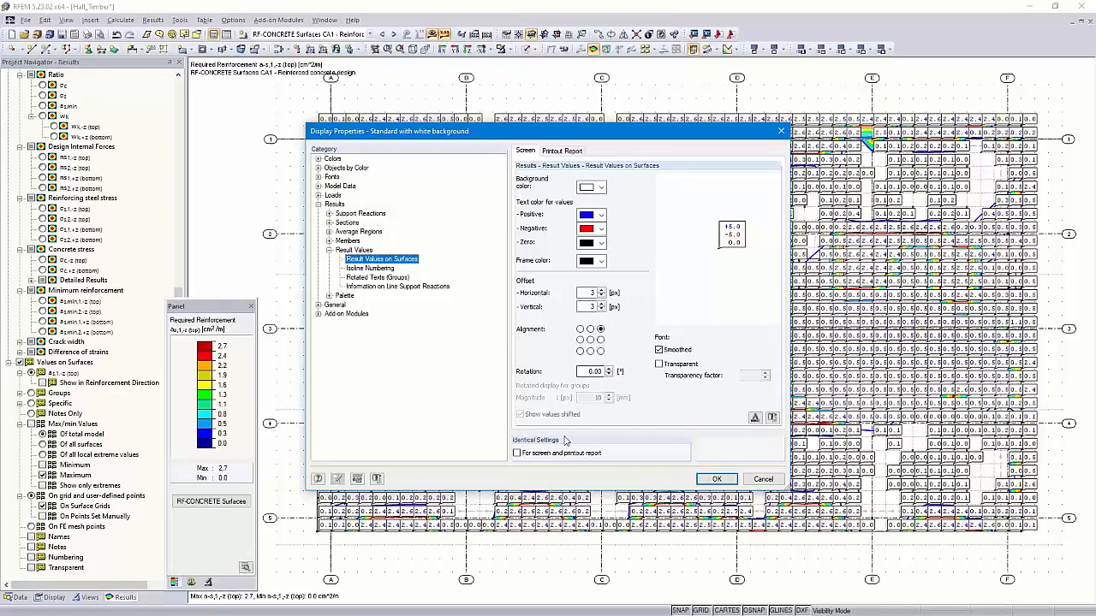
click(570, 155)
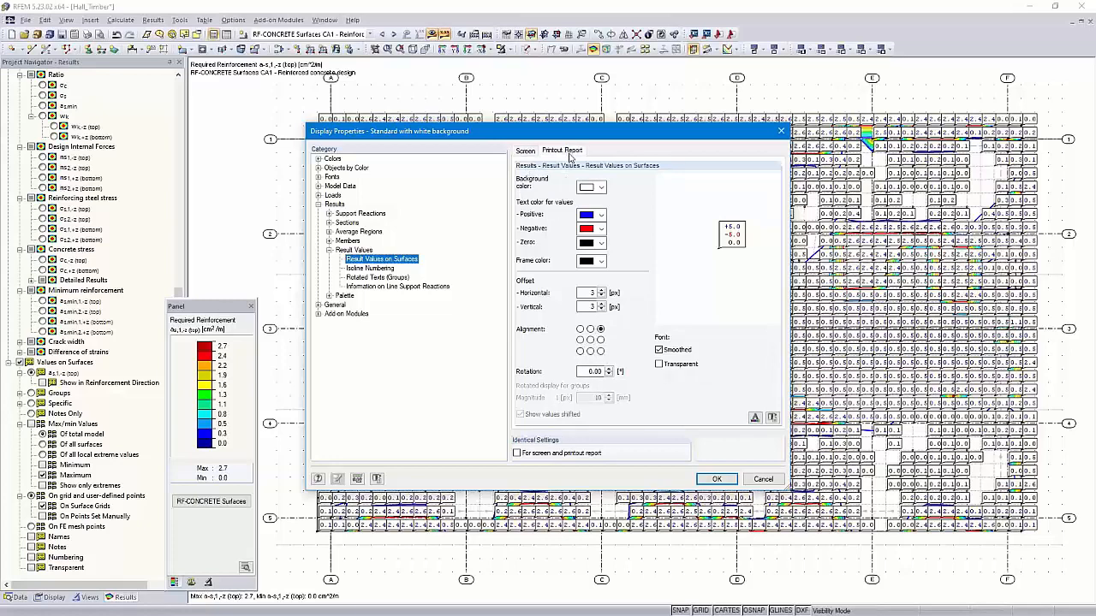
click(526, 152)
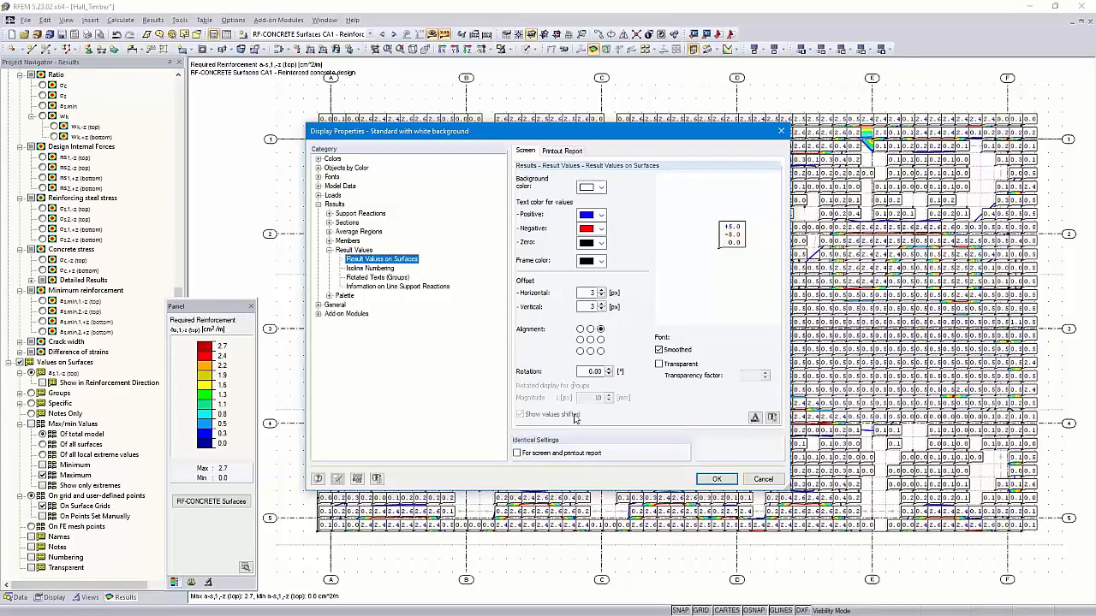
click(556, 153)
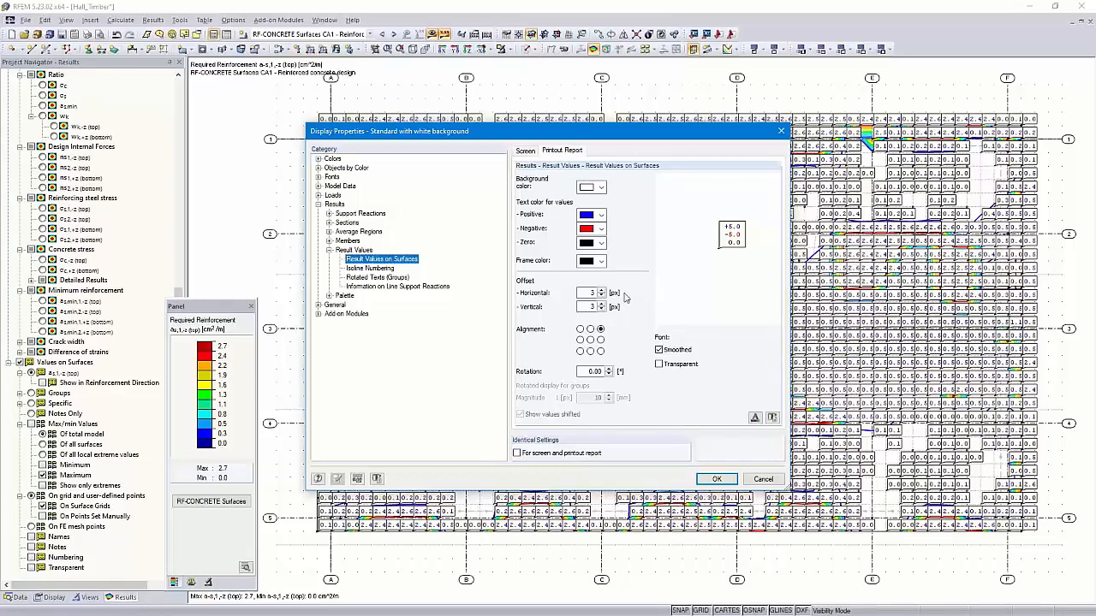
click(602, 216)
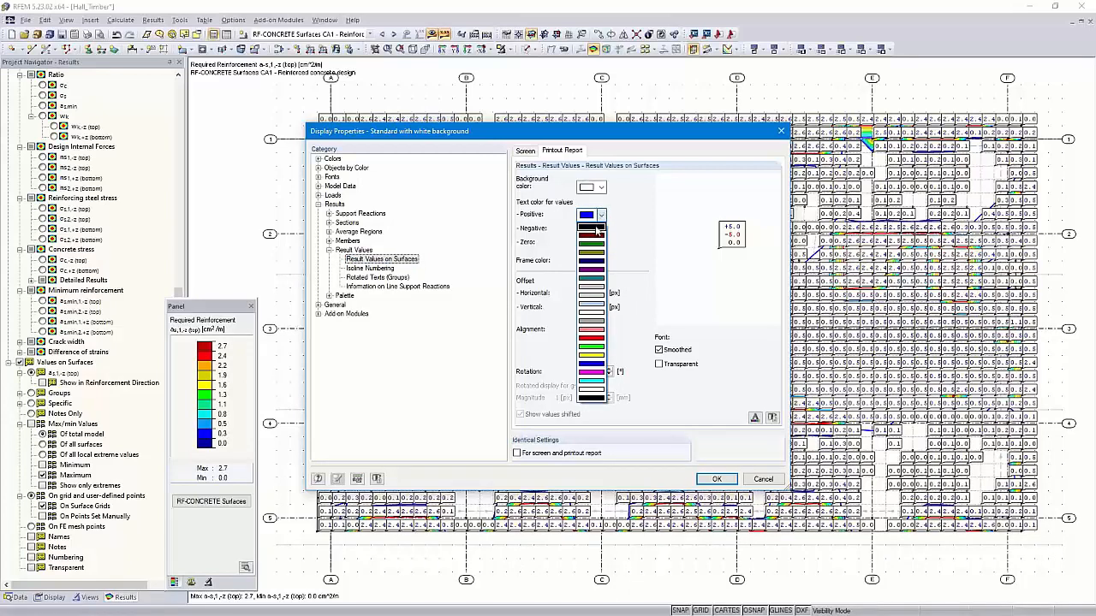
click(596, 228)
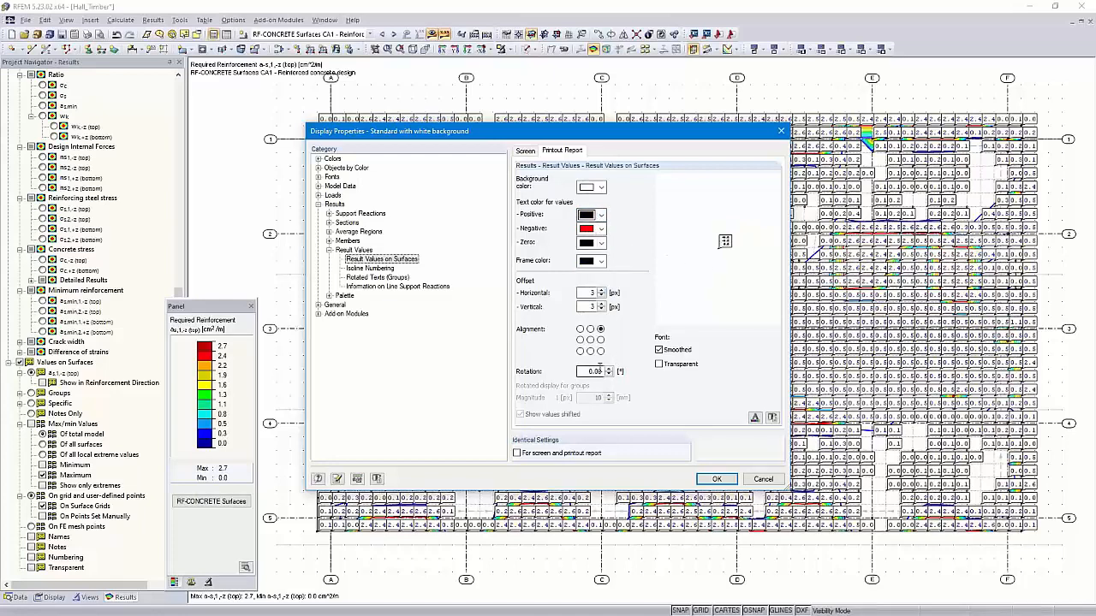
- Set the printed result values' horizontal and vertical offsets to 0 px and center their alignment
double_click(592, 292)
text(0)
key(Tab)
text(0)
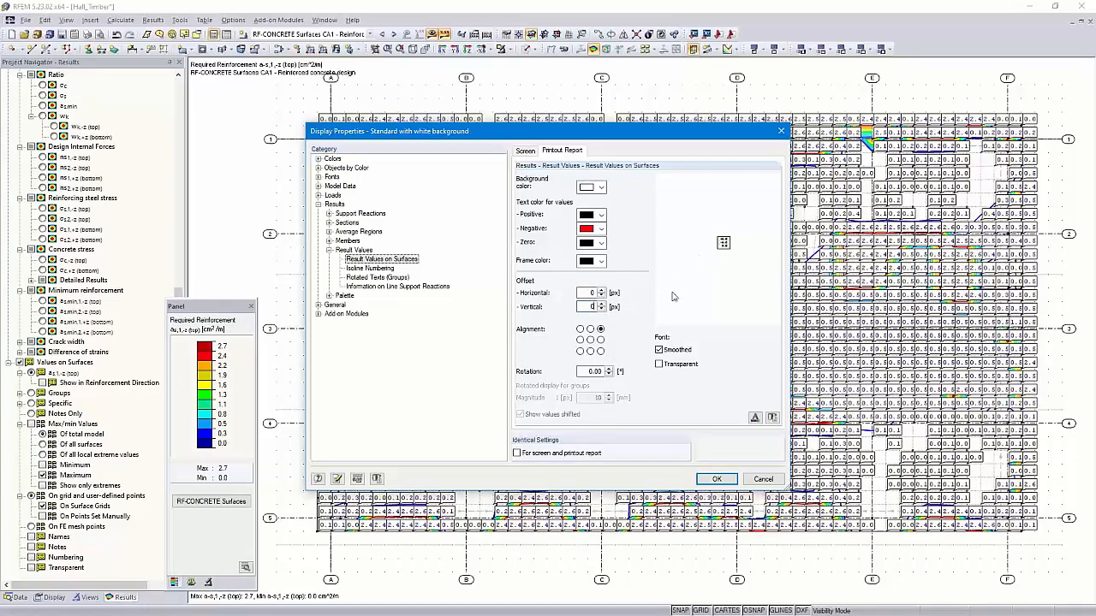
click(590, 341)
- Set the printout font size of the result values on surfaces to 4 and apply the display properties
click(754, 417)
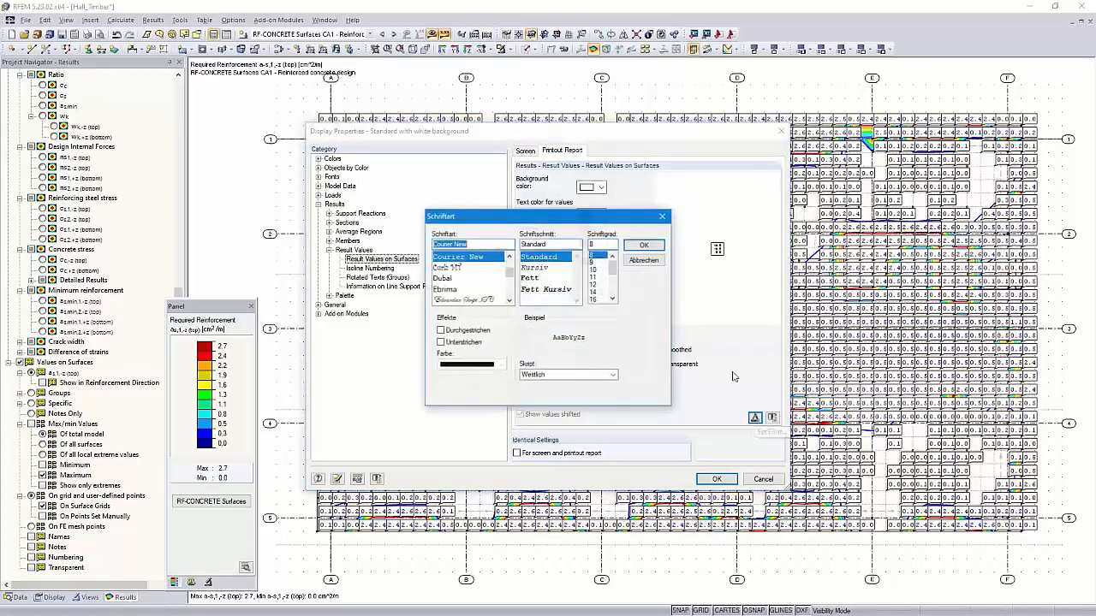
double_click(600, 244)
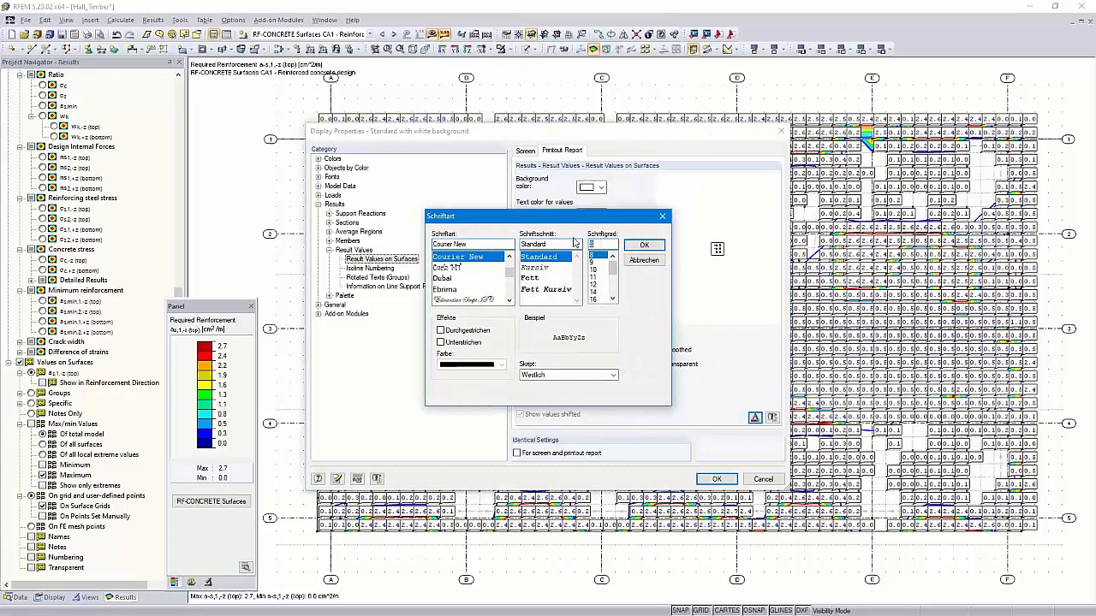
text(4)
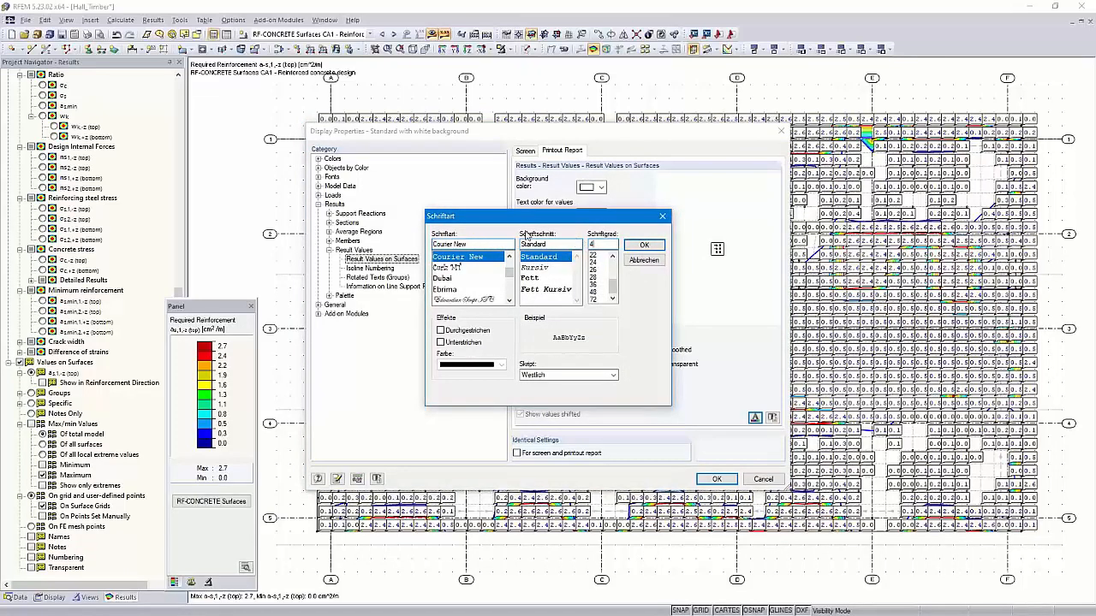
click(640, 246)
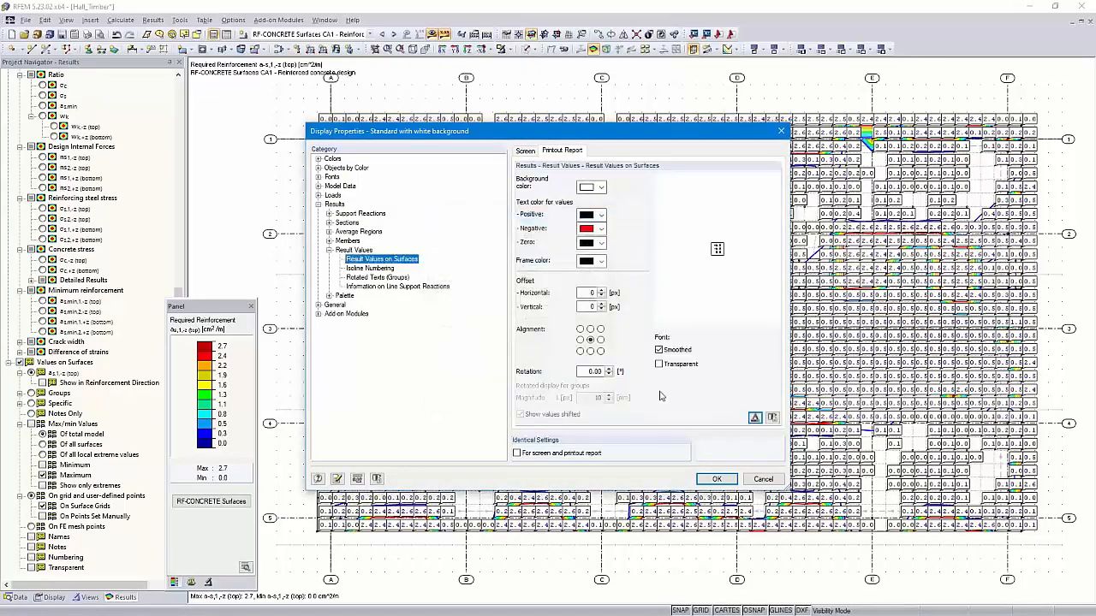
click(717, 480)
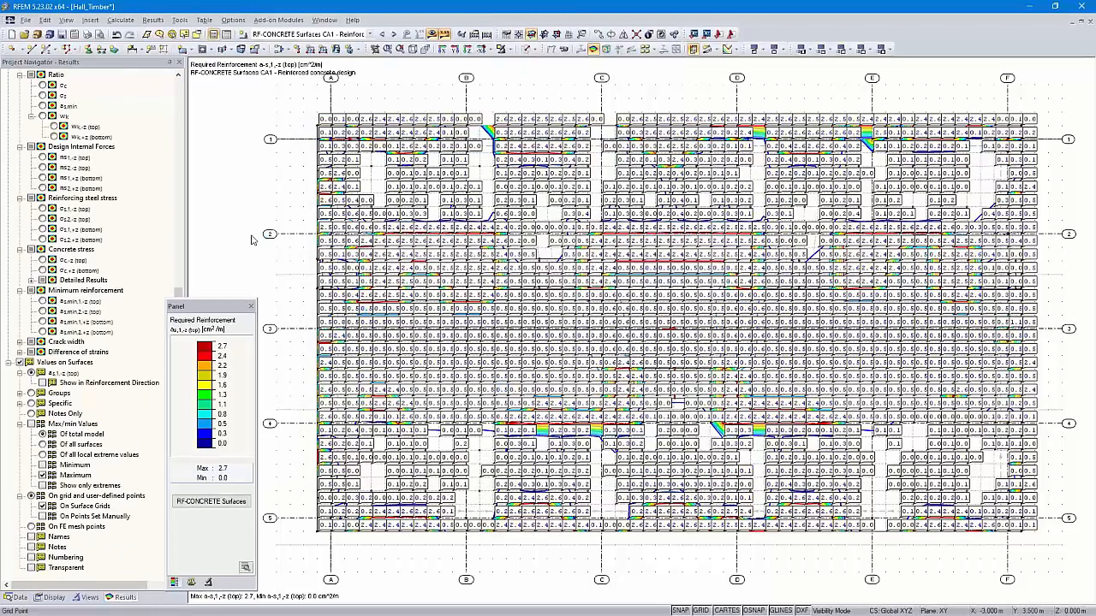
- Preview the required reinforcement graphic in printout report PR1, check the legibility of its values, and close the report without saving
click(86, 34)
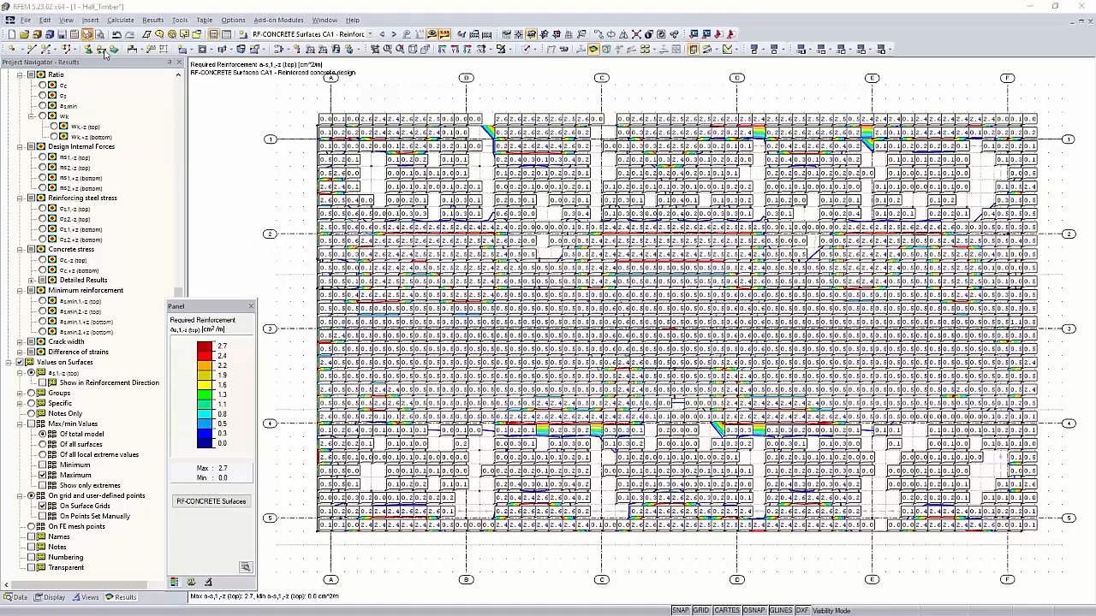
click(640, 439)
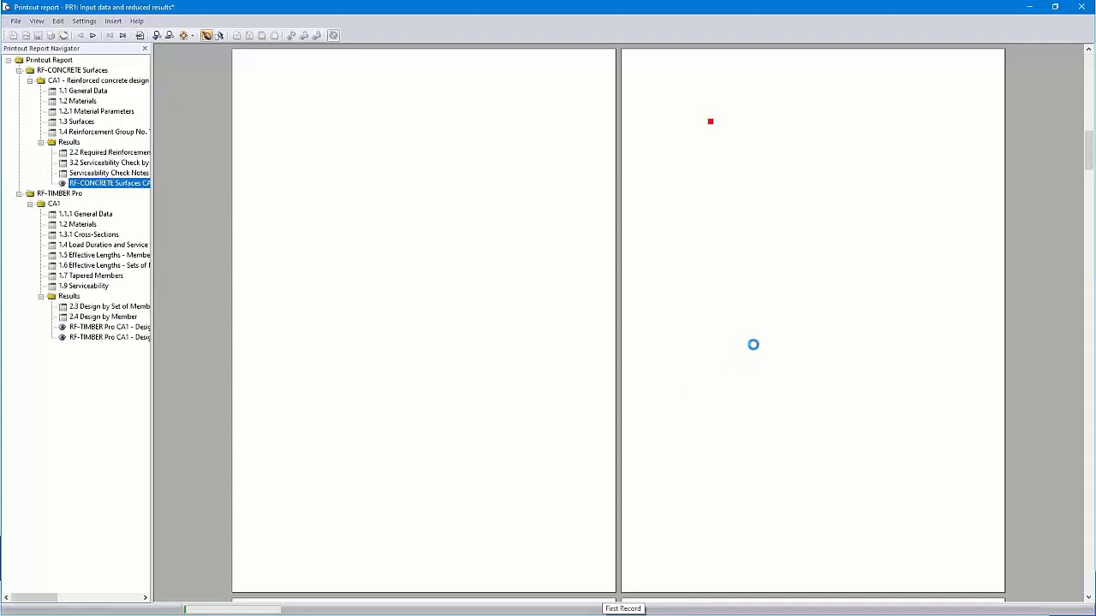
ctrl+scroll(878, 205, up, 2)
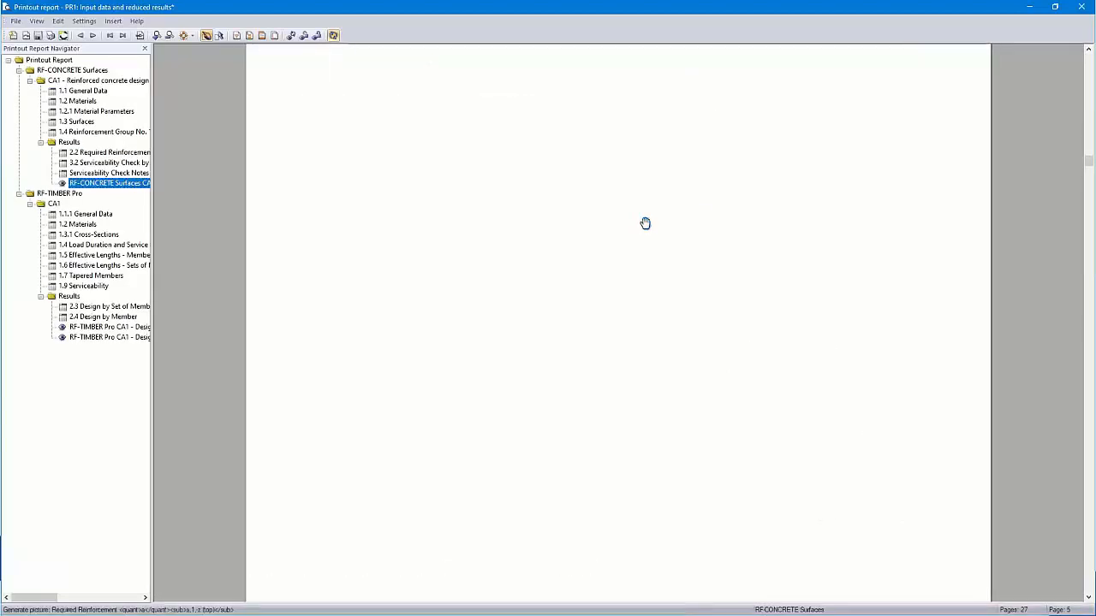
ctrl+scroll(584, 267, up, 1)
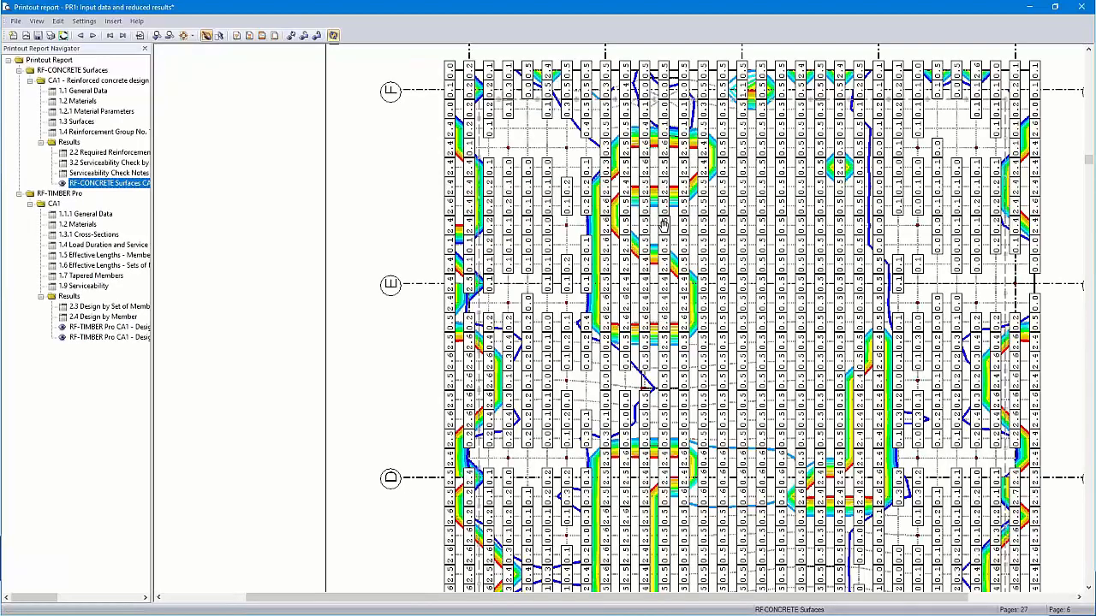
scroll(663, 226, up, 1)
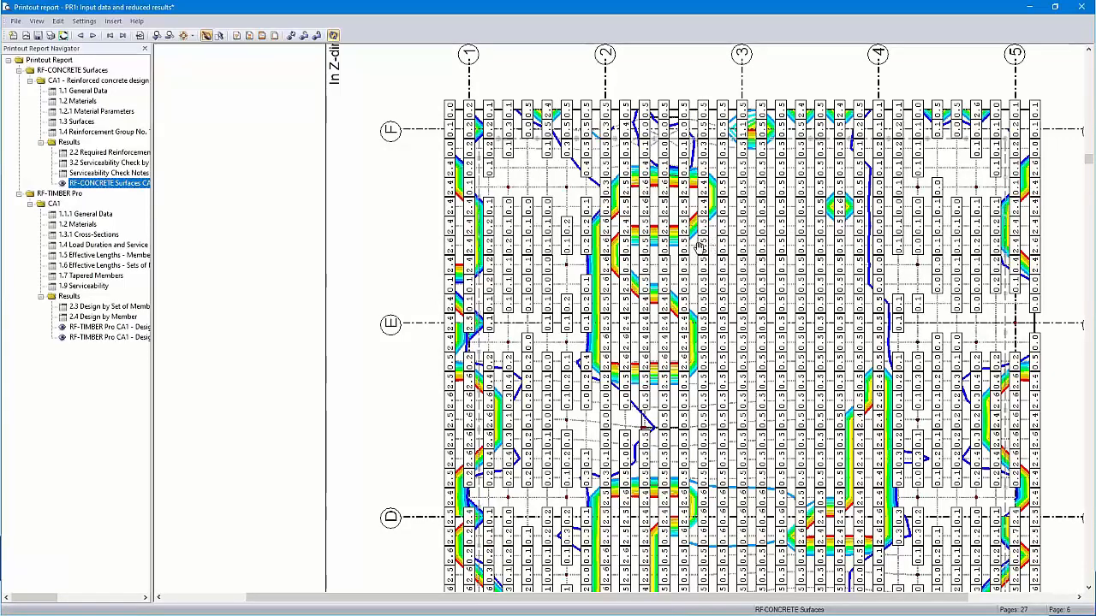
scroll(745, 278, up, 2)
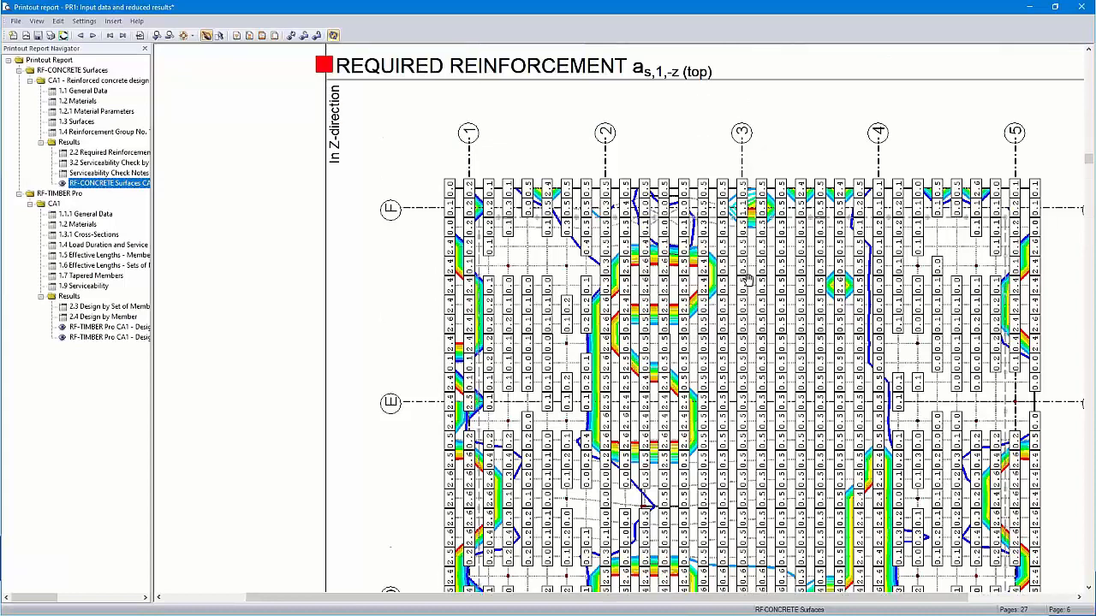
scroll(747, 278, down, 13)
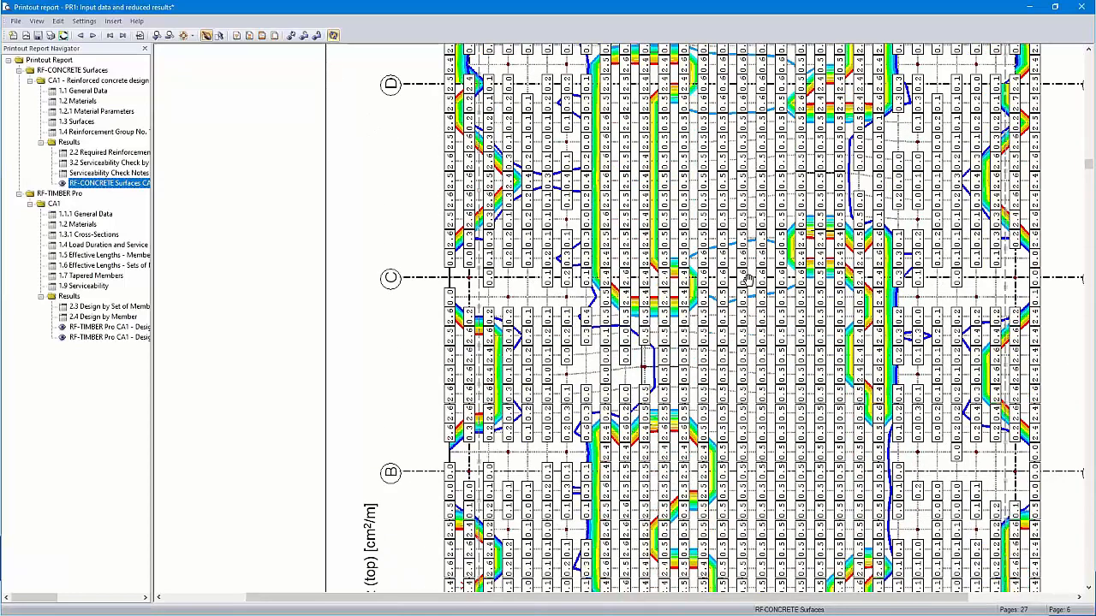
click(1082, 9)
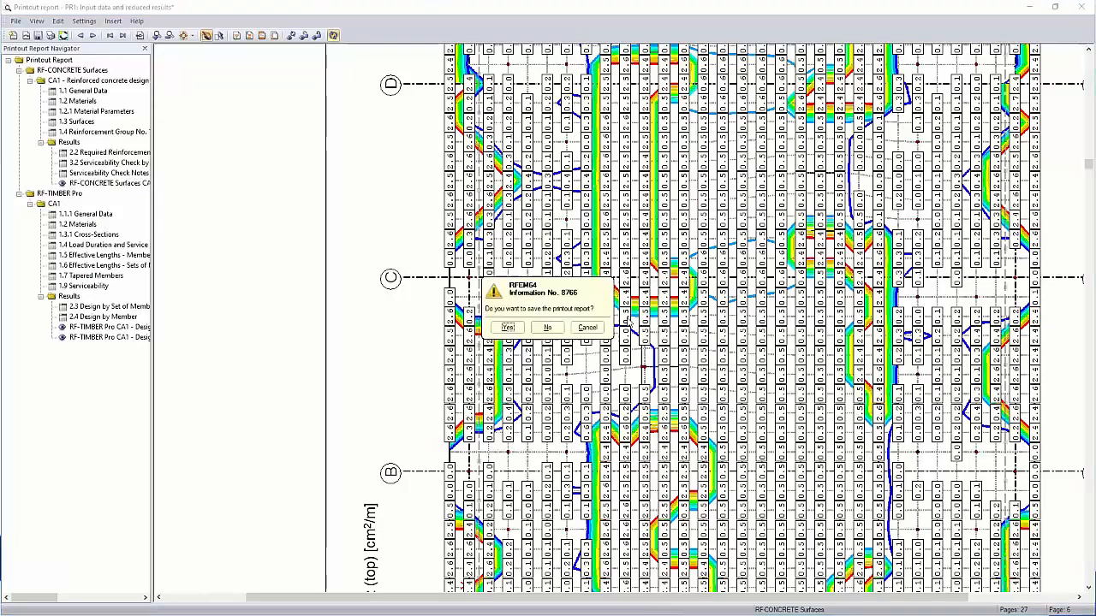
click(547, 327)
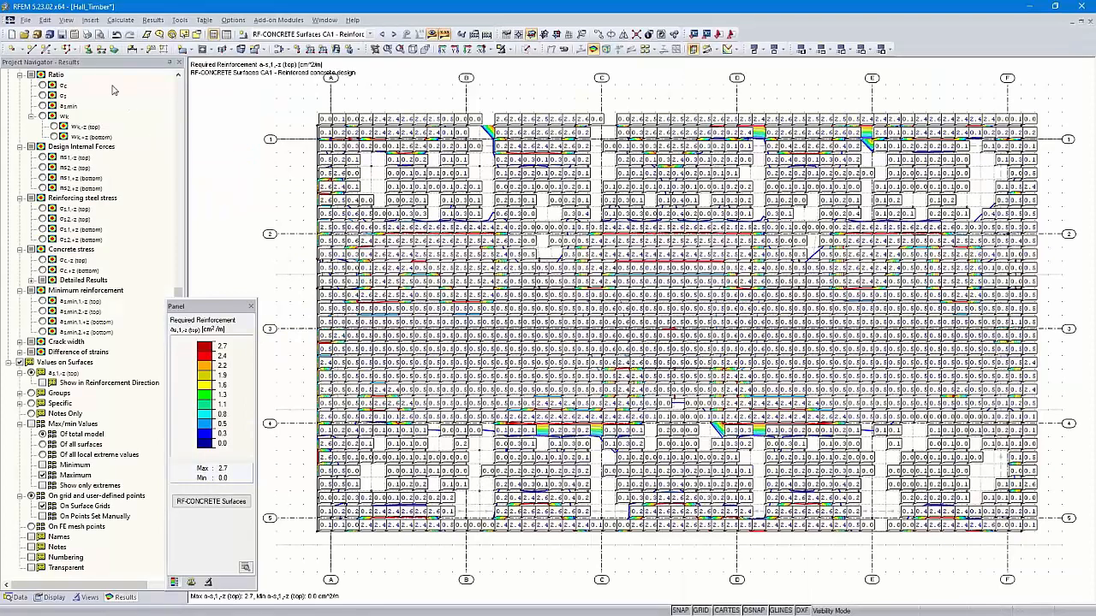
- Set up a mass print of result graphics to printout report PR1 for the selected case CA1 RF-CONCRETE Surfaces
scroll(83, 176, up, 12)
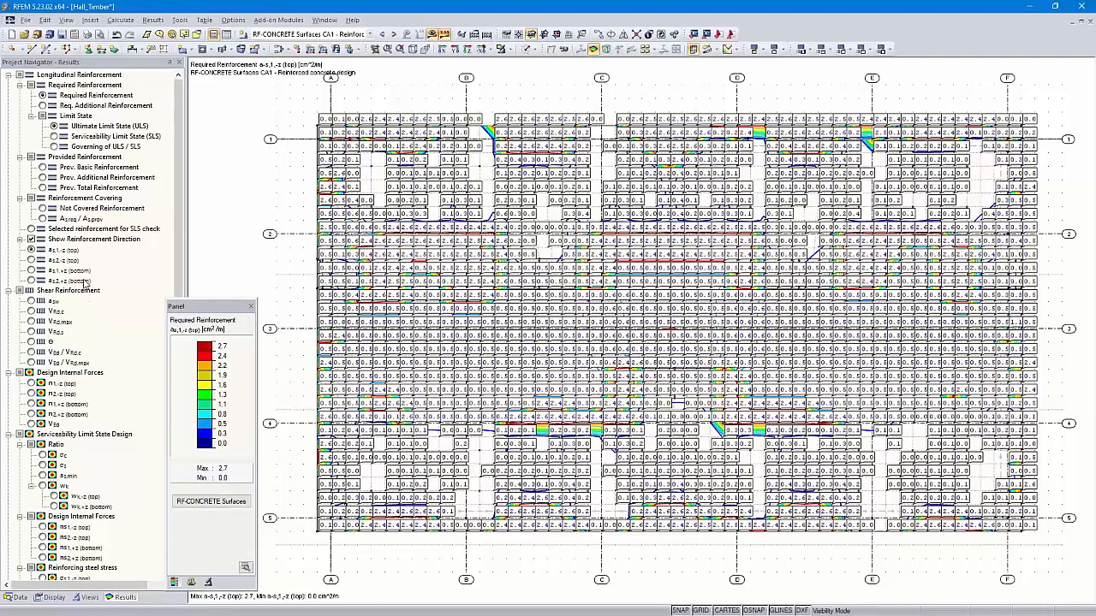
click(86, 34)
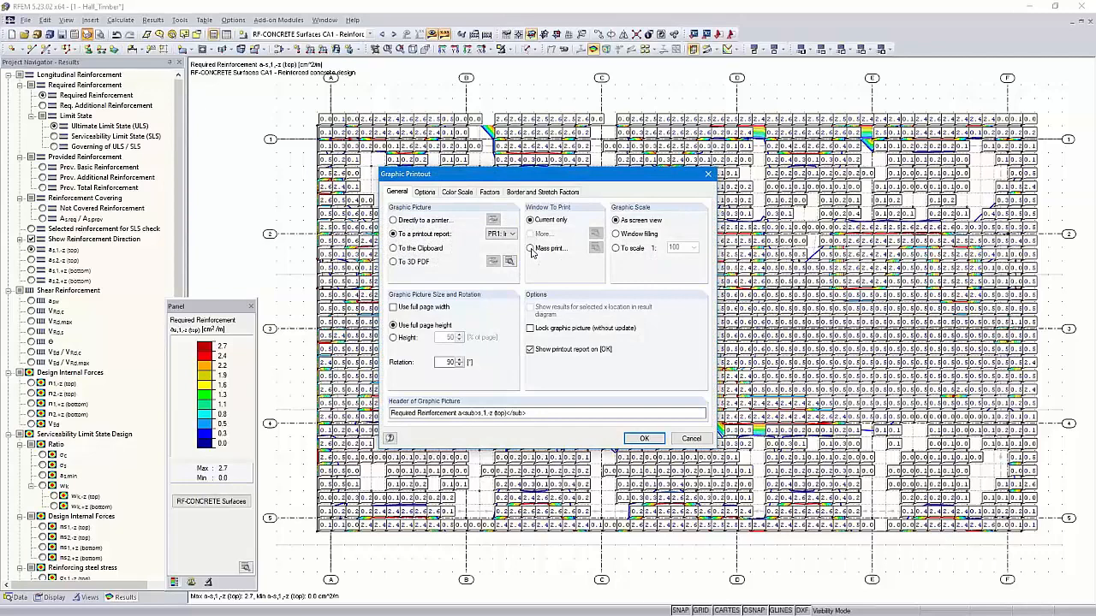
click(530, 248)
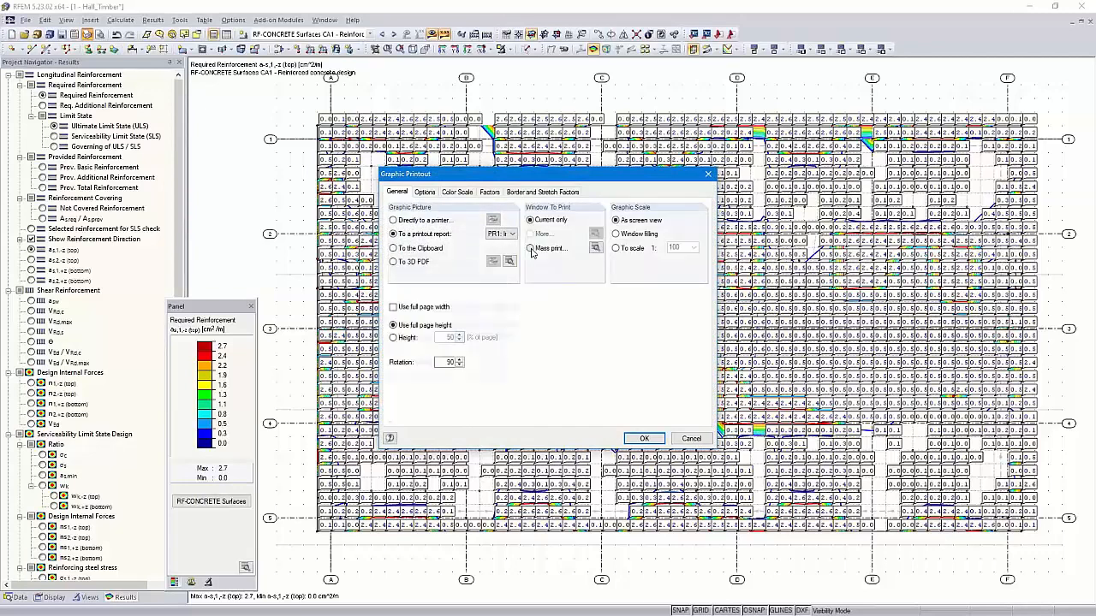
click(597, 247)
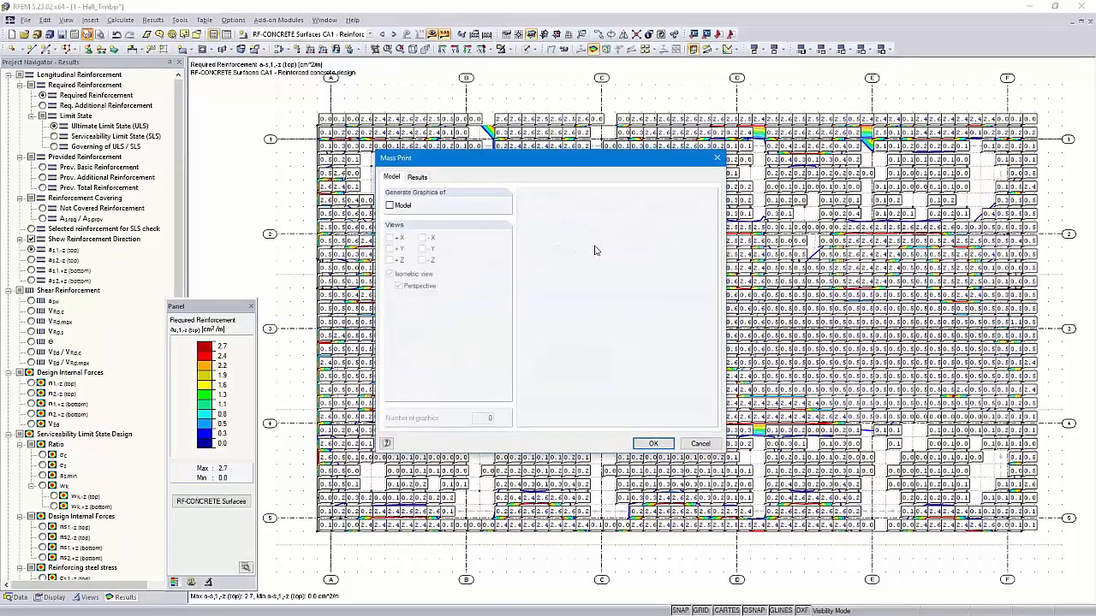
click(417, 177)
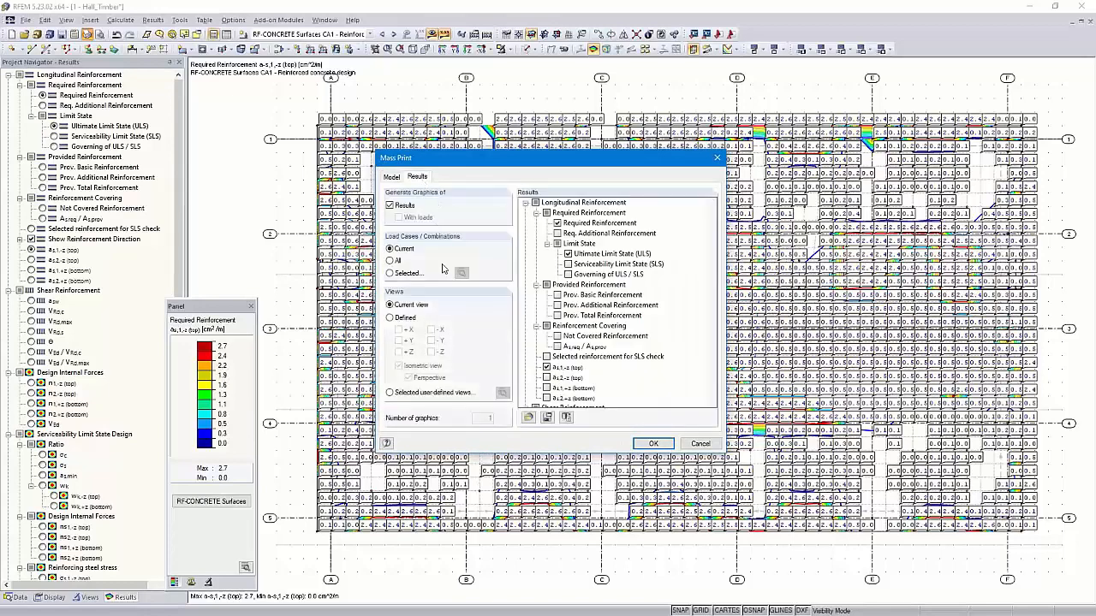
click(390, 273)
click(462, 273)
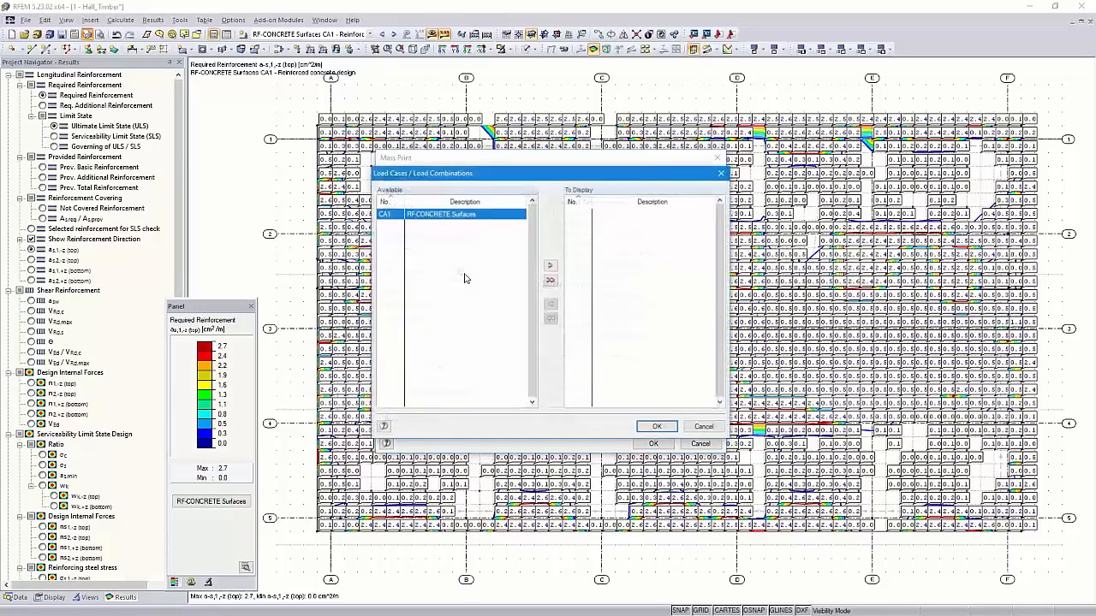
double_click(436, 216)
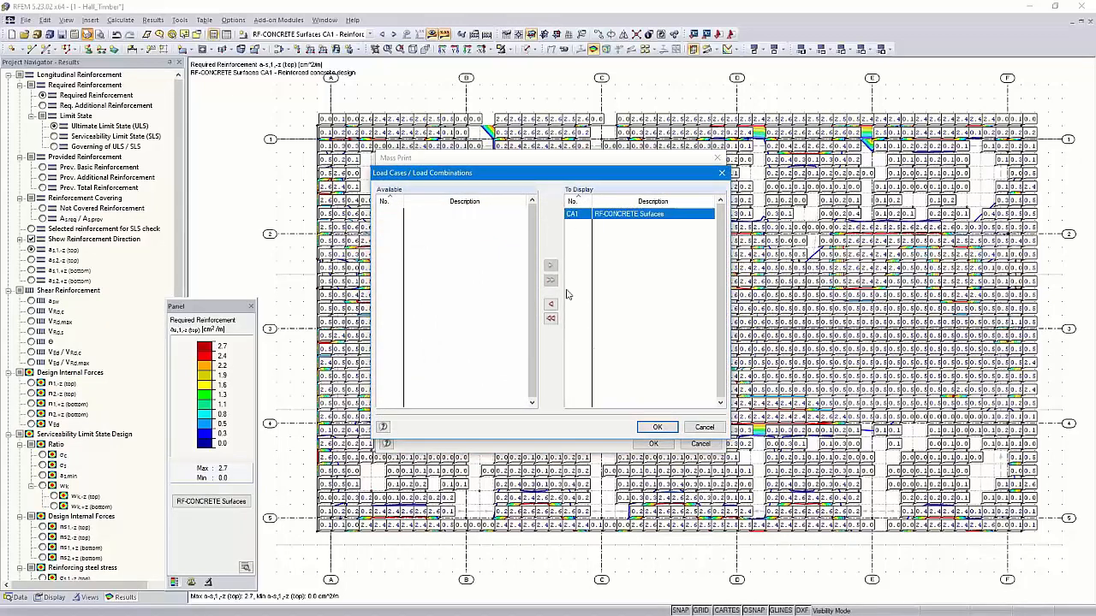
click(656, 426)
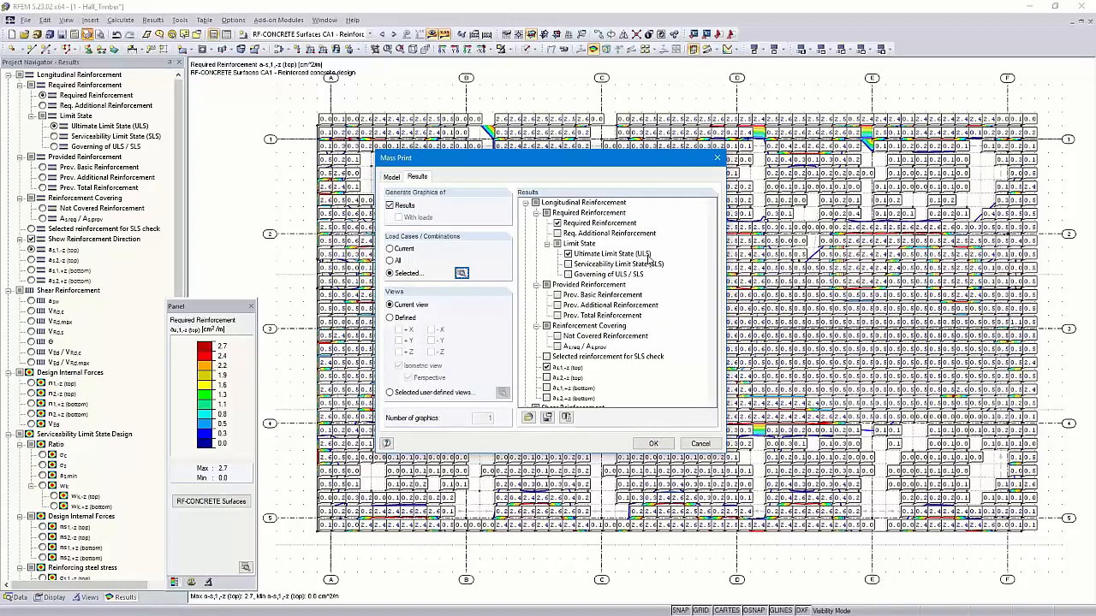
- Add a-s,2,-z (top), a-s,1,+z (bottom) and a-s,2,+z (bottom) to the mass print and print the graphics to the report
scroll(578, 348, down, 1)
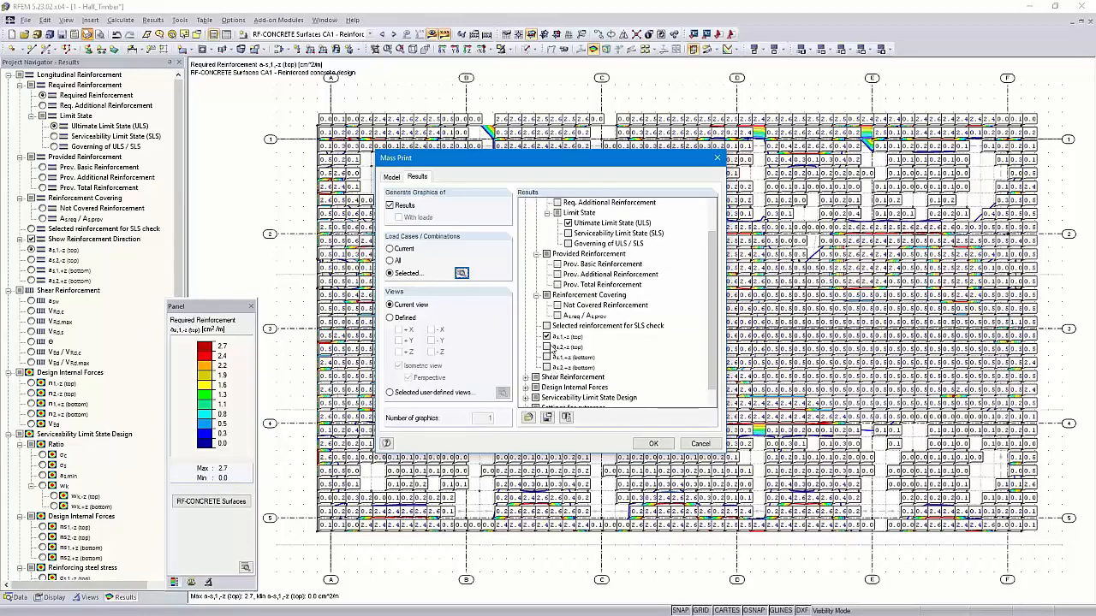
click(546, 347)
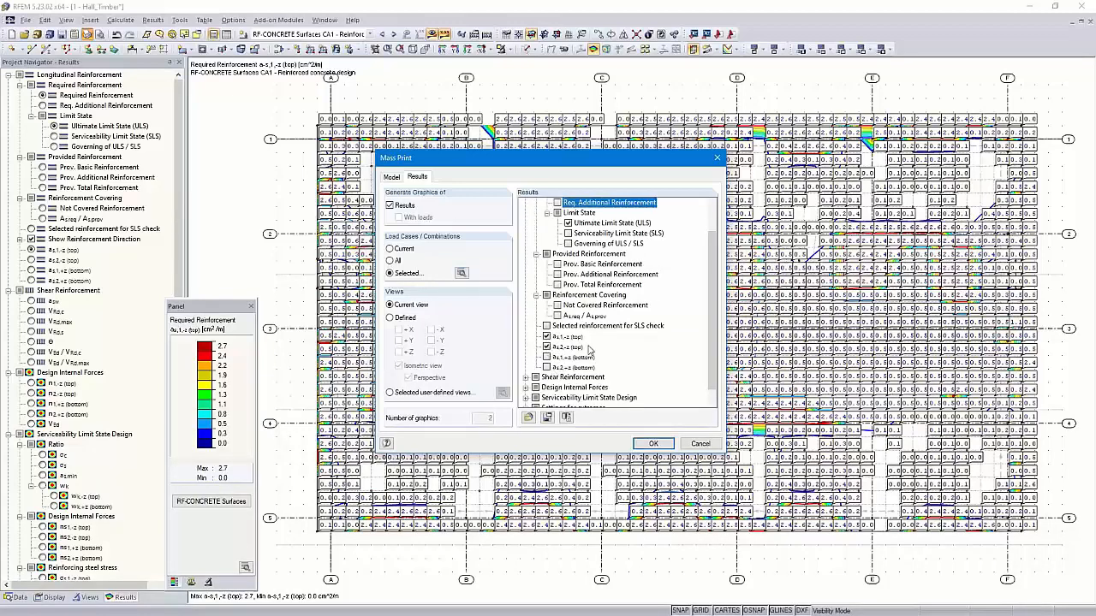
click(546, 368)
scroll(603, 352, down, 1)
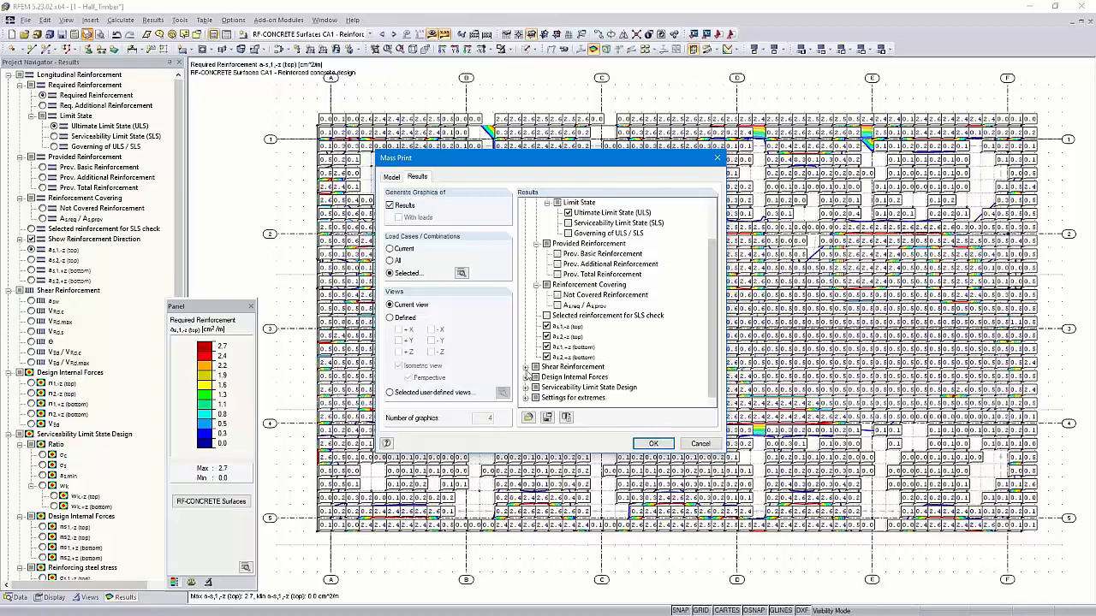
click(525, 367)
click(527, 327)
click(652, 443)
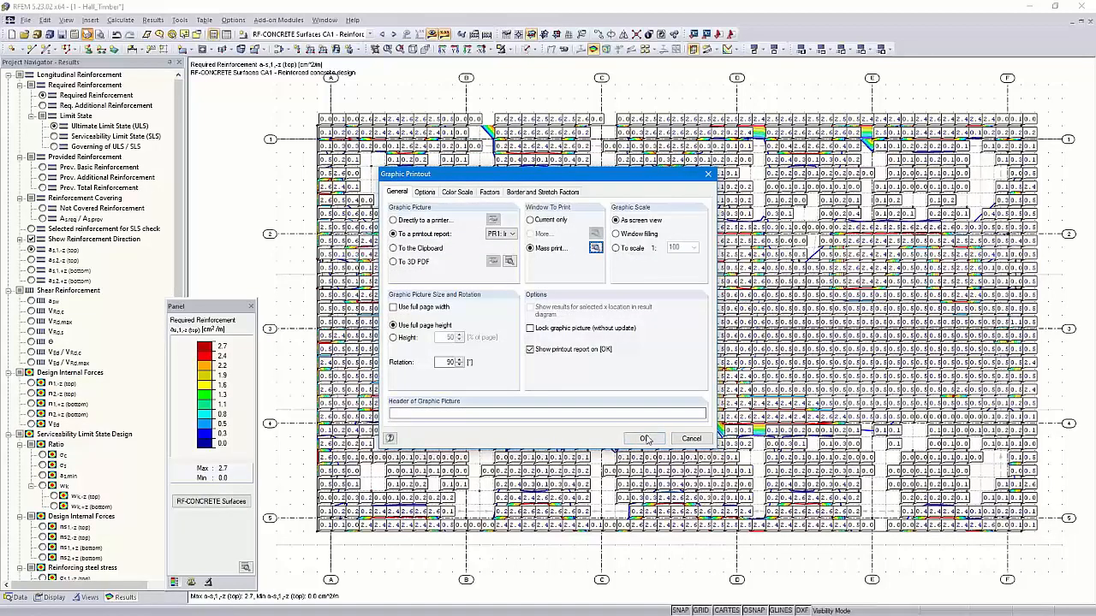
click(643, 439)
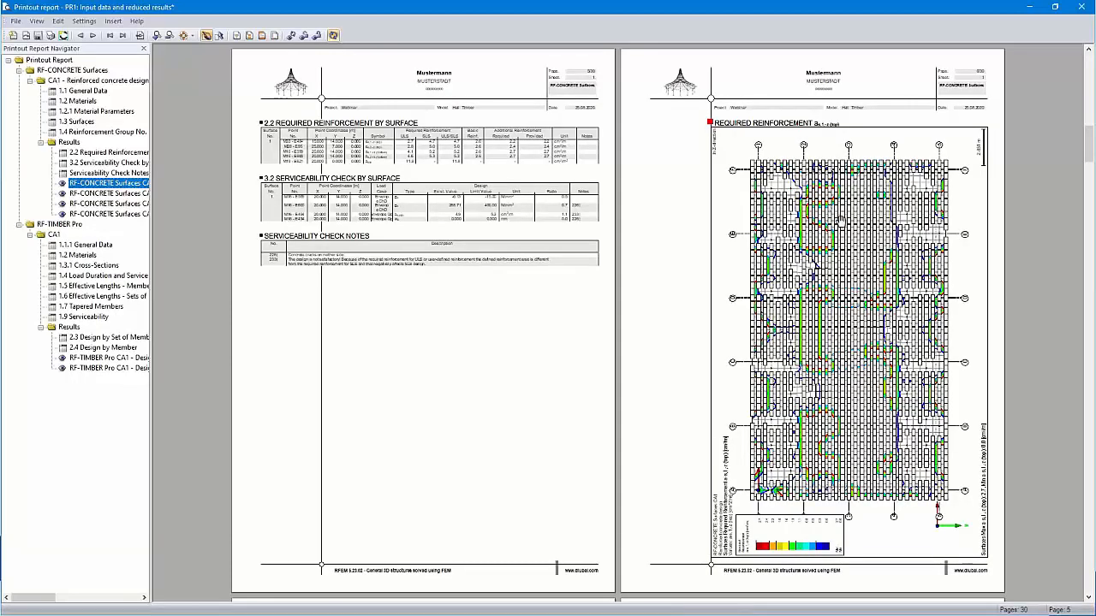
- Examine the pages with the four required reinforcement graphics of RF-CONCRETE Surfaces for the legibility of their results
ctrl+scroll(840, 221, up, 1)
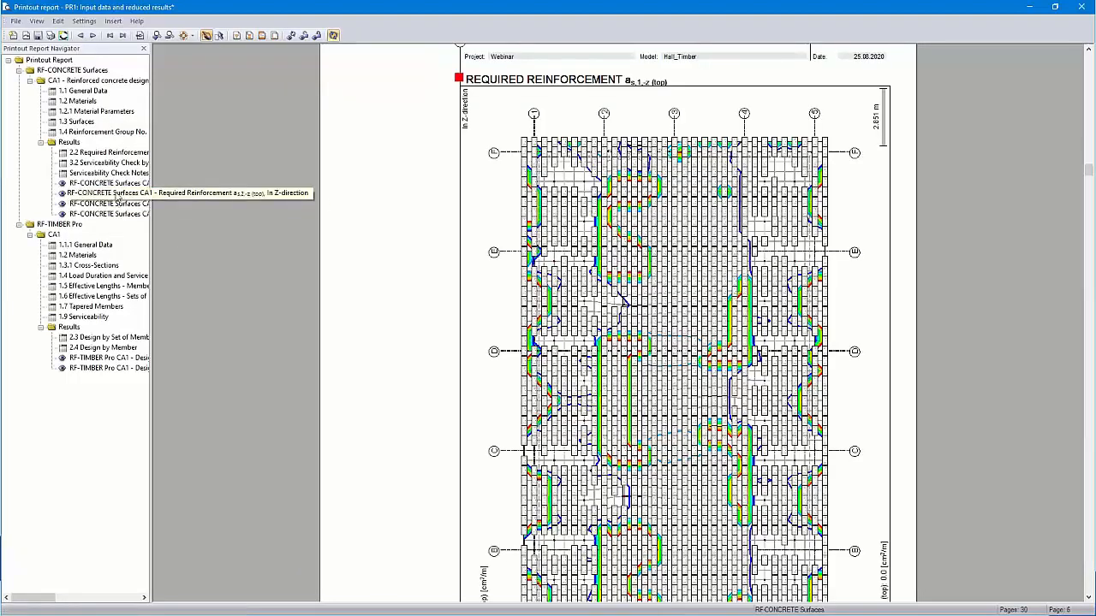
click(116, 194)
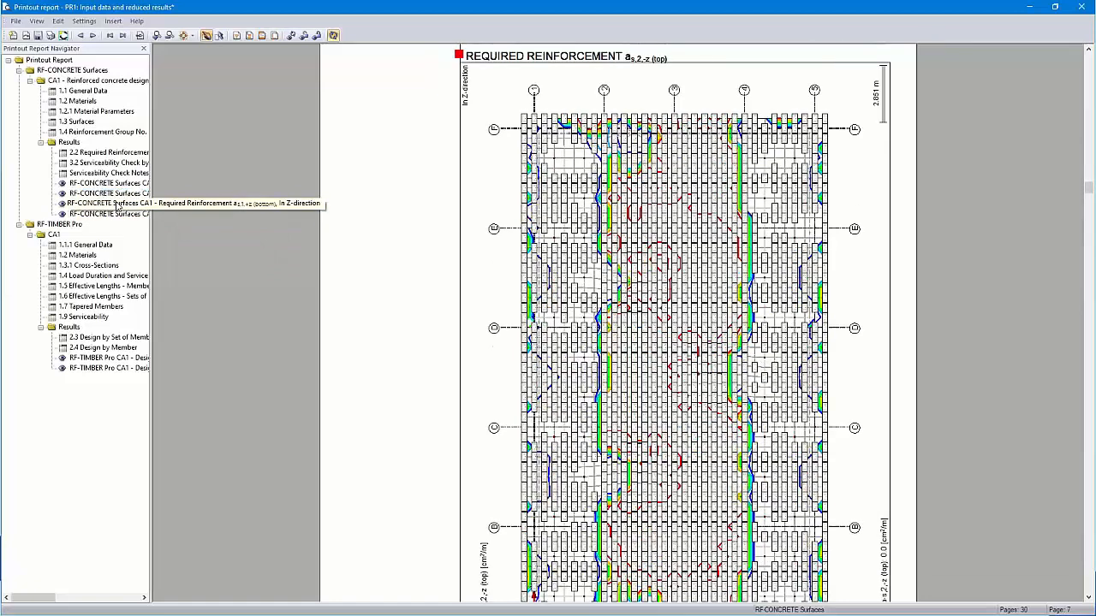
click(115, 216)
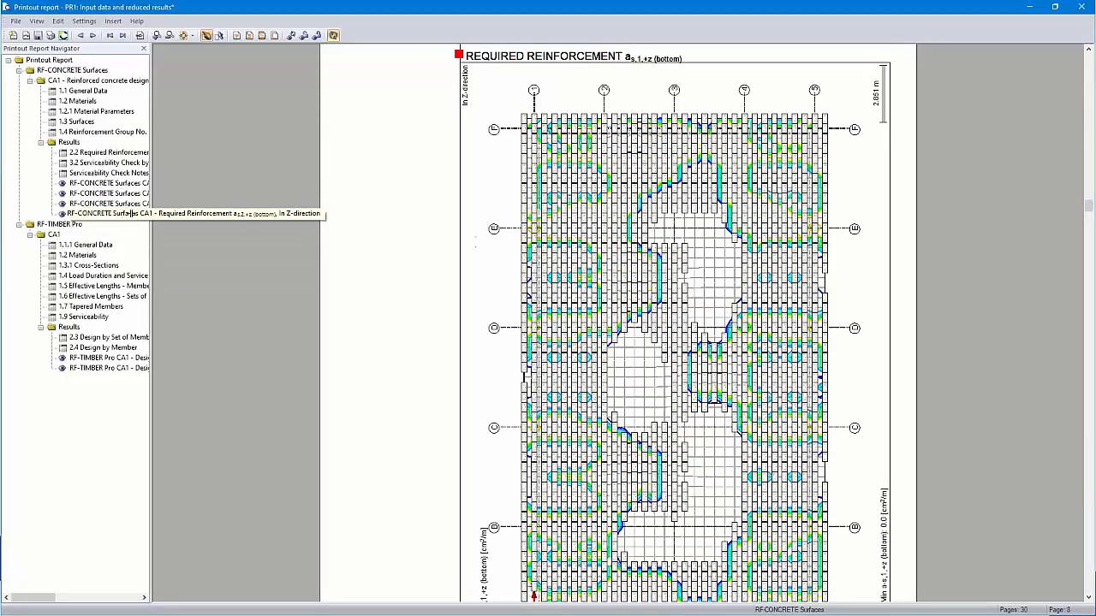
ctrl+scroll(631, 194, up, 1)
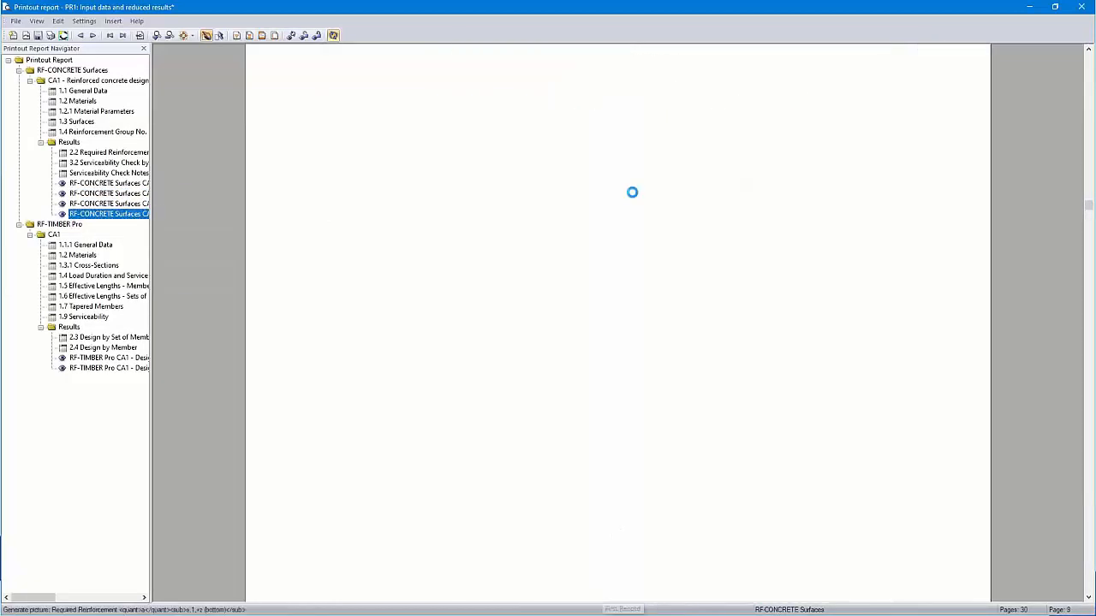
ctrl+scroll(632, 194, up, 1)
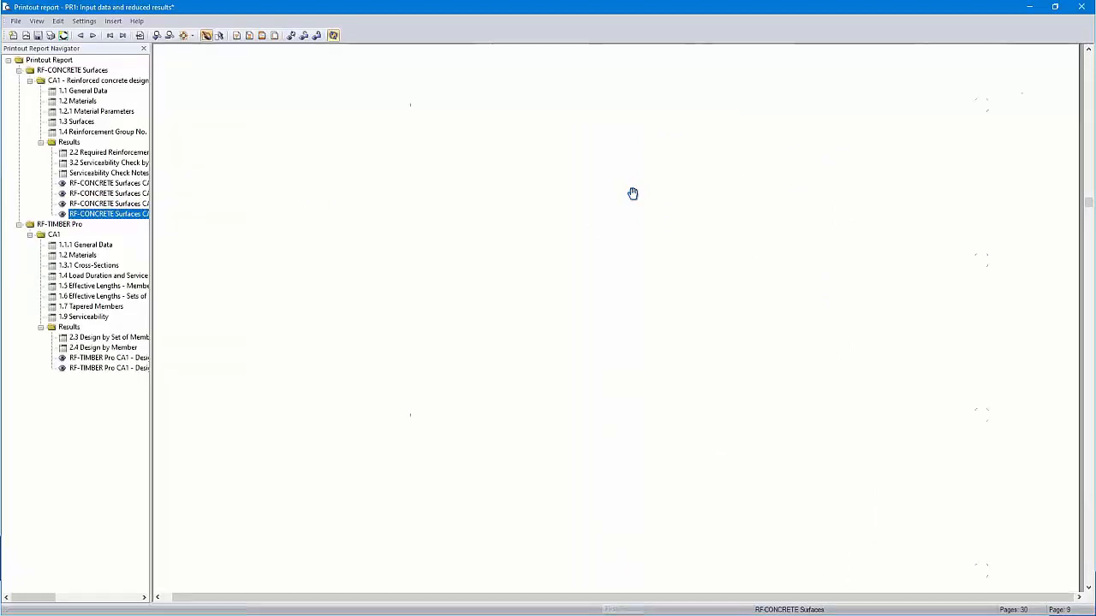
click(185, 36)
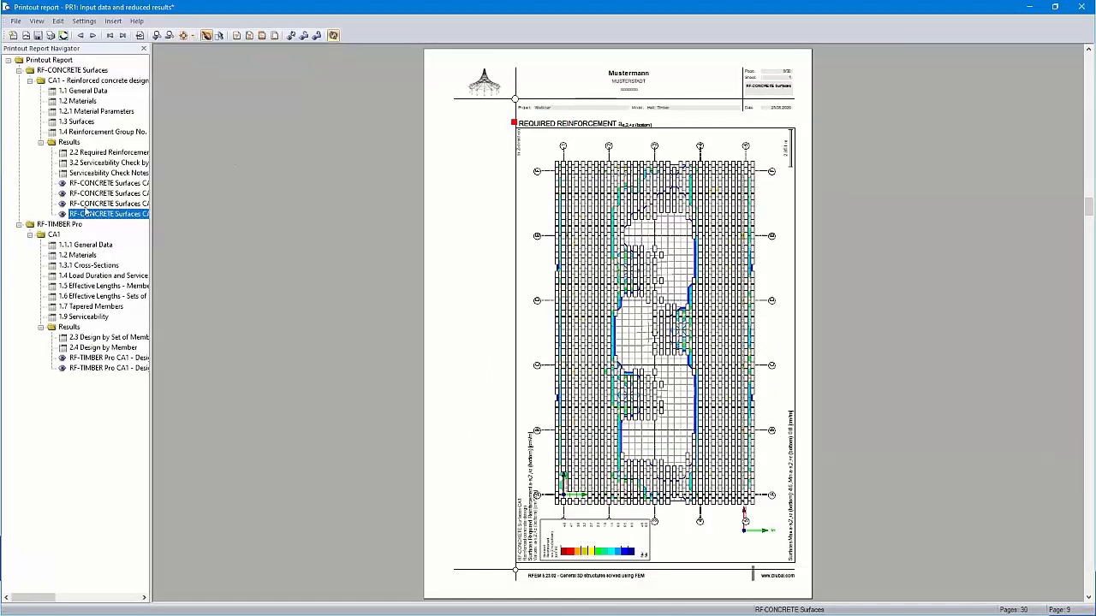
- Add a "Design notes:" heading followed by dash lines to the additional explanation of RF-TIMBER Pro's 1.1.1 General Data
click(89, 246)
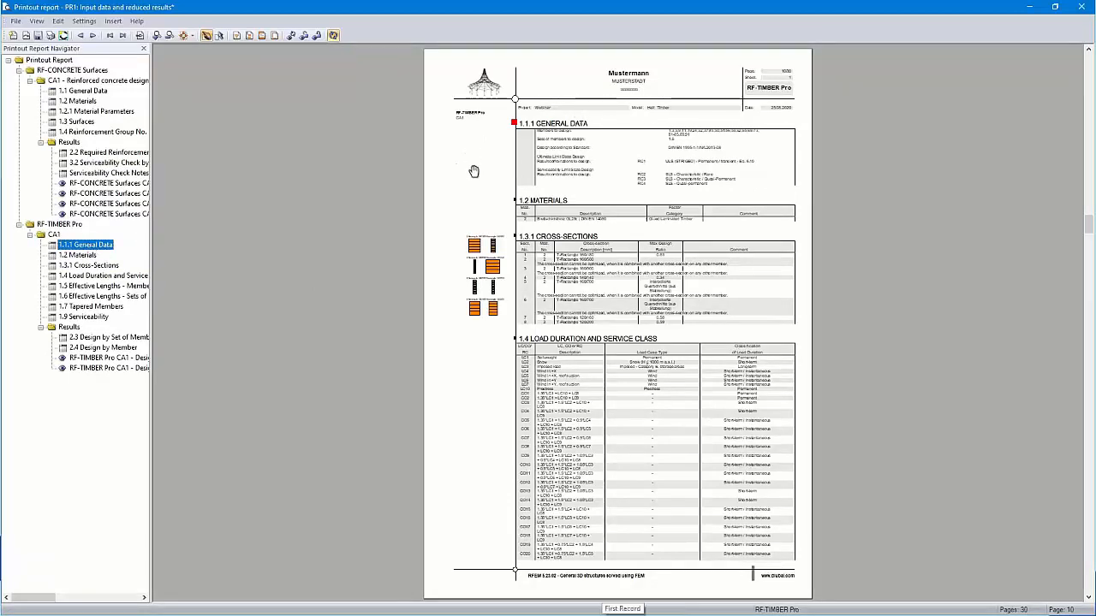
ctrl+scroll(477, 177, up, 1)
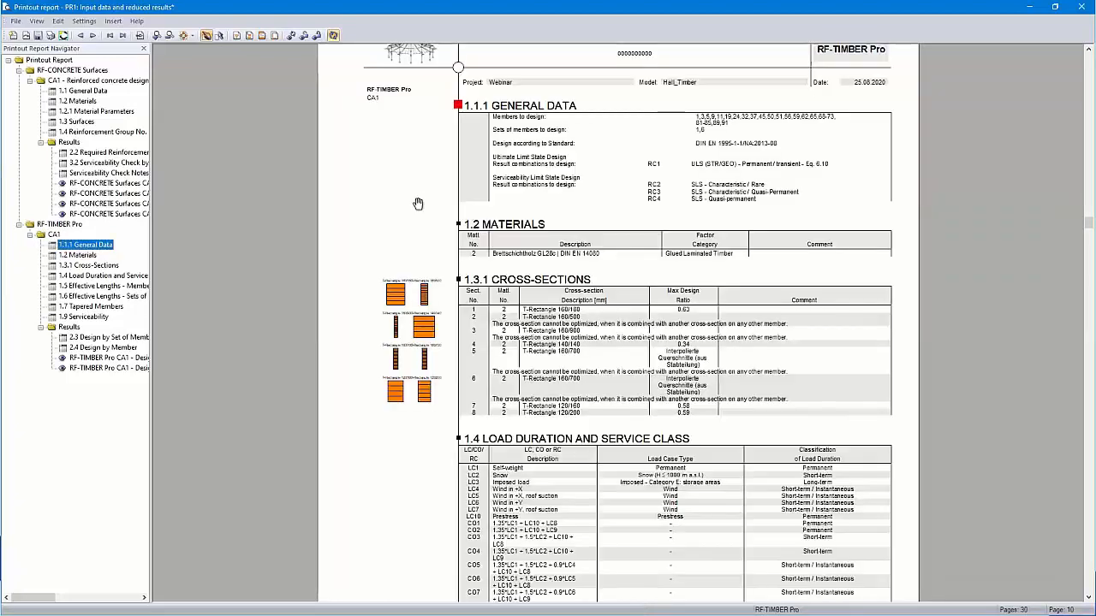
right_click(86, 248)
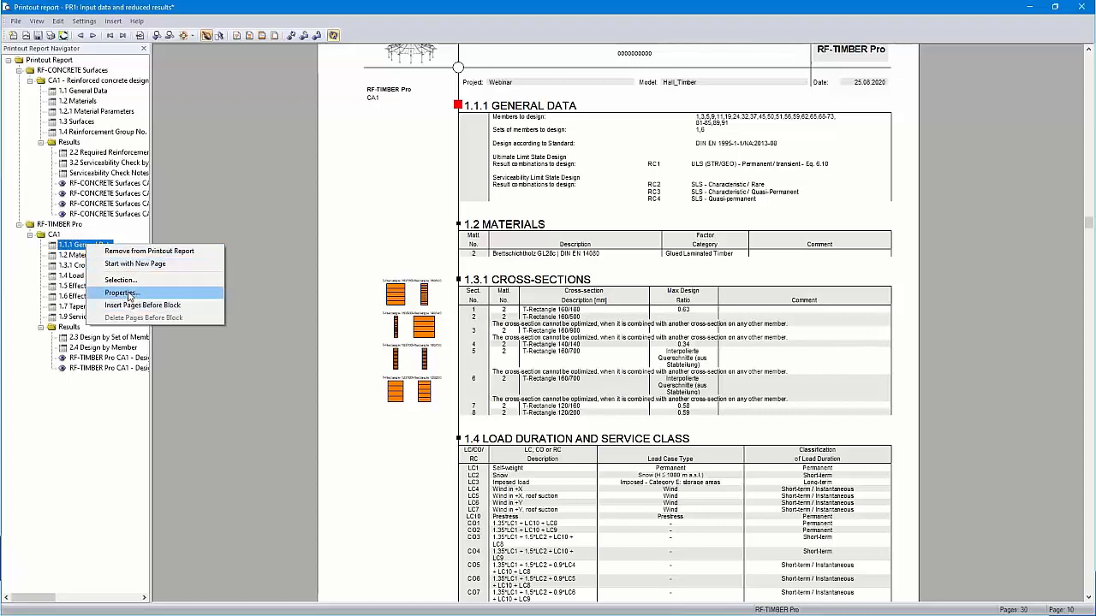
click(121, 293)
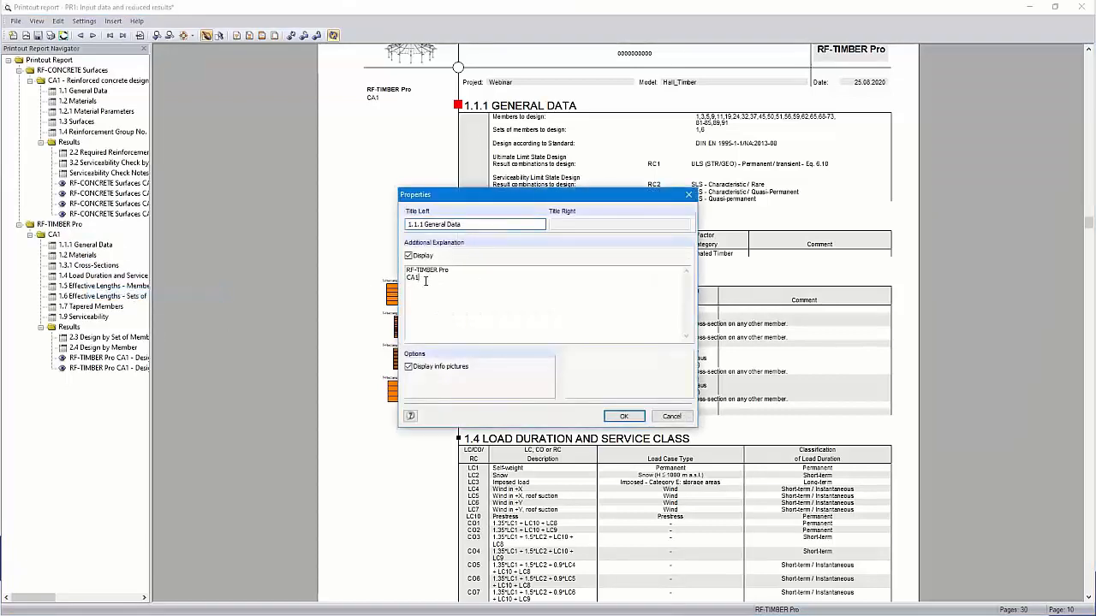
click(470, 282)
text(Design notes:)
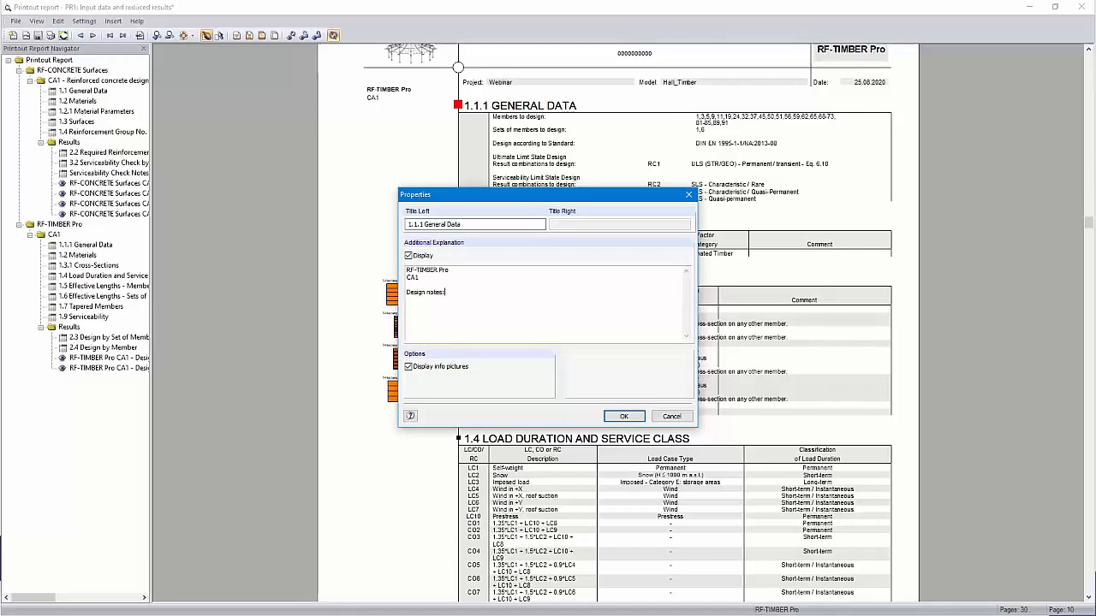
key(Return)
key(Return)
click(624, 416)
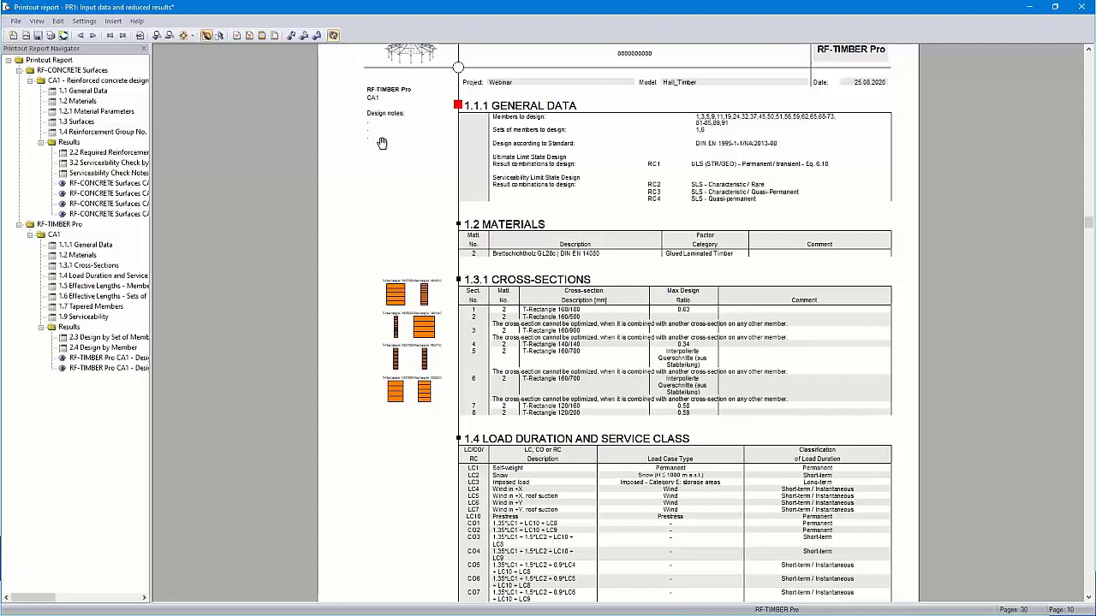
- Load the header "2 - Dlubal" from the header library as the printout report's header default
scroll(614, 380, up, 2)
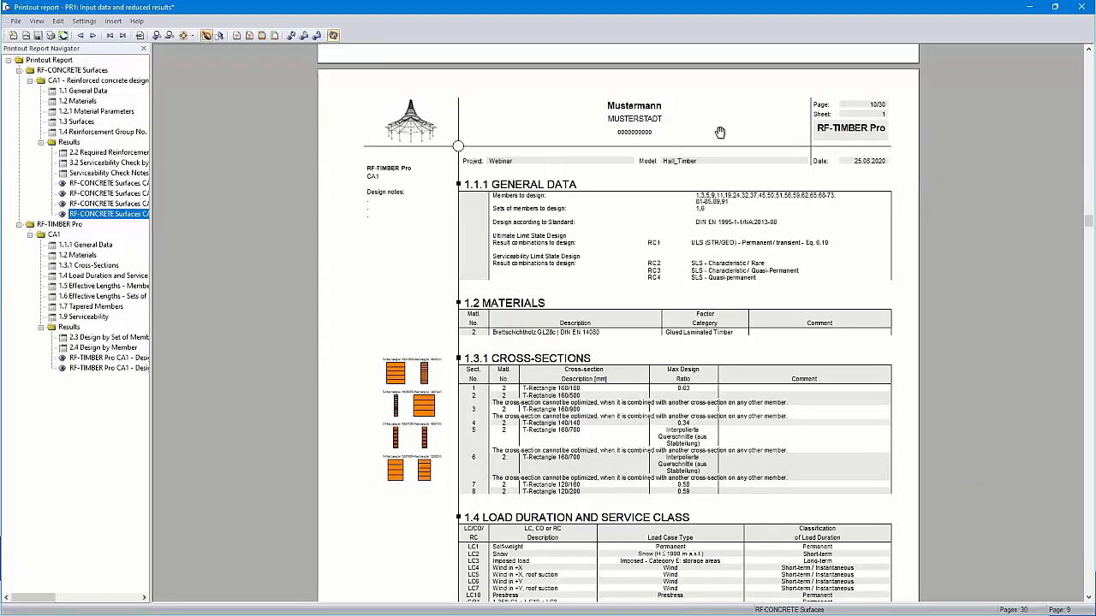
click(262, 36)
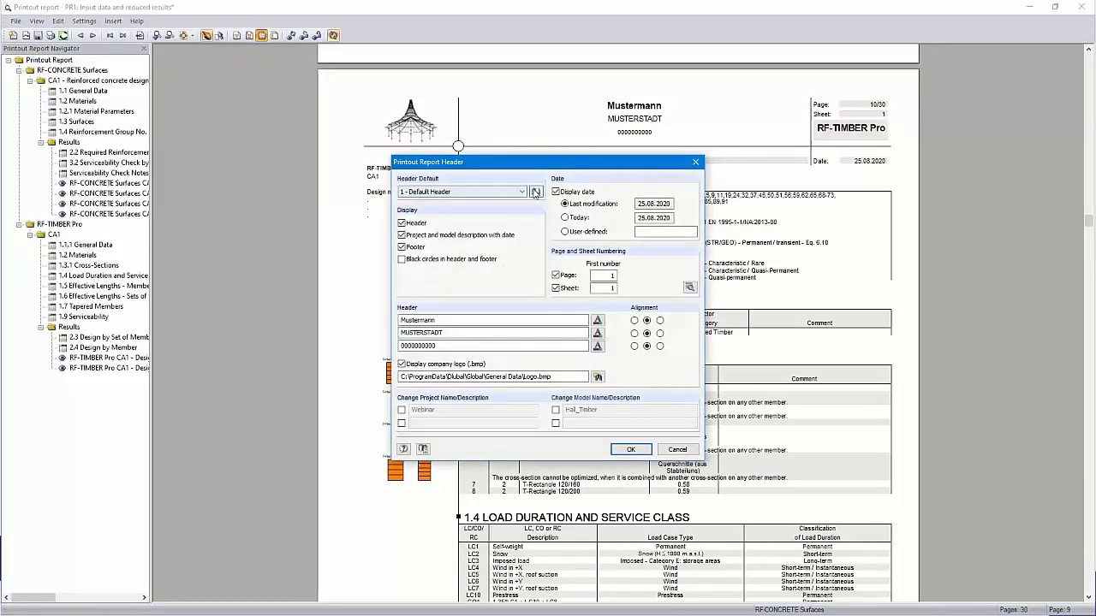
click(535, 193)
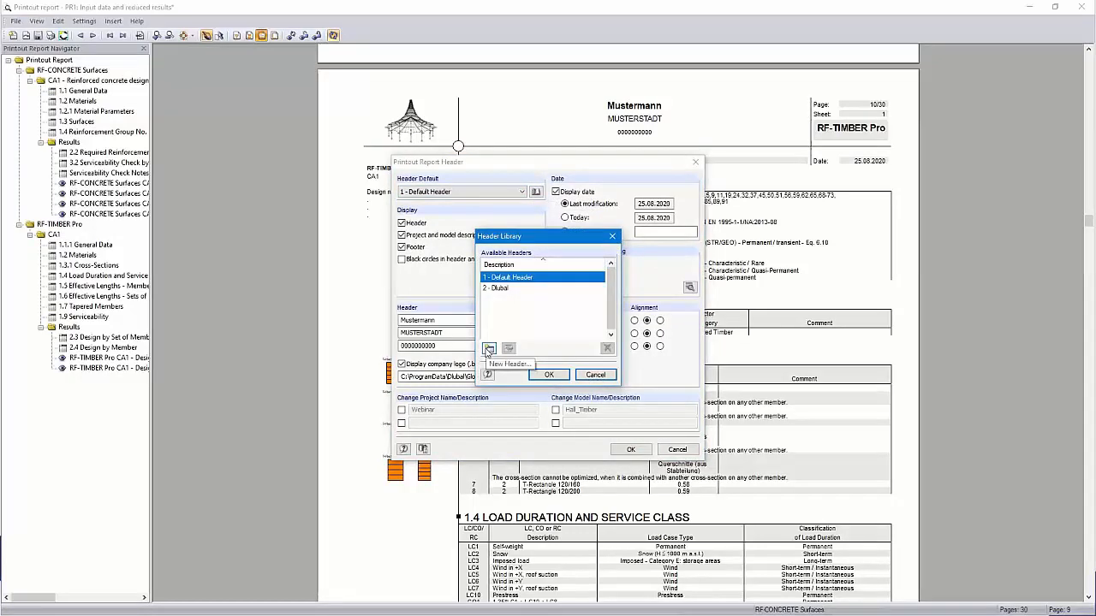
click(501, 288)
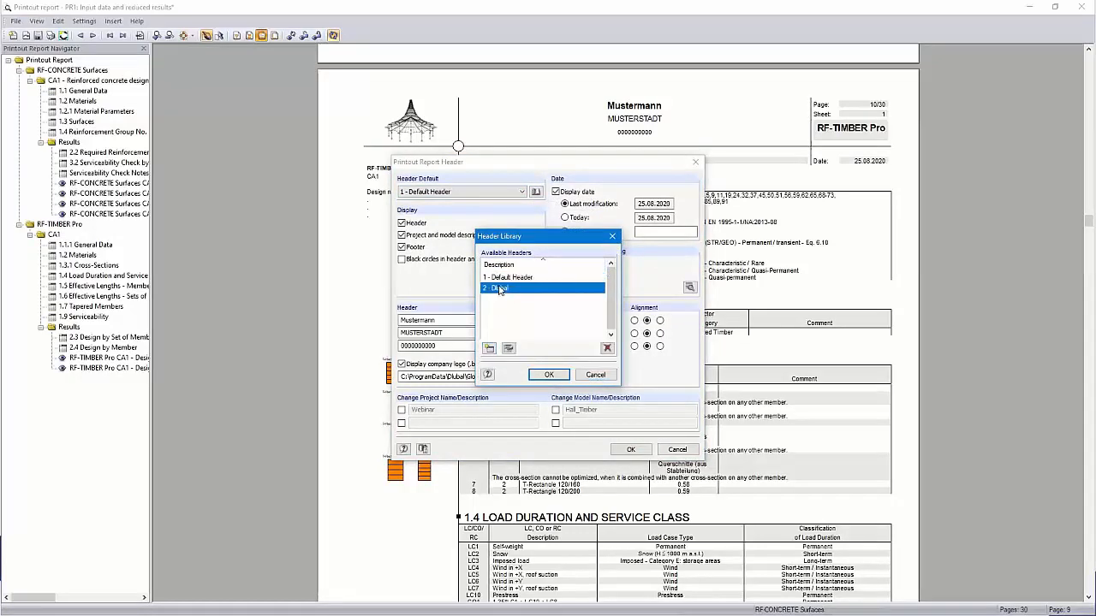
click(548, 375)
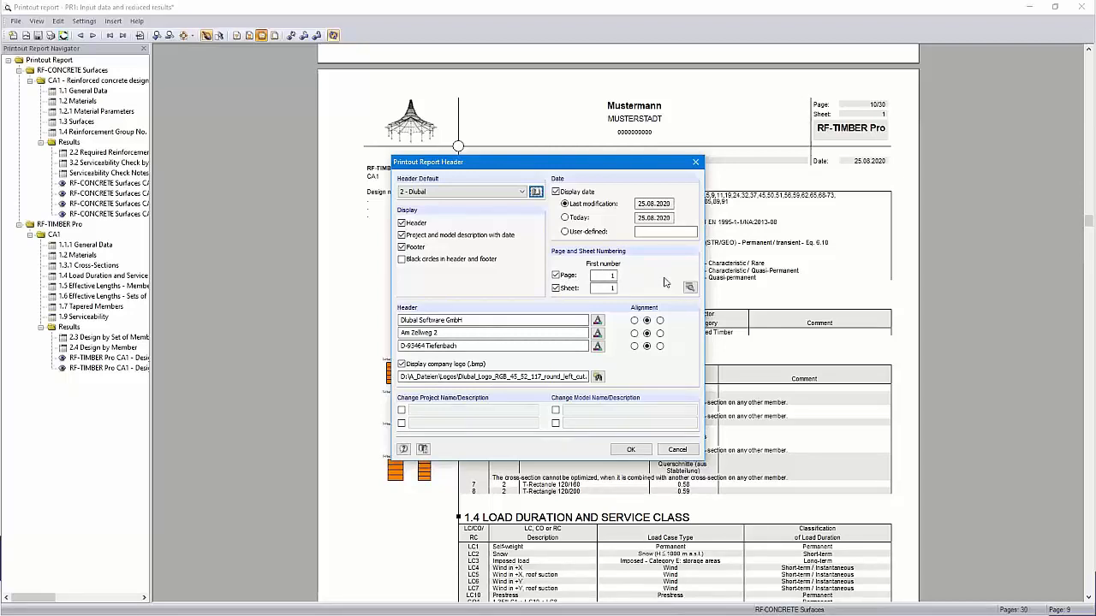
- Try the page number prefix in the page and sheet numbering, switch it off again, and apply the report header
click(689, 289)
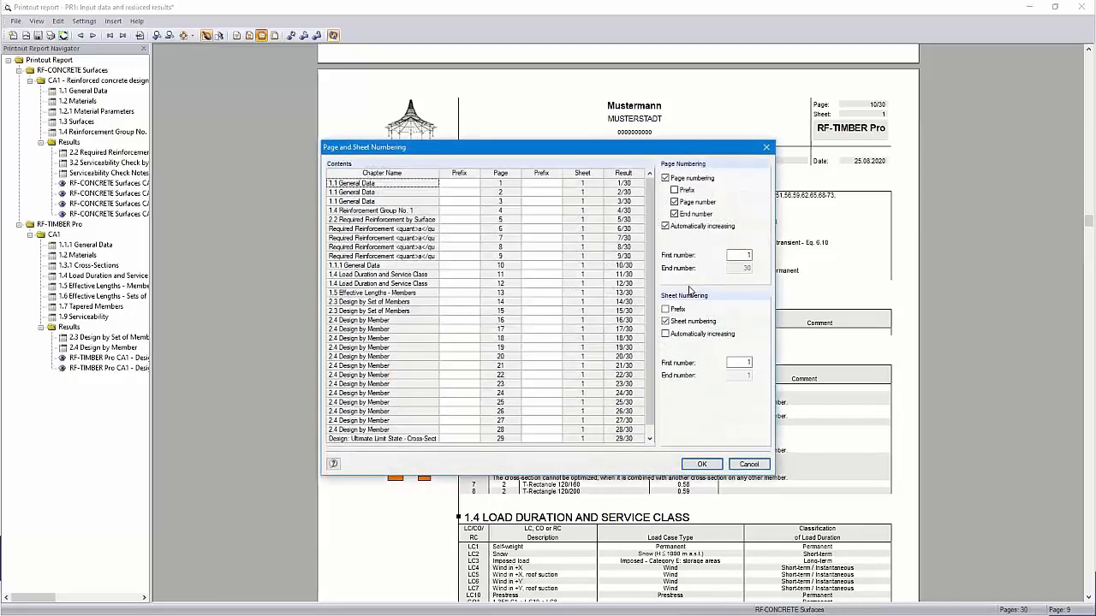
click(674, 190)
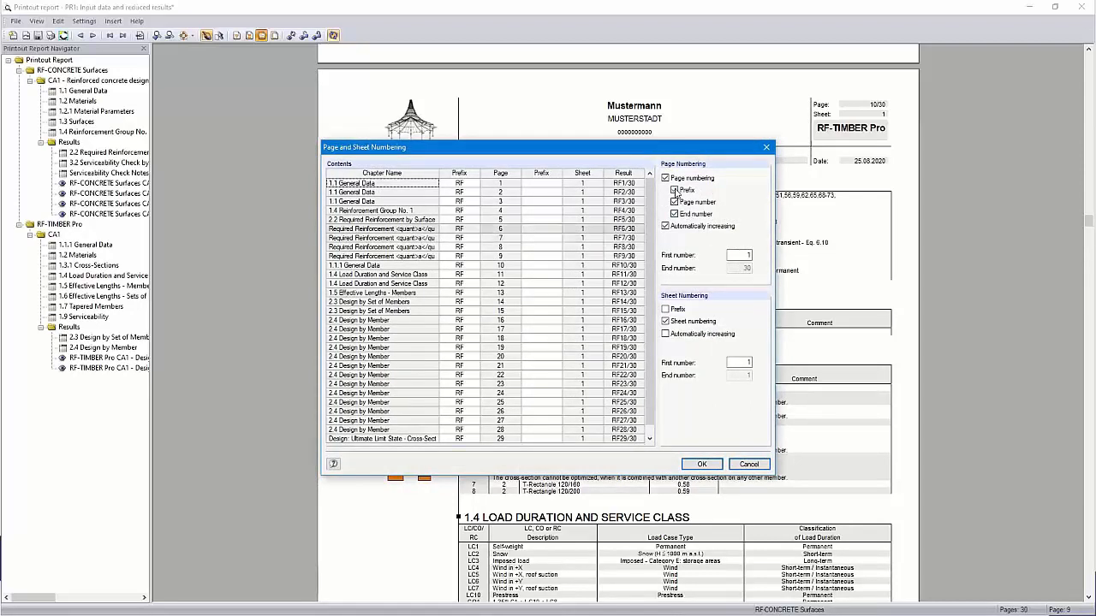
click(674, 190)
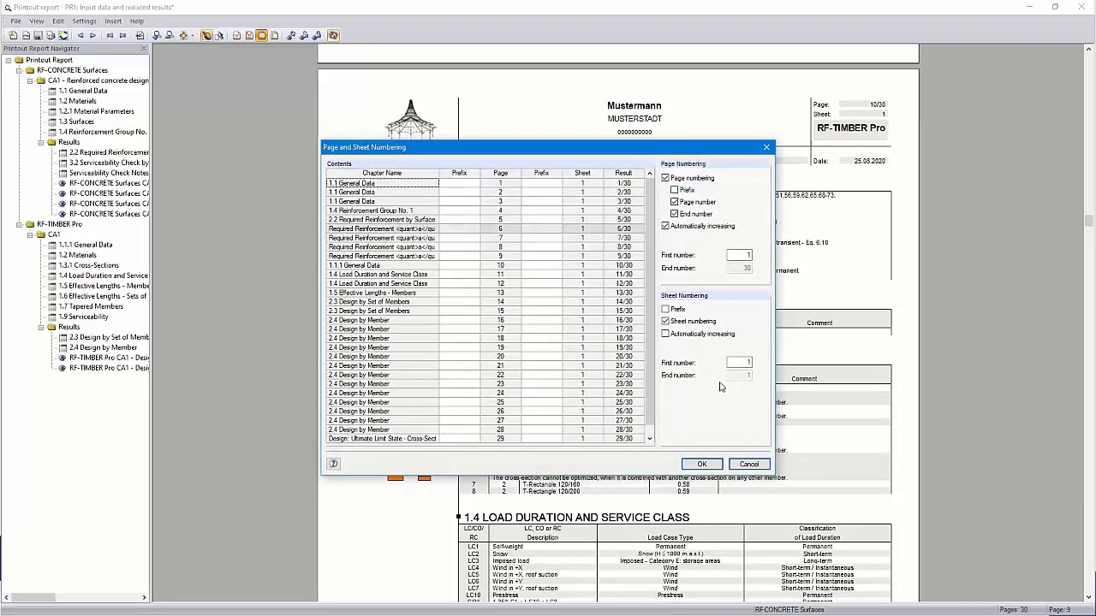
click(700, 465)
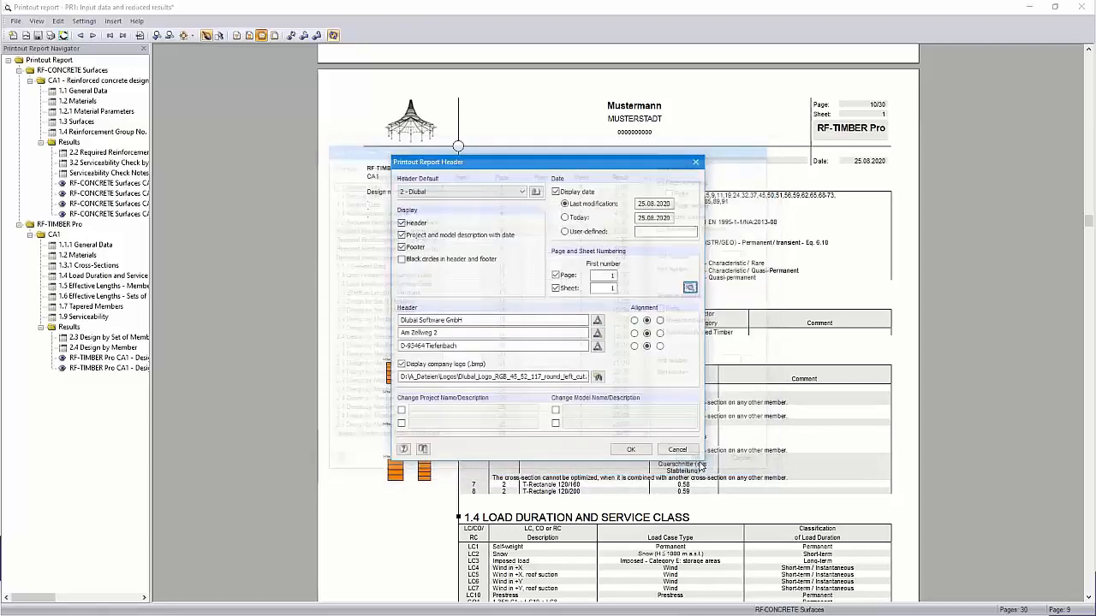
click(628, 447)
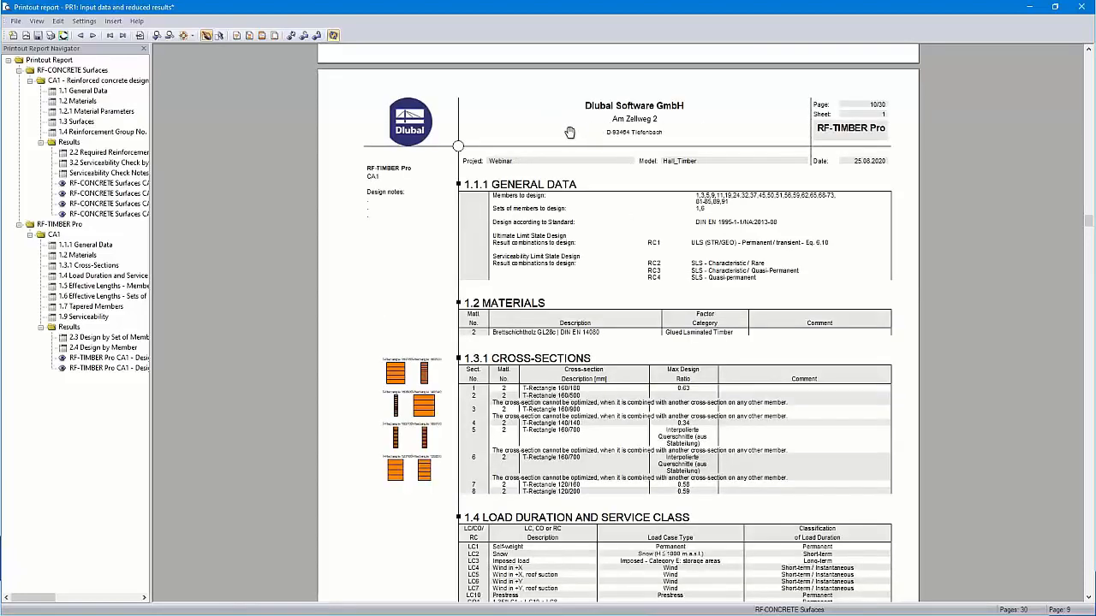
- Fill in the cover sheet's project as New Storage Building with its address, and enter the client's name and address
click(248, 37)
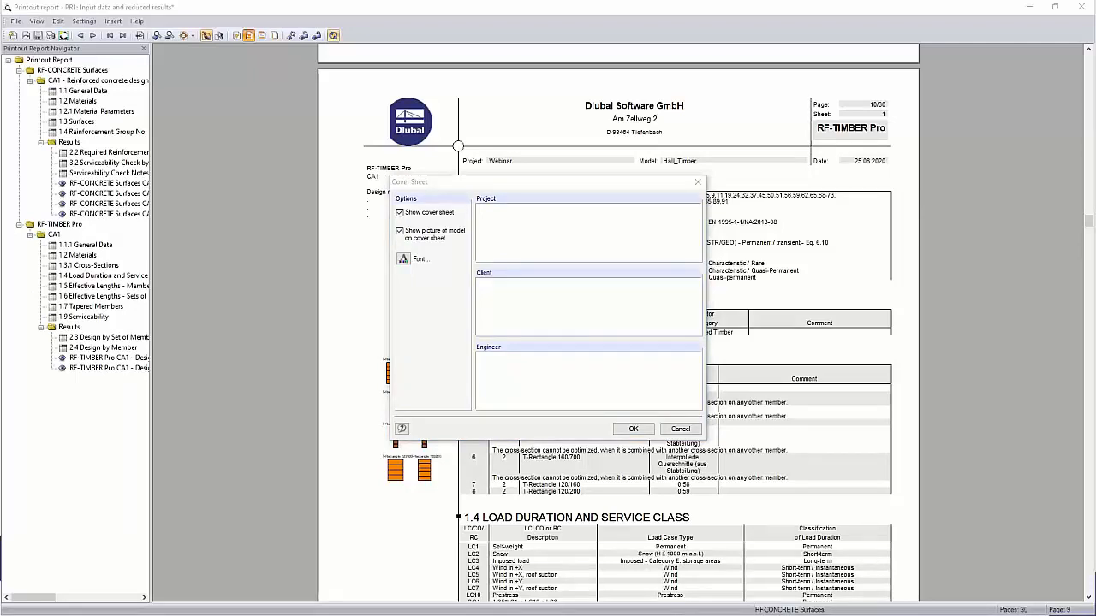
click(547, 215)
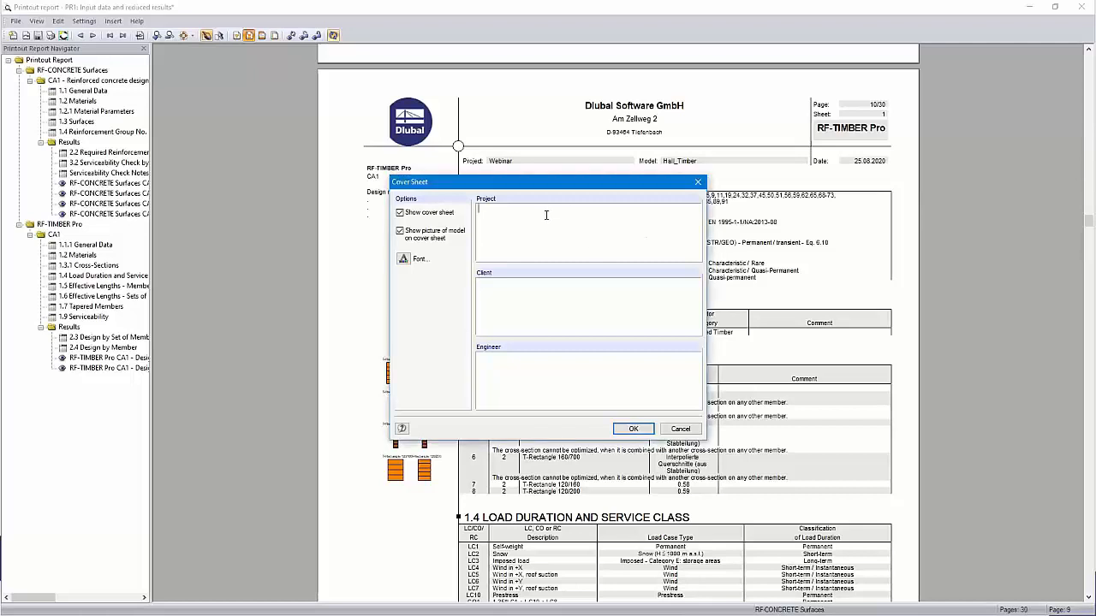
text(New Storage Building 123 Main St Anytown NY 12345)
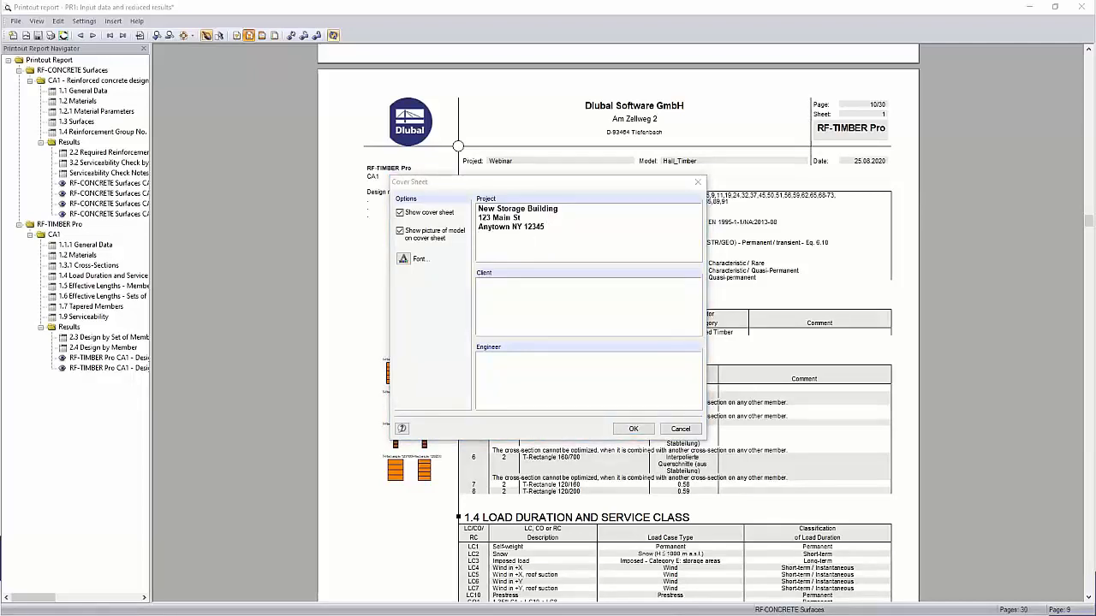
click(512, 301)
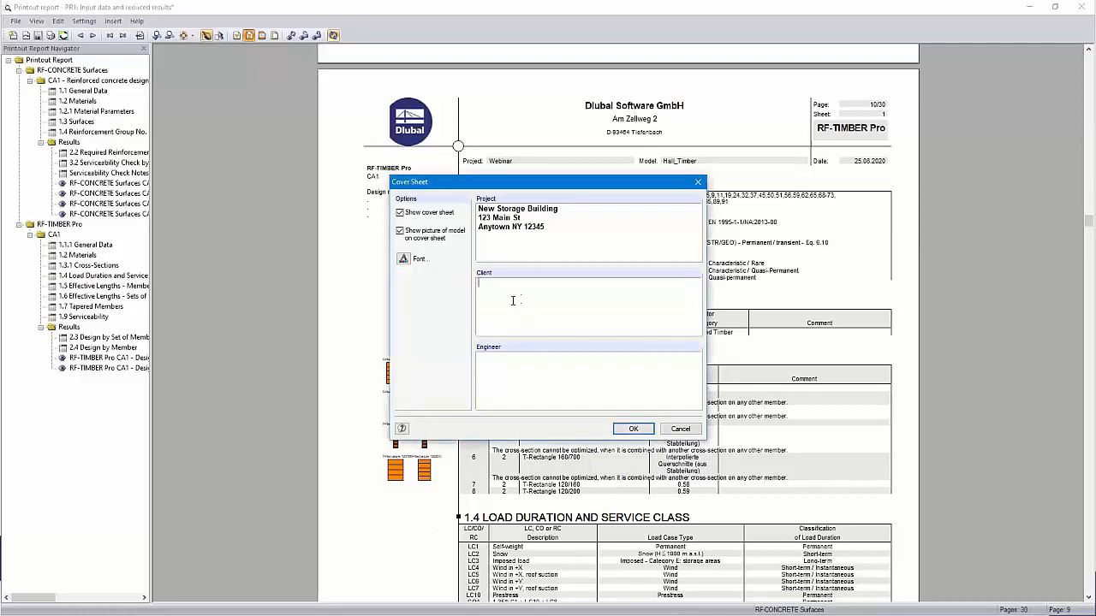
text(Mr. John Doe 123 Main St Anytown NY 12345)
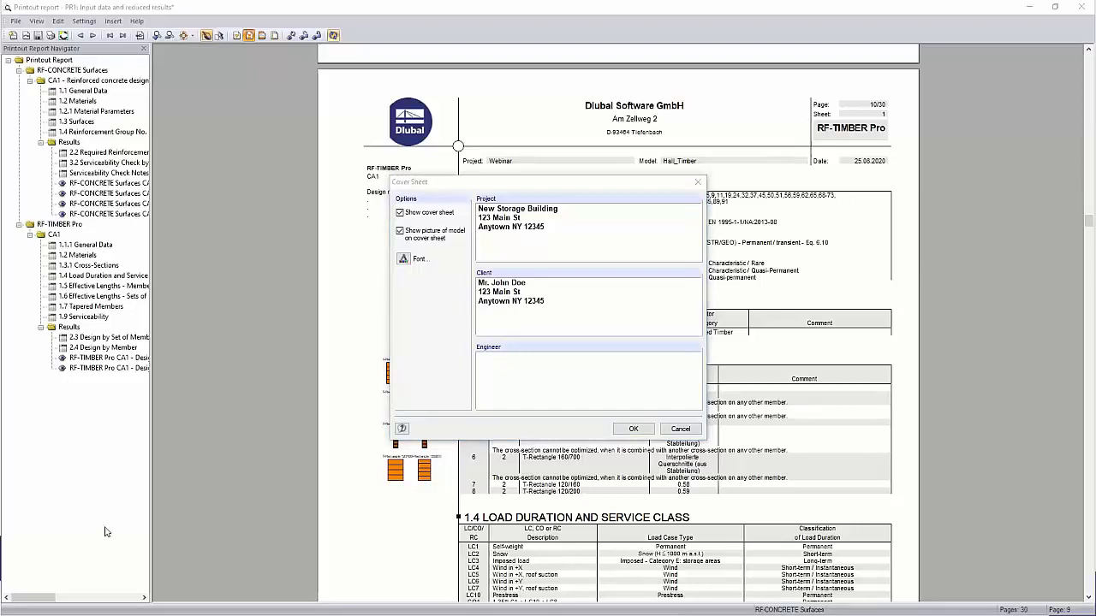
- Enter the engineer's name and Dlubal Software GmbH on the cover sheet, apply it, and view the whole cover page
click(496, 379)
text(Dipl.-Ing. (FH) Andreas Hörold Dlubal Software GmbH)
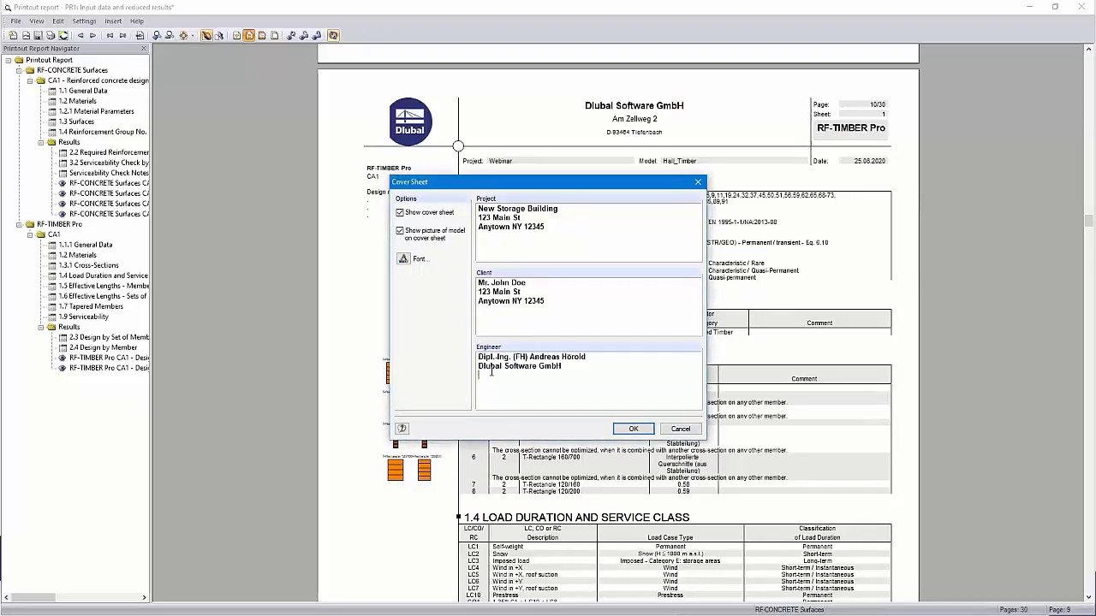
click(632, 429)
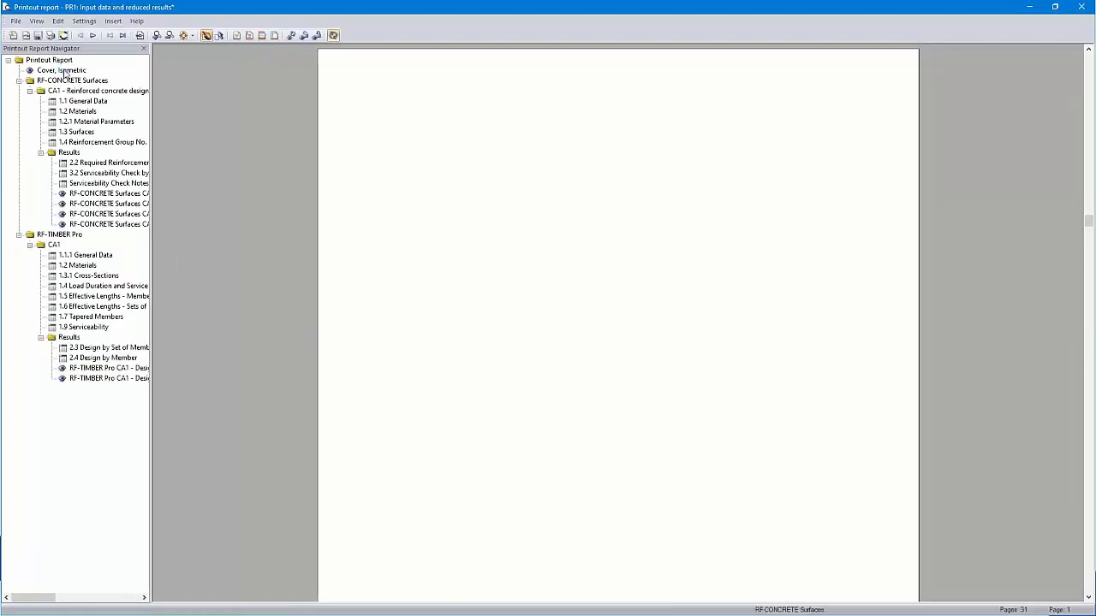
click(65, 72)
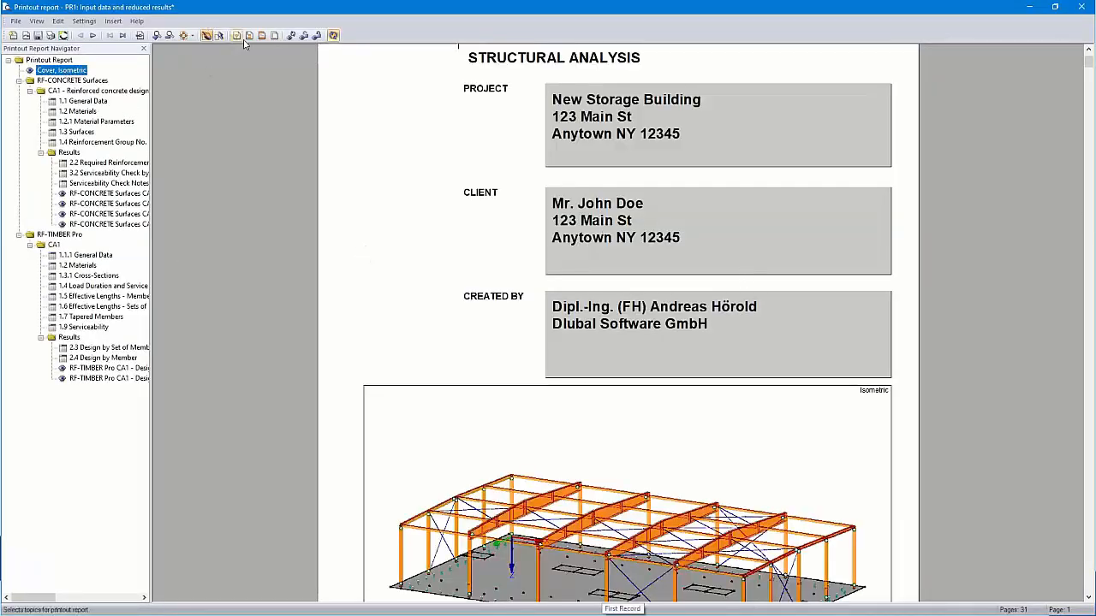
click(185, 37)
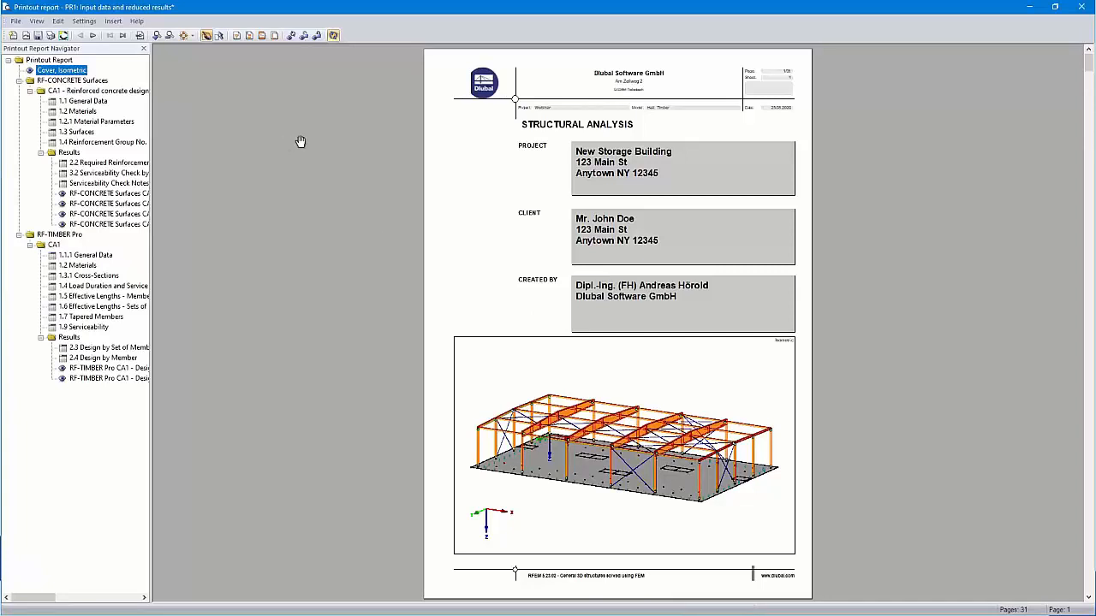
- Insert a text block titled "Prelinary notes" with the copied building description as its content, and show it in the report
click(112, 21)
click(112, 21)
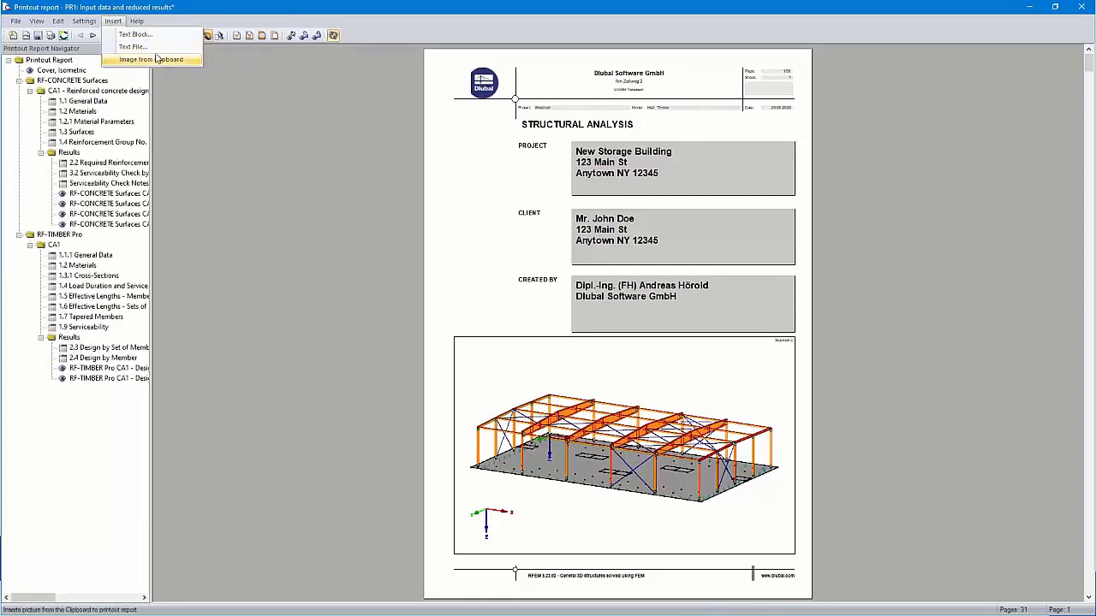
click(135, 35)
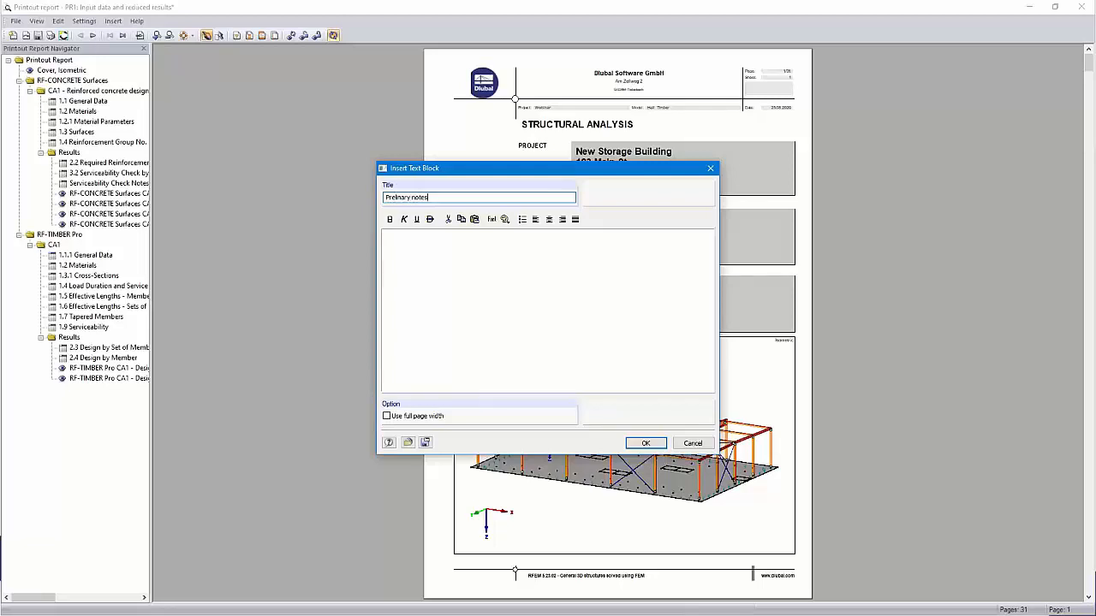
key(alt+Tab)
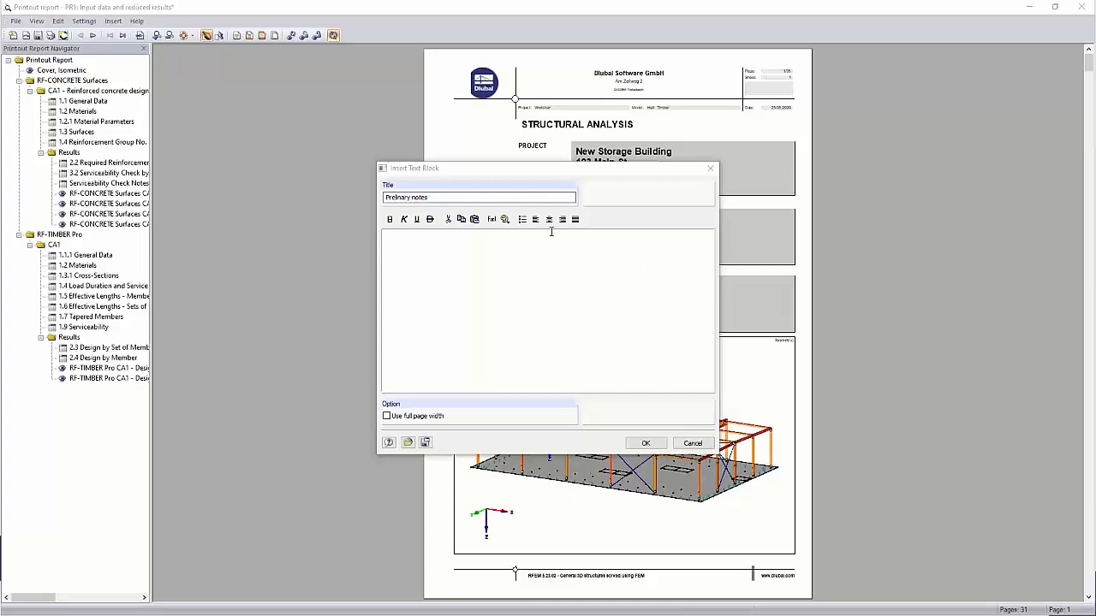
click(492, 240)
key(ctrl+v)
scroll(511, 285, up, 5)
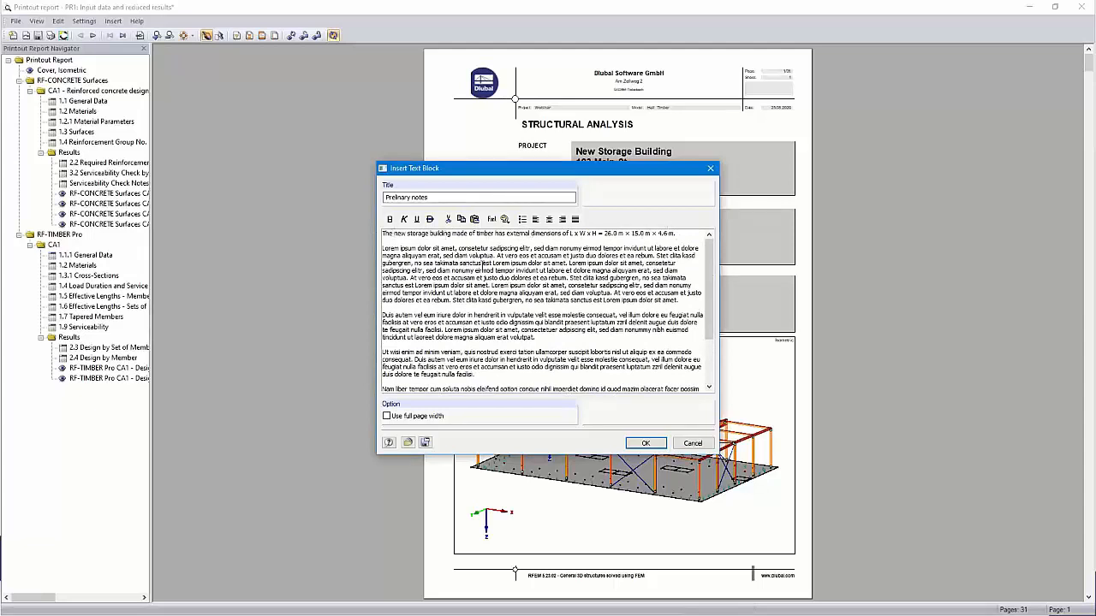
click(645, 442)
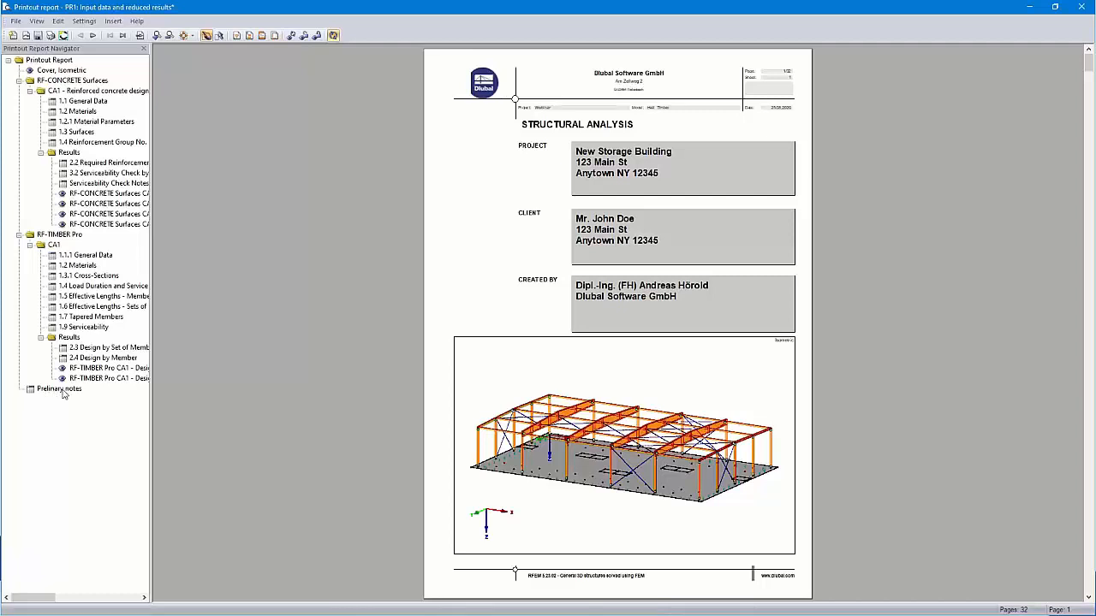
click(62, 390)
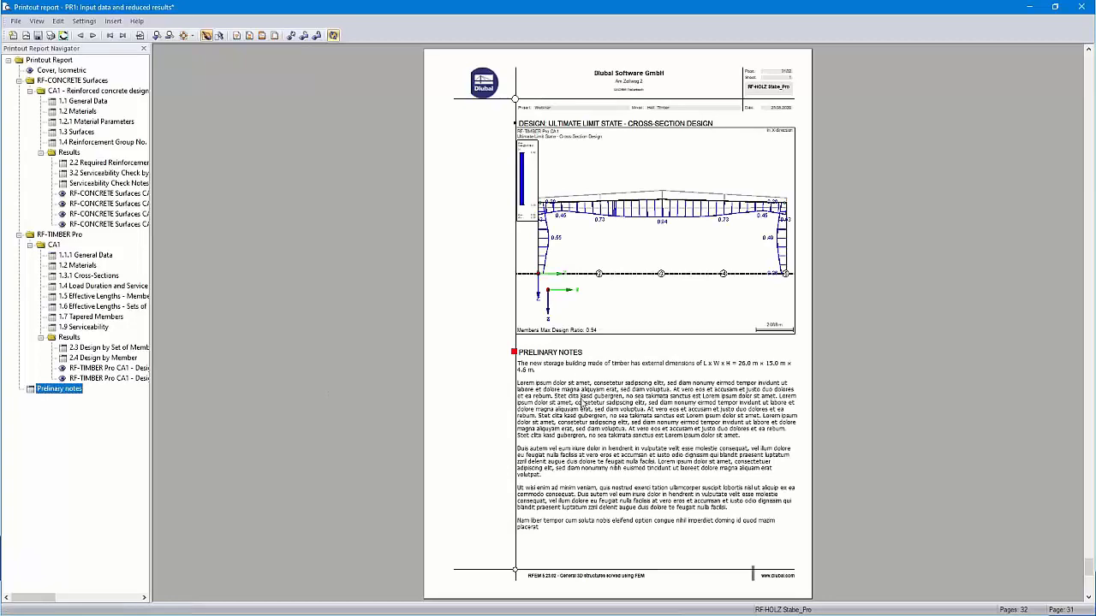
scroll(590, 412, down, 8)
scroll(592, 416, up, 7)
- Switch to the Dlubal website in the browser and open the Geo-Zone Tool for snow, wind and seismic zone maps
click(109, 368)
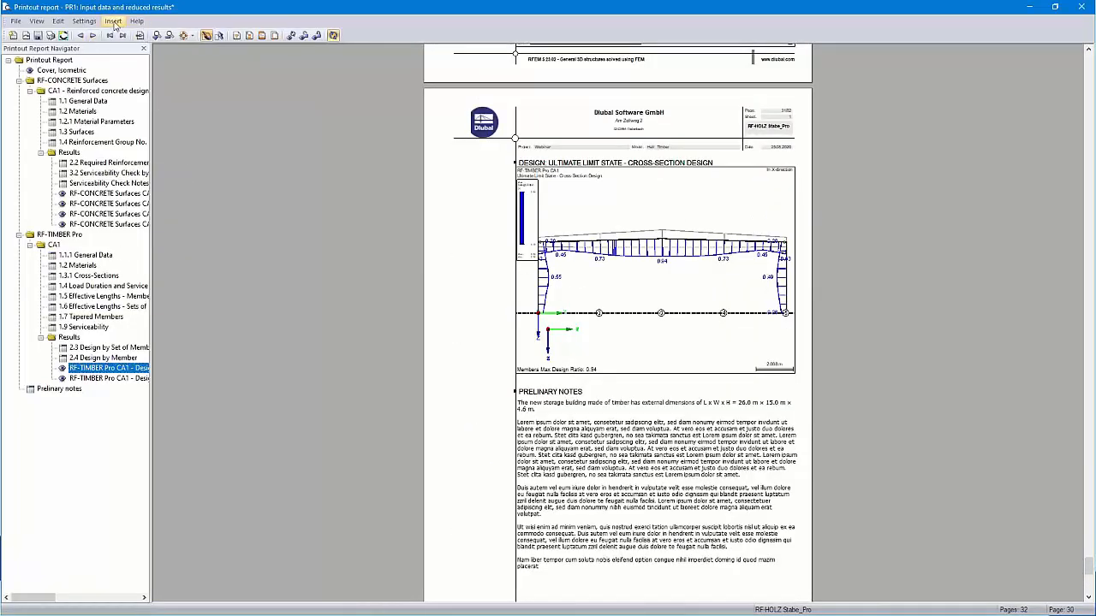
click(113, 21)
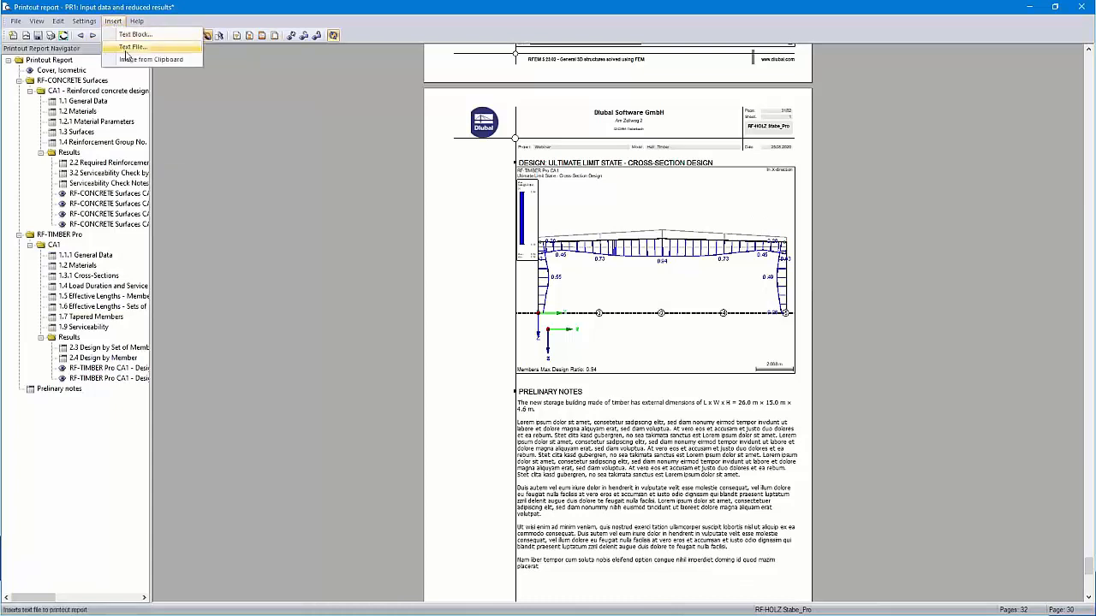
click(274, 191)
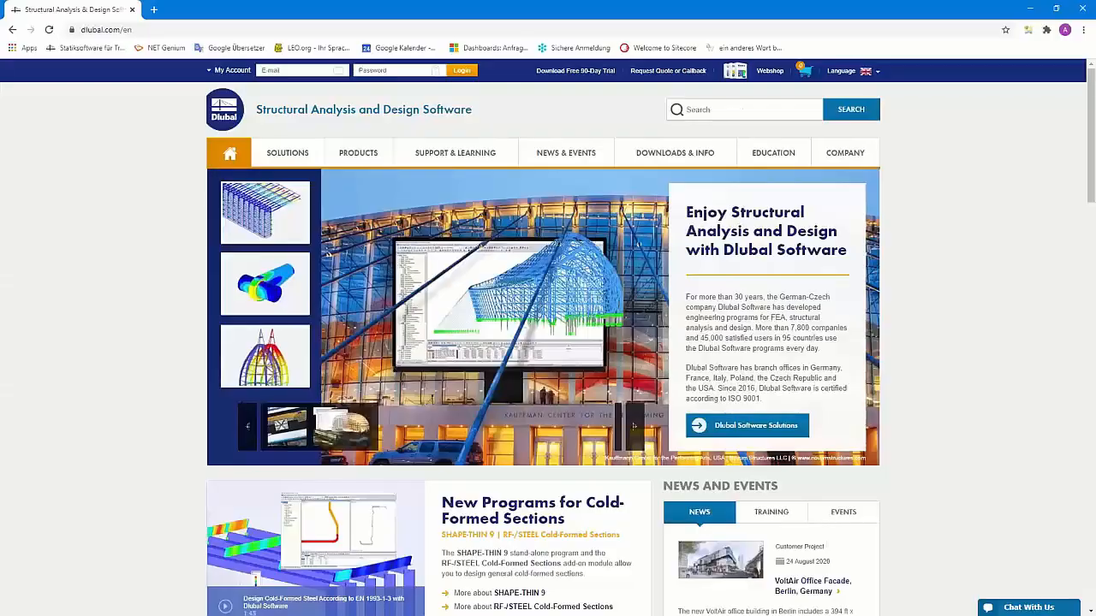
mouse_move(290, 162)
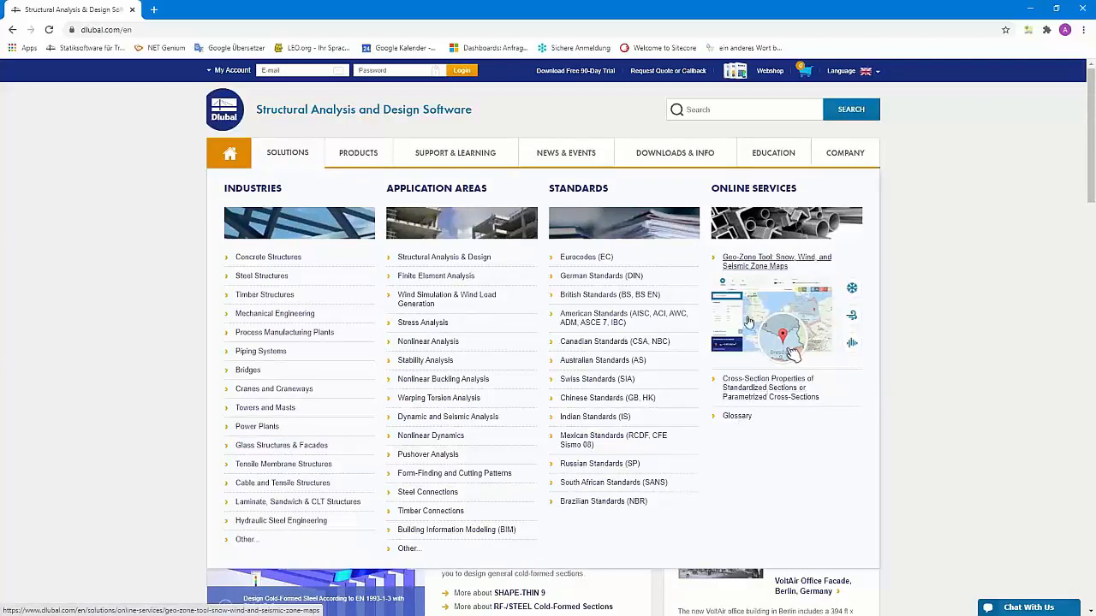
click(751, 265)
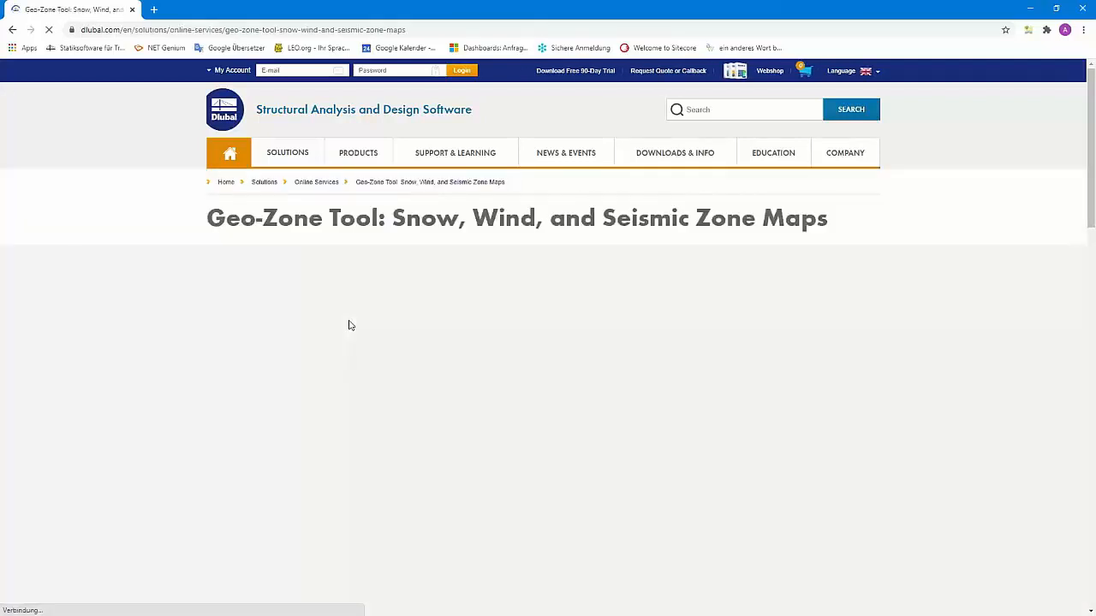
scroll(348, 323, down, 2)
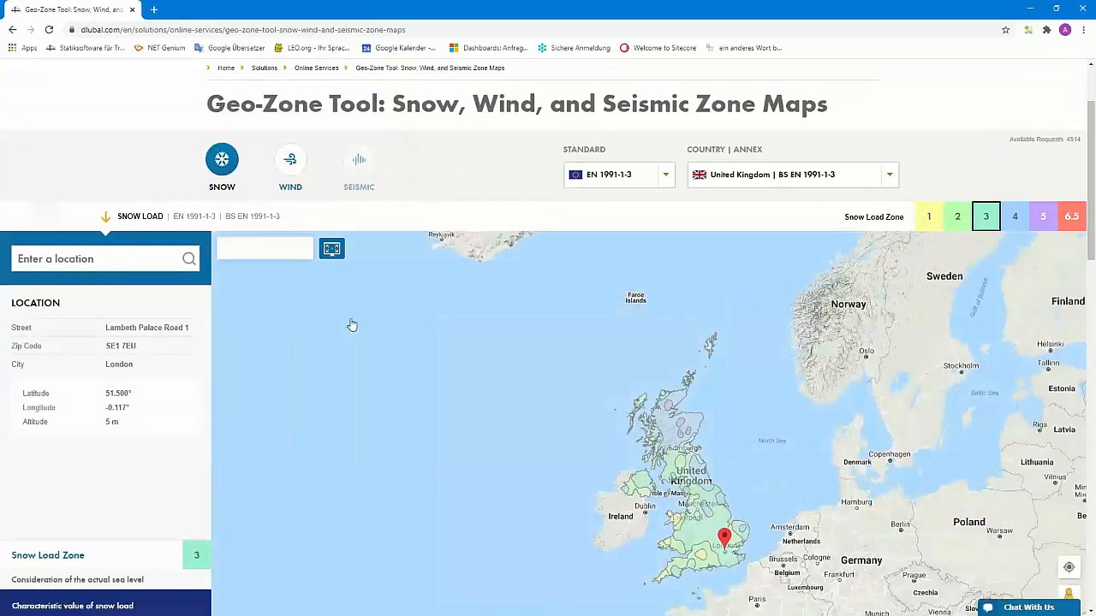
scroll(350, 325, down, 1)
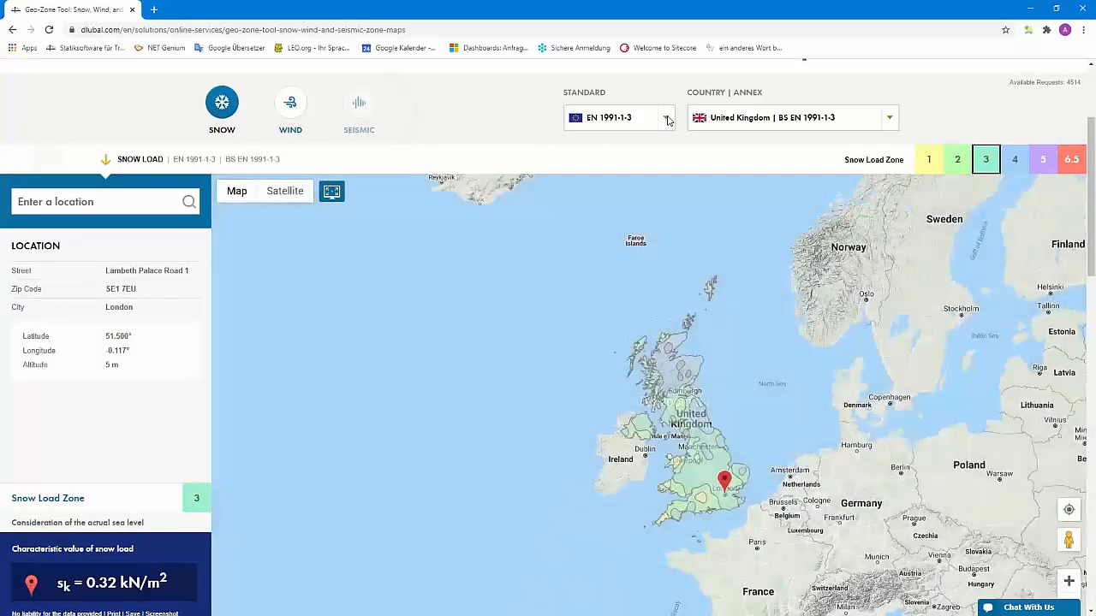
- Keep EN 1991-1-3 as the snow load standard and choose the national annex Germany | DIN EN 1991-1-3
click(667, 119)
scroll(629, 244, down, 1)
scroll(630, 243, up, 1)
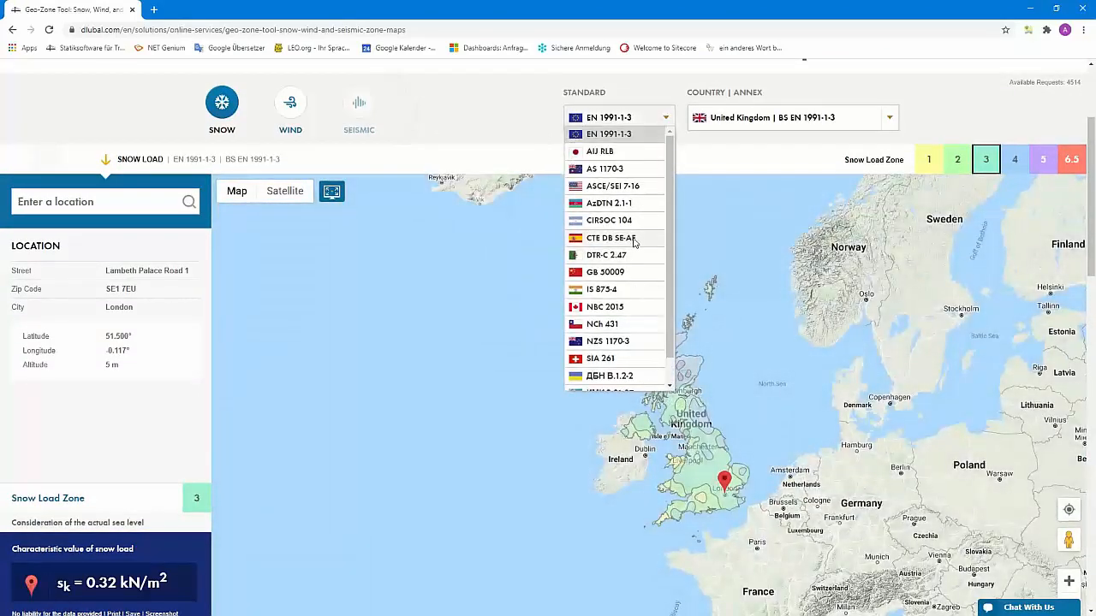
click(625, 135)
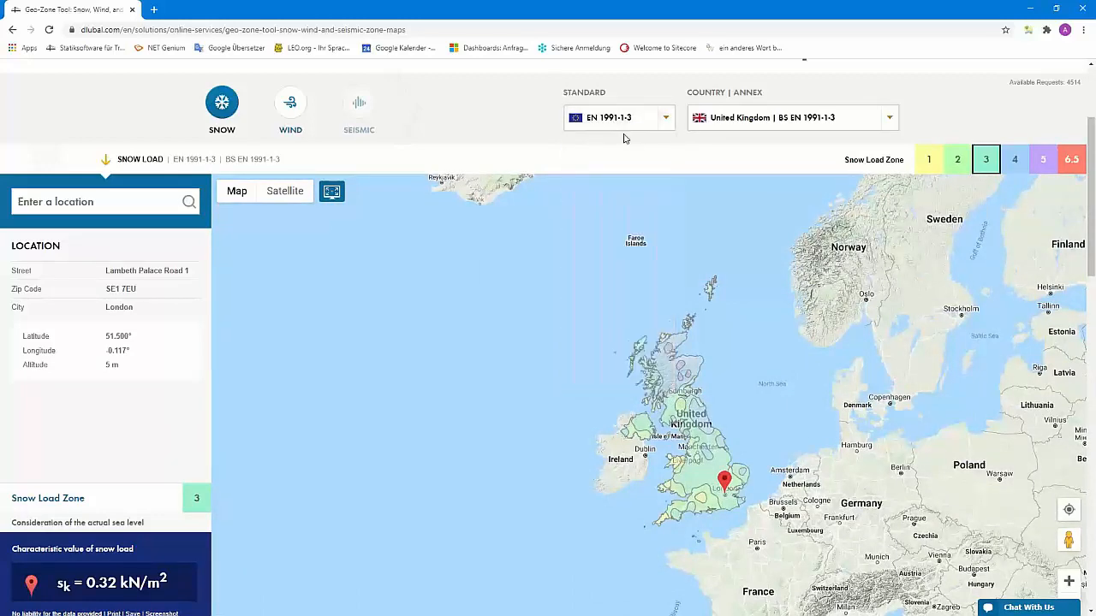
click(866, 122)
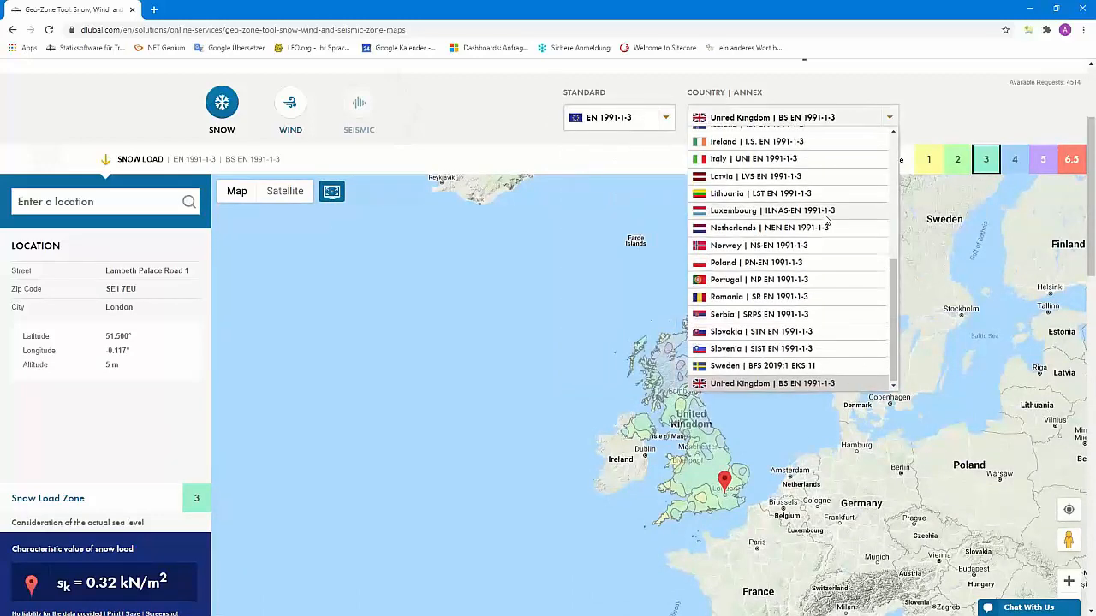
scroll(826, 221, up, 5)
scroll(824, 220, down, 3)
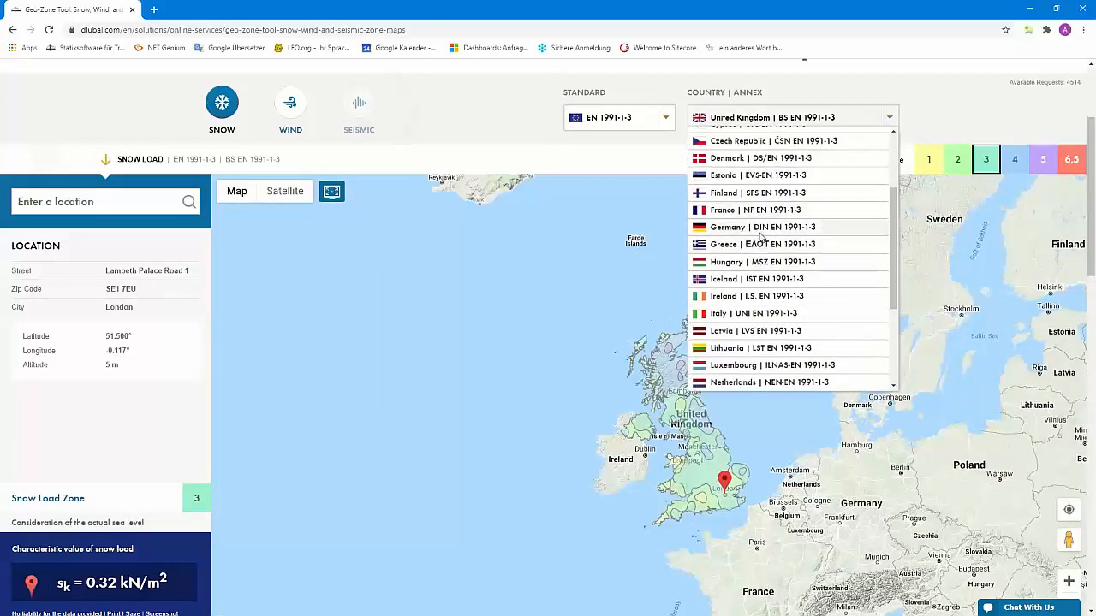
click(823, 226)
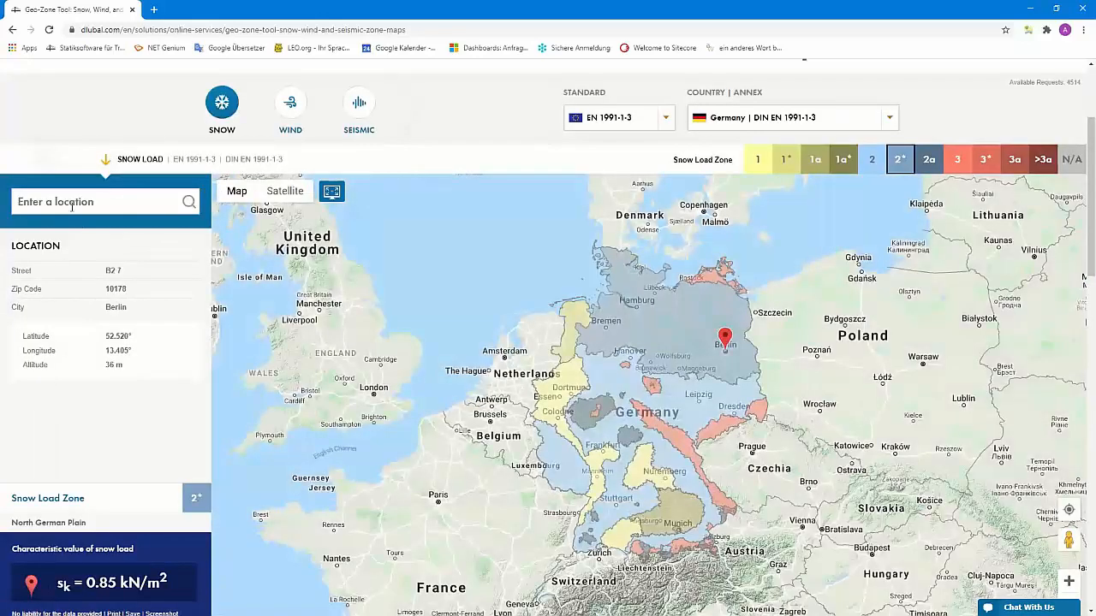
- Enter the building site's street name as the location and pick its match in Leipzig
click(69, 202)
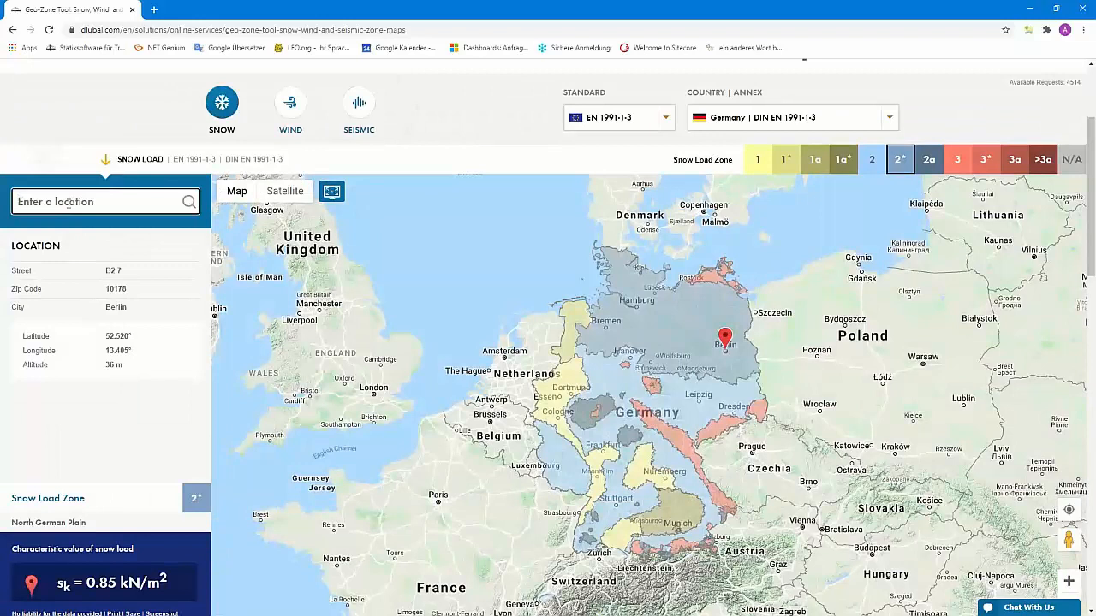
text(grimm)
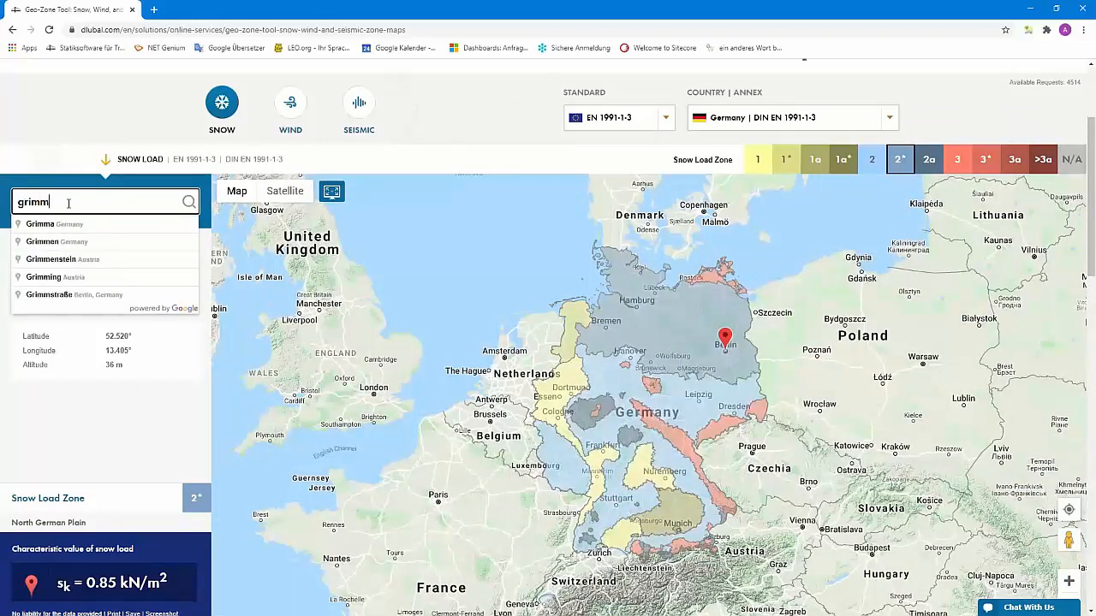
text(aisch)
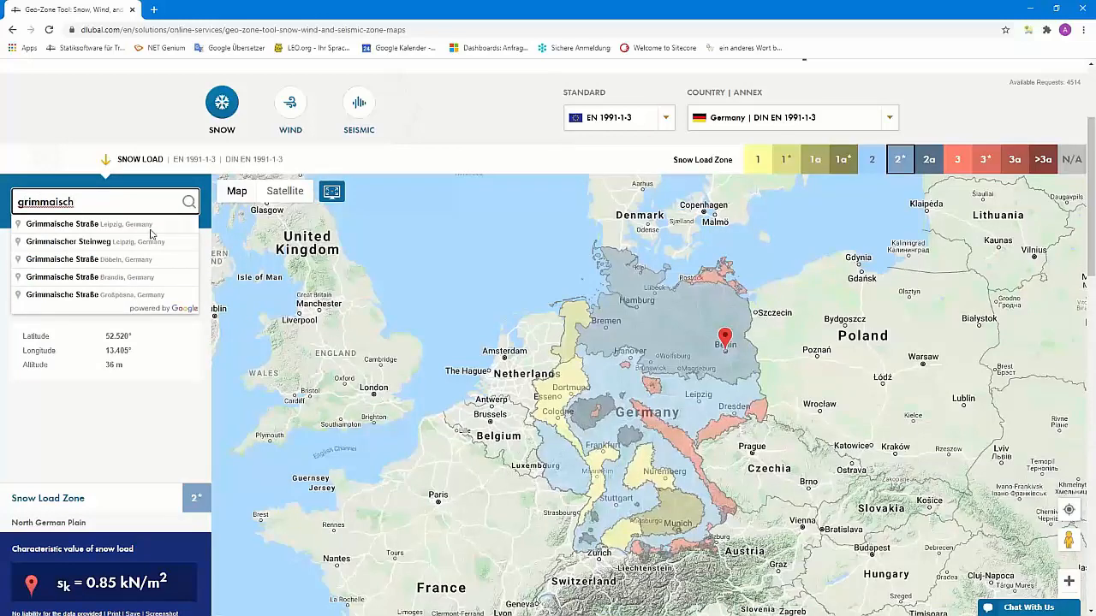
click(118, 225)
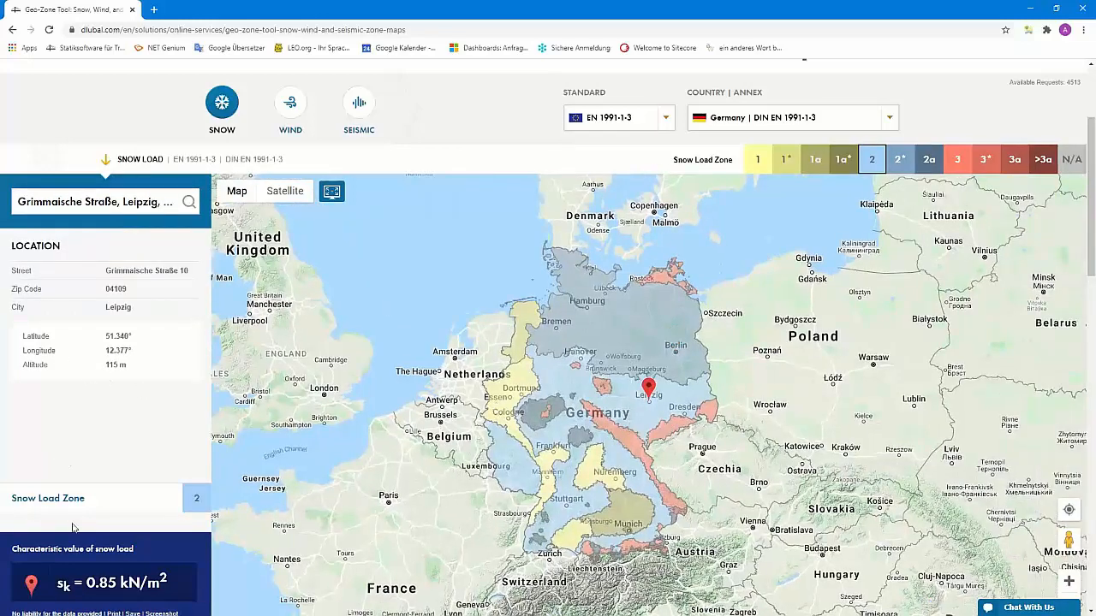
- Create a screenshot of the snow load zone result and copy the whole image to the clipboard in Snagit Editor
scroll(122, 466, down, 1)
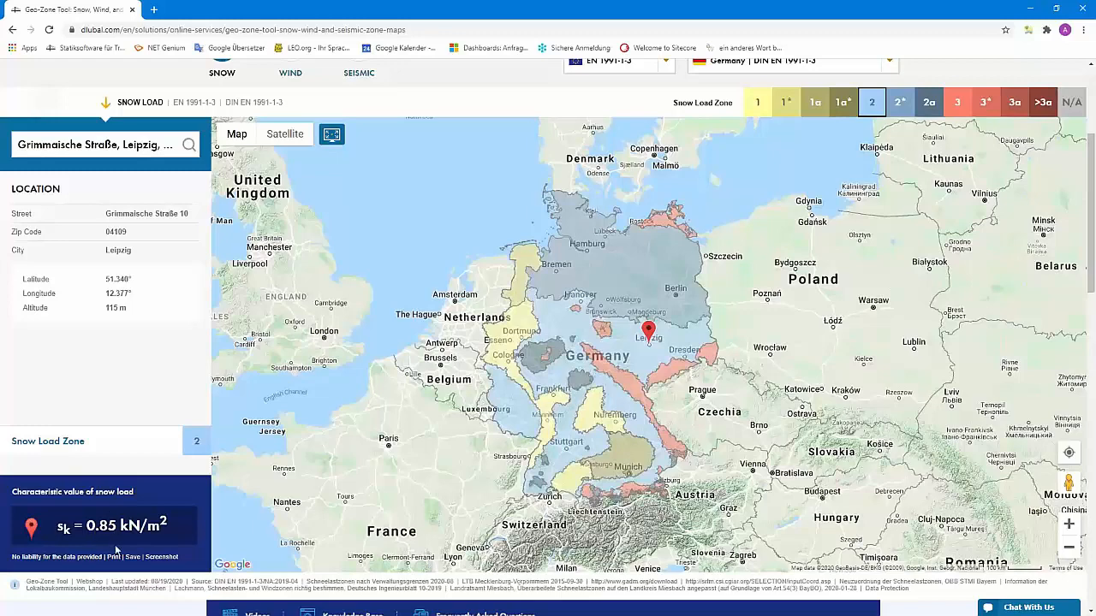
scroll(178, 537, down, 3)
scroll(153, 412, up, 2)
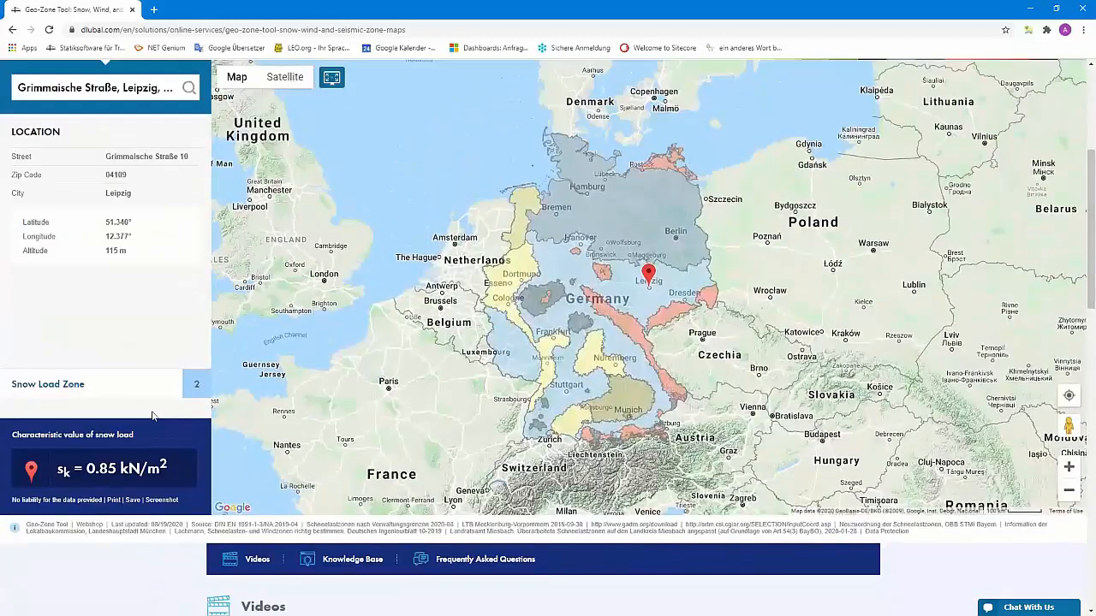
click(163, 501)
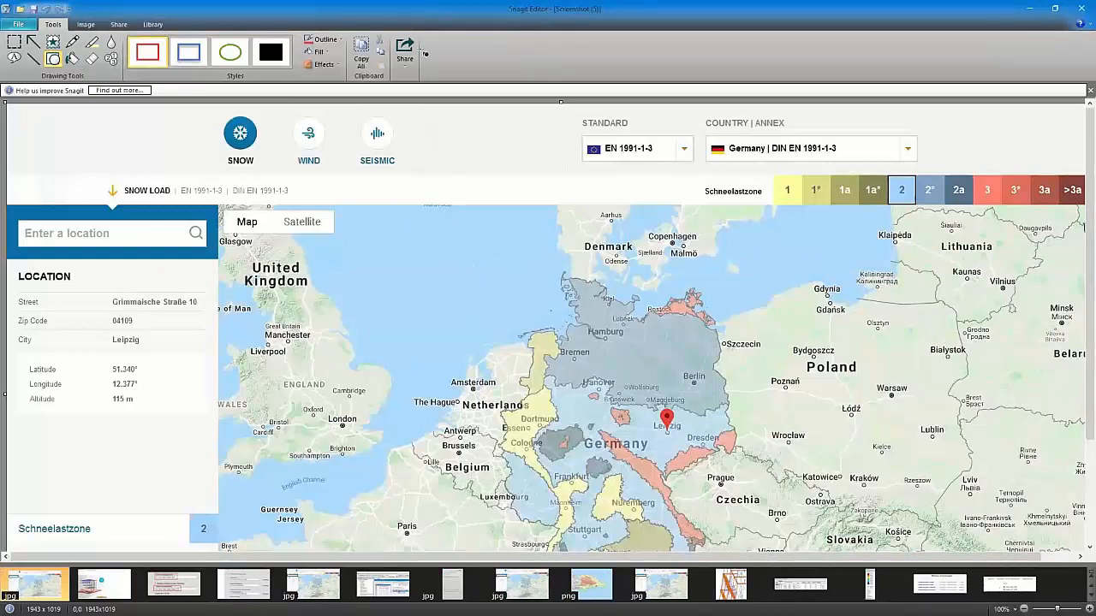
click(360, 54)
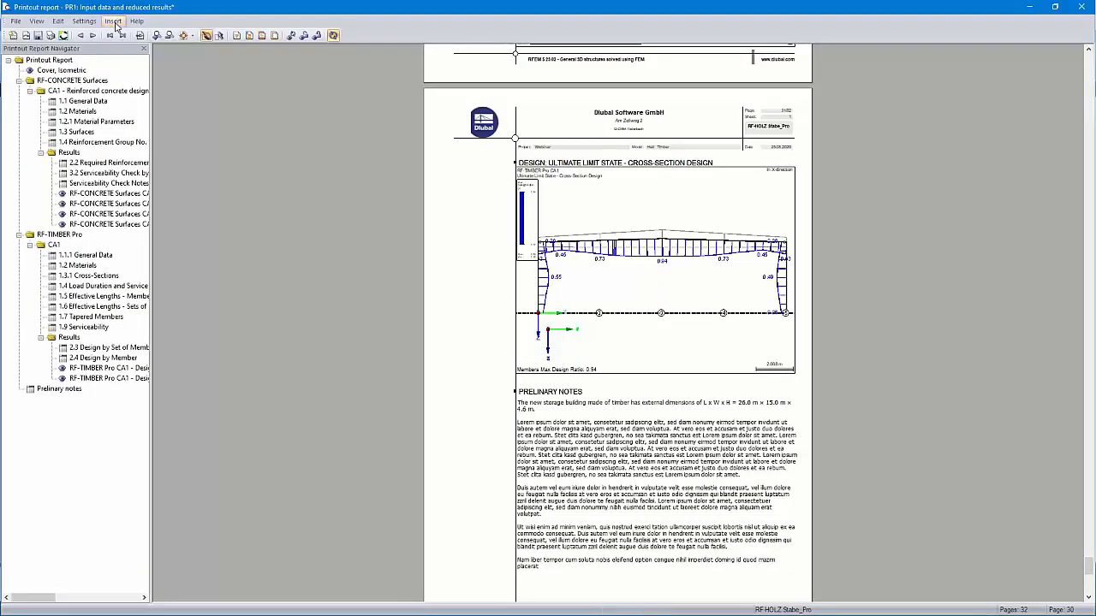
- Insert the clipboard image into the printout report with the title "Snow load zone"
click(115, 21)
click(143, 65)
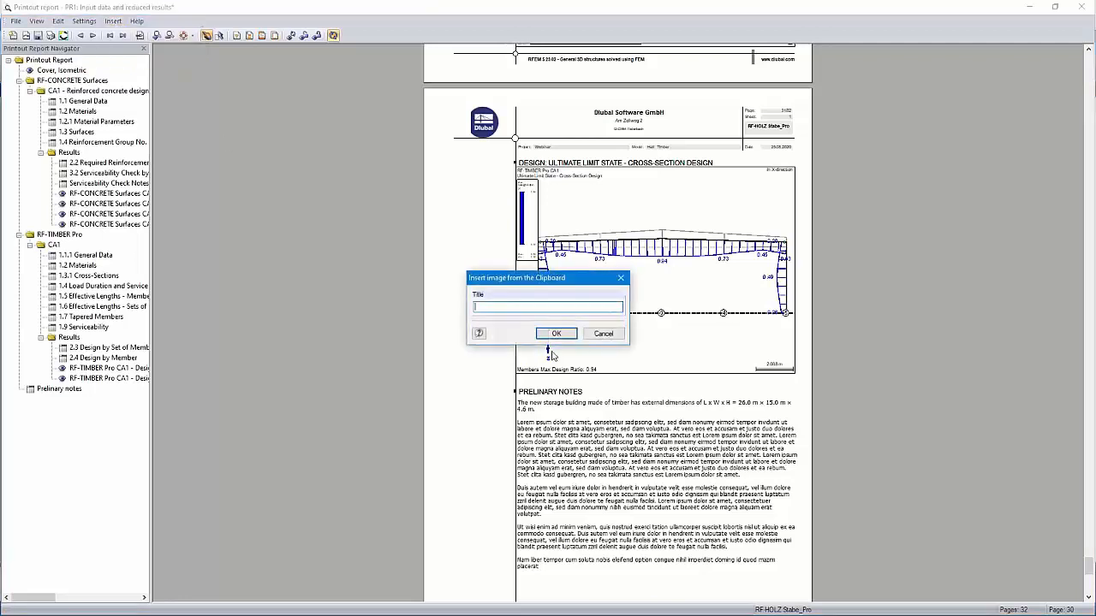
text(Snow load zo)
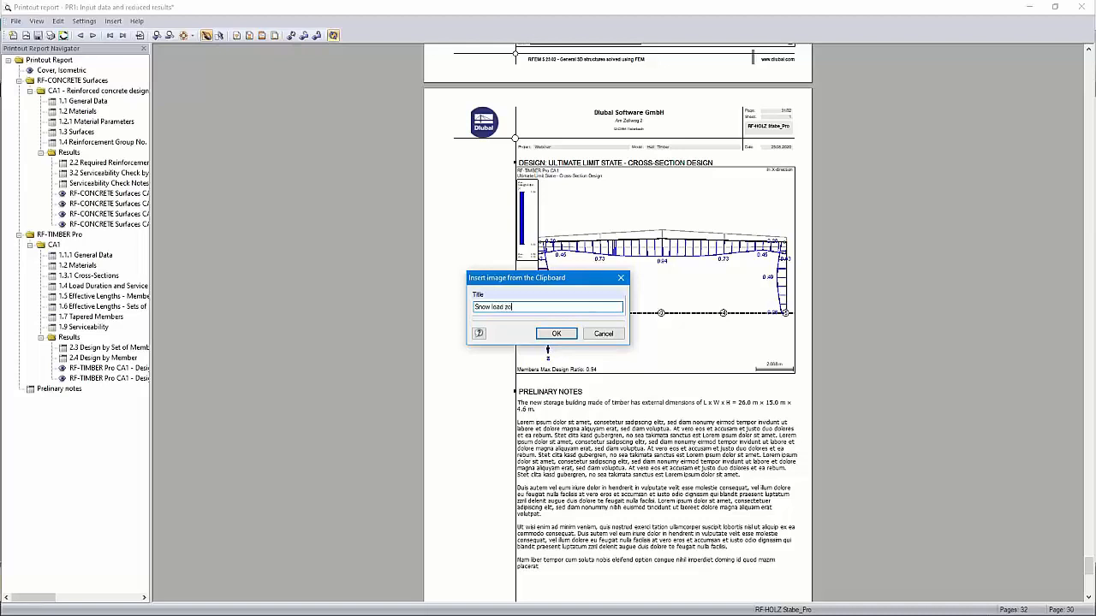
text(ne)
click(556, 333)
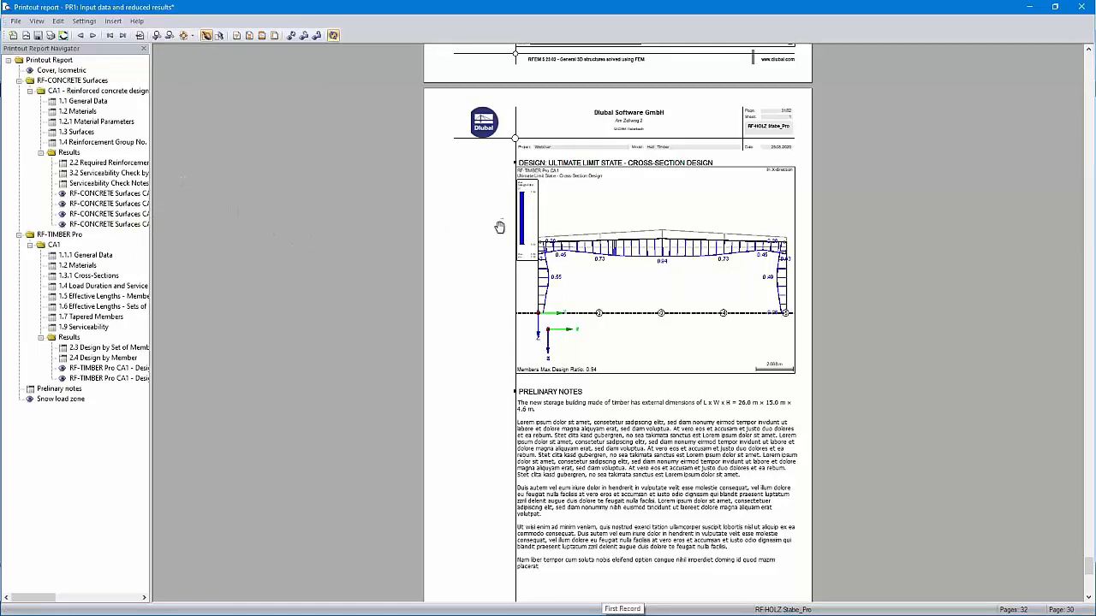
- Insert 5 pages named "test" before the 1.1.1 General Data block of the RF-TIMBER Pro chapter
click(85, 255)
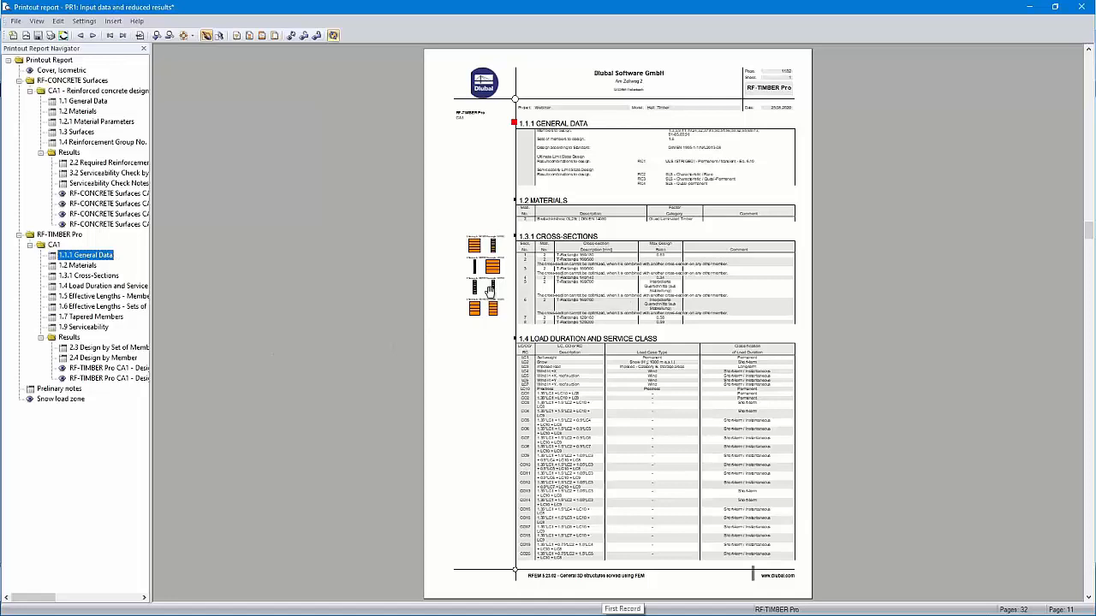
click(777, 94)
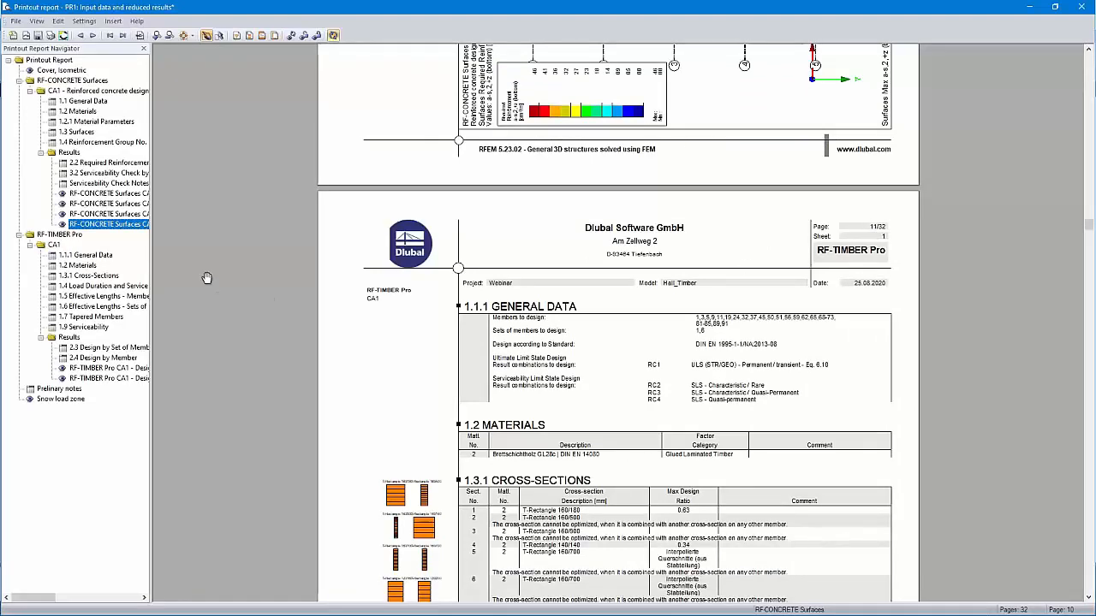
click(89, 255)
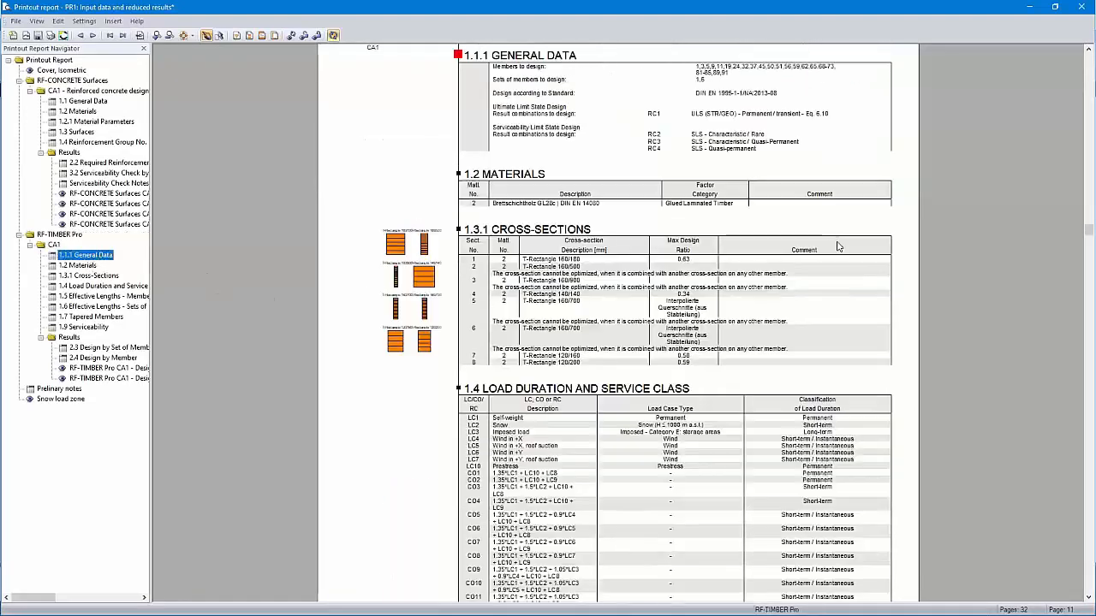
scroll(729, 275, up, 1)
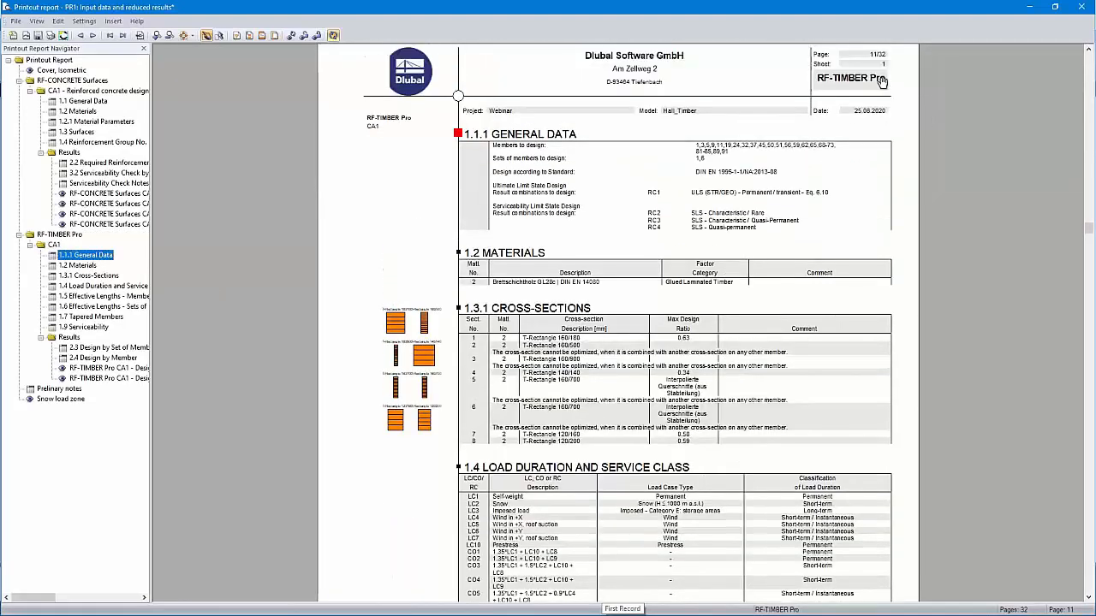
right_click(99, 256)
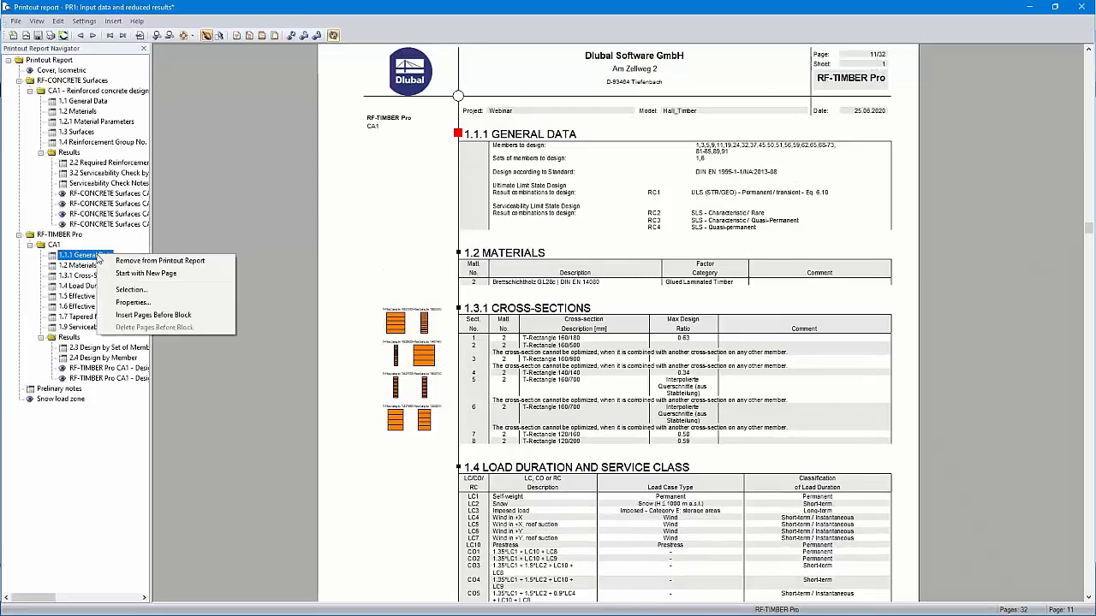
click(161, 317)
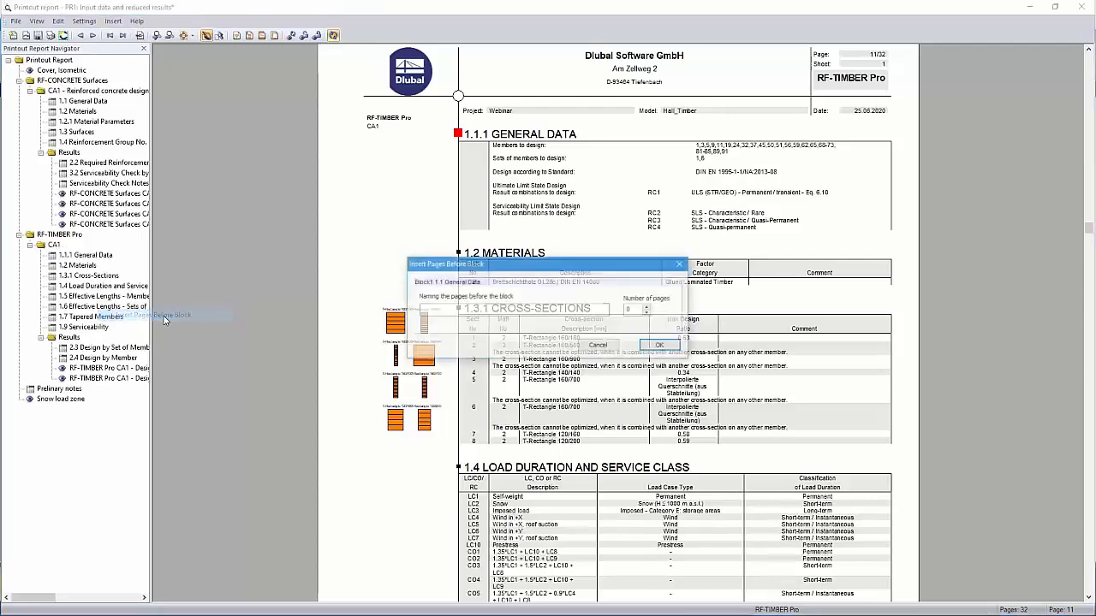
text(test)
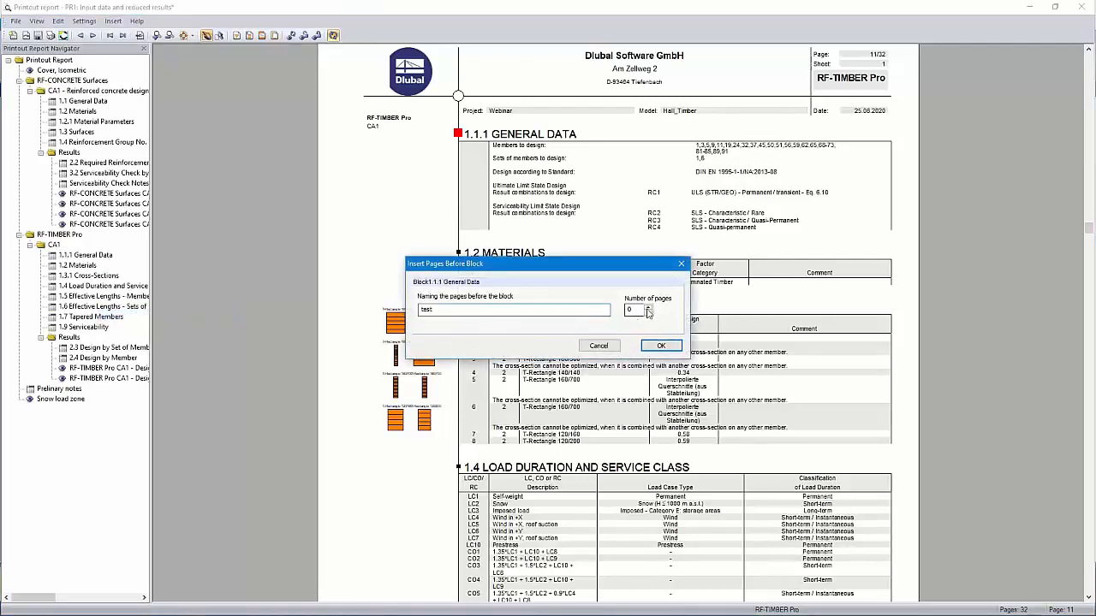
drag(634, 310, 623, 318)
text(5)
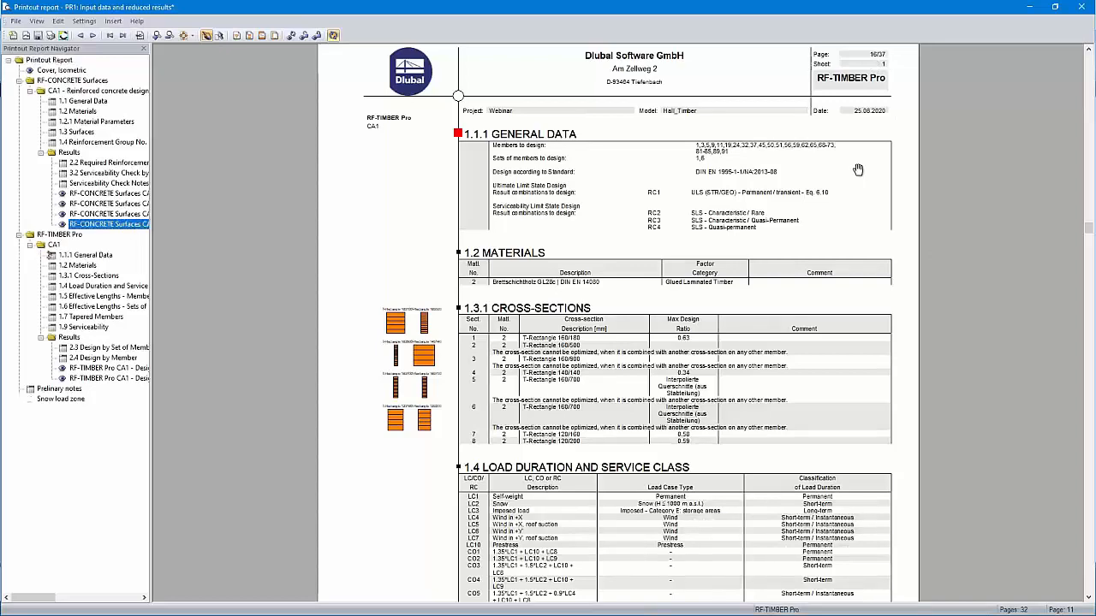
- Check the page numbering ahead of the RF-TIMBER Pro chapter and delete the pages inserted before its 1.1.1 General Data block
scroll(856, 171, up, 1)
scroll(872, 150, up, 10)
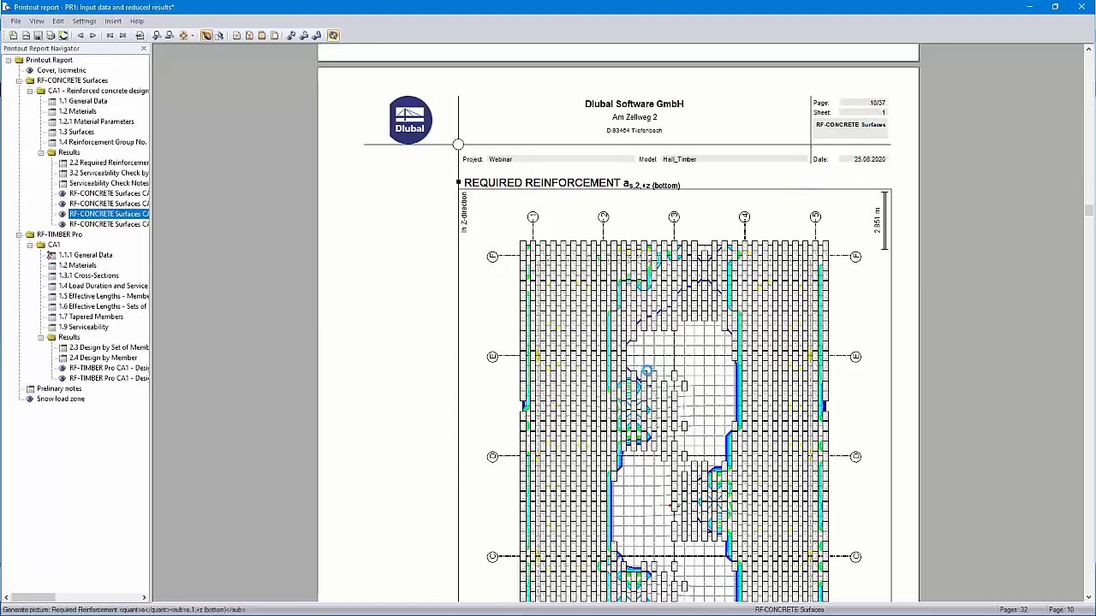
scroll(646, 372, down, 5)
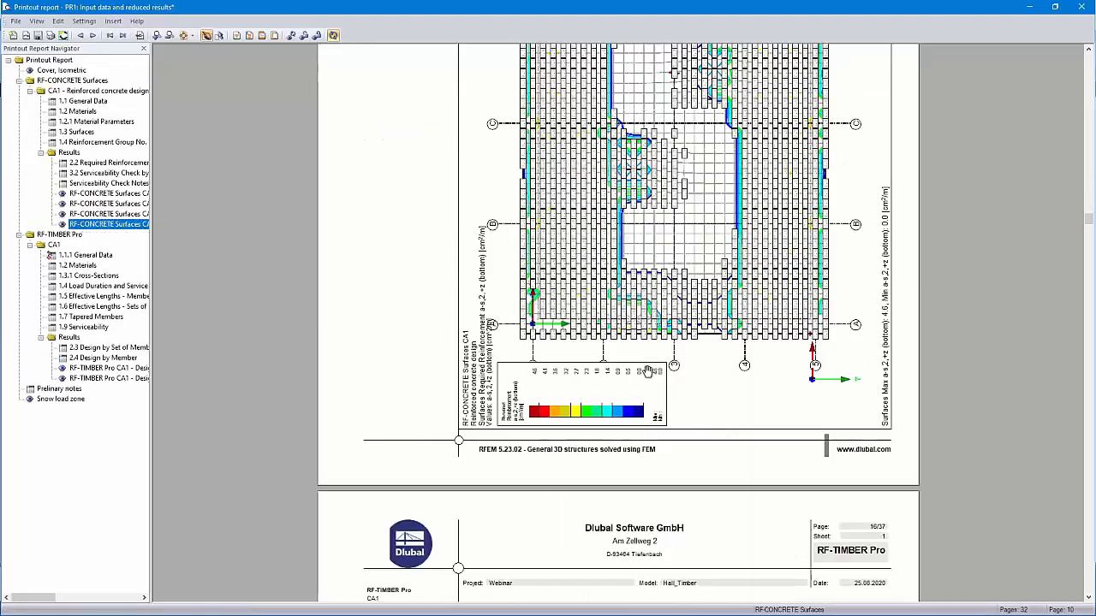
right_click(66, 256)
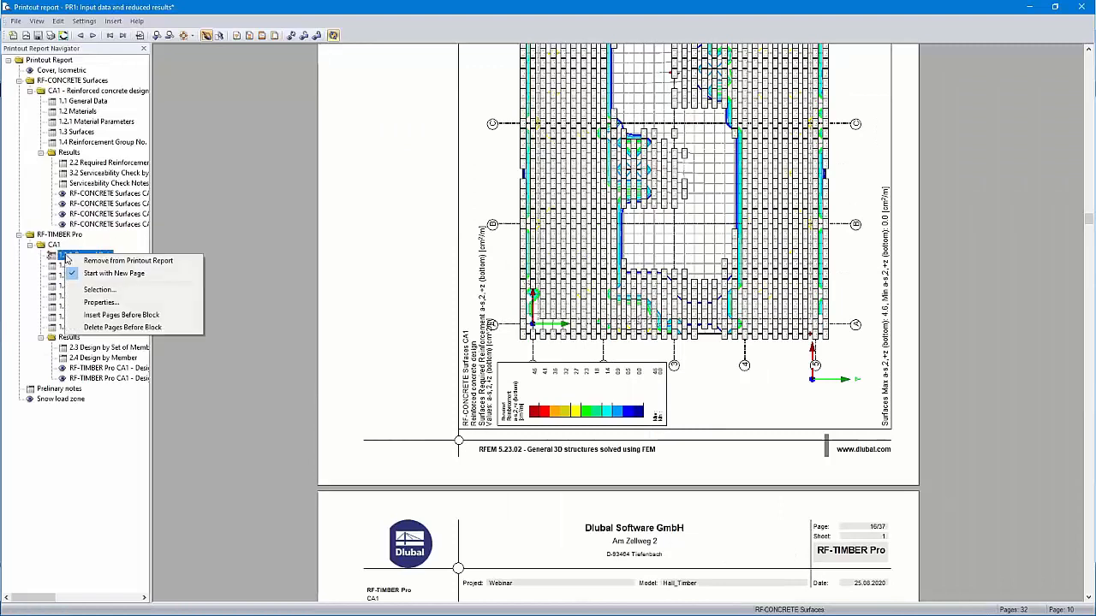
click(111, 328)
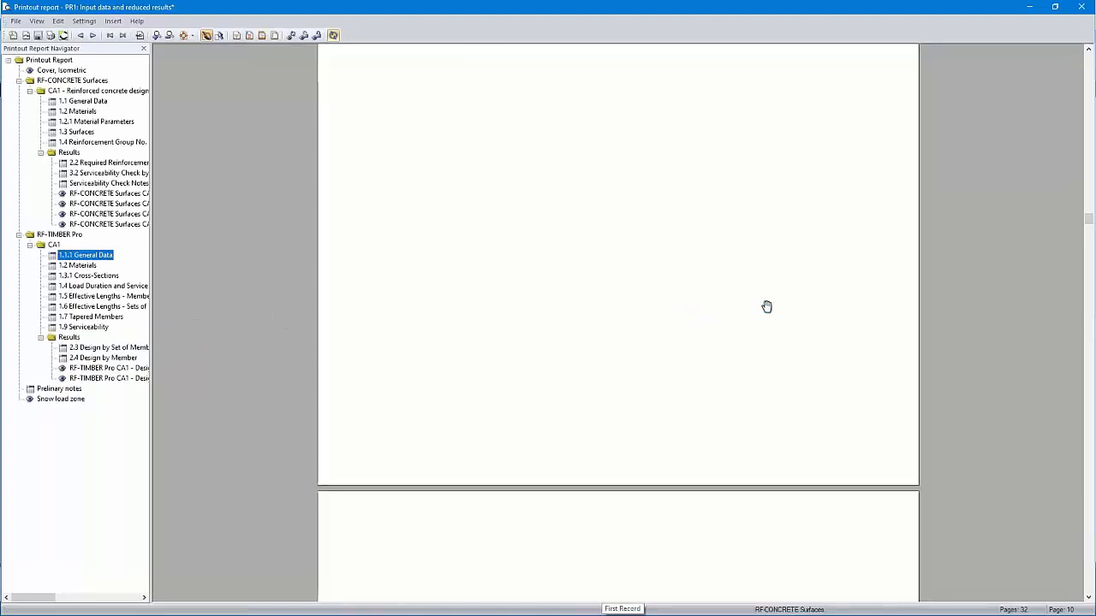
scroll(777, 295, down, 3)
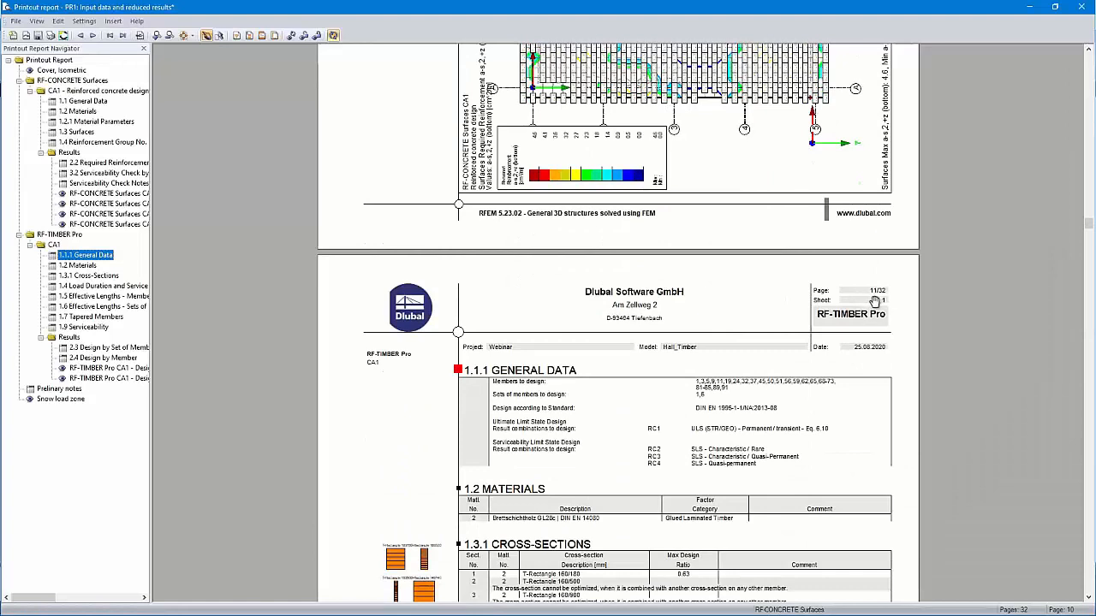
- Add the contents list, the RFEM data and the model base data to the printout report selection
click(237, 36)
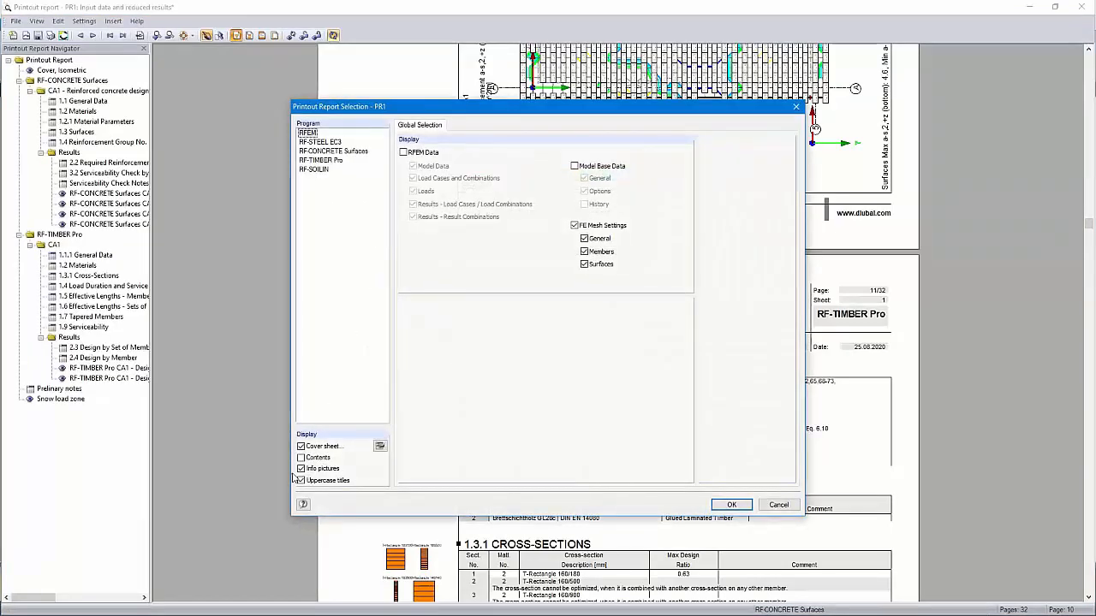
click(301, 458)
click(319, 143)
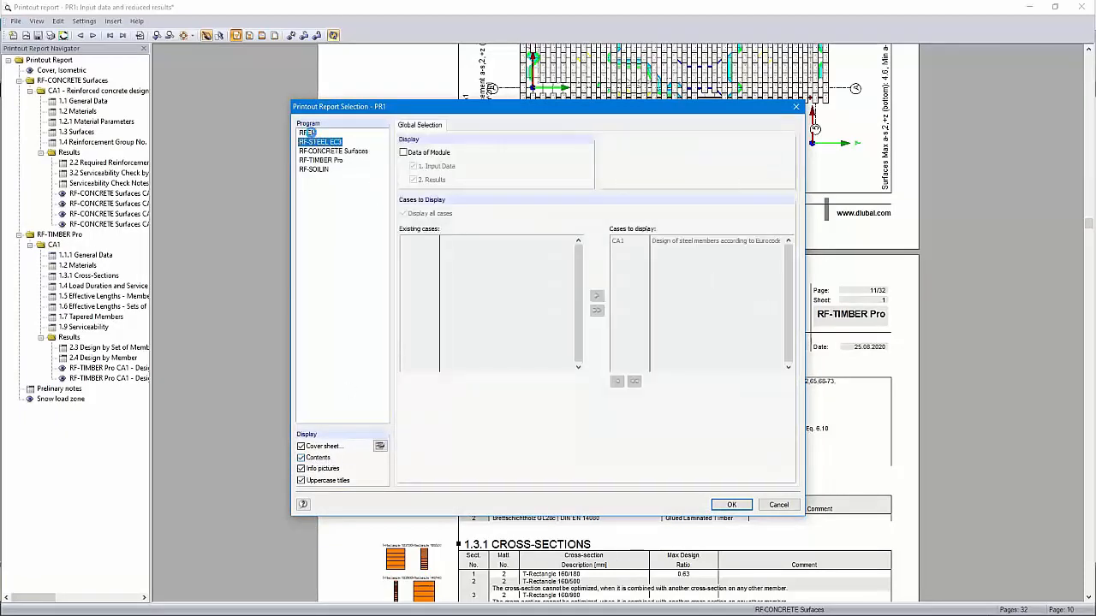
click(310, 133)
click(403, 153)
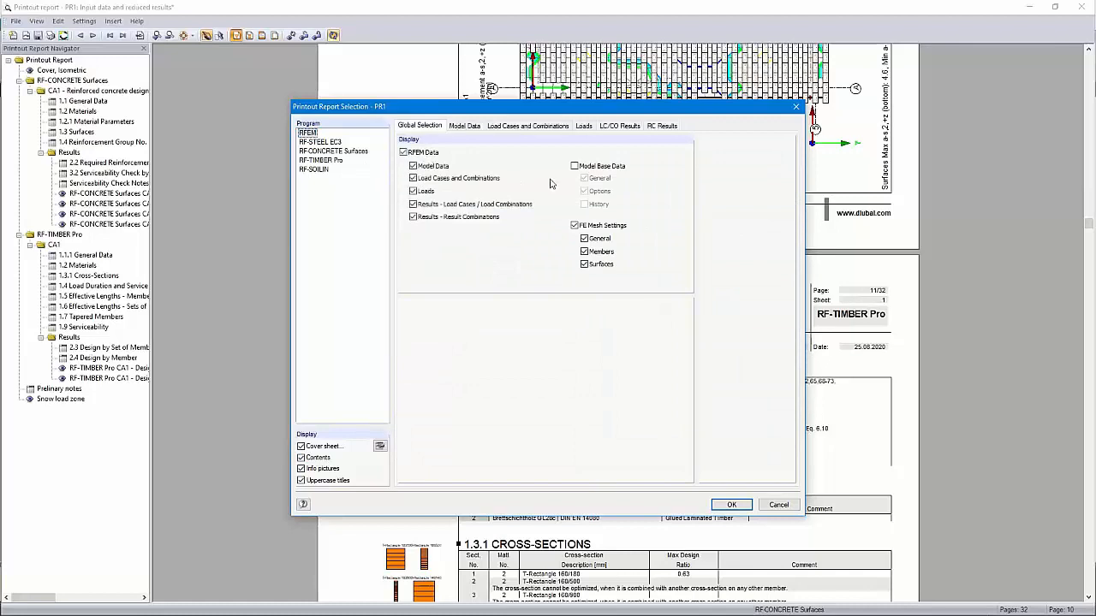
click(574, 167)
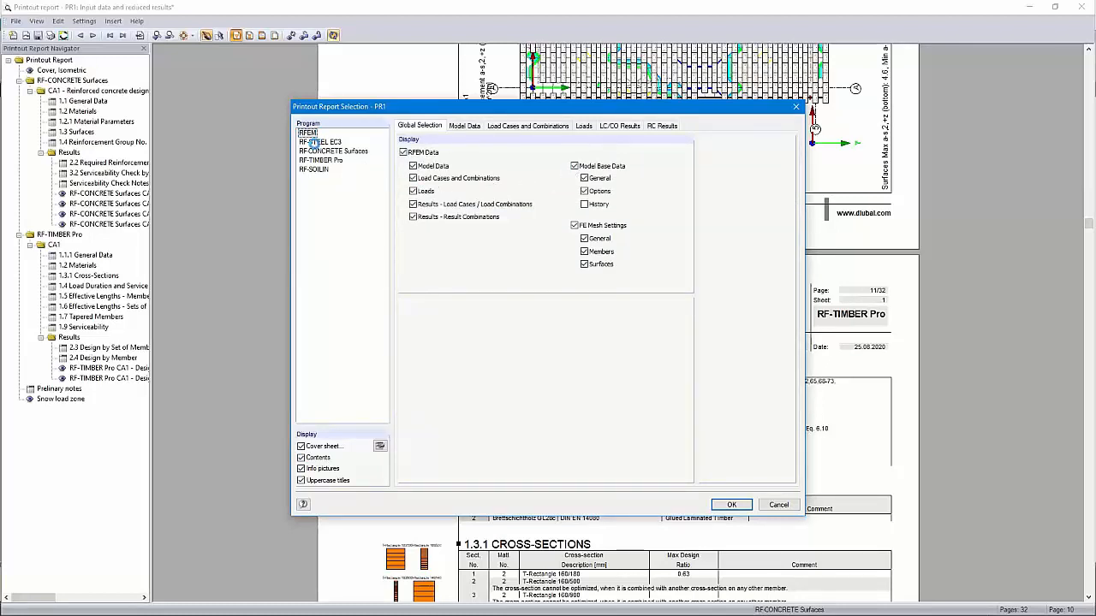
- Include the module data of RF-STEEL EC3 and RF-SOILIN in the printout report selection
click(316, 143)
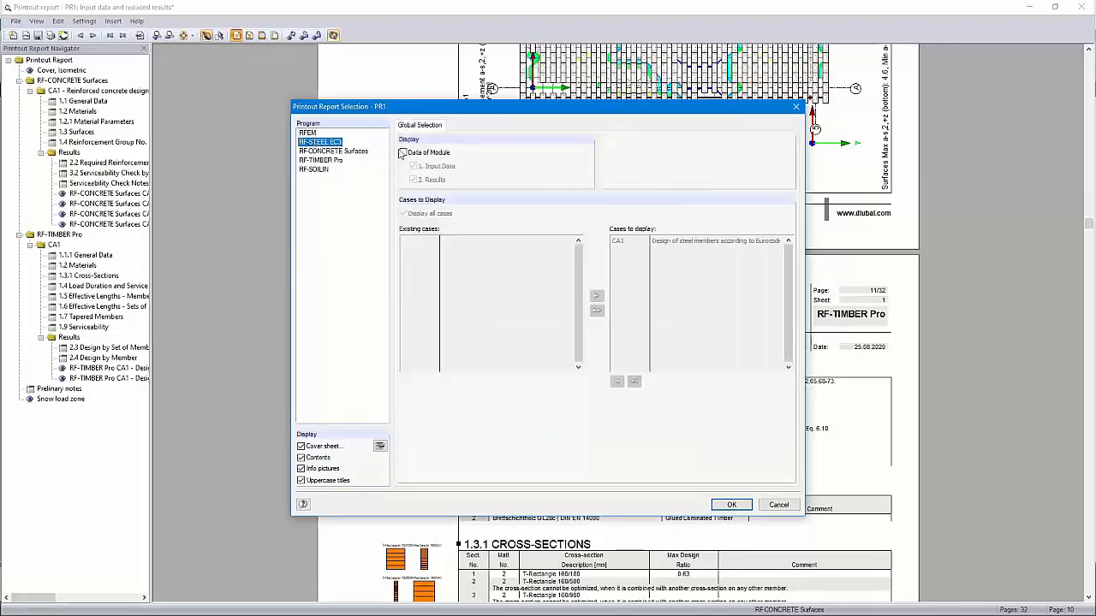
click(403, 152)
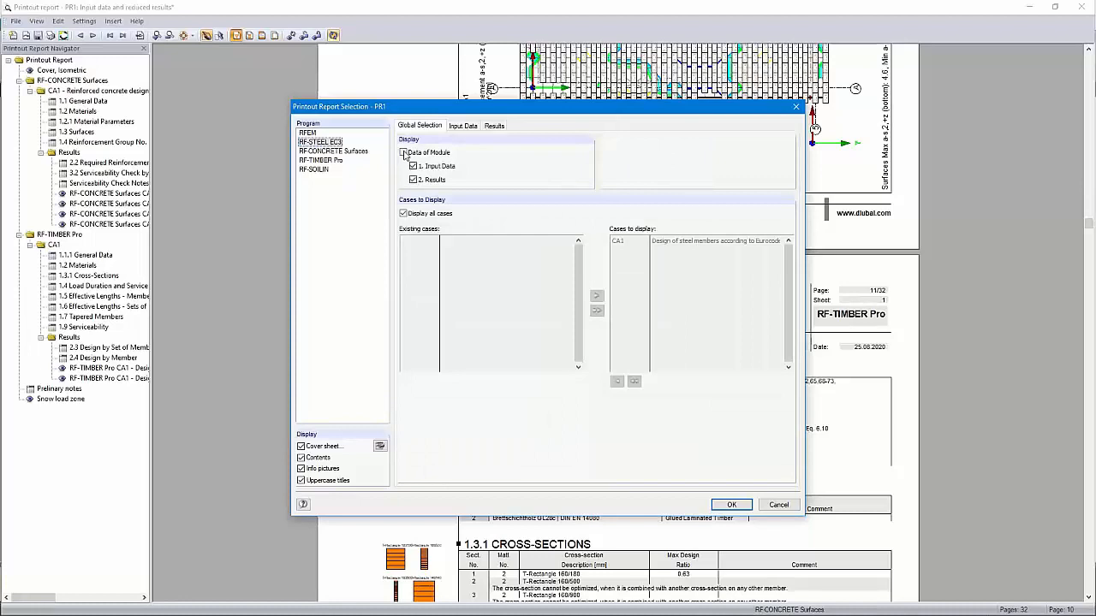
click(335, 151)
click(323, 161)
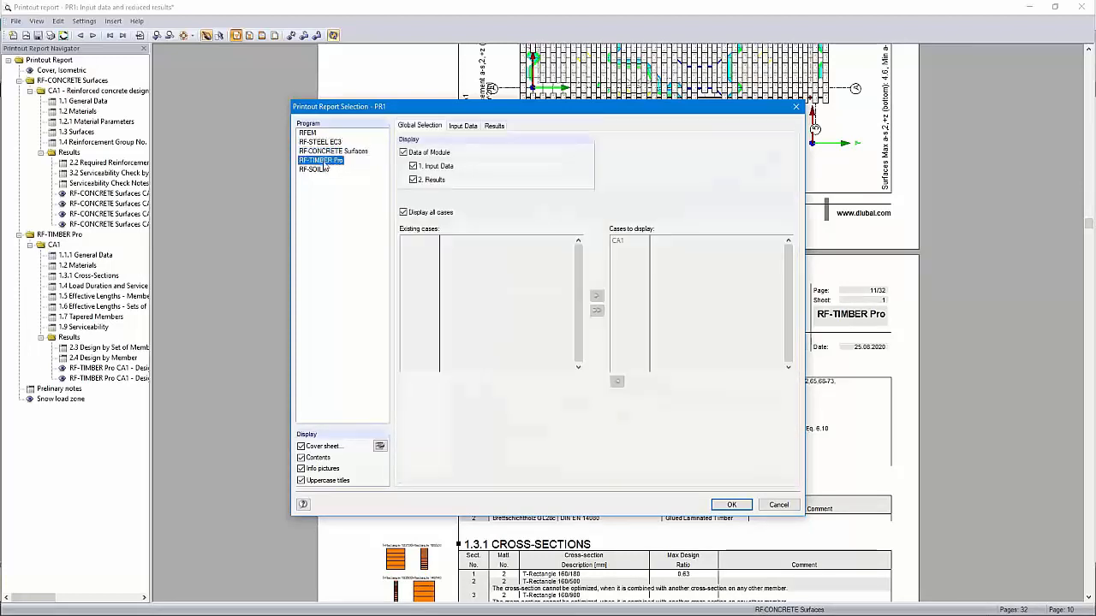
click(322, 169)
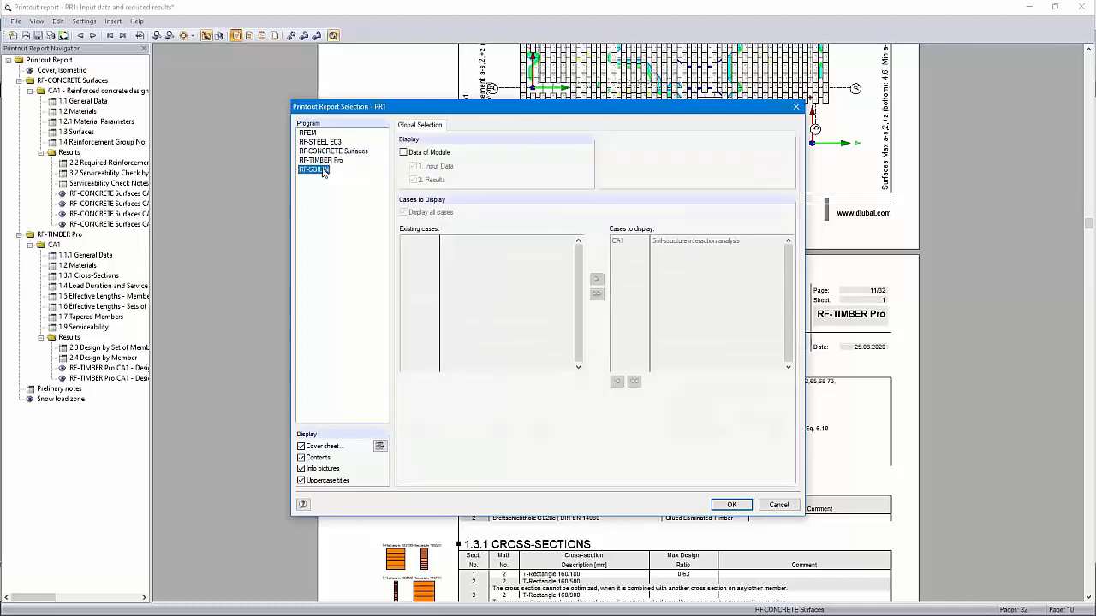
click(403, 152)
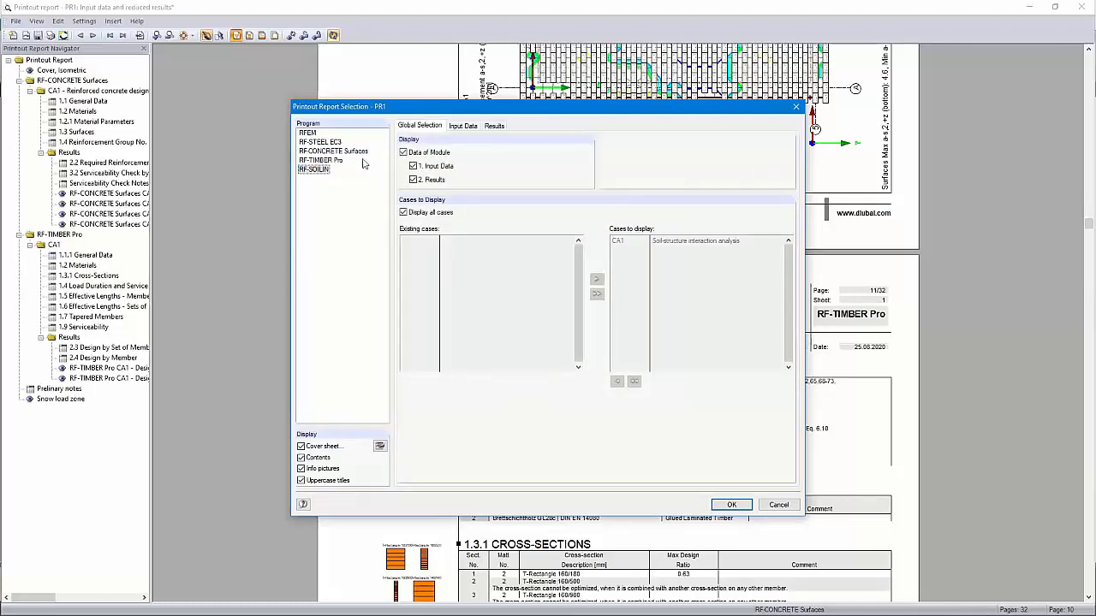
- Exclude RFEM's load case/combination results, and for RC results table 4.12 replace partition values with extreme values of cross-sections; apply the selection
click(308, 133)
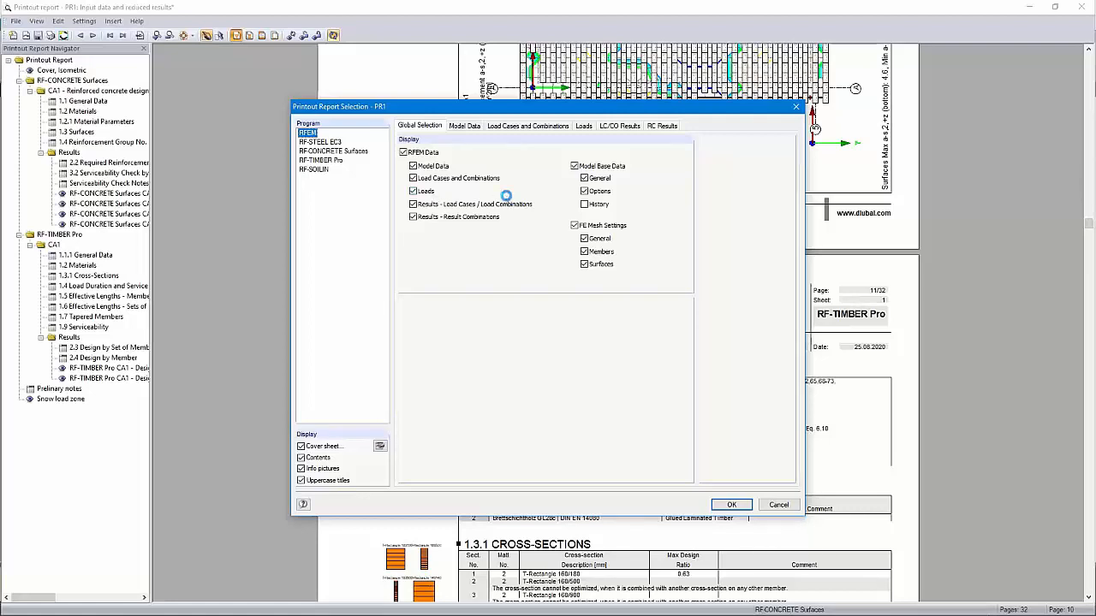
click(413, 204)
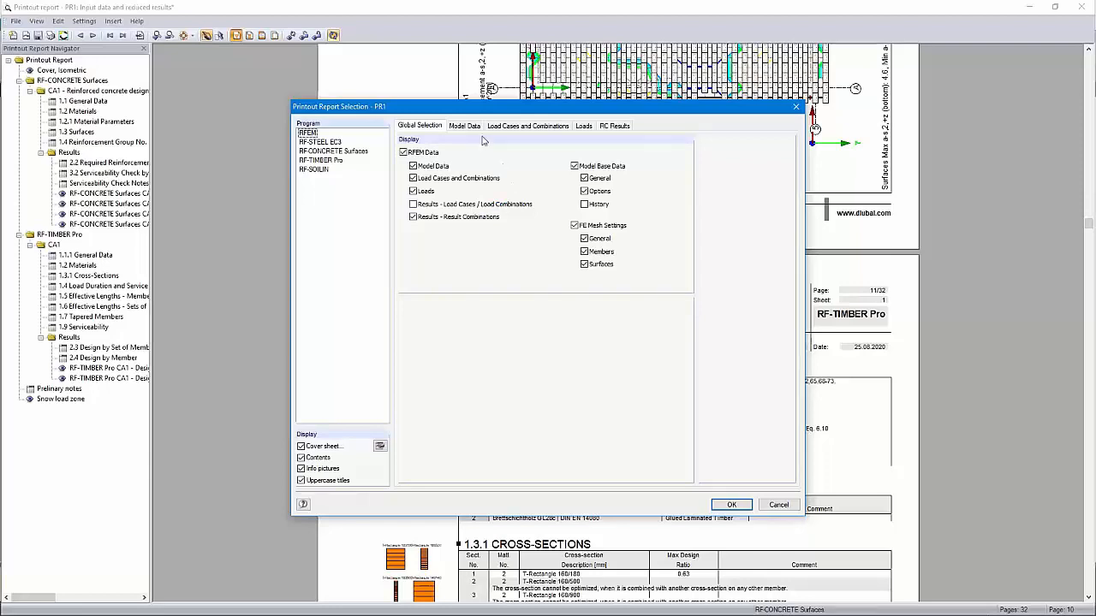
click(615, 126)
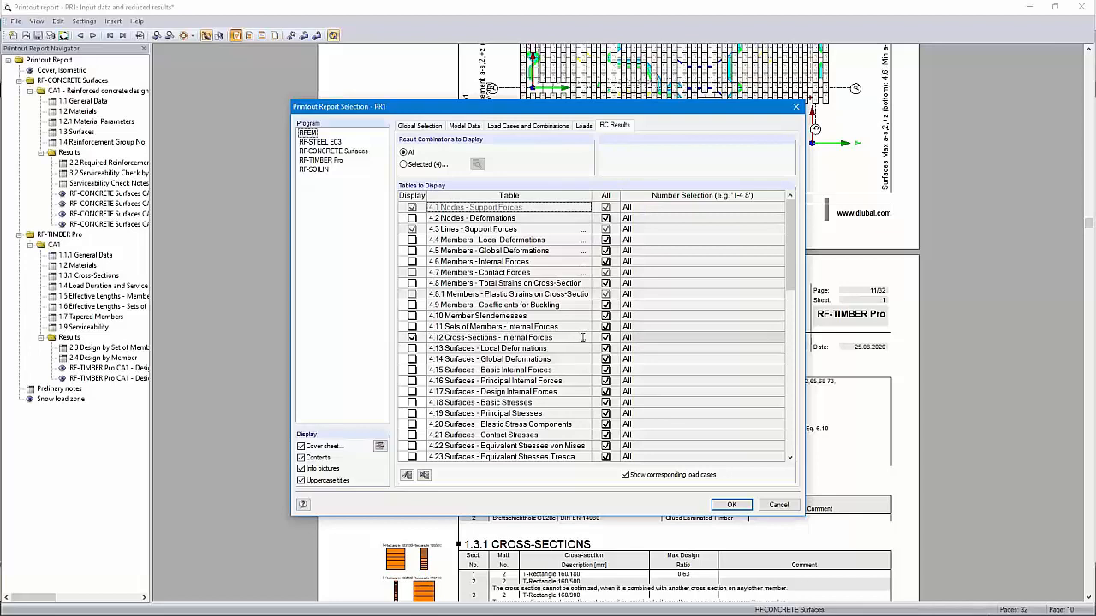
click(586, 339)
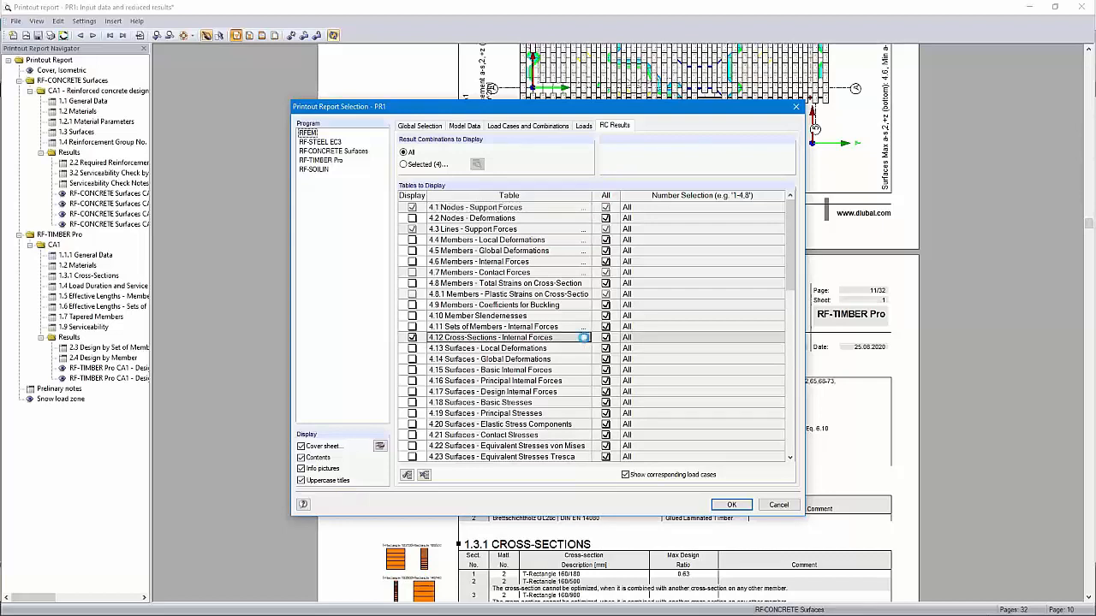
click(585, 339)
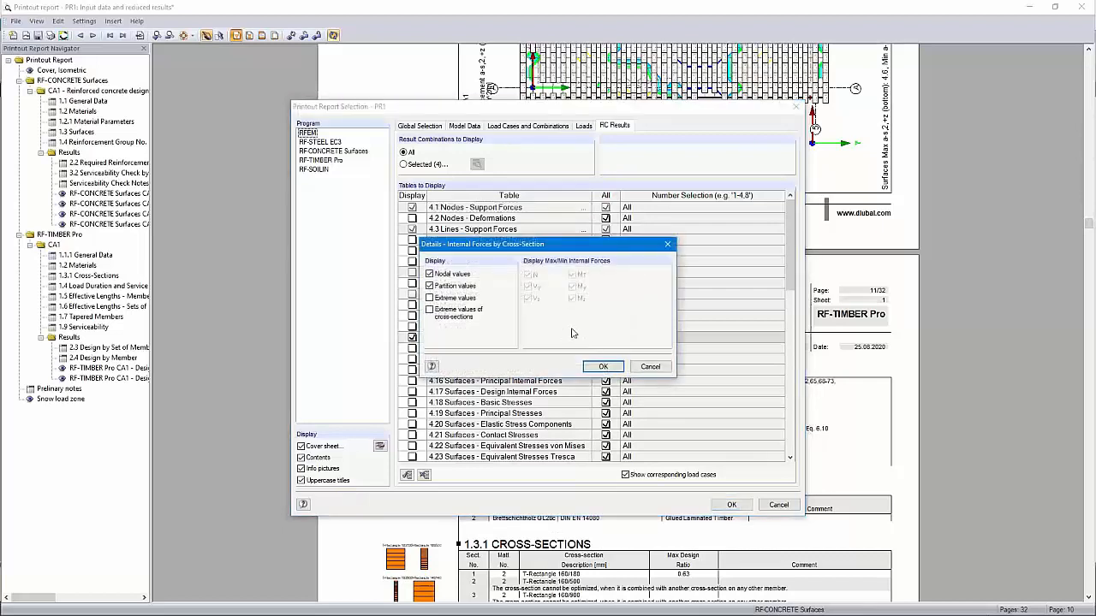
click(431, 288)
click(433, 312)
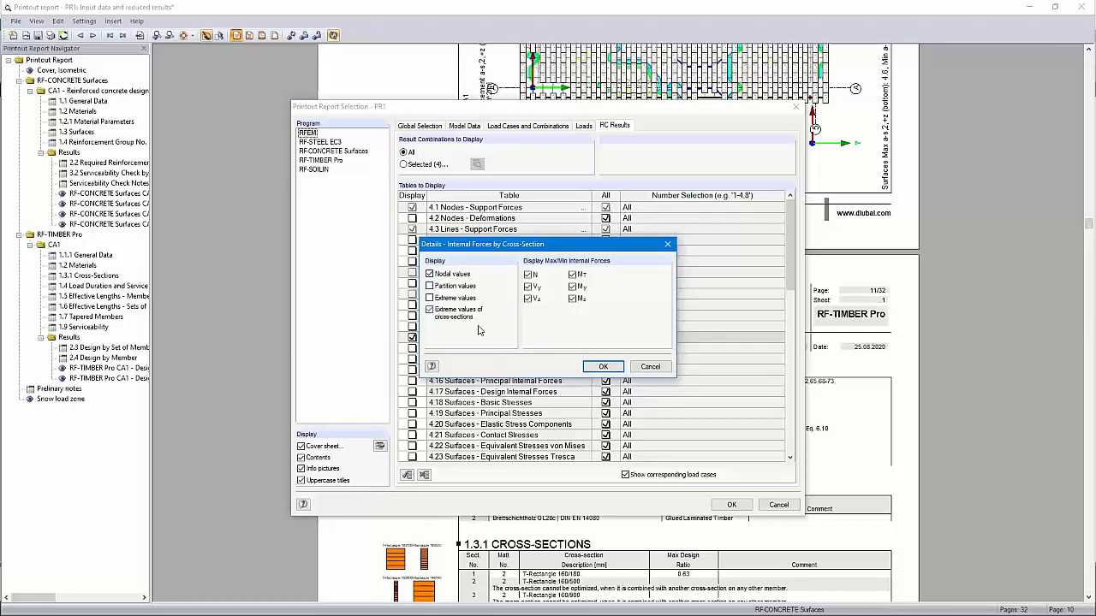
click(602, 367)
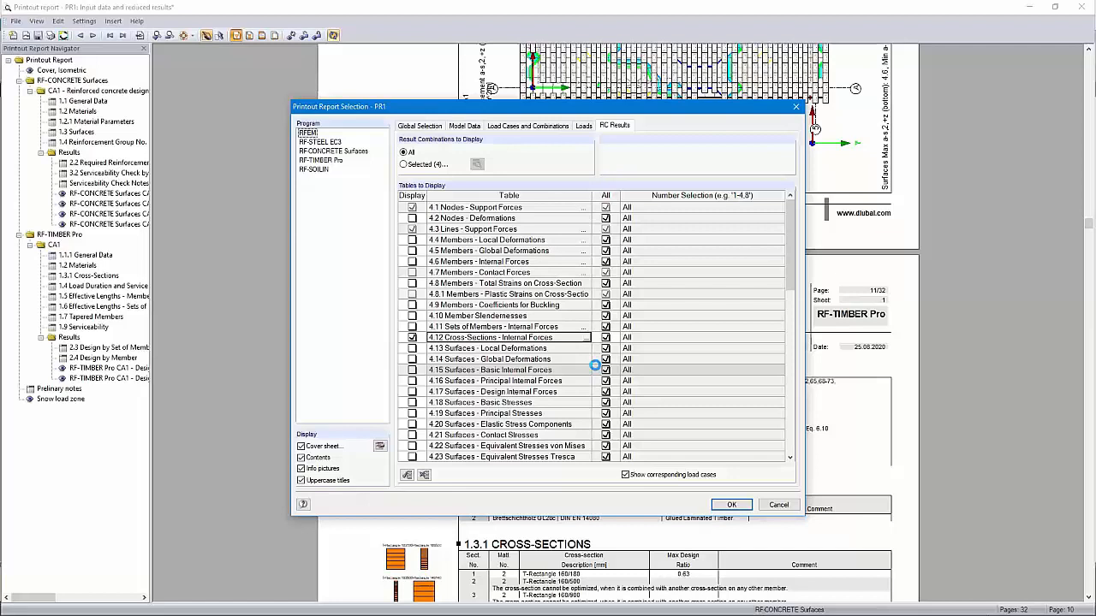
click(727, 504)
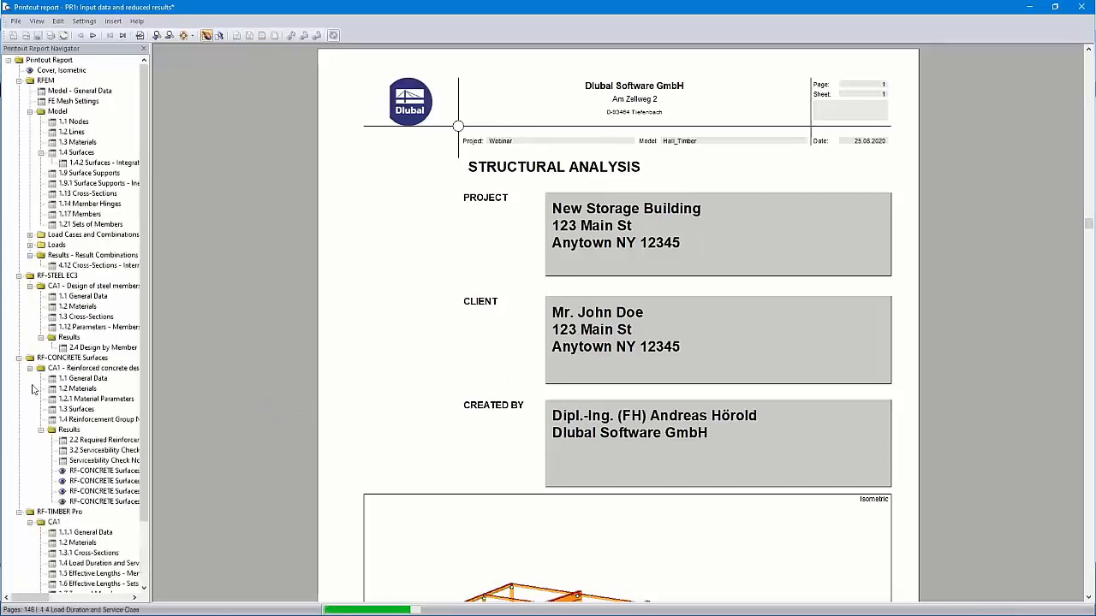
- Collapse the RF-STEEL EC3, RF-CONCRETE Surfaces, RF-TIMBER Pro and RF-SOILIN chapters in the report navigator
click(19, 286)
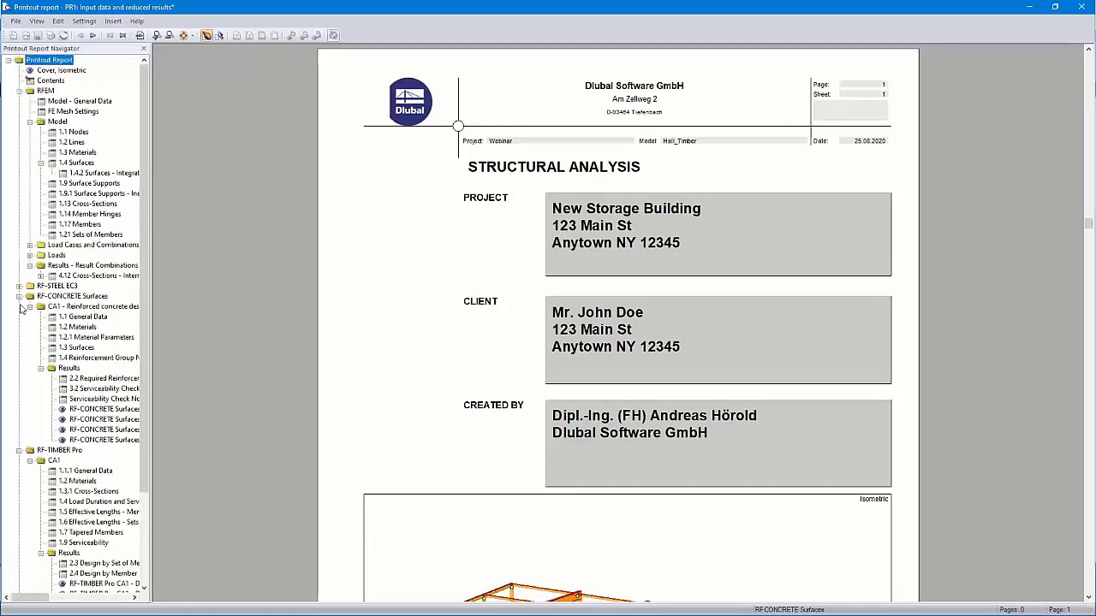
click(18, 296)
click(19, 307)
click(19, 317)
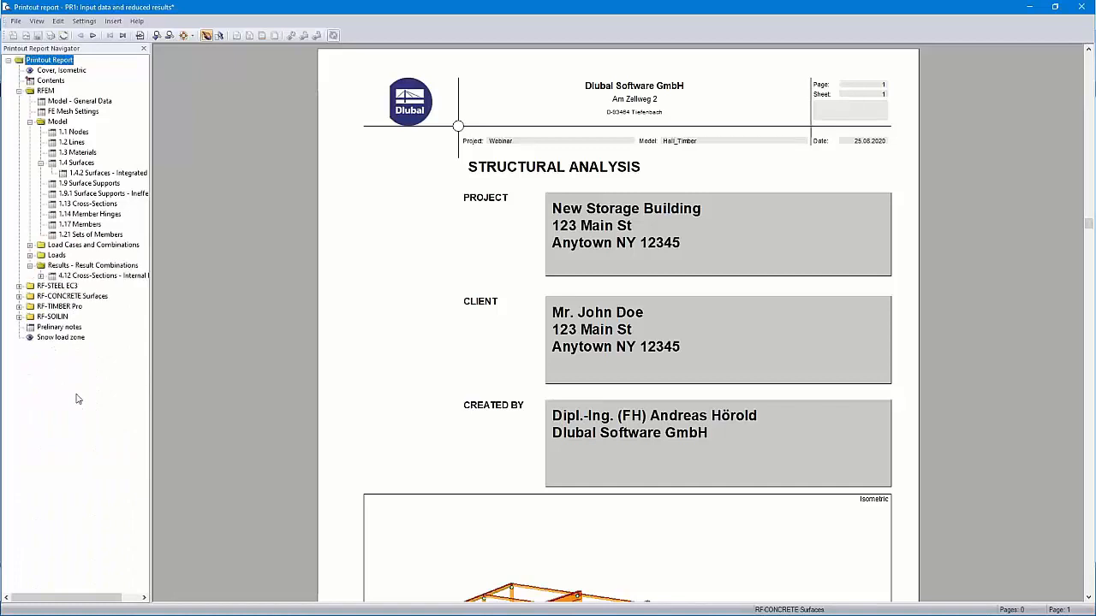
- Move the Prelinary notes entry directly after Contents in the printout report
click(56, 330)
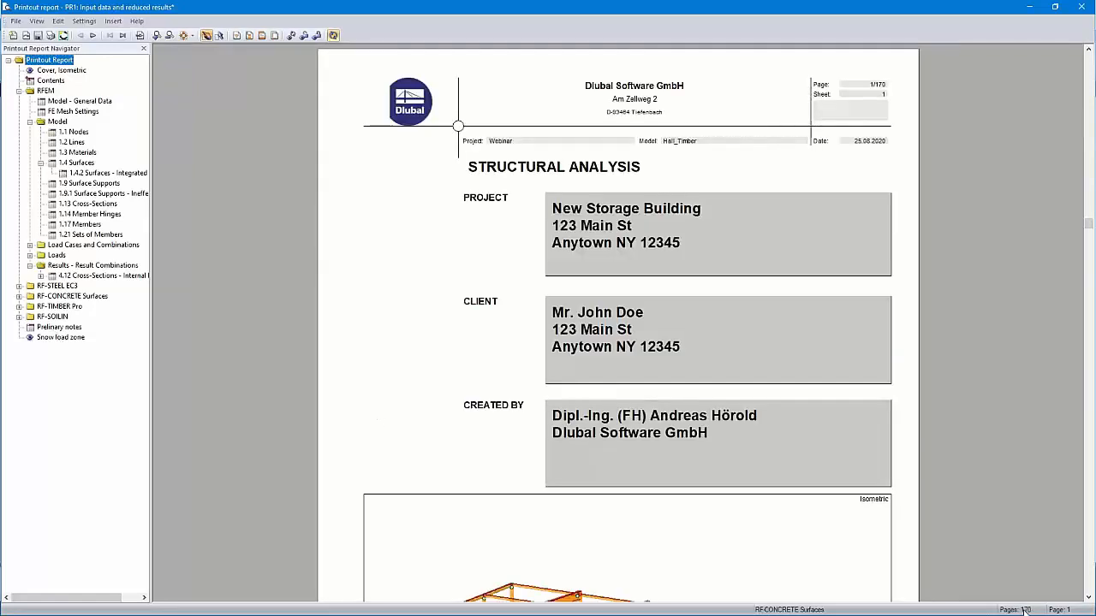
click(57, 329)
drag(57, 332, 52, 84)
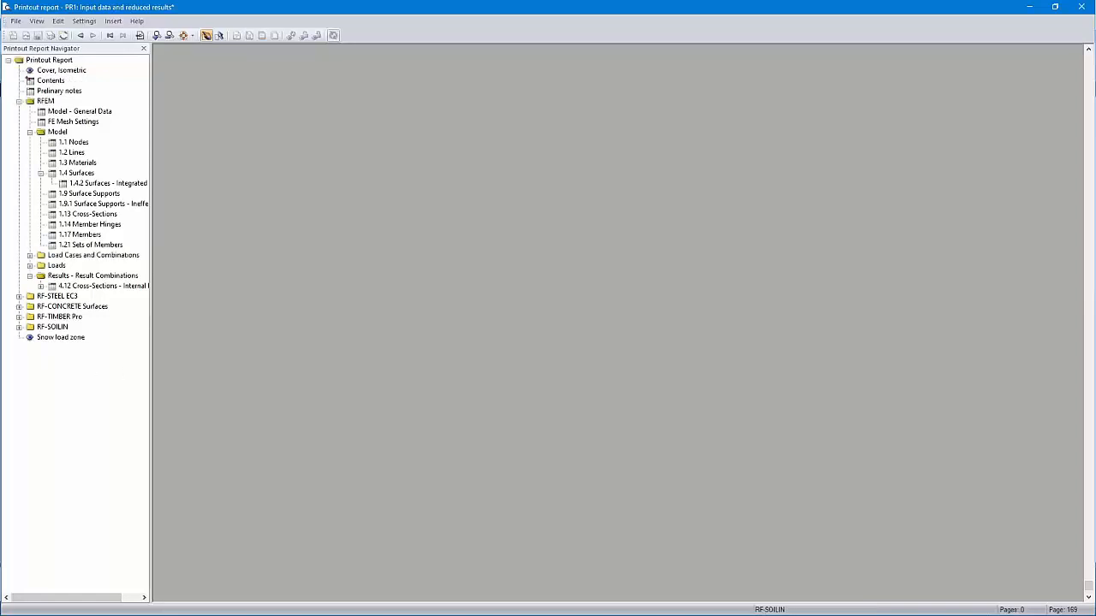
- Move the Snow load zone image into the LC2 - Snow chapter under Loads in the report navigator
click(30, 266)
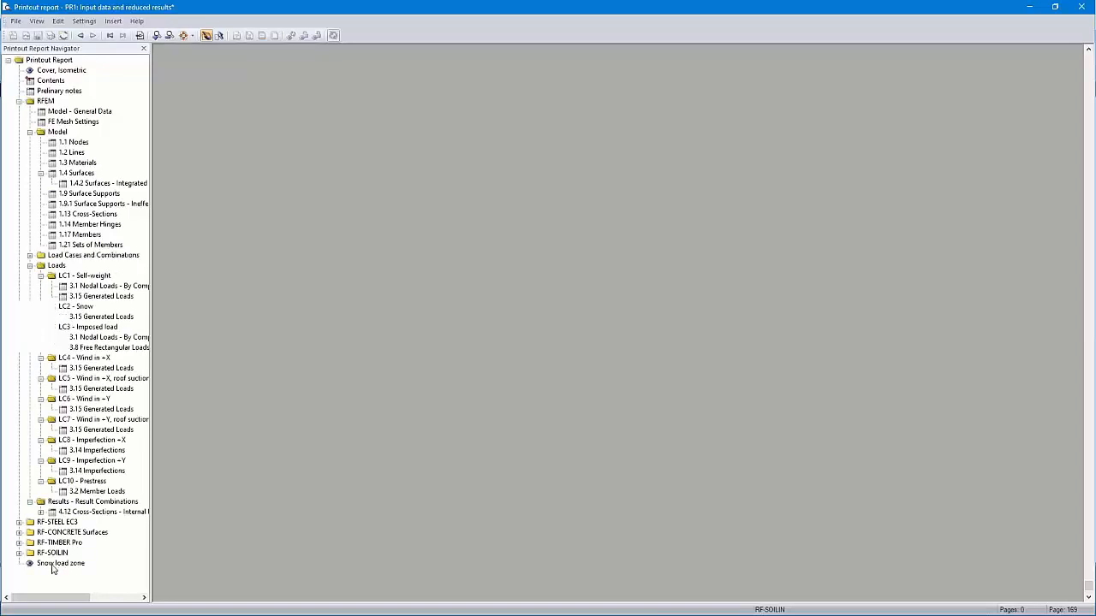
click(53, 565)
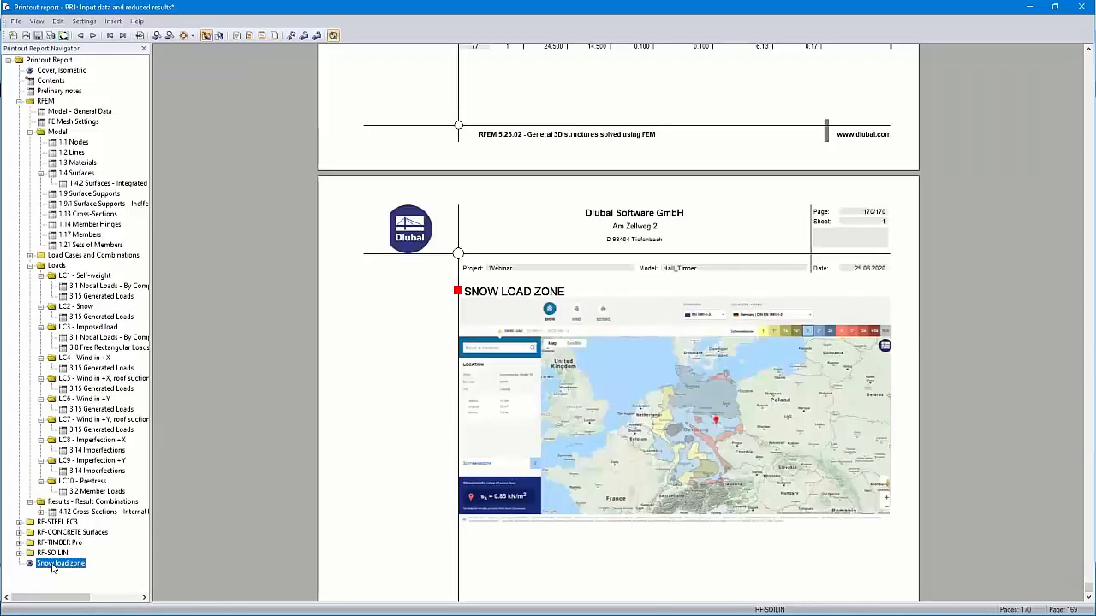
drag(52, 570, 75, 323)
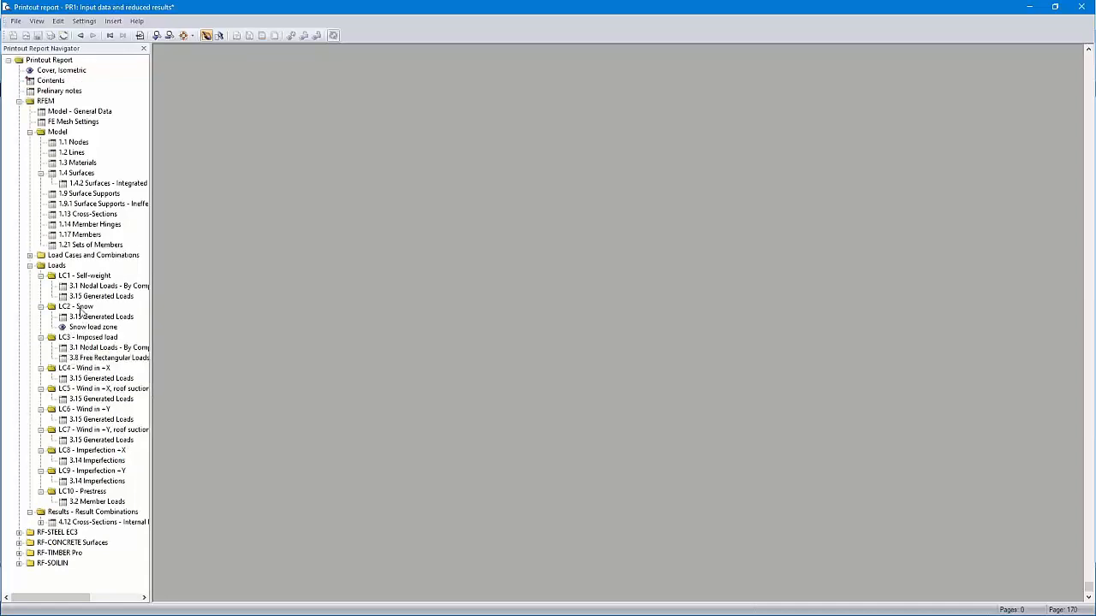
- Review the report's preliminary notes, contents, cover and general data pages, and the LC2 - Snow chapter with the snow load zone image
click(58, 92)
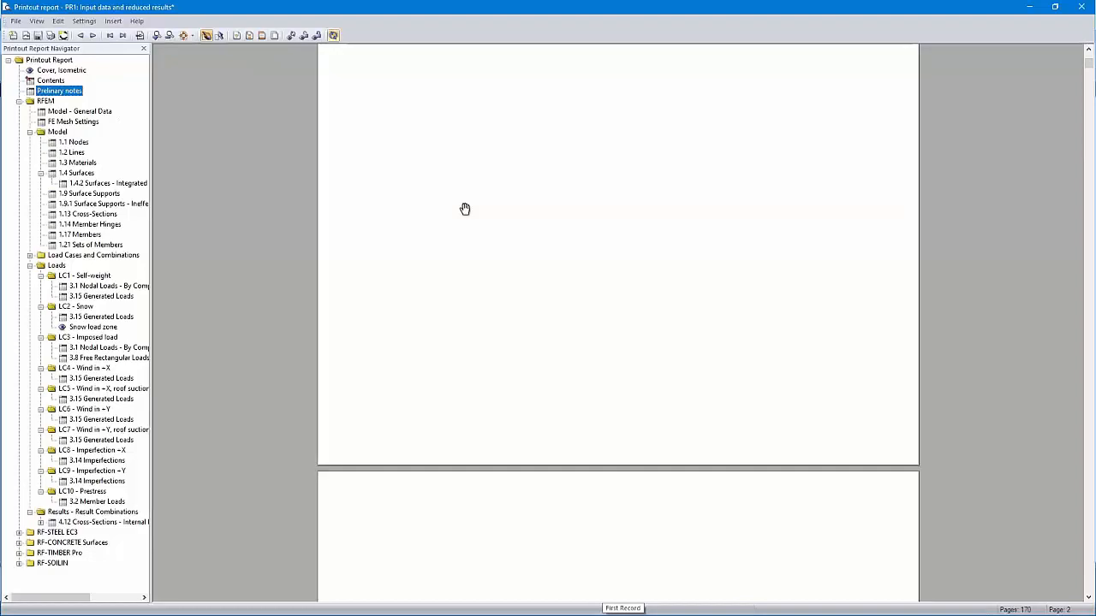
scroll(465, 209, up, 10)
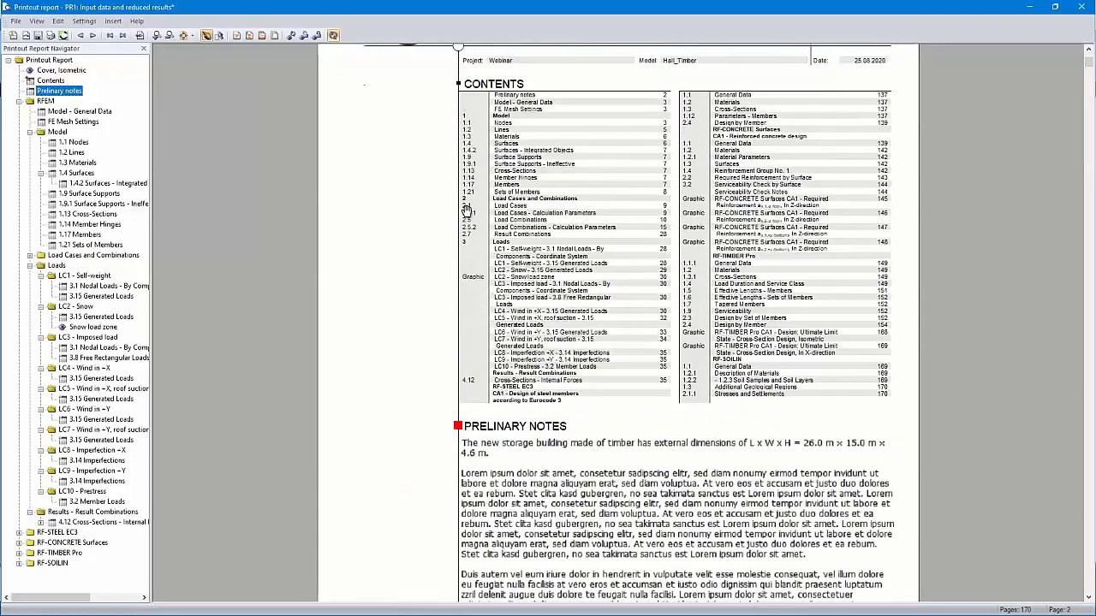
scroll(471, 209, up, 8)
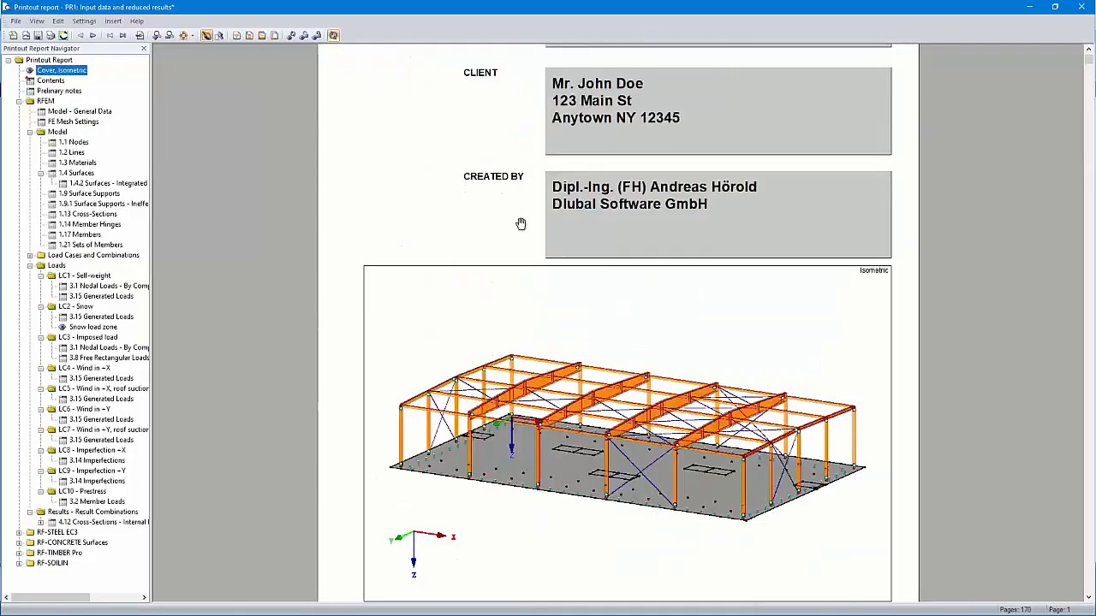
scroll(520, 224, down, 10)
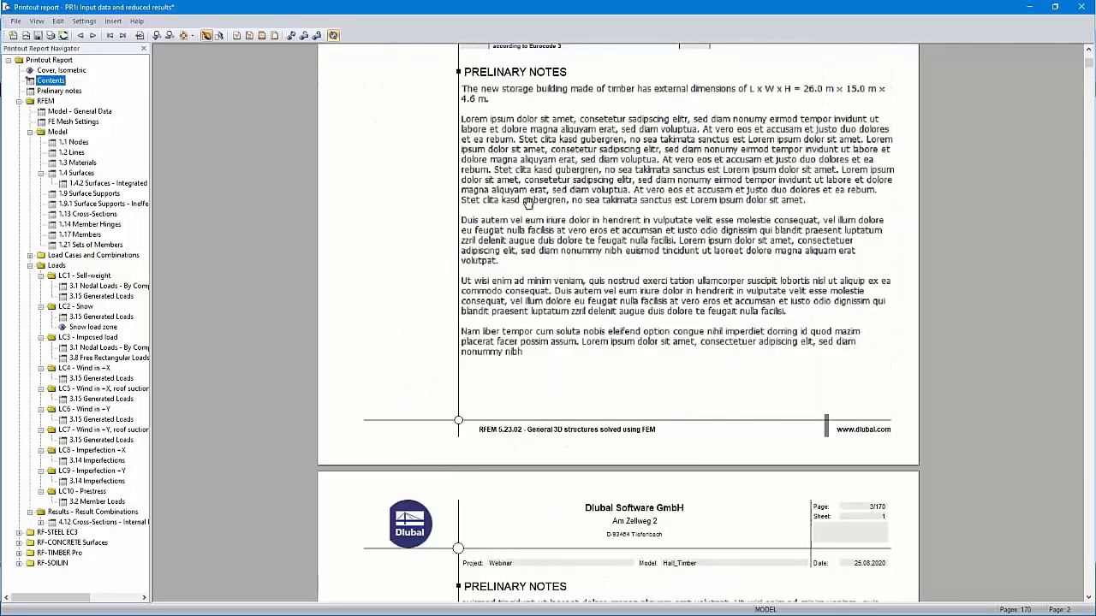
scroll(579, 167, down, 3)
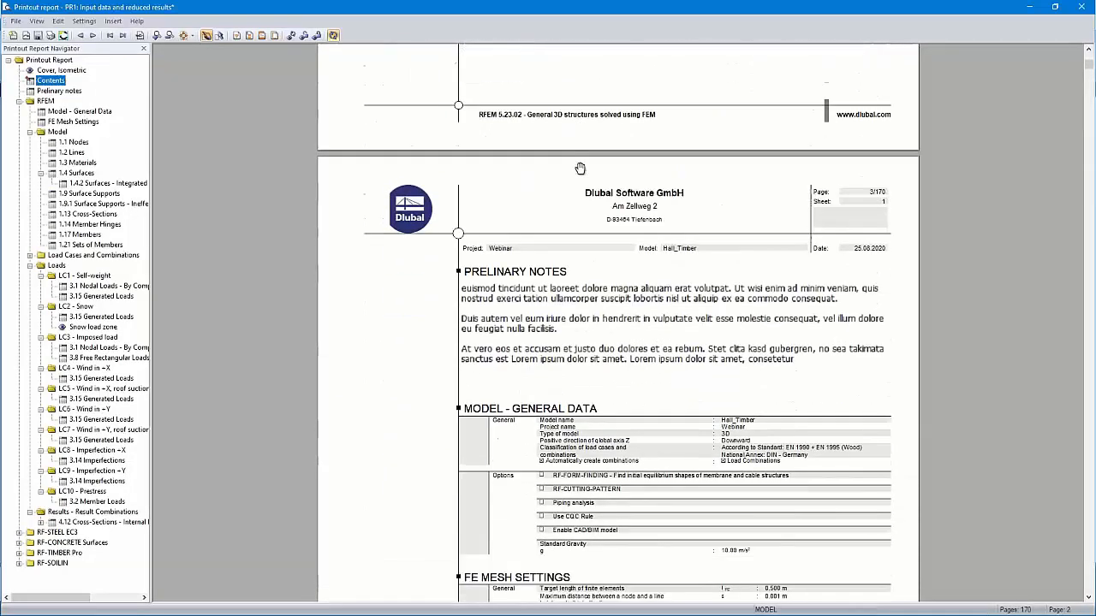
scroll(580, 168, down, 2)
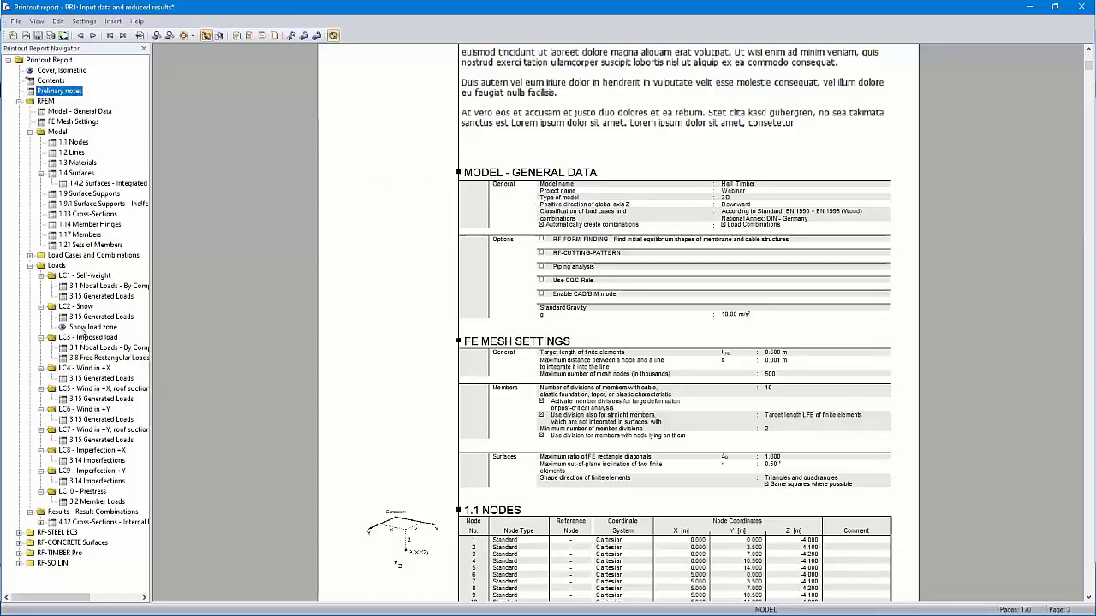
click(79, 307)
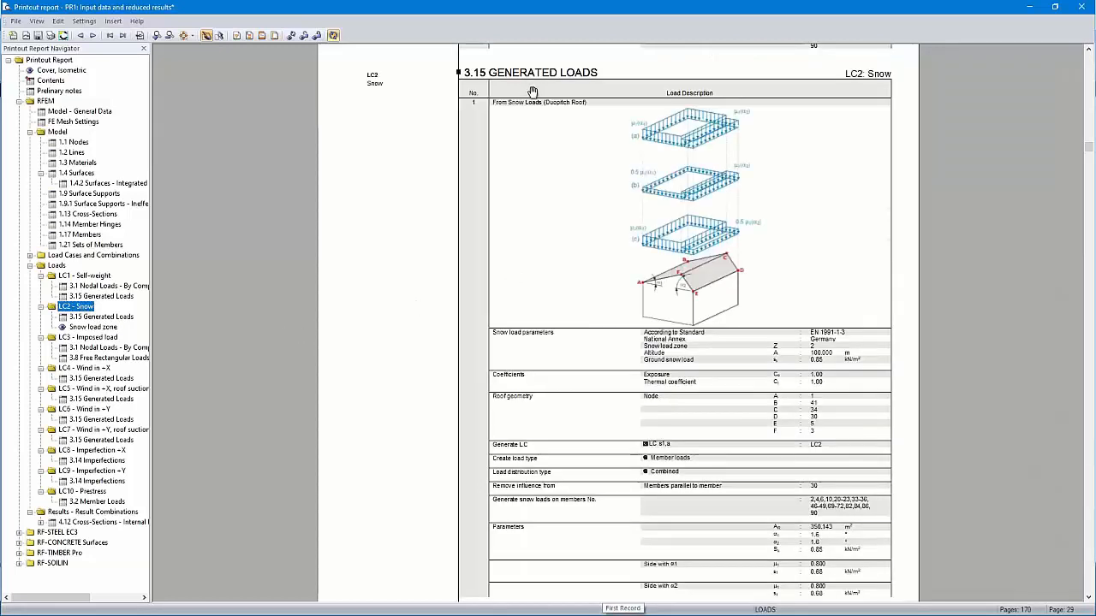
scroll(612, 226, down, 8)
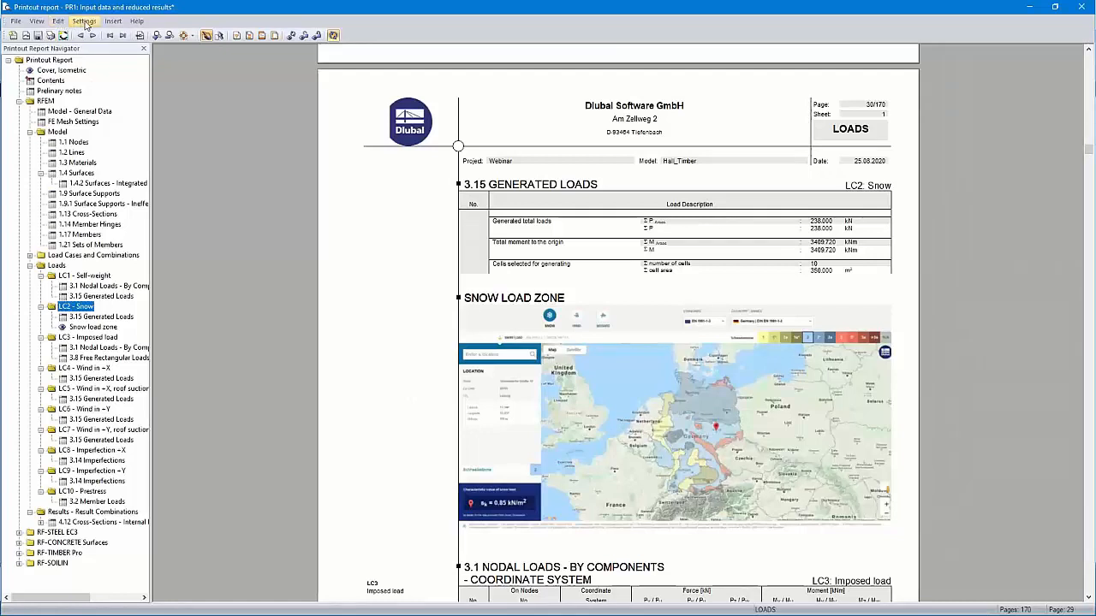
- Set the printout report language to French
click(83, 22)
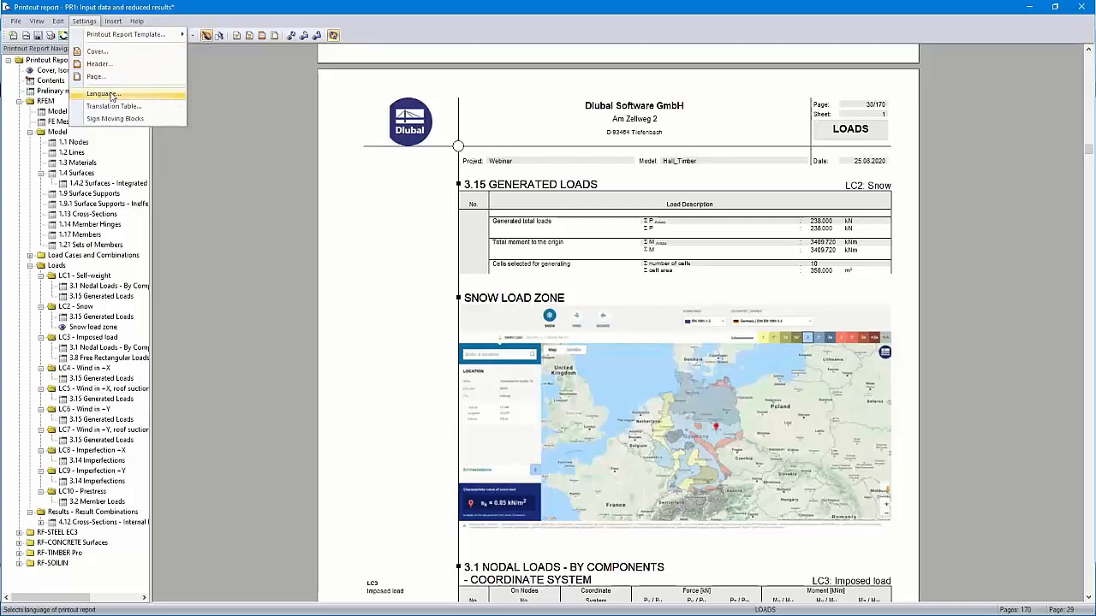
click(107, 94)
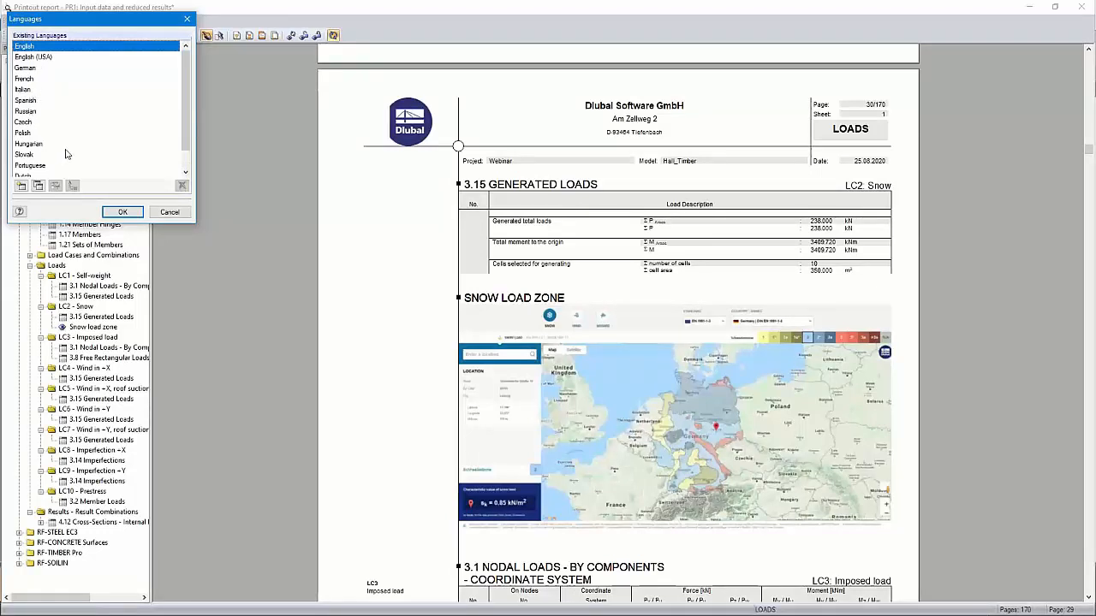
scroll(64, 156, down, 1)
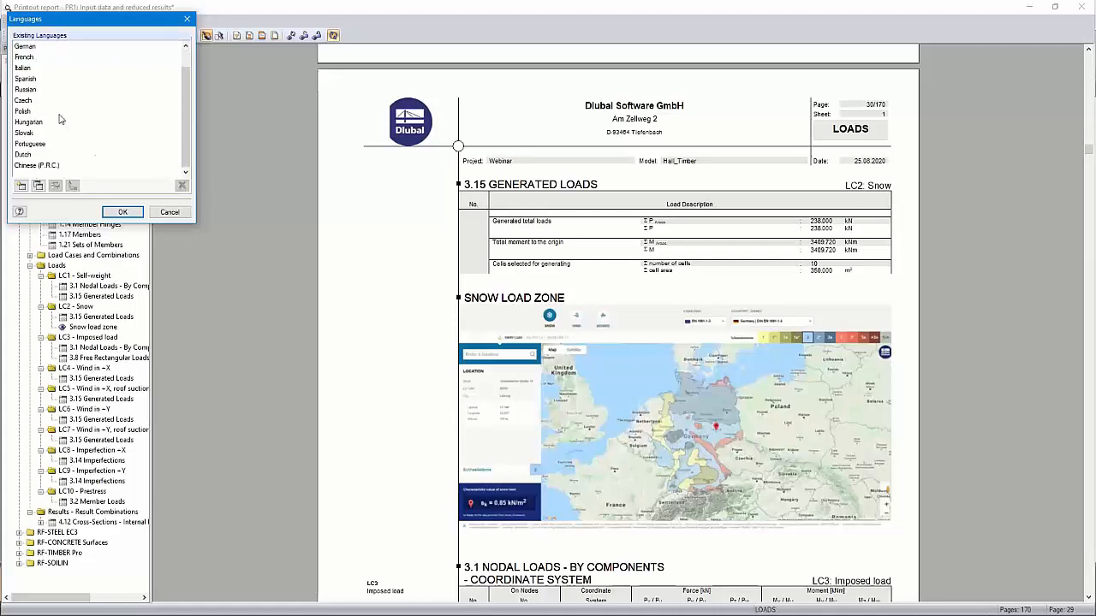
scroll(61, 121, up, 1)
click(25, 79)
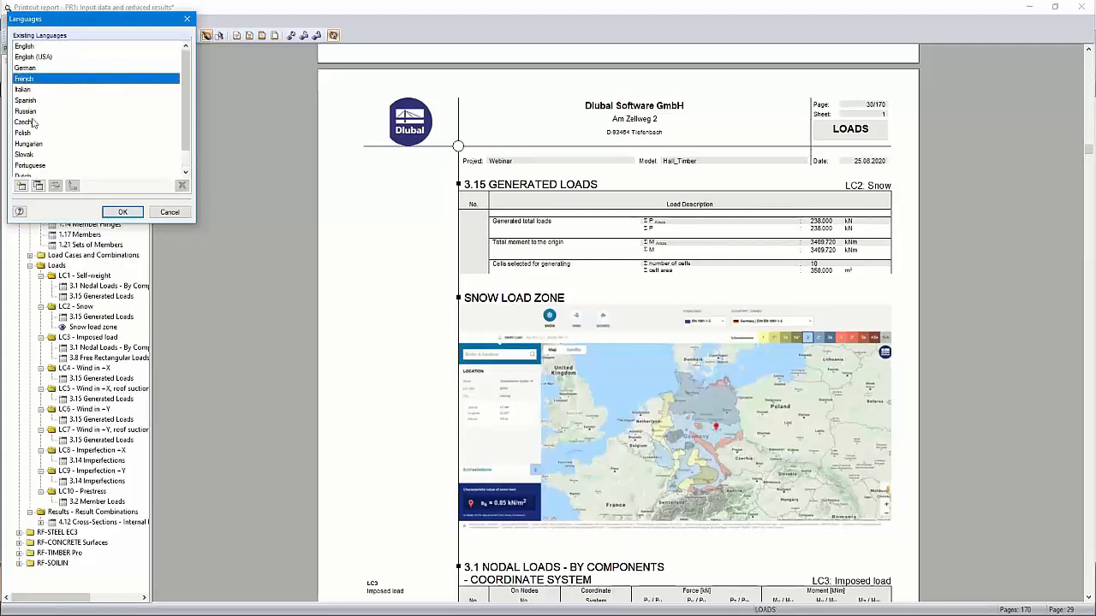
click(122, 211)
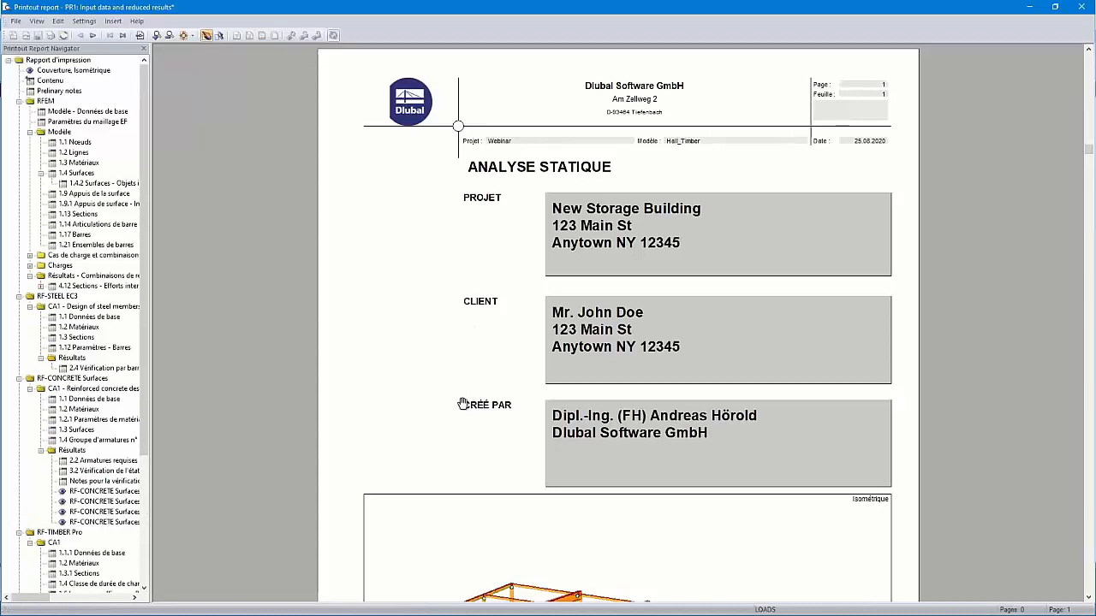
- Examine the RF-STEEL EC3 chapter 2.4 Vérification par barre and the RF-CONCRETE Surfaces base data in the French report
click(133, 368)
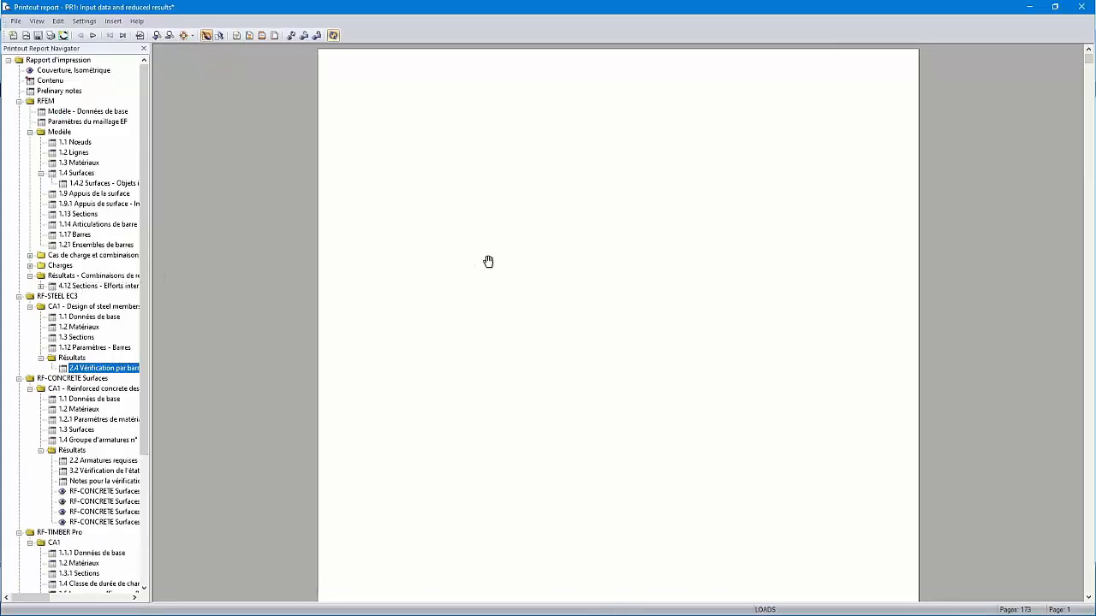
click(105, 368)
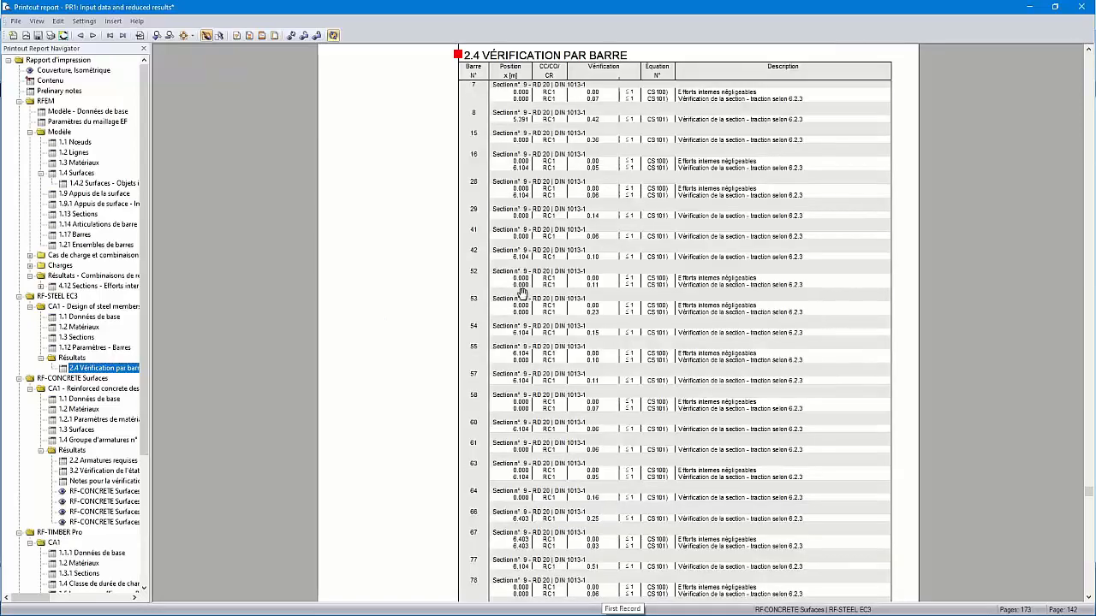
scroll(555, 122, up, 1)
scroll(554, 122, up, 2)
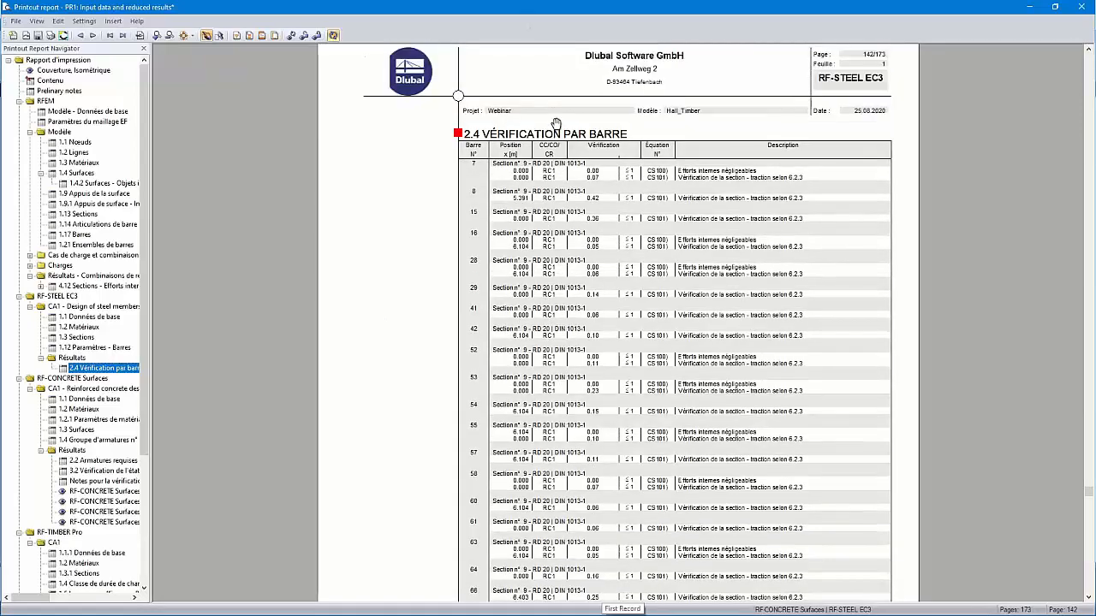
scroll(555, 128, down, 20)
scroll(554, 139, down, 2)
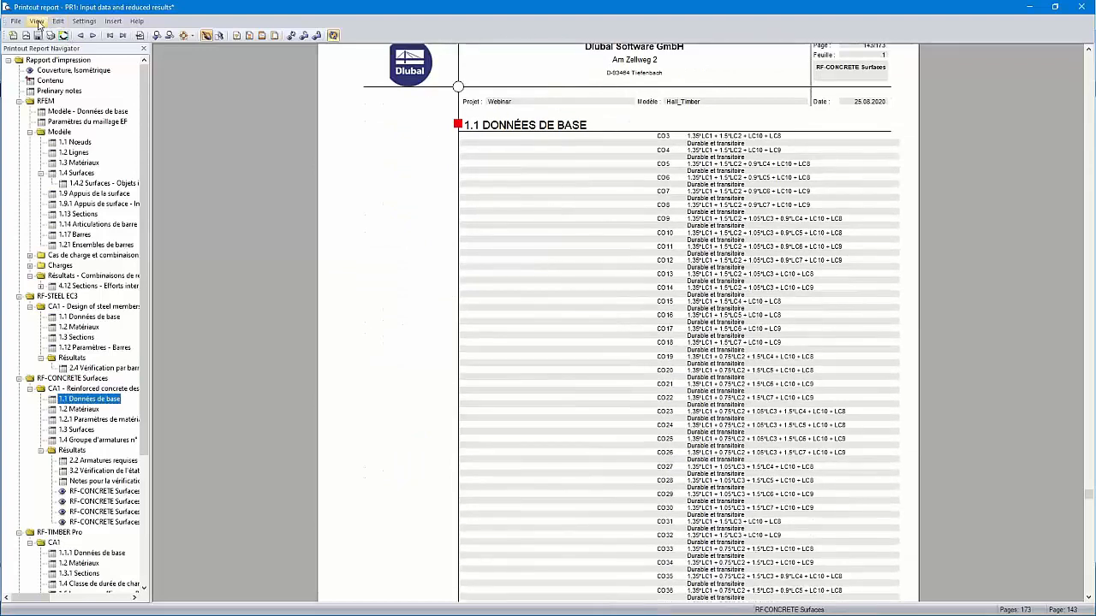
- Switch the printout report language back to English
click(83, 20)
click(108, 95)
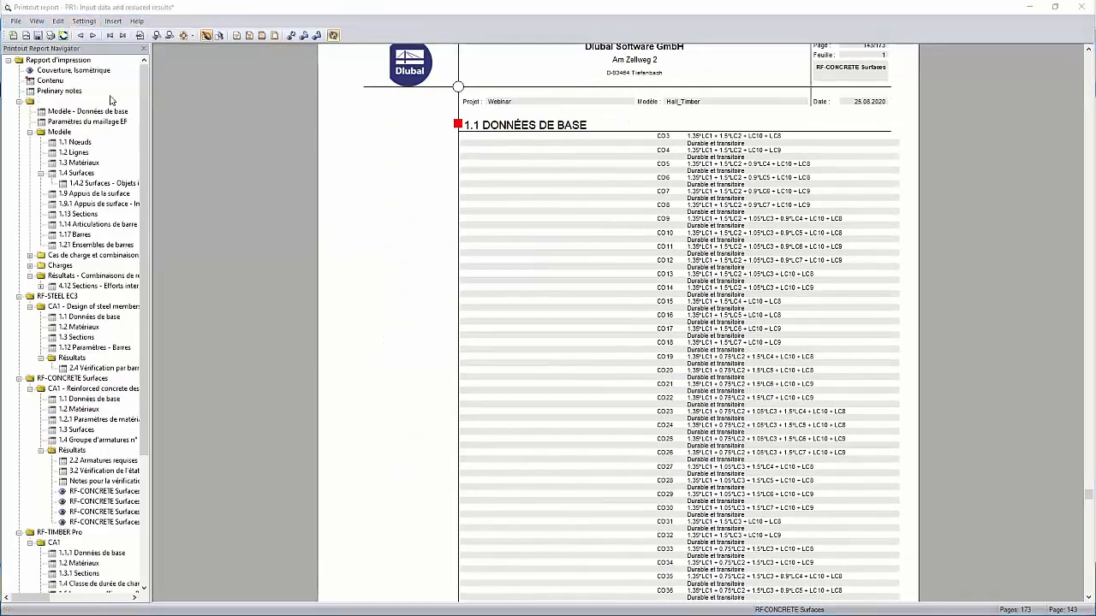
click(42, 52)
click(122, 211)
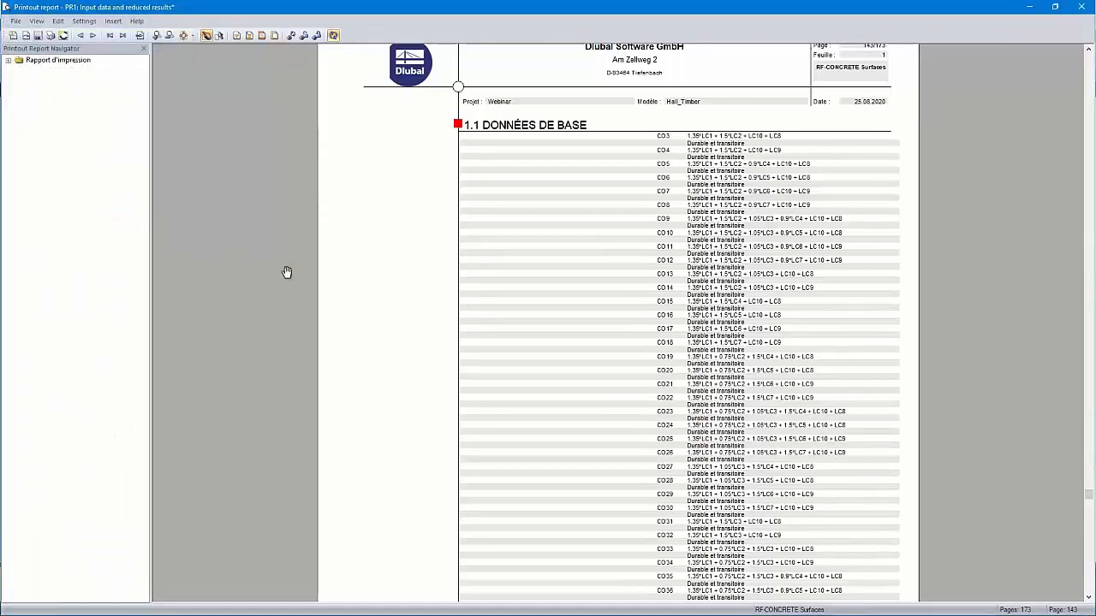
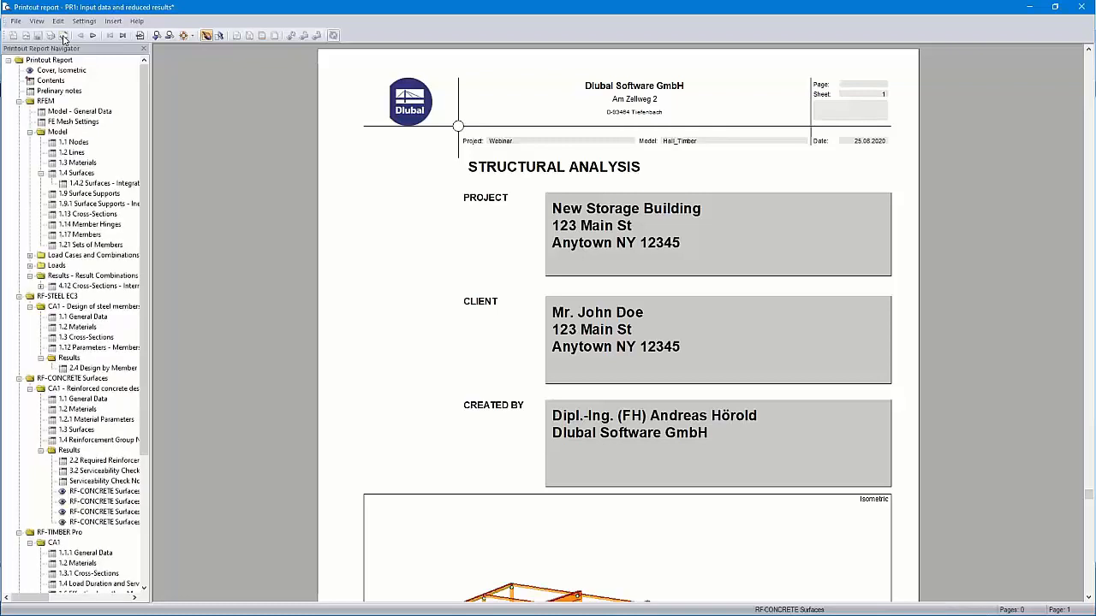
click(63, 36)
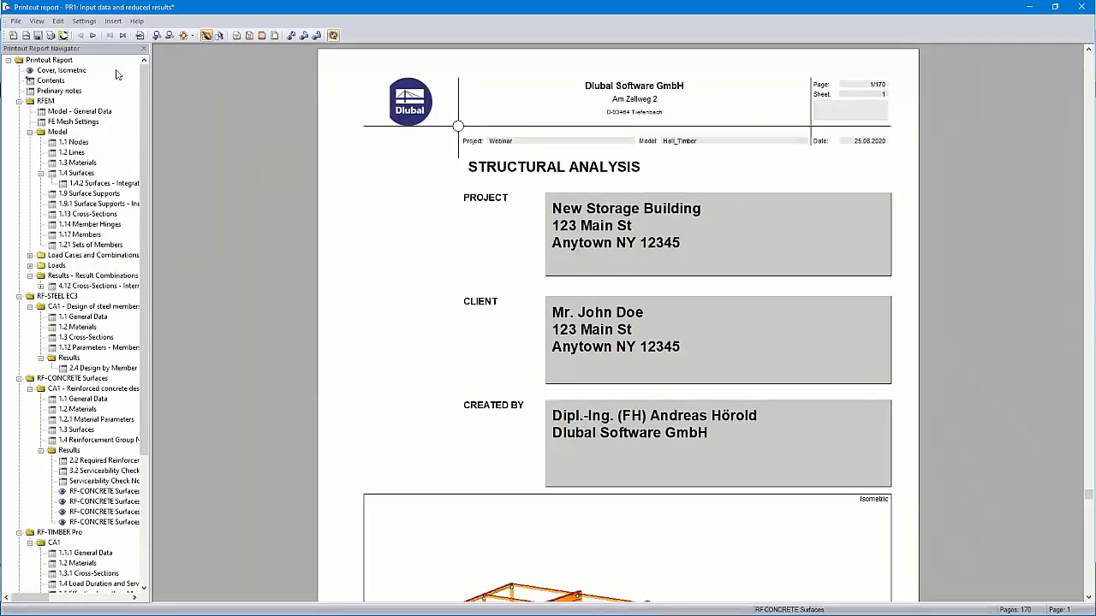
- Print one copy of the complete report to the PDF24 printer and close the PDF24 Assistant
click(15, 21)
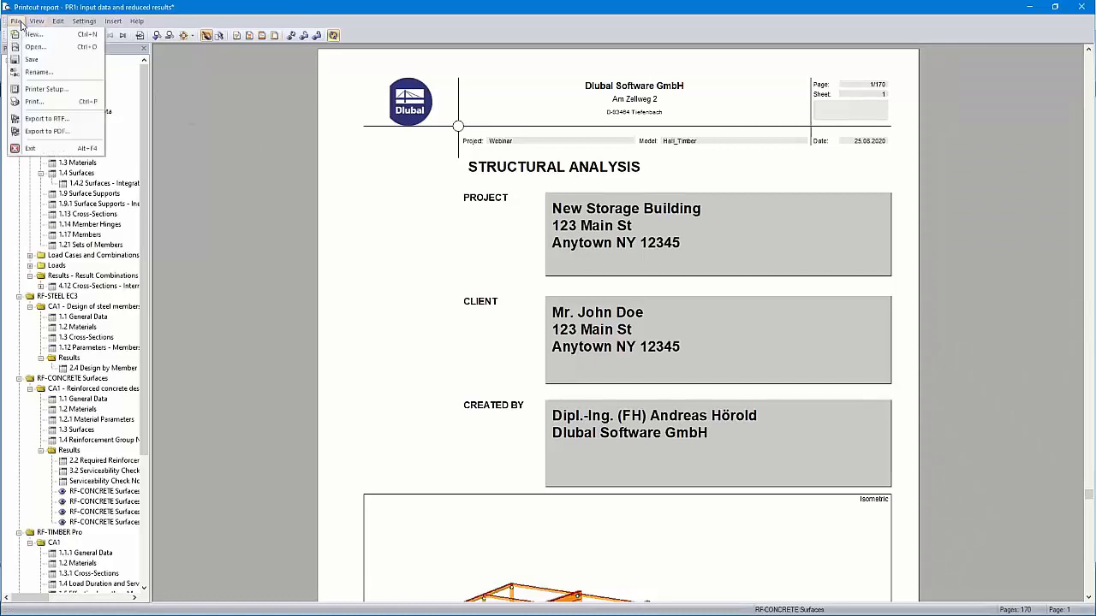
click(77, 101)
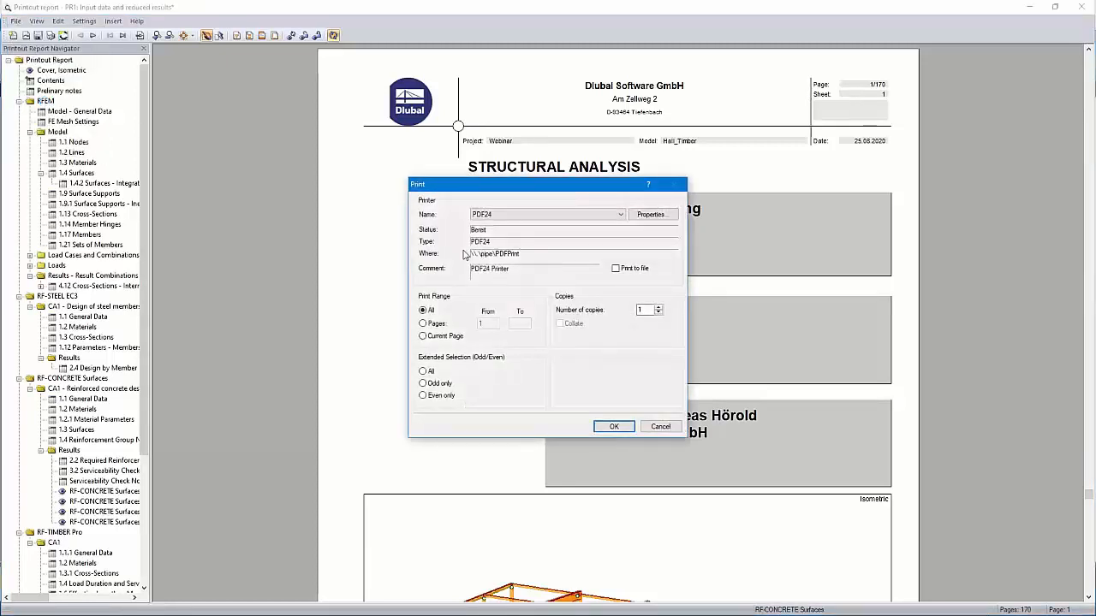
click(613, 428)
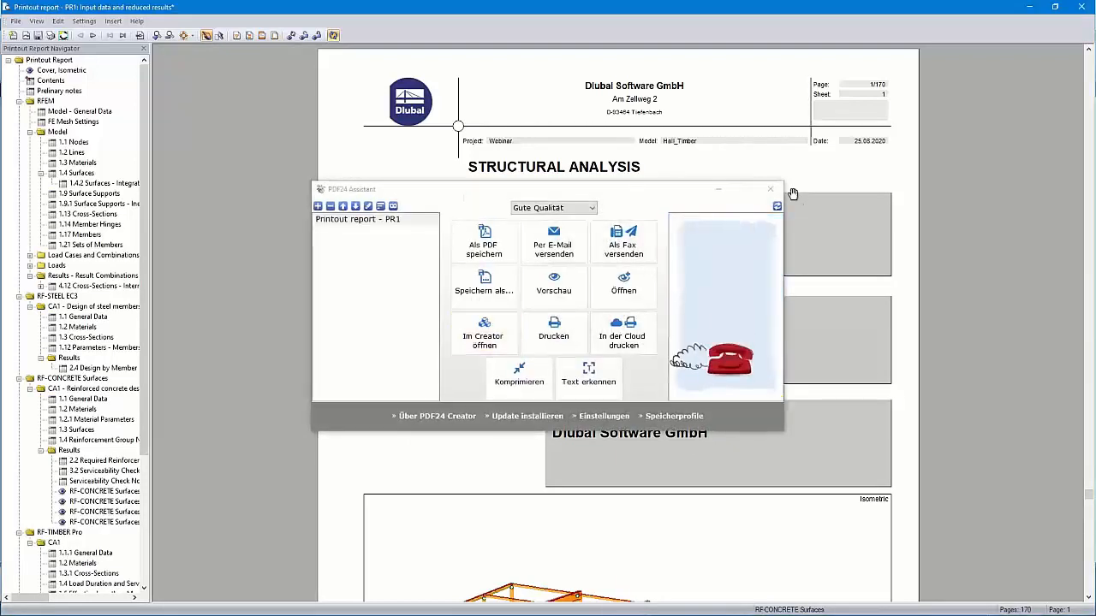
click(770, 188)
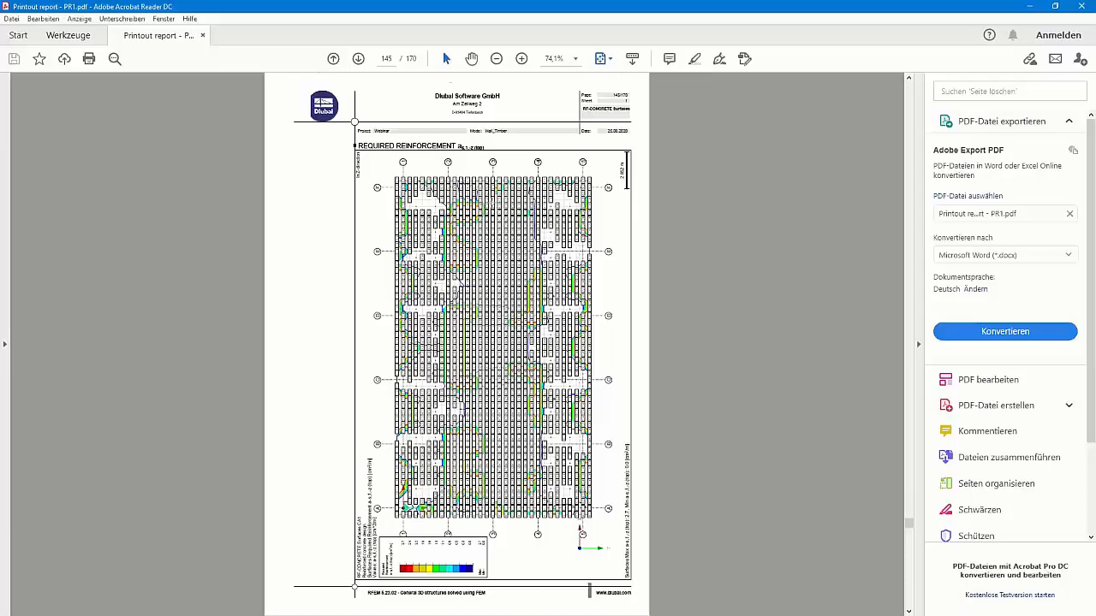
- In Adobe Acrobat Reader, inspect the required reinforcement graphic on page 145 of the report PDF, plus its cover and contents pages
ctrl+scroll(487, 202, up, 7)
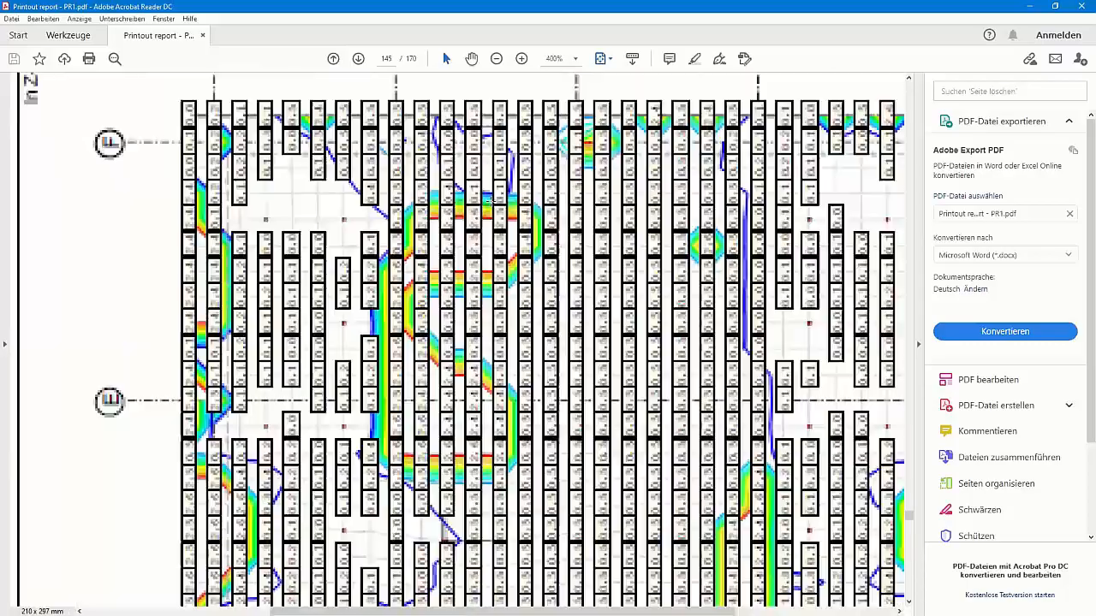
ctrl+scroll(489, 200, down, 7)
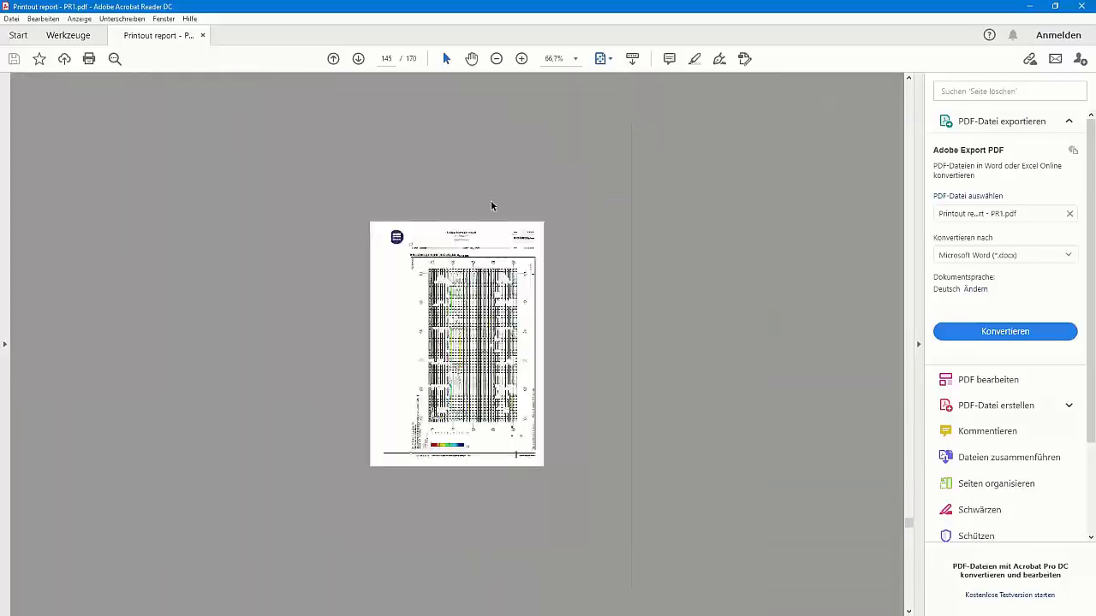
drag(905, 522, 914, 96)
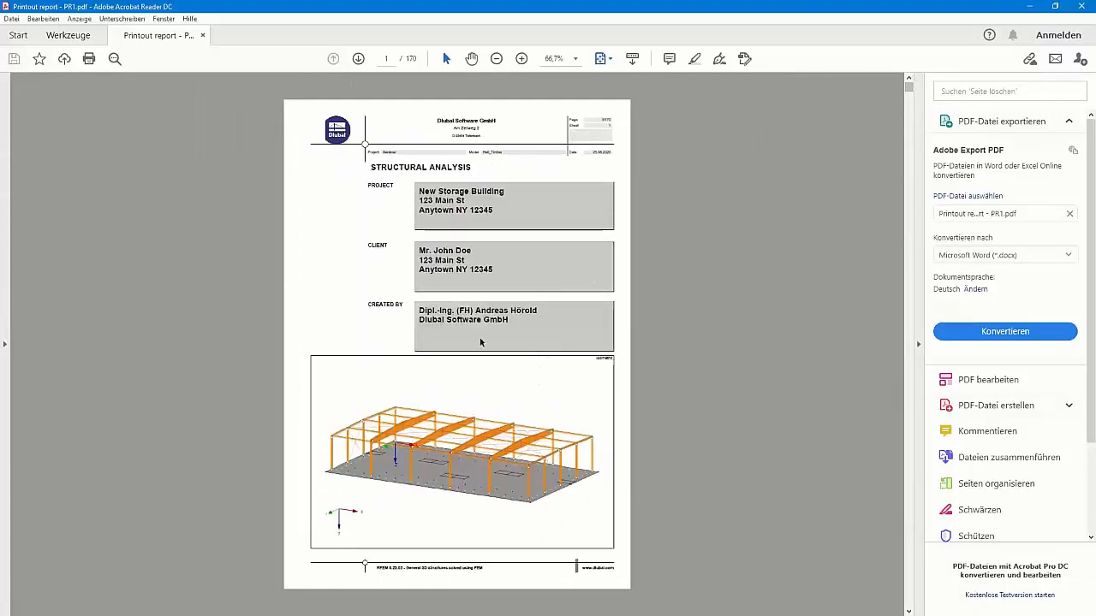
scroll(480, 344, down, 1)
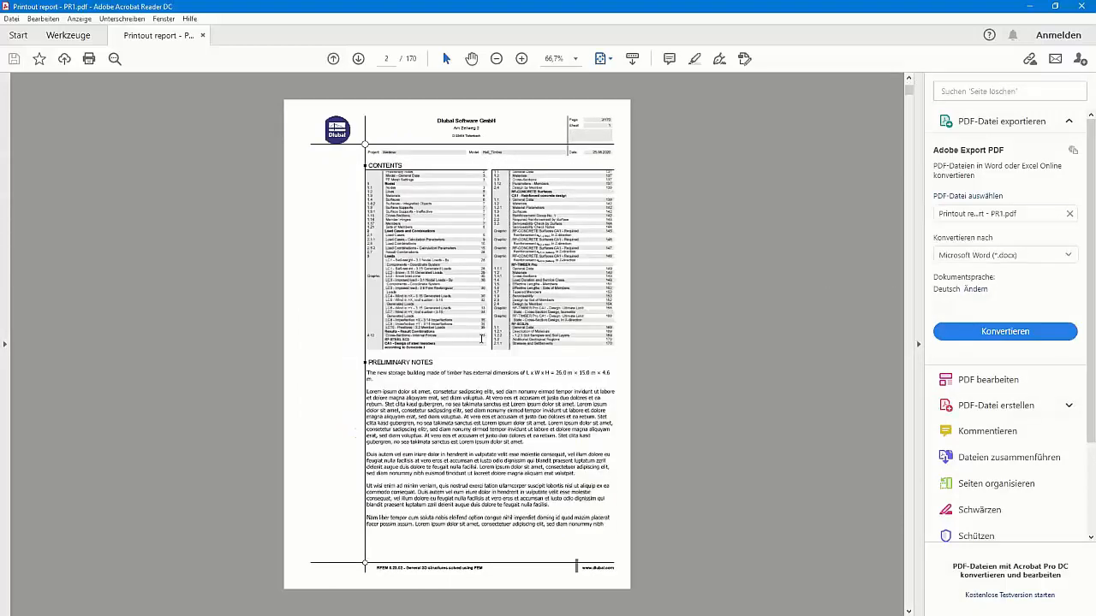
scroll(480, 339, down, 1)
scroll(481, 339, up, 2)
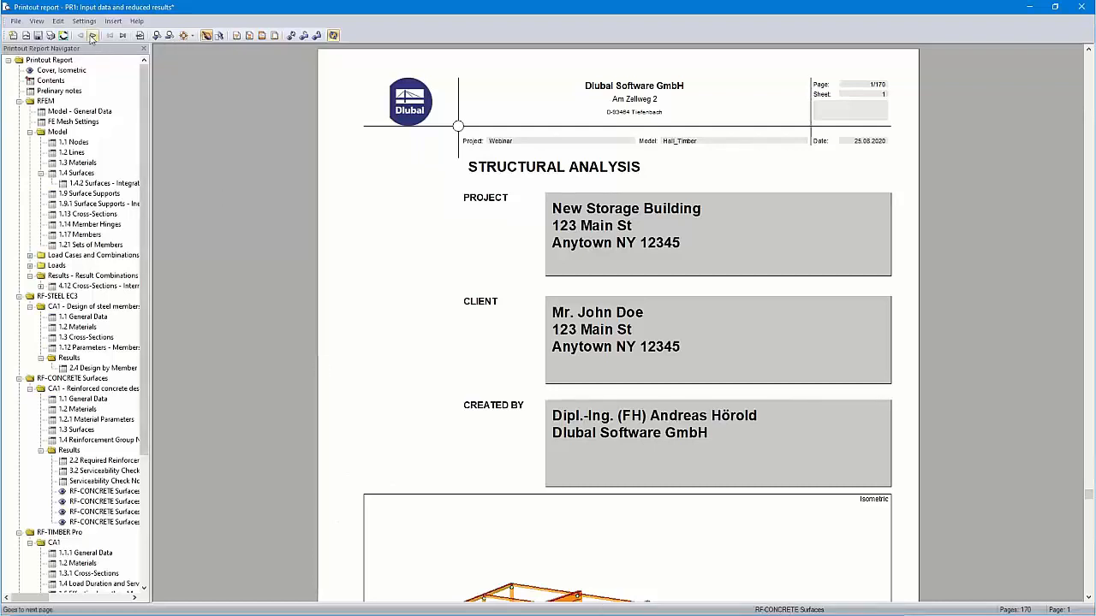
- View the dialog for creating a printout report template from the current report and cancel it
click(84, 21)
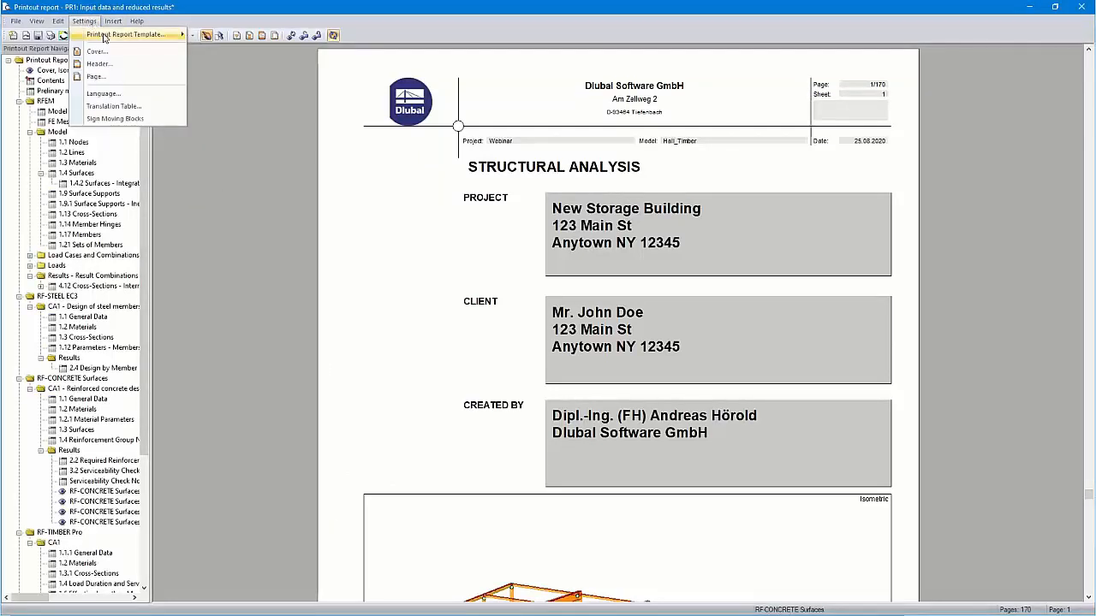
mouse_move(106, 39)
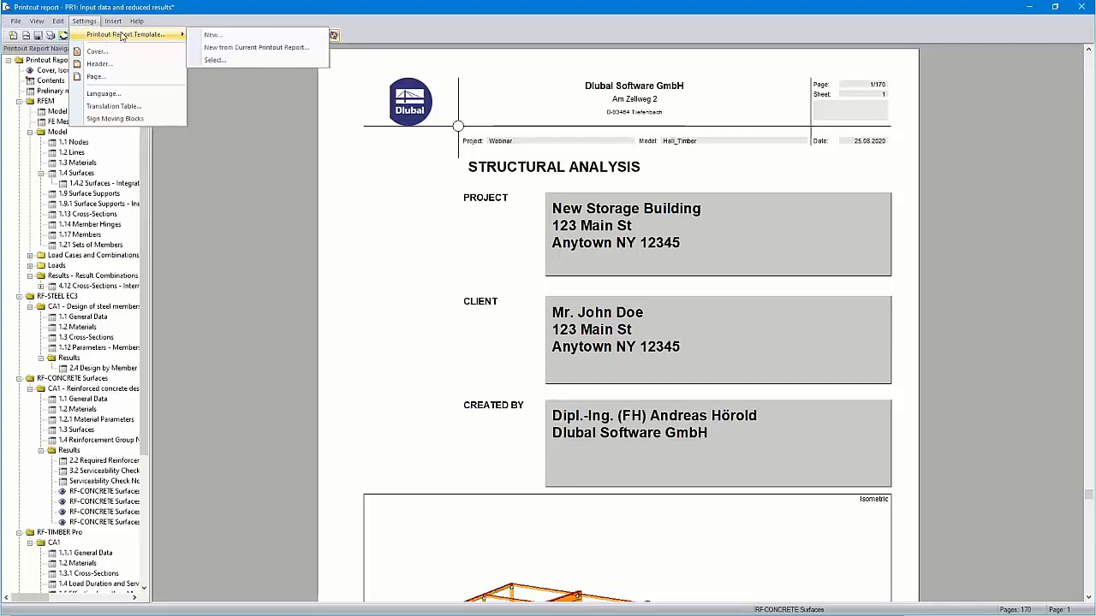
click(265, 48)
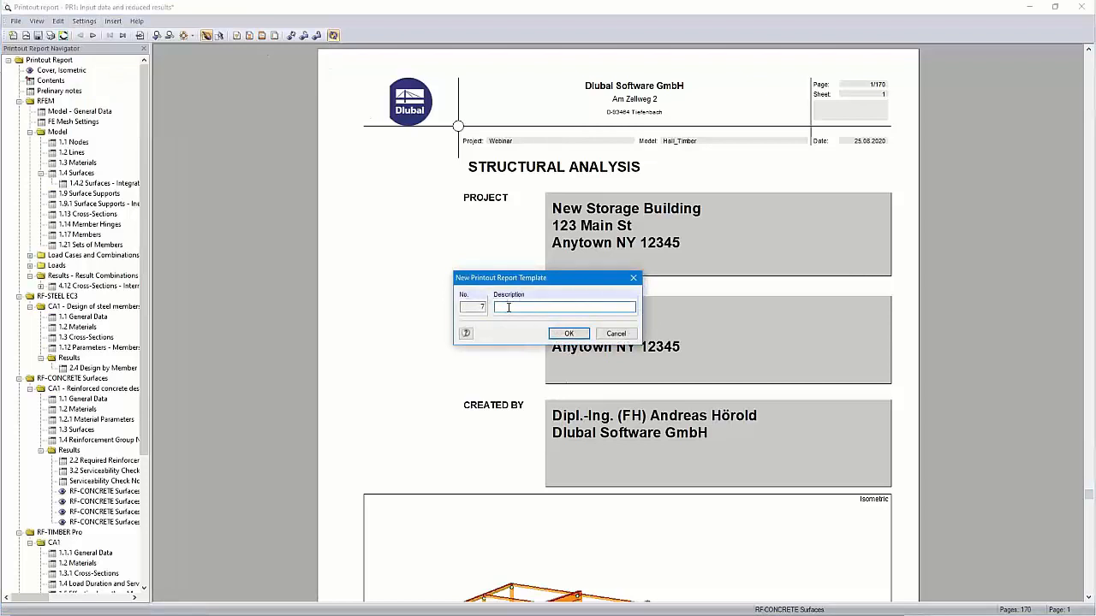
click(616, 334)
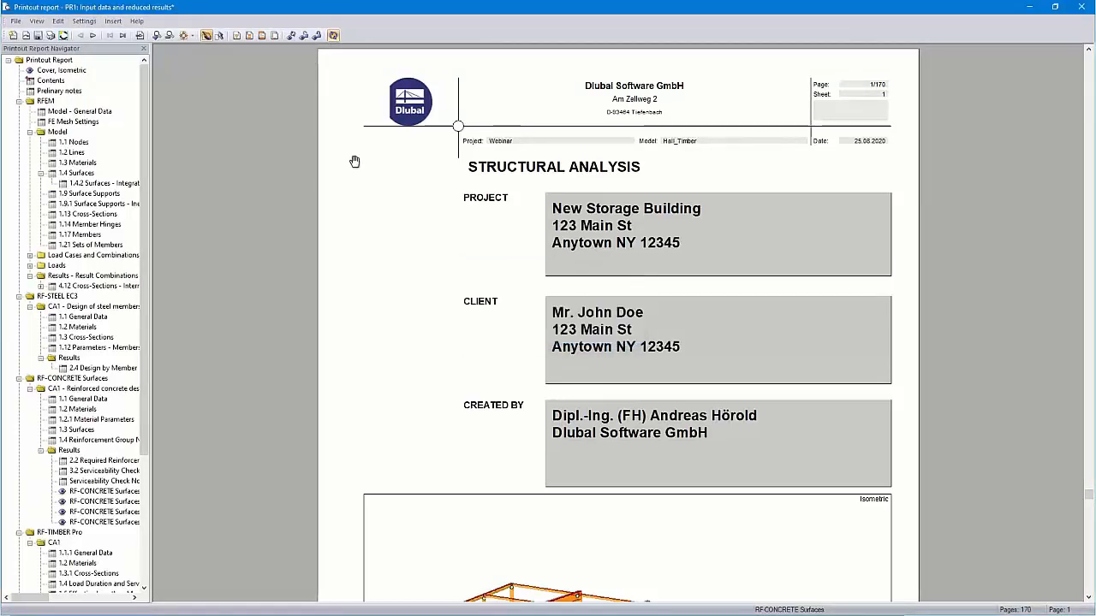
- Examine the RFEM content selection for a new, blank printout report template and cancel it without creating one
click(85, 22)
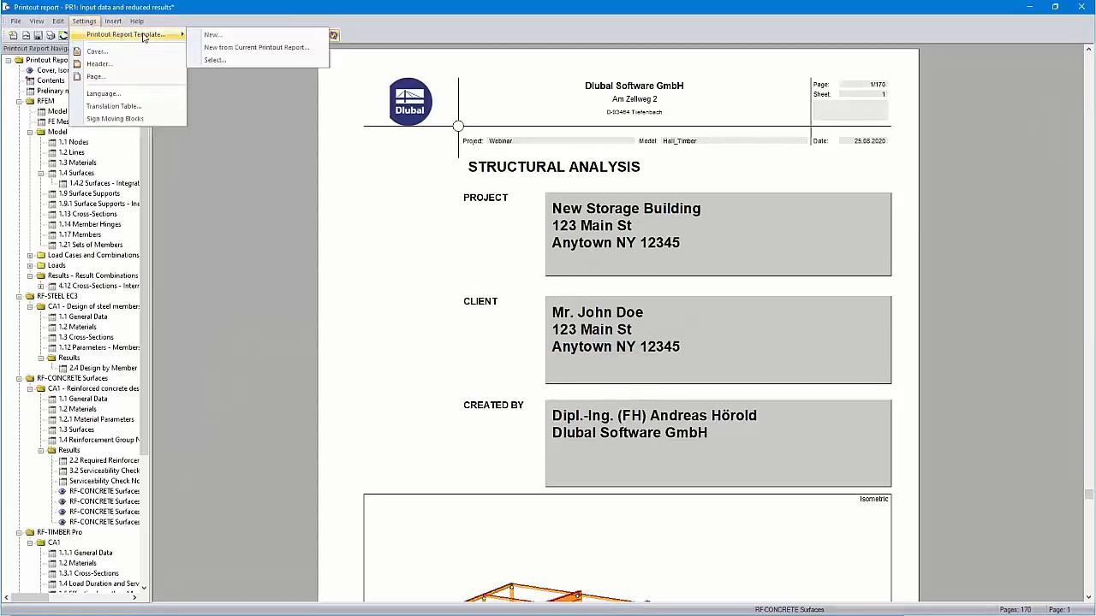
click(229, 38)
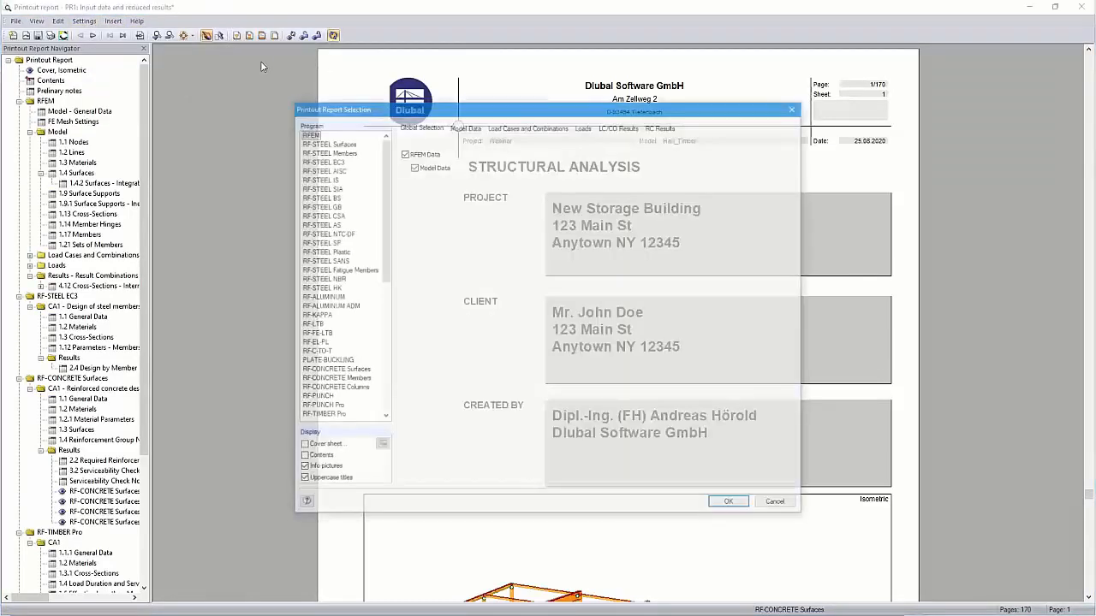
click(413, 166)
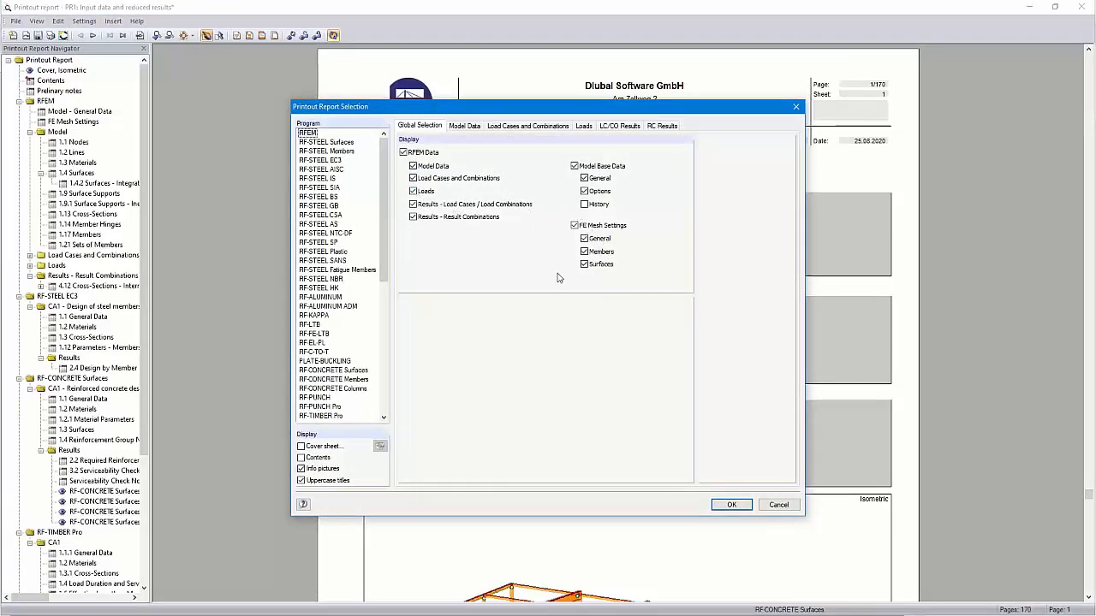
click(778, 505)
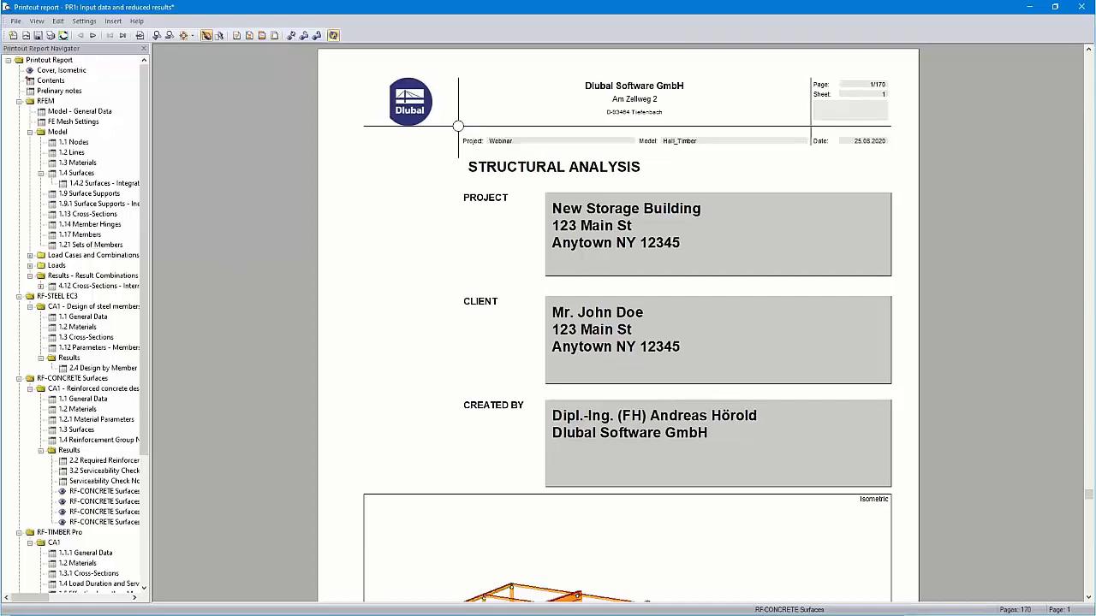
- Switch to Chrome, open the Dlubal website's Knowledge Base and look through the list of articles
key(alt+Tab)
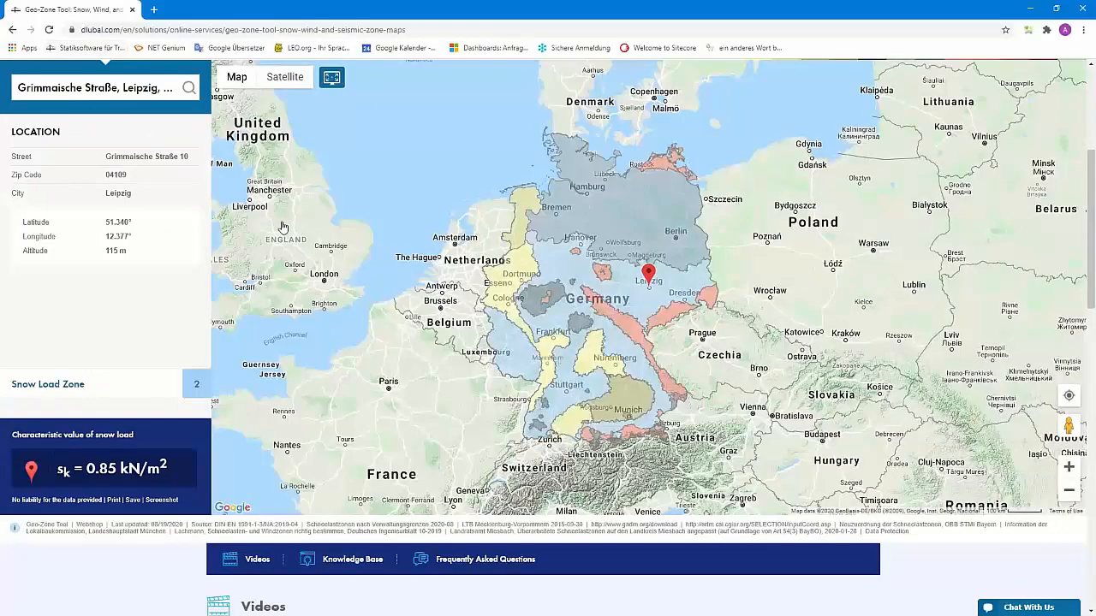
scroll(368, 343, up, 3)
mouse_move(375, 154)
mouse_move(438, 159)
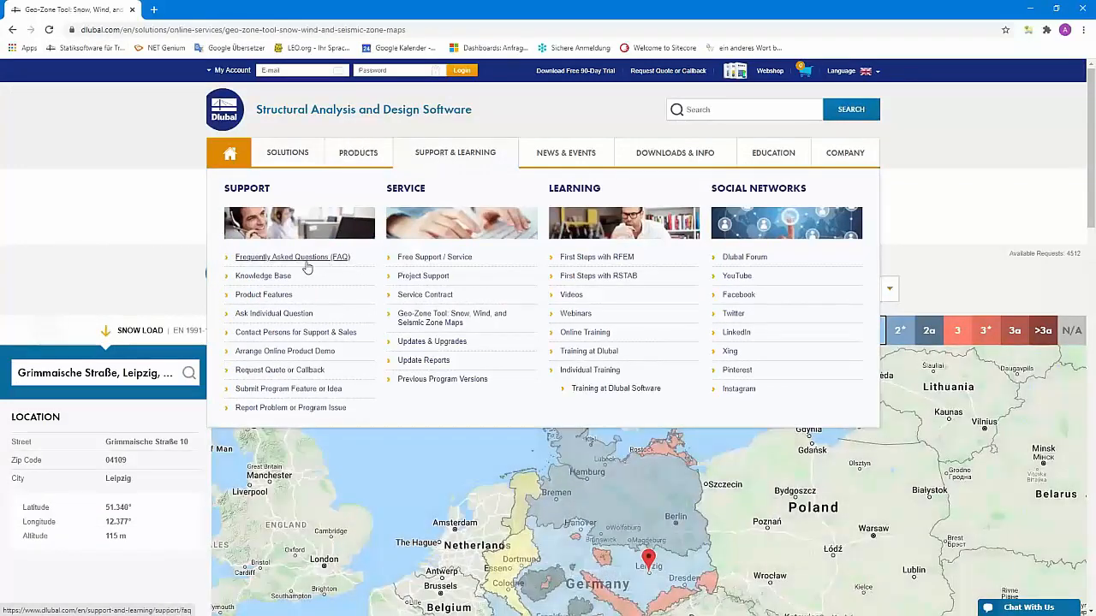
click(263, 275)
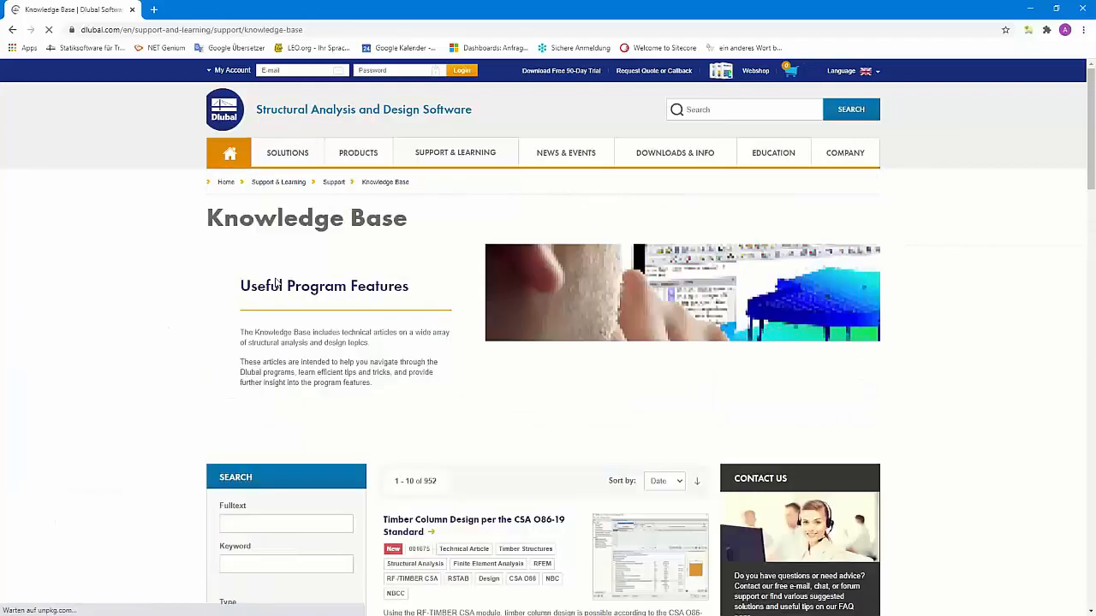
scroll(445, 286, down, 10)
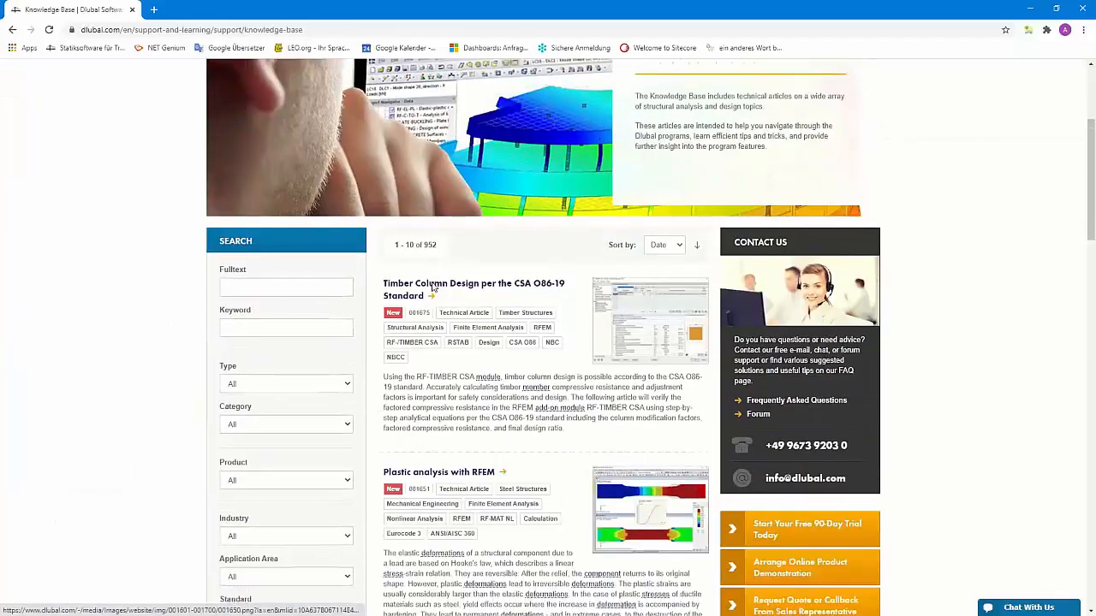
scroll(432, 286, down, 9)
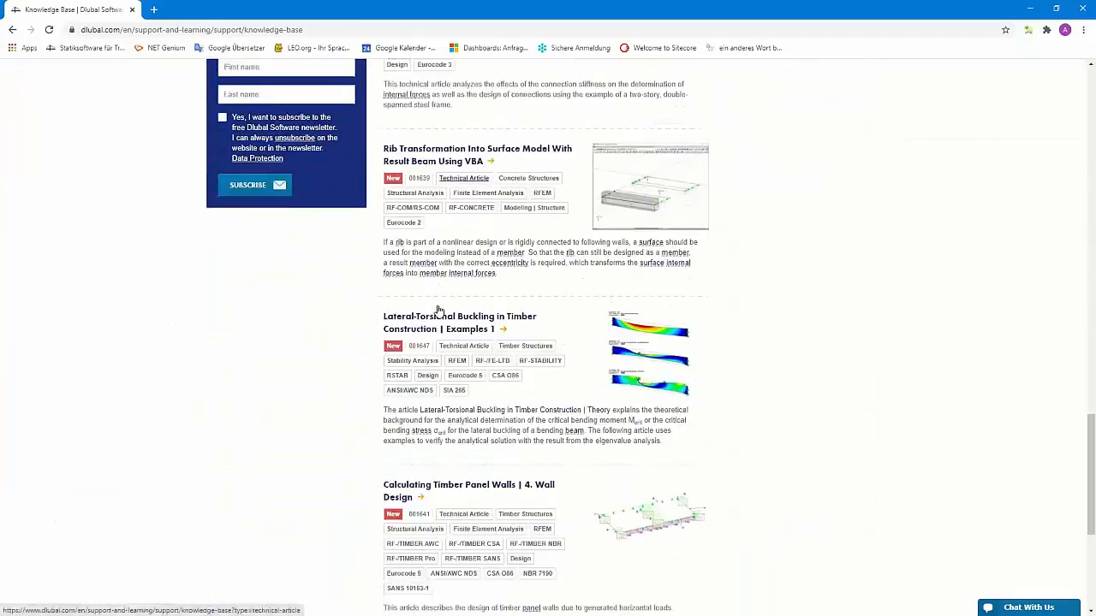
- Run a full-text search of the Knowledge Base for "vcmaster" and look over the matching articles
scroll(442, 310, up, 20)
click(249, 294)
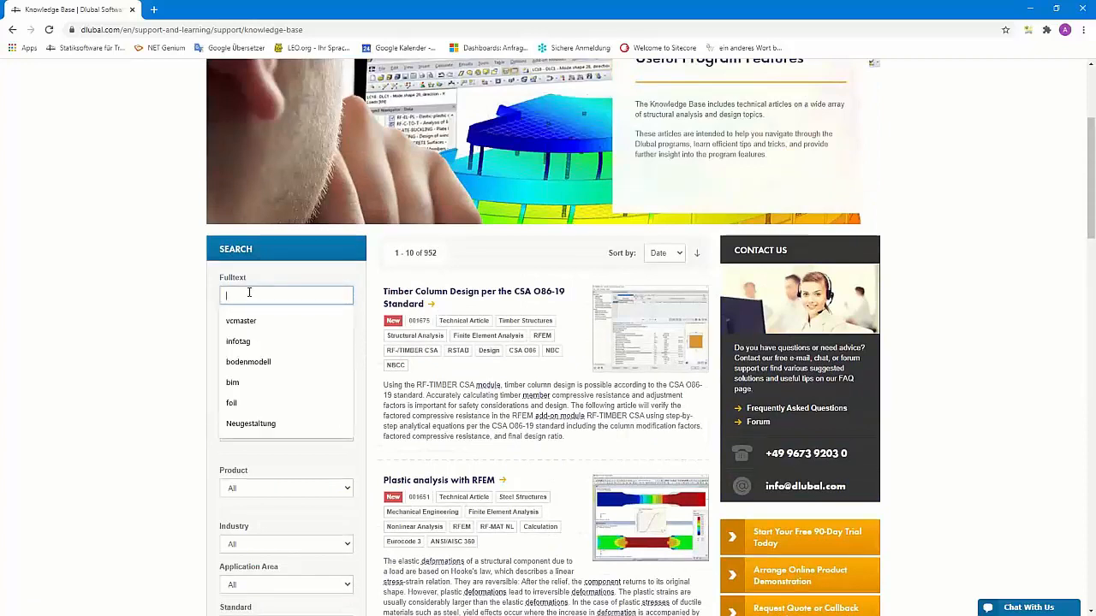
text(v)
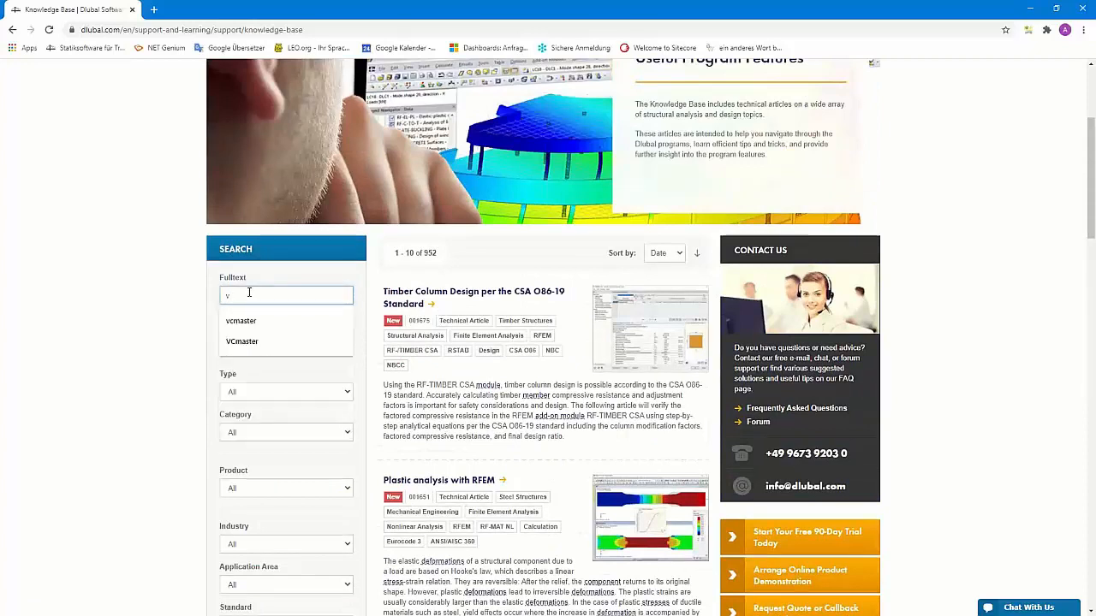
text(cmaster)
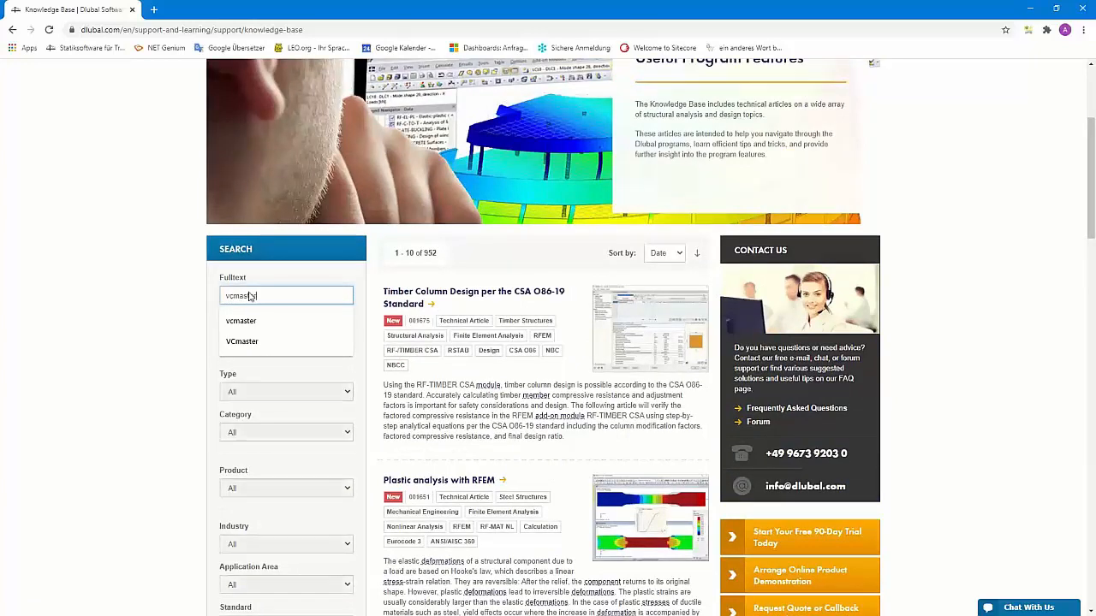
key(Return)
scroll(335, 345, down, 4)
scroll(486, 379, down, 1)
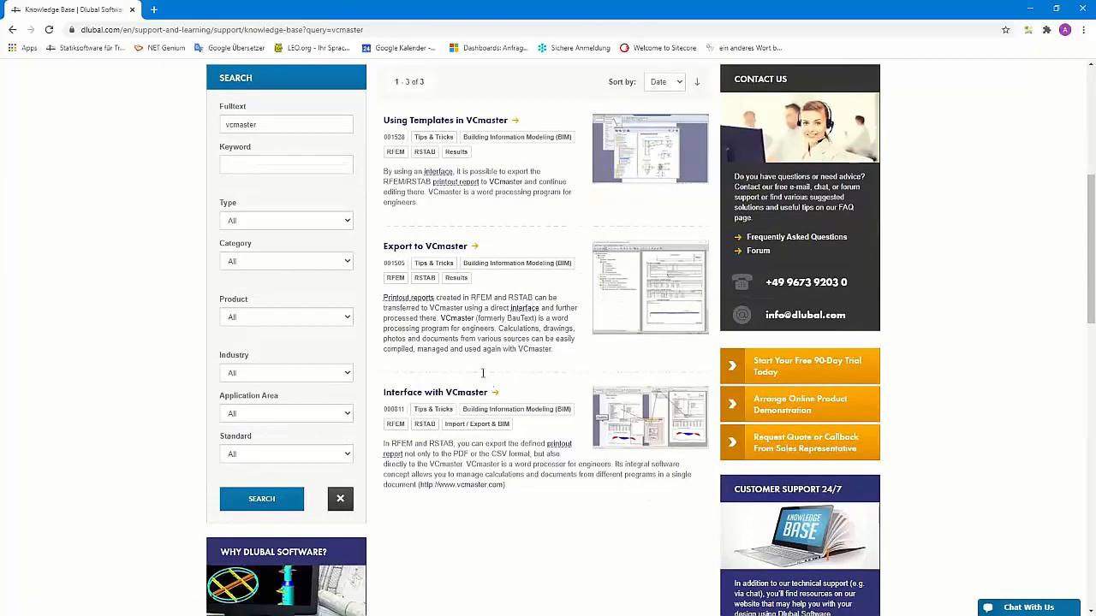
- Open the "Export to VCmaster" article and read through its instructions and figures
click(405, 248)
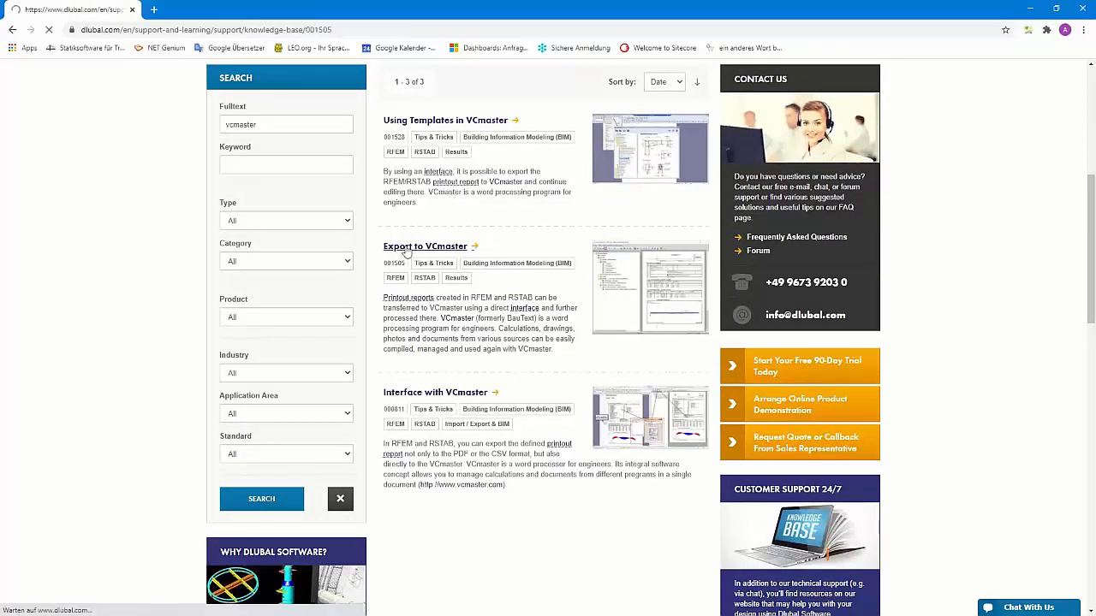
scroll(503, 249, down, 5)
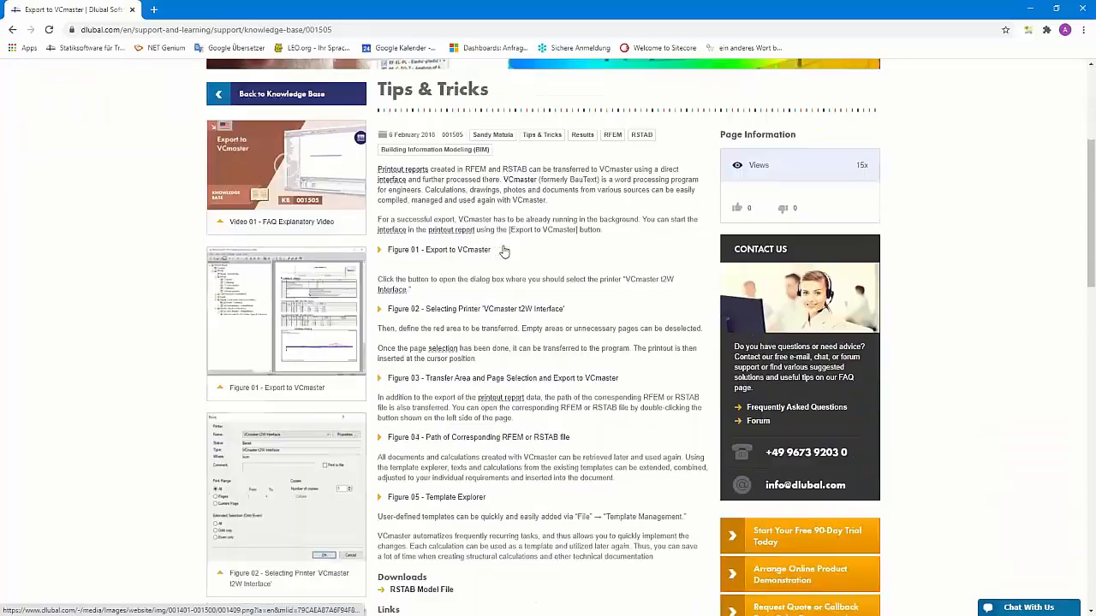
scroll(494, 266, up, 2)
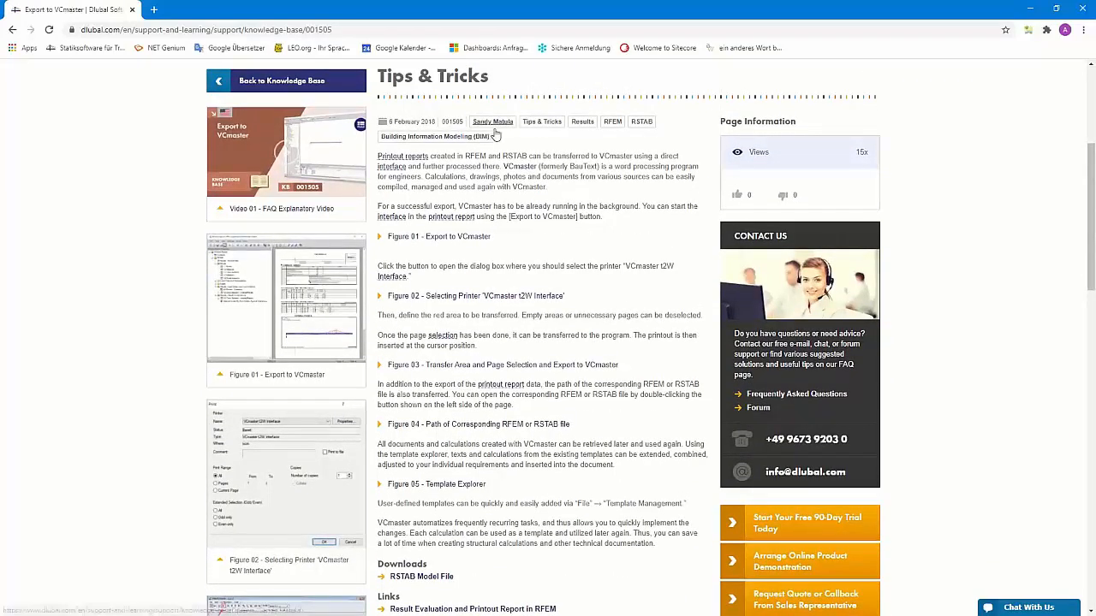
scroll(501, 299, down, 1)
scroll(386, 223, up, 1)
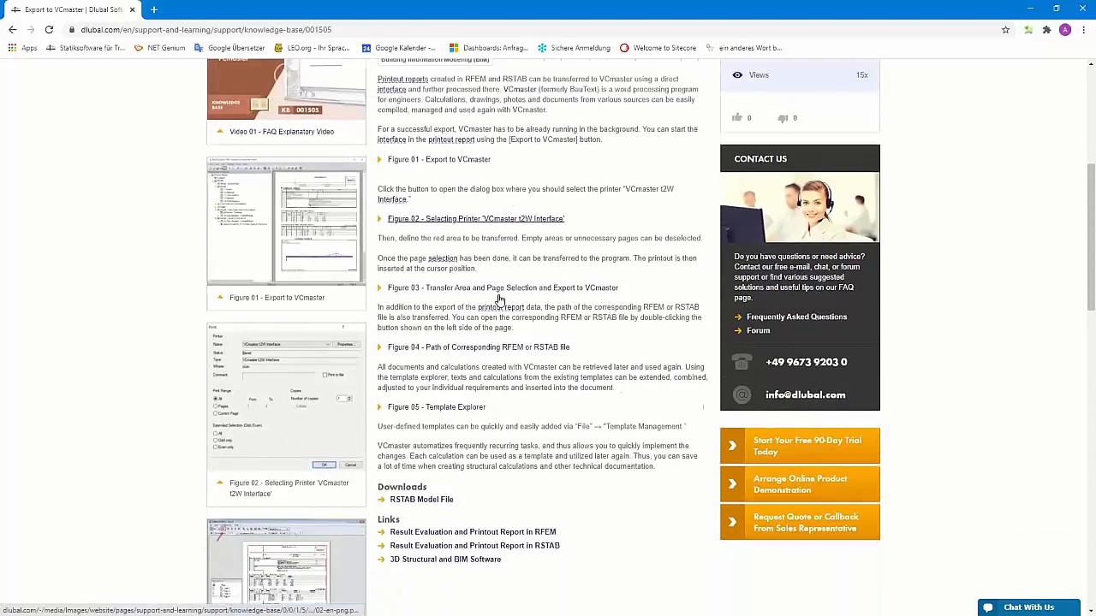
- Play the article's "Export to VCmaster" explanatory video in full screen
click(286, 152)
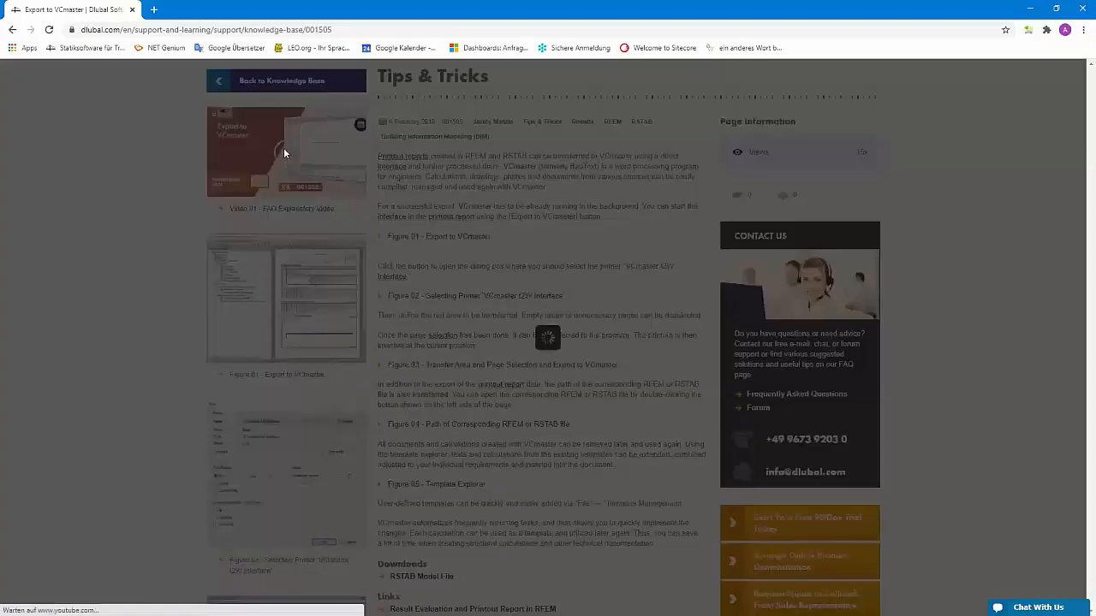
click(543, 337)
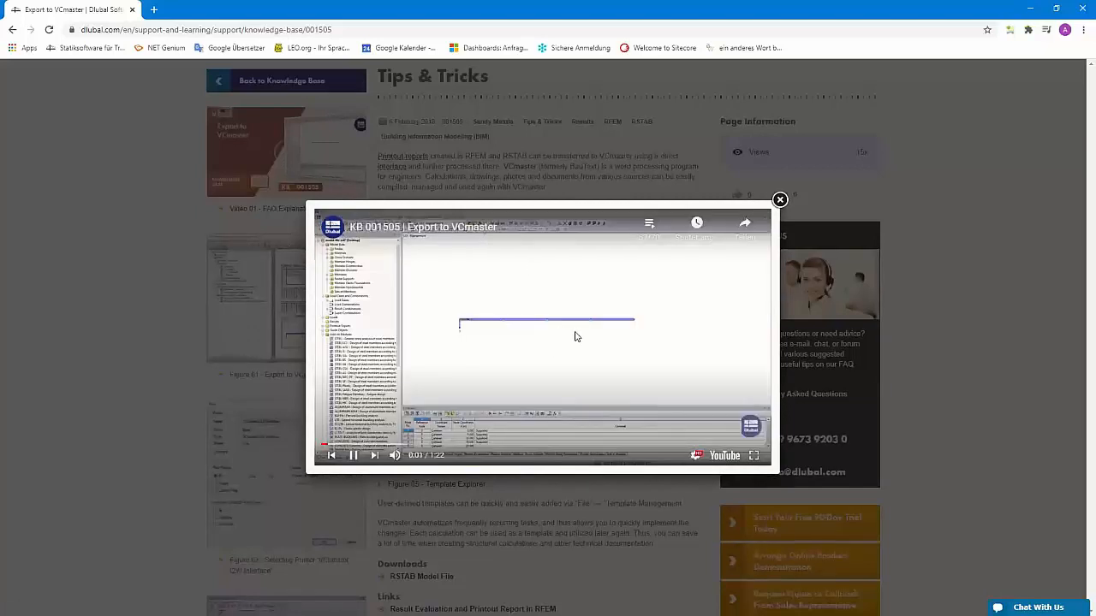
click(755, 456)
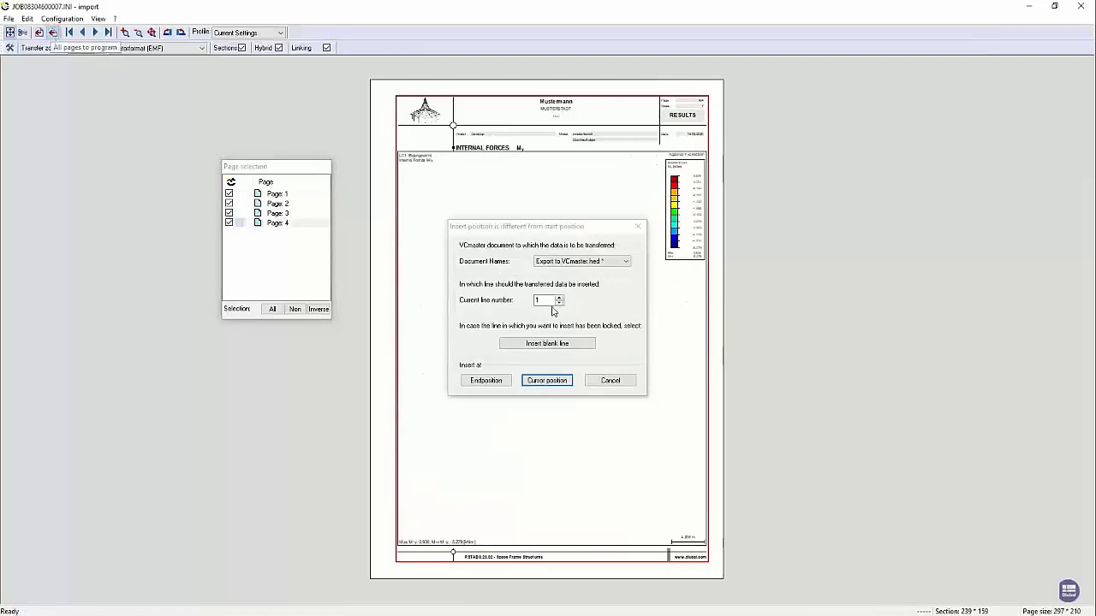
click(546, 380)
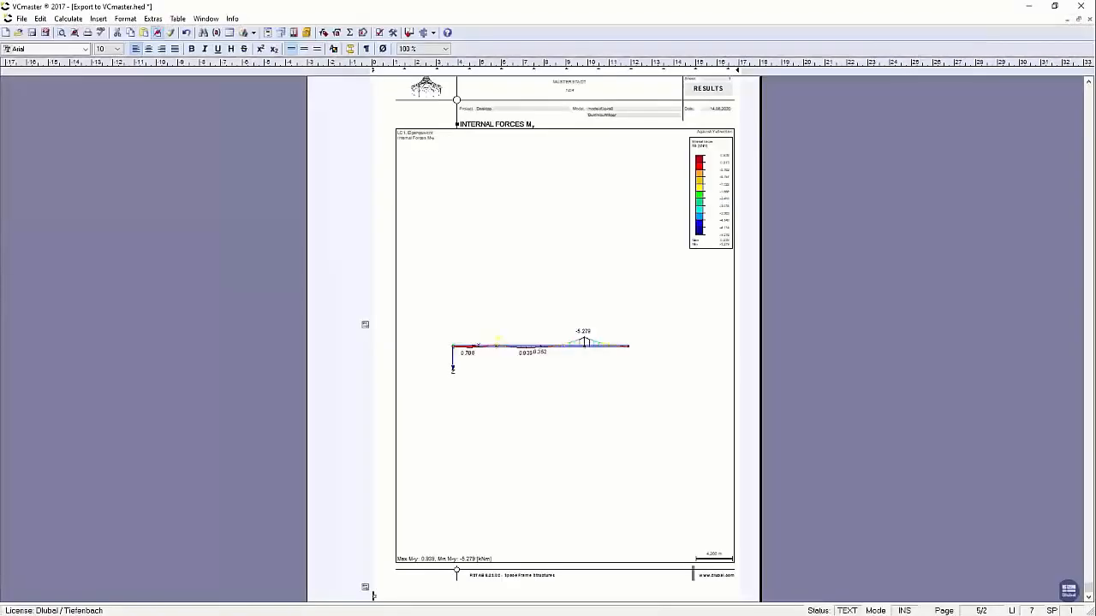
scroll(690, 449, up, 10)
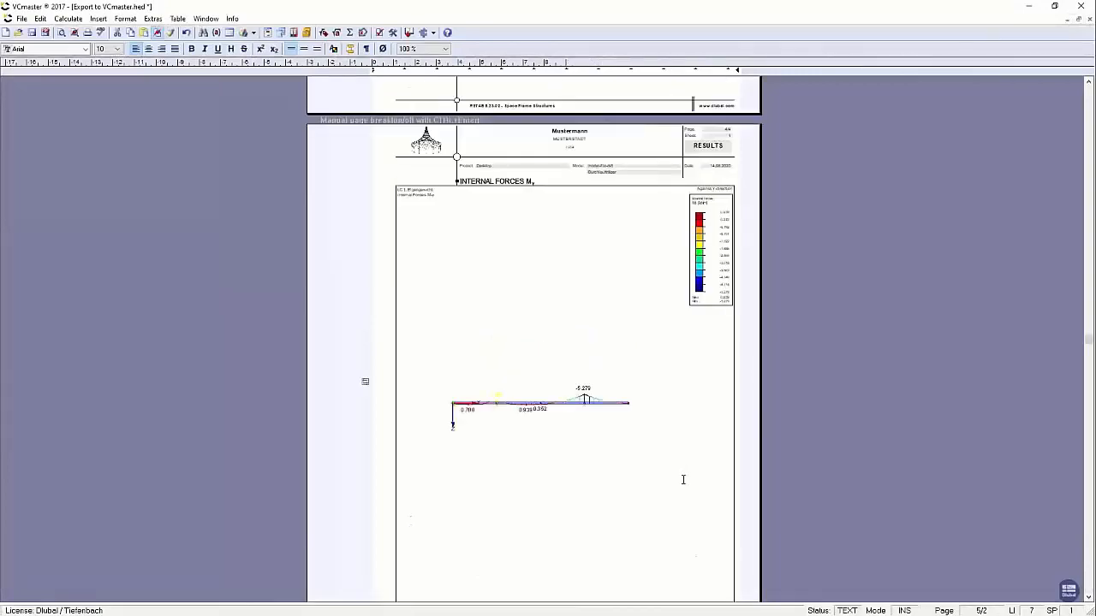
scroll(683, 479, up, 10)
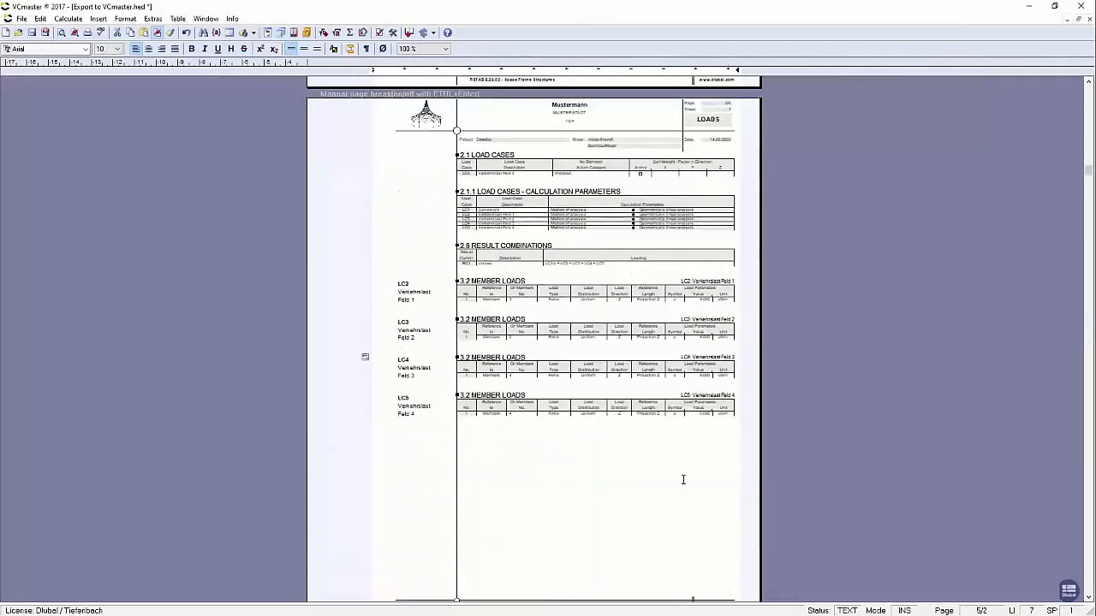
scroll(683, 479, up, 5)
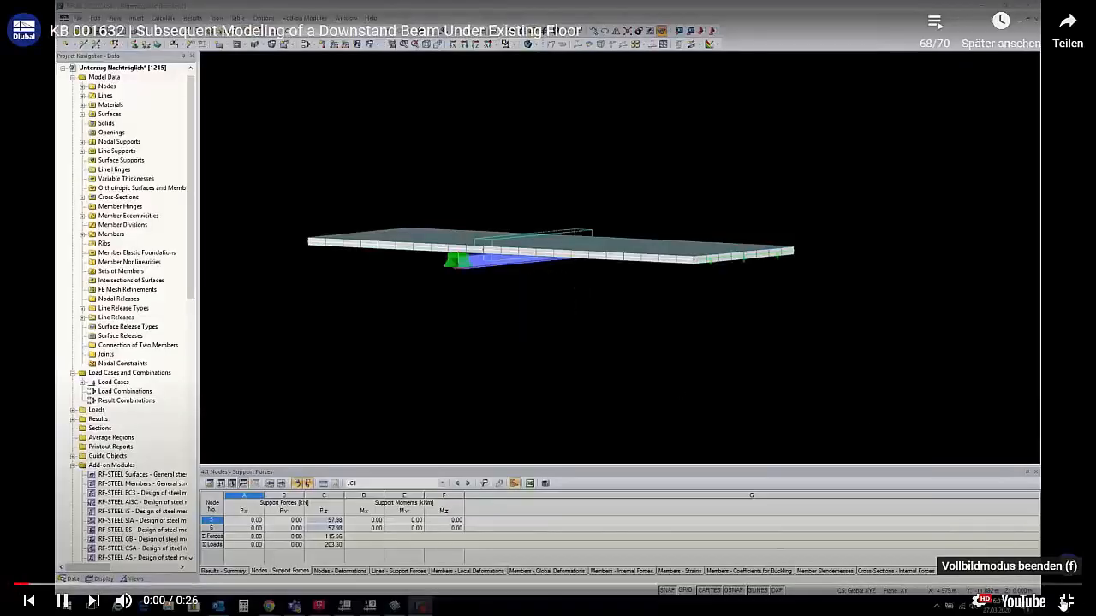
- Exit full-screen playback and close the video to return to the article
click(1065, 601)
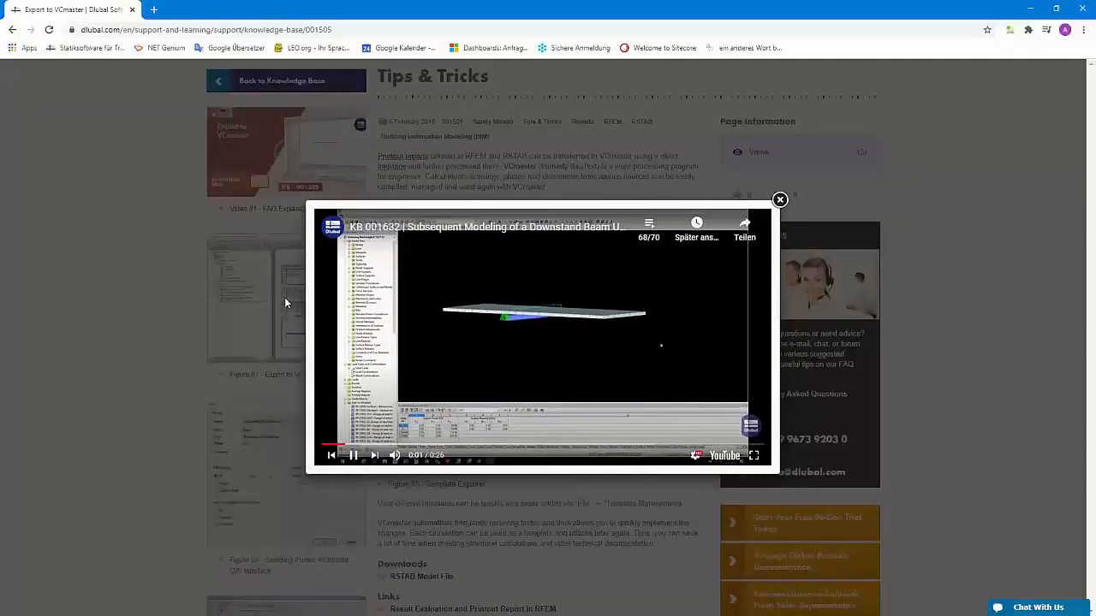
click(779, 200)
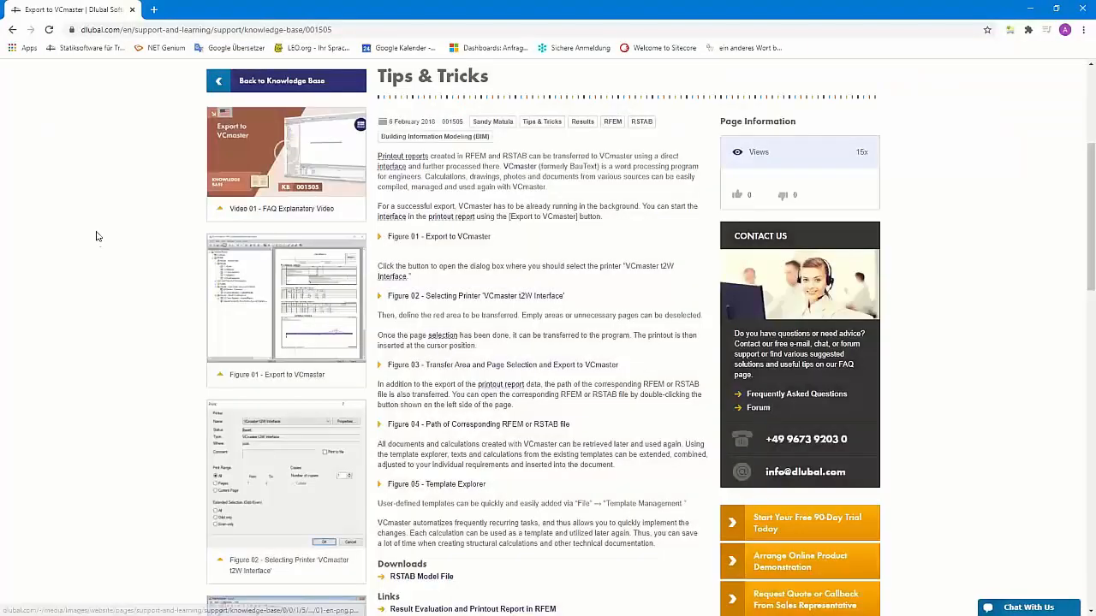
scroll(185, 248, up, 4)
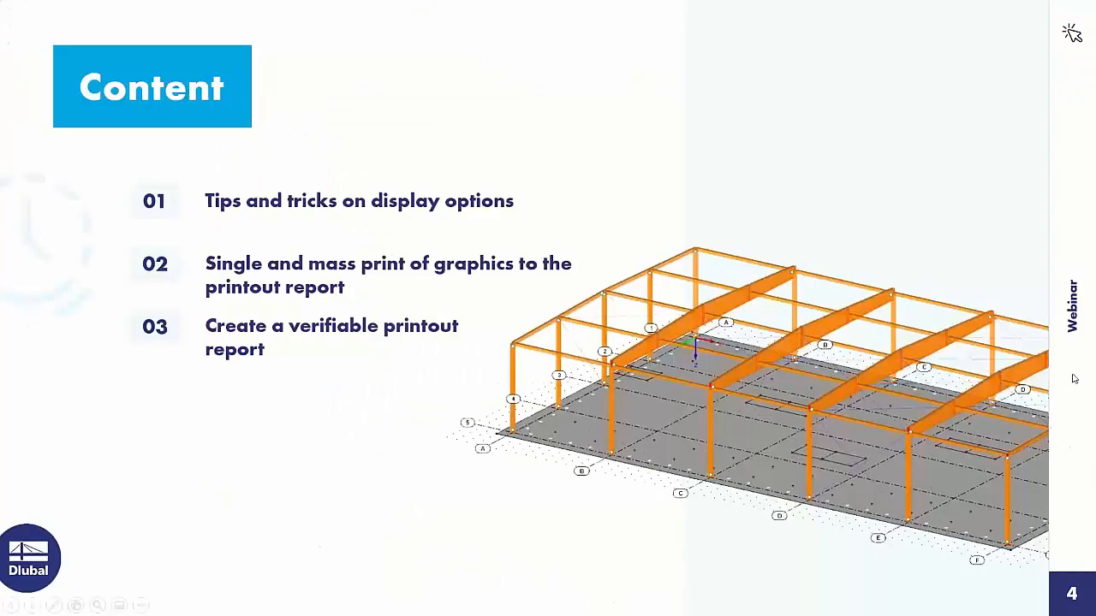
click(1009, 312)
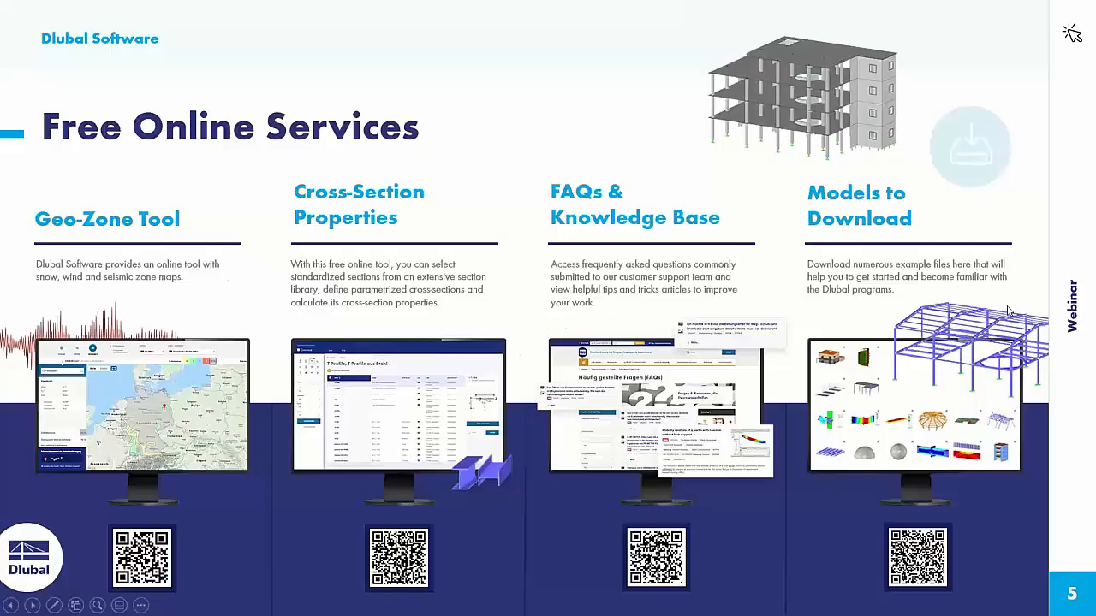